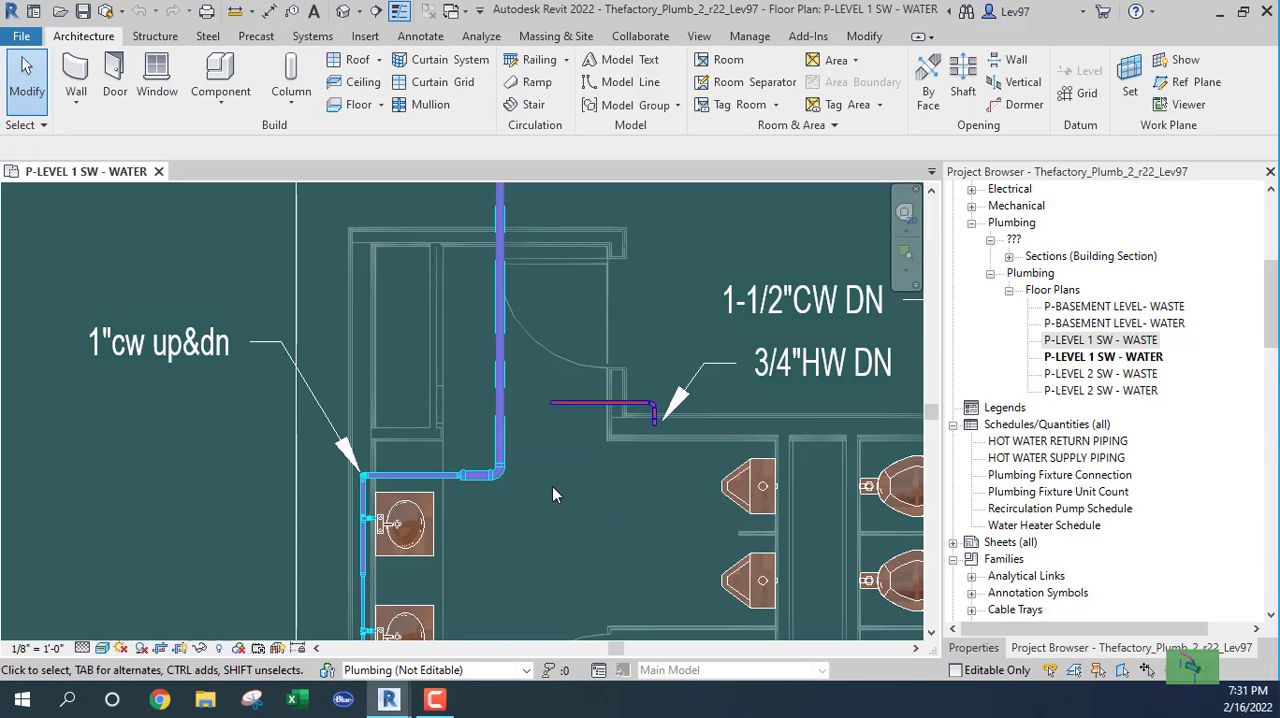
Open the P-LEVEL 2 SW - WATER floor plan.
scroll(552, 487, "down", 4)
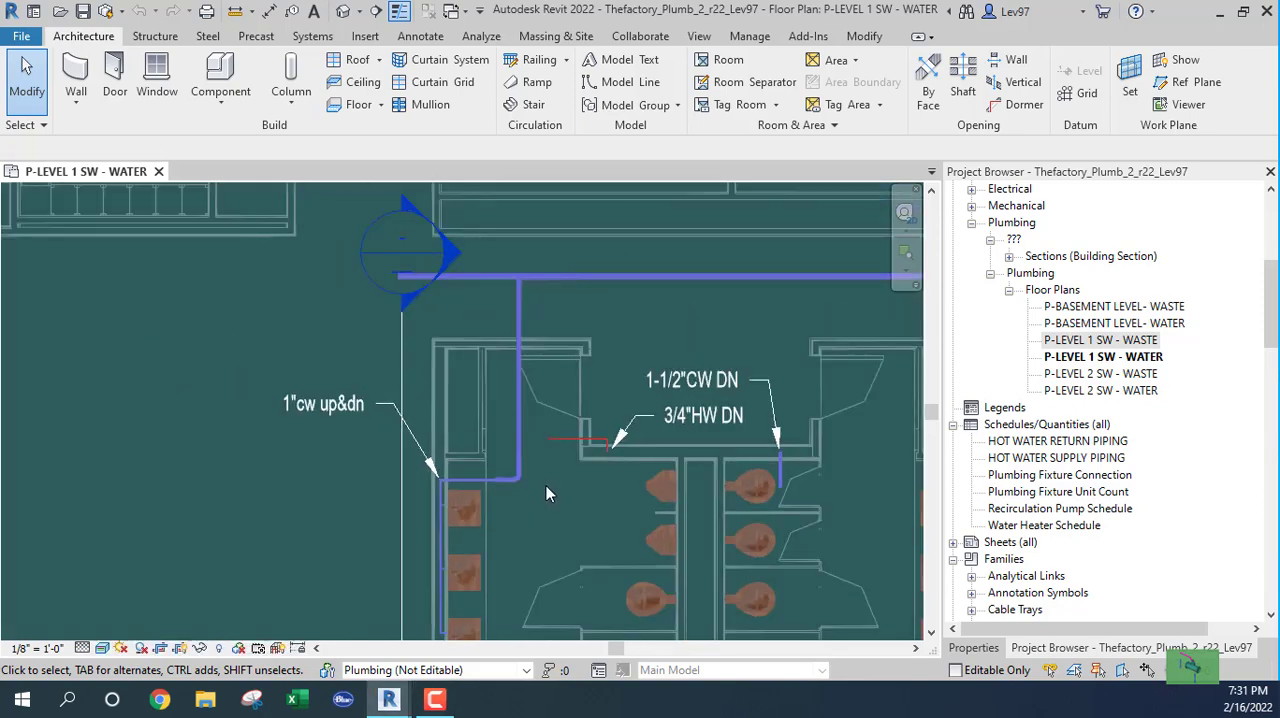
middle_click_drag(550, 495, 615, 412)
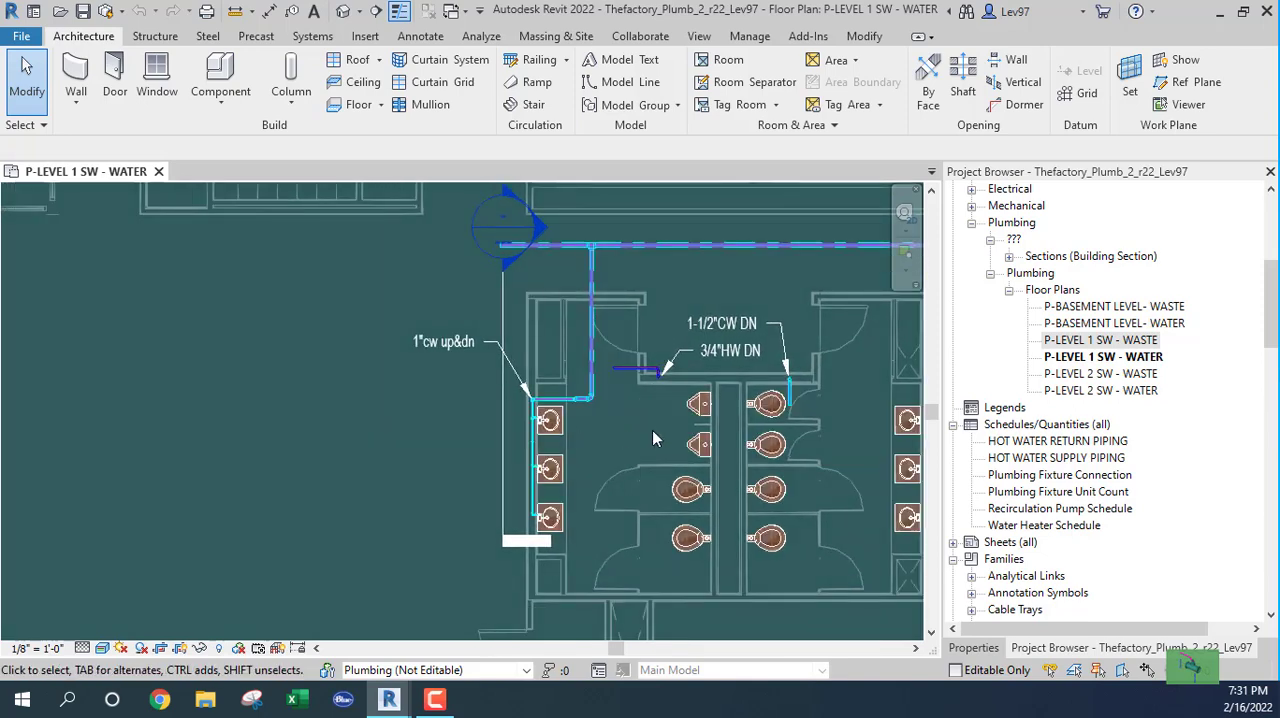
scroll(620, 447, "up", 2)
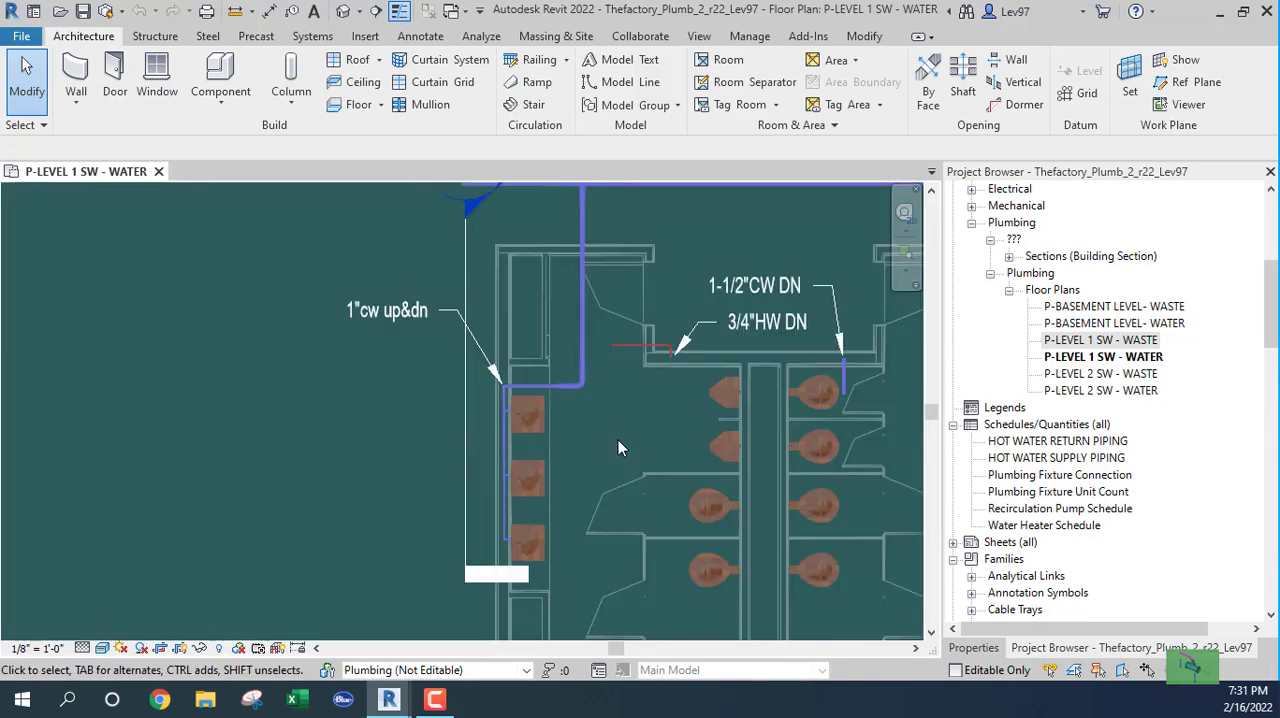
scroll(618, 440, "down", 1)
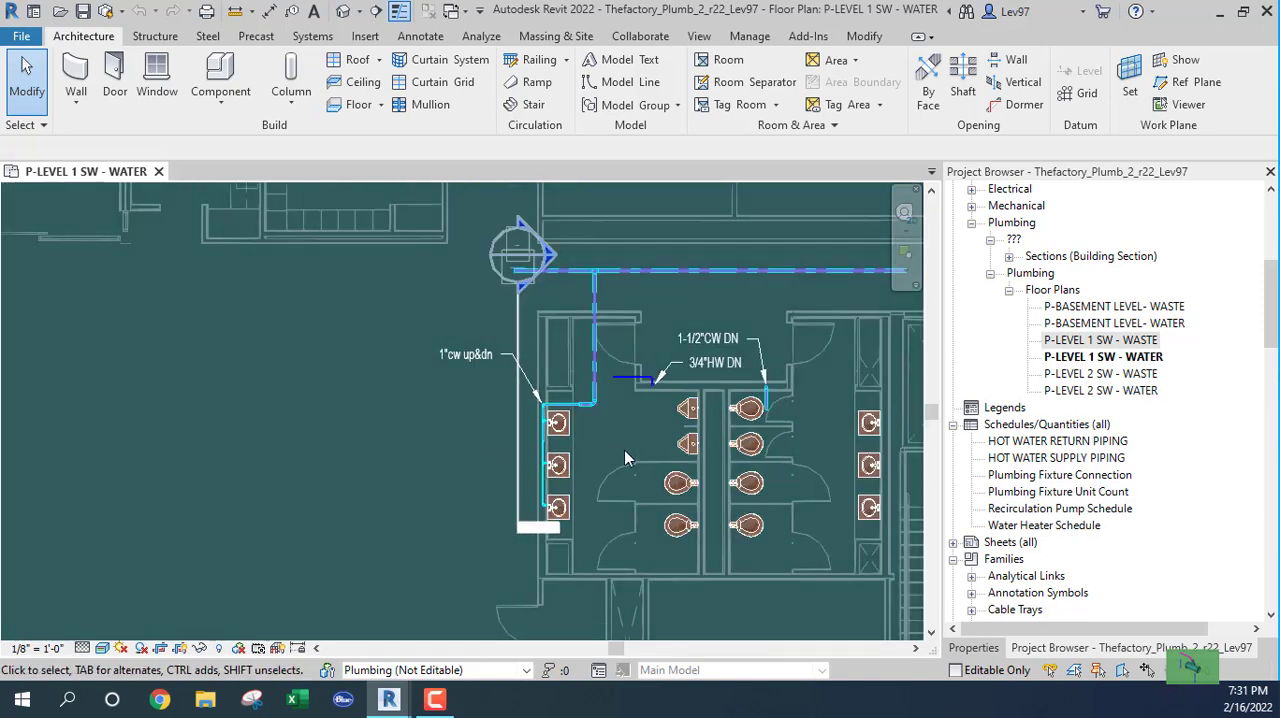
left_click(1078, 392)
double_click(1078, 392)
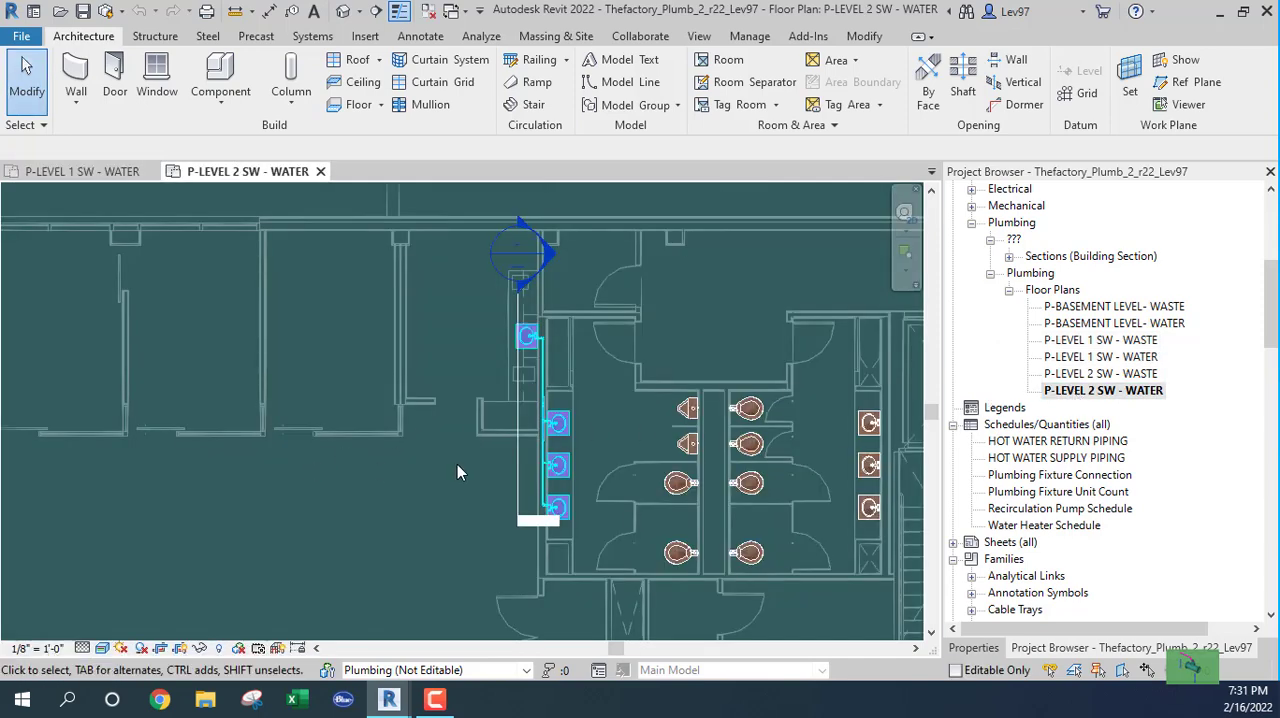
Start a text note with a bent leader pointing at the tee fitting on the cold-water pipe just above the row of three lavatories.
scroll(525, 416, "up", 3)
scroll(525, 416, "up", 2)
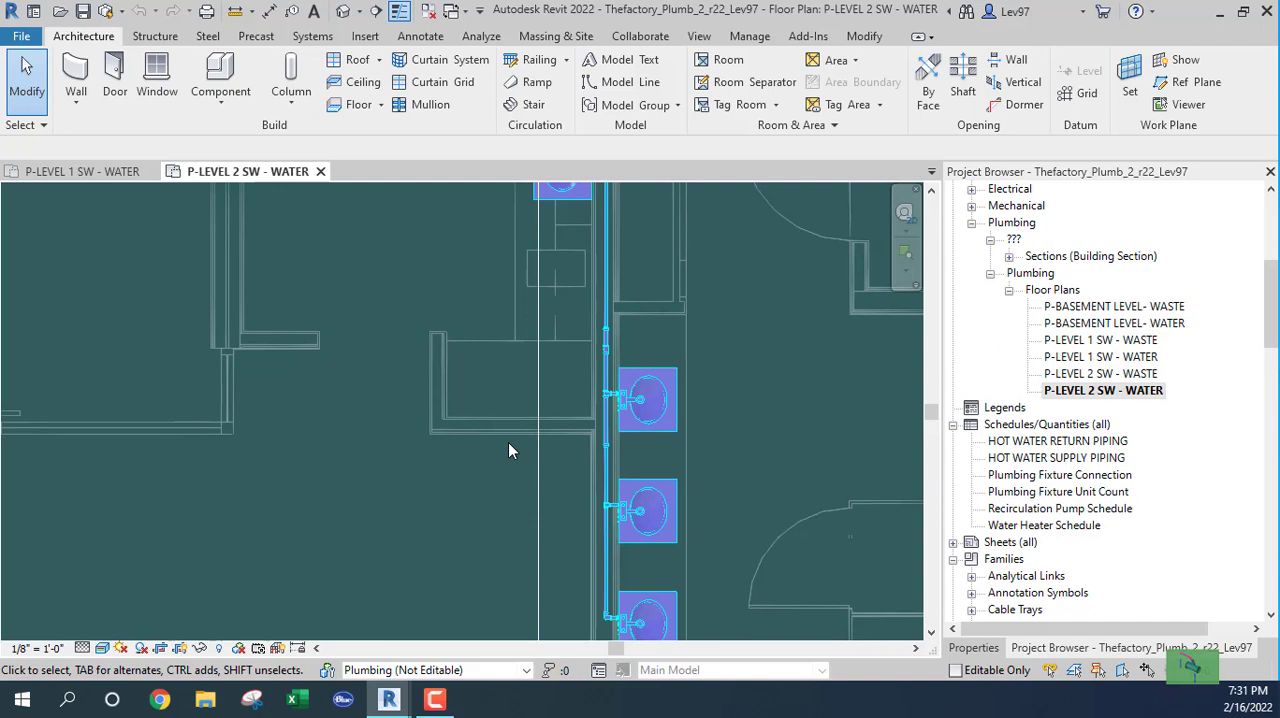
scroll(609, 356, "up", 3)
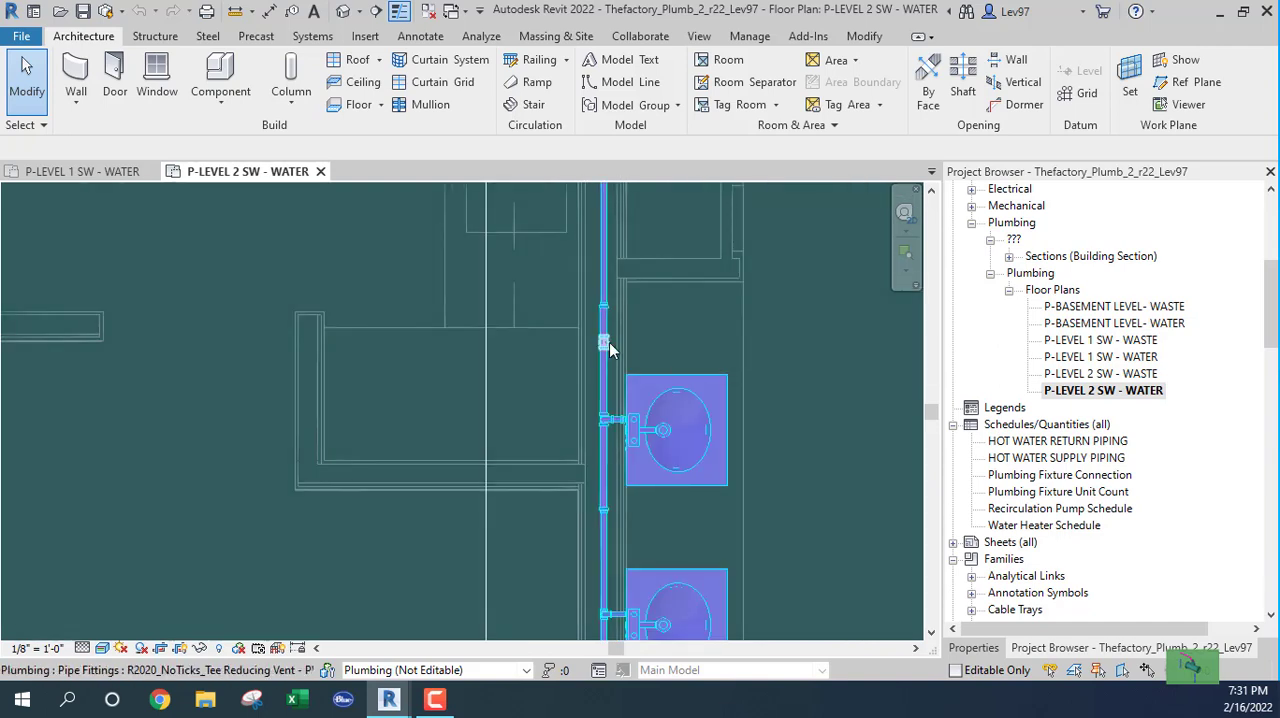
middle_click_drag(671, 366, 710, 449)
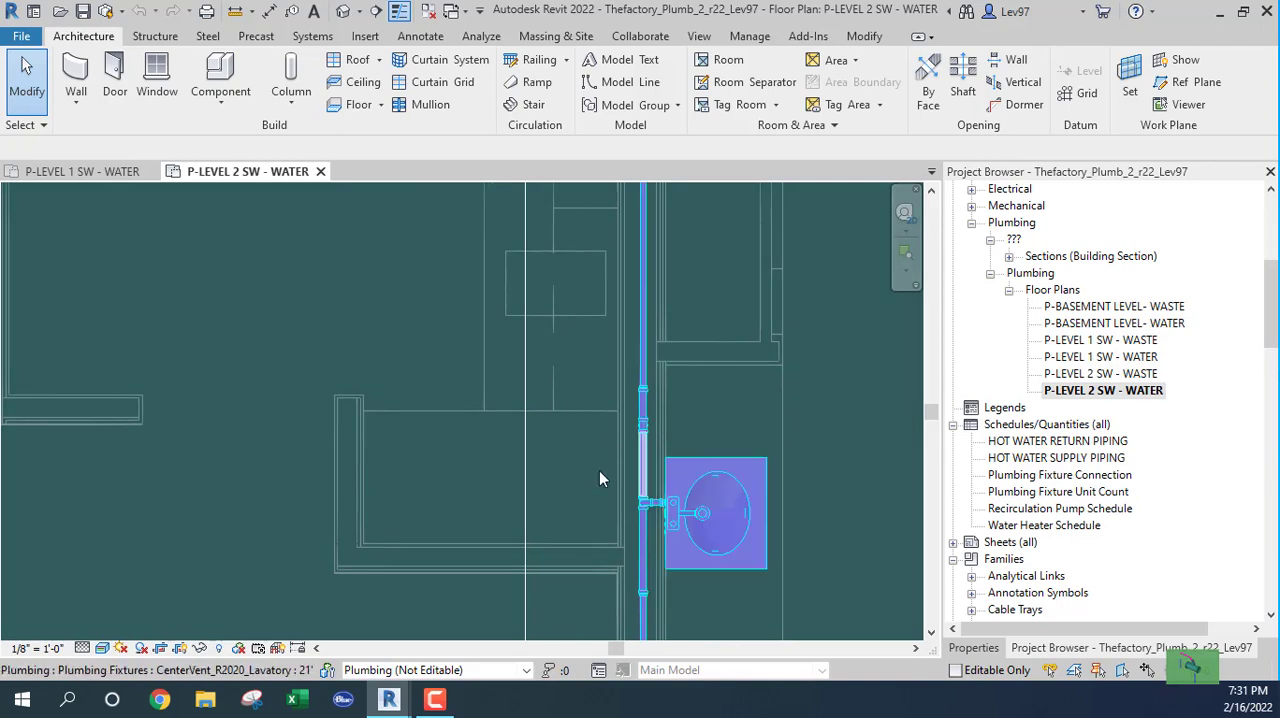
scroll(740, 425, "down", 3)
middle_click_drag(742, 410, 773, 491)
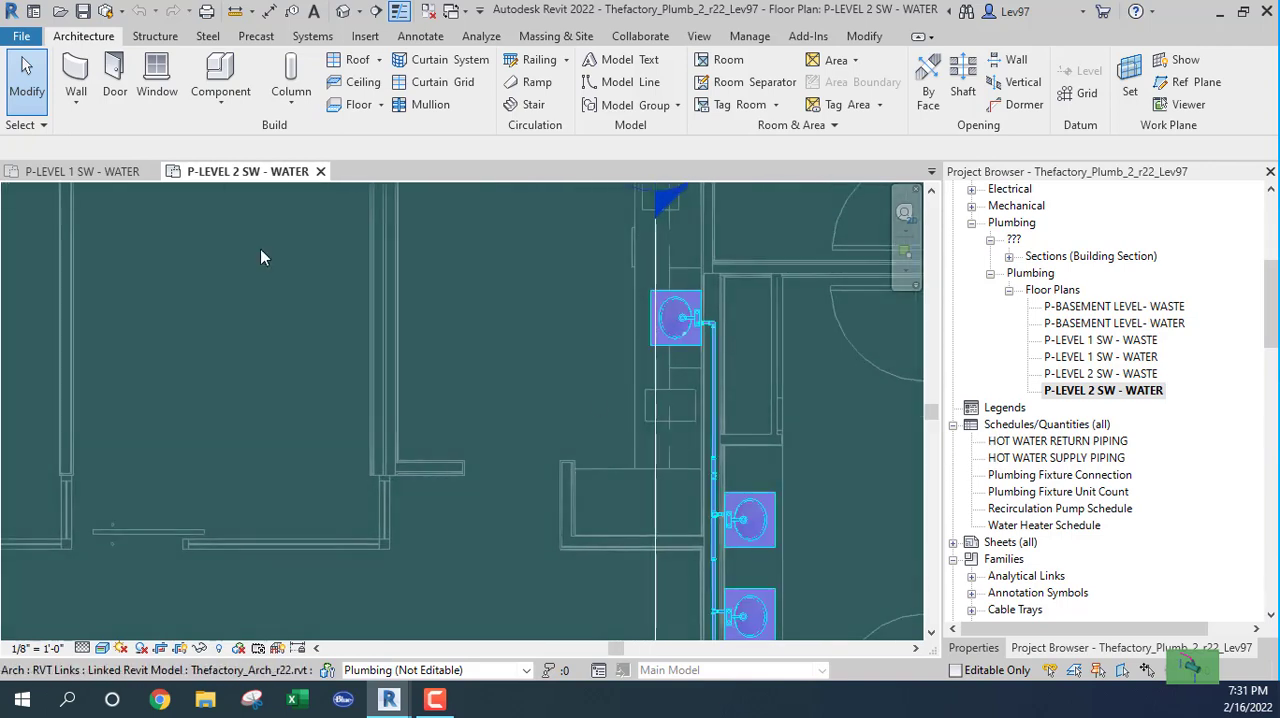
left_click(314, 13)
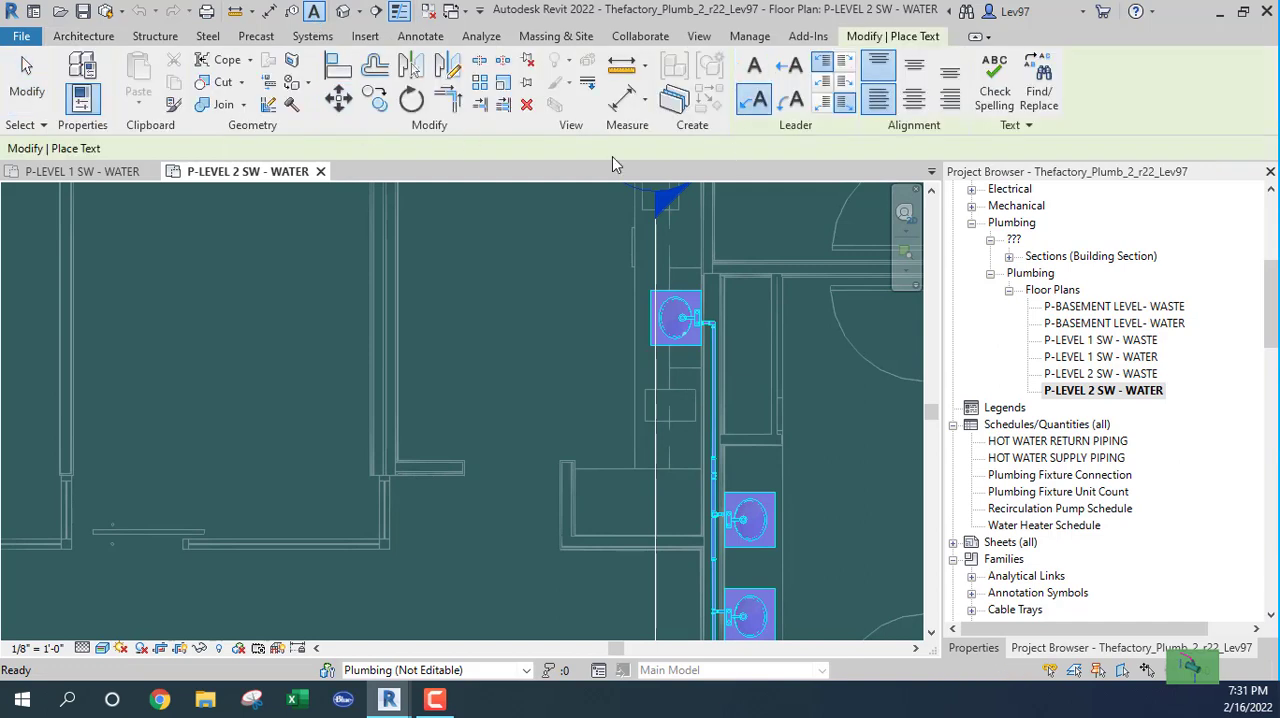
scroll(705, 520, "up", 5)
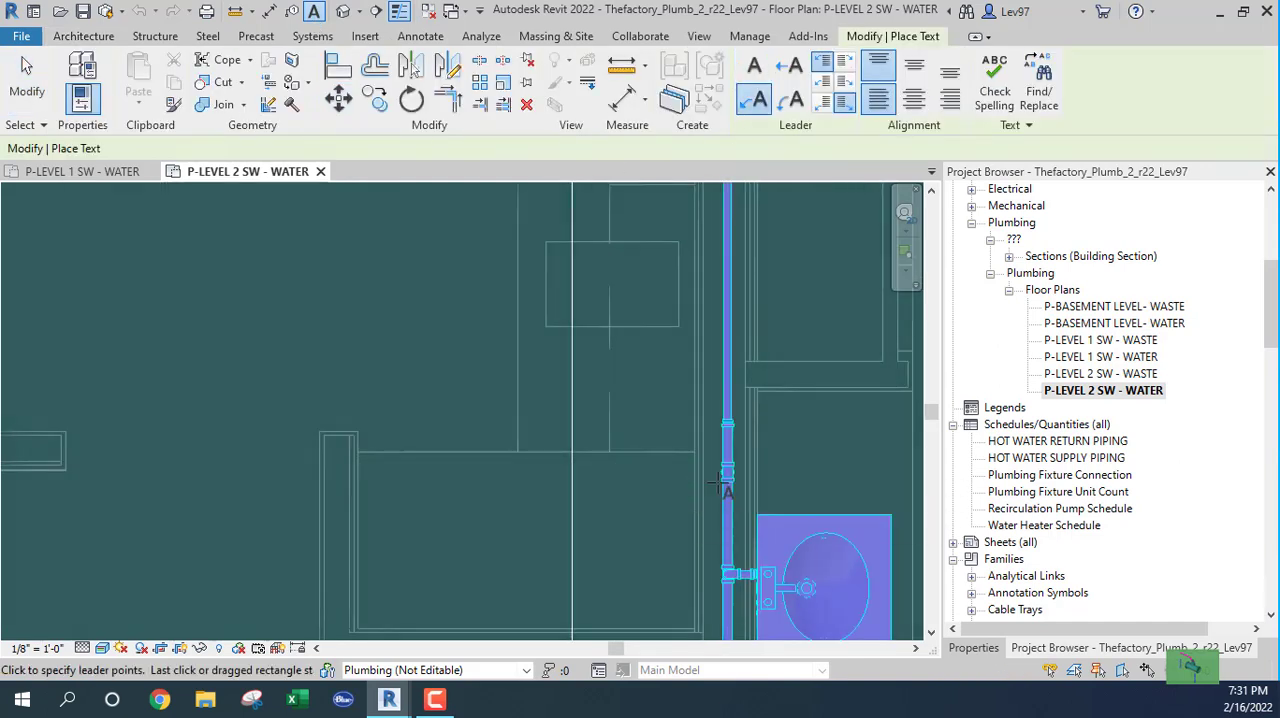
left_click(719, 472)
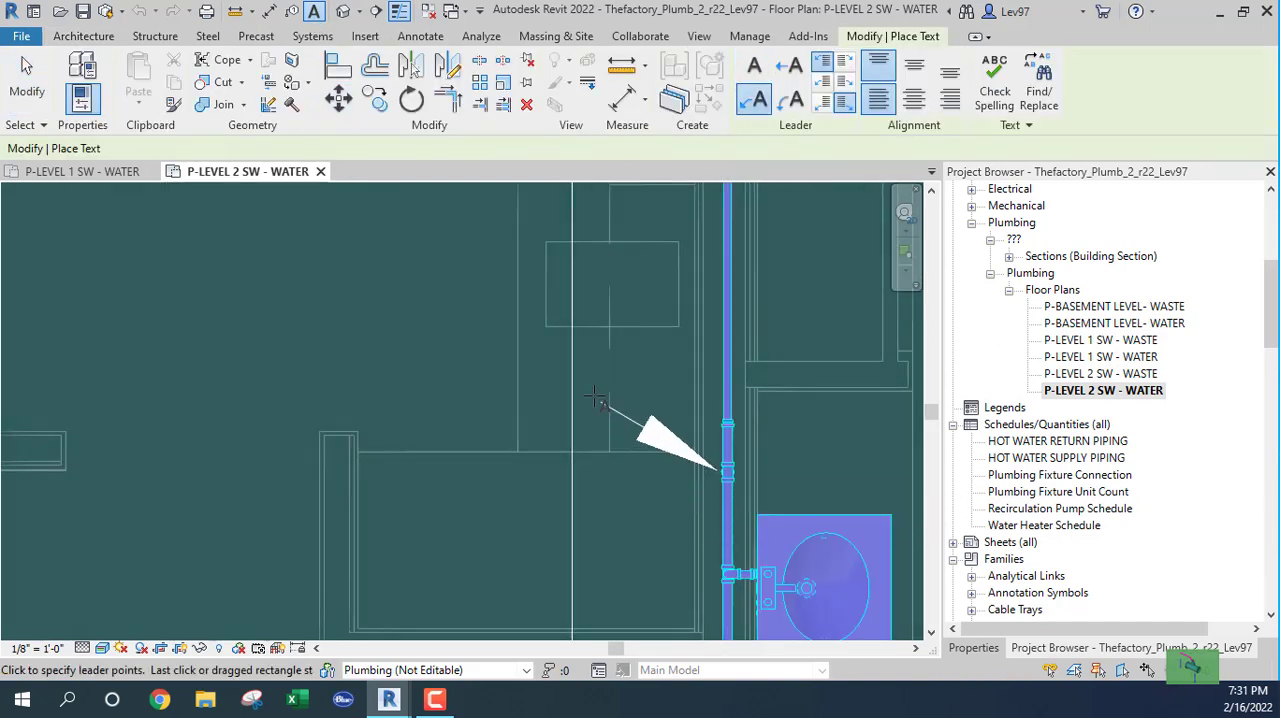
left_click(463, 262)
left_click(420, 268)
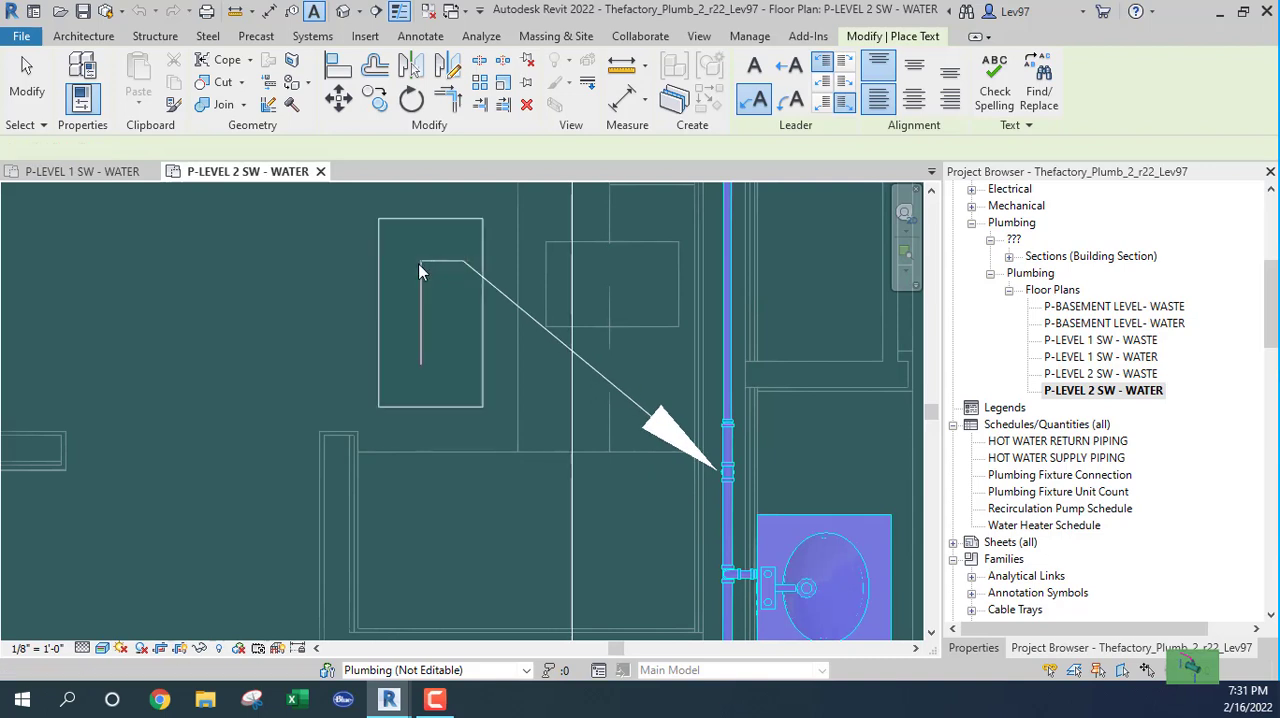
Enter 1"cw dn as the leader note's text and finish the note.
type("1")
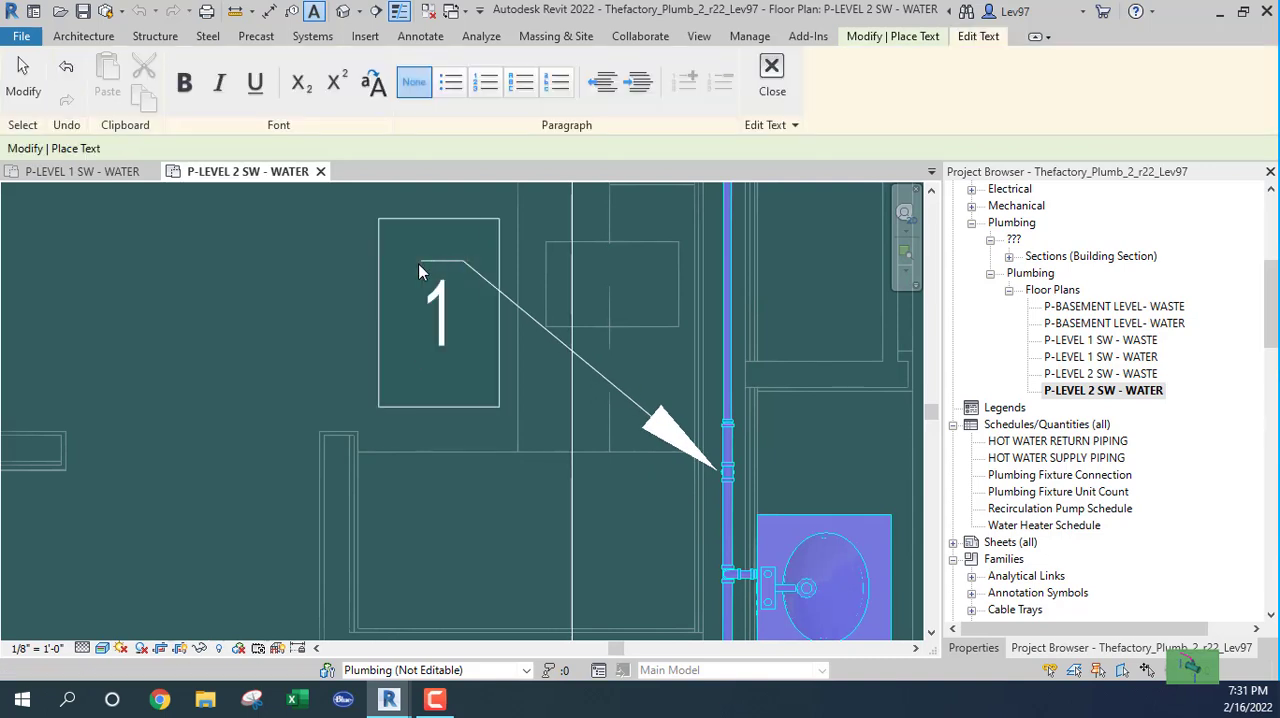
type("\"cw")
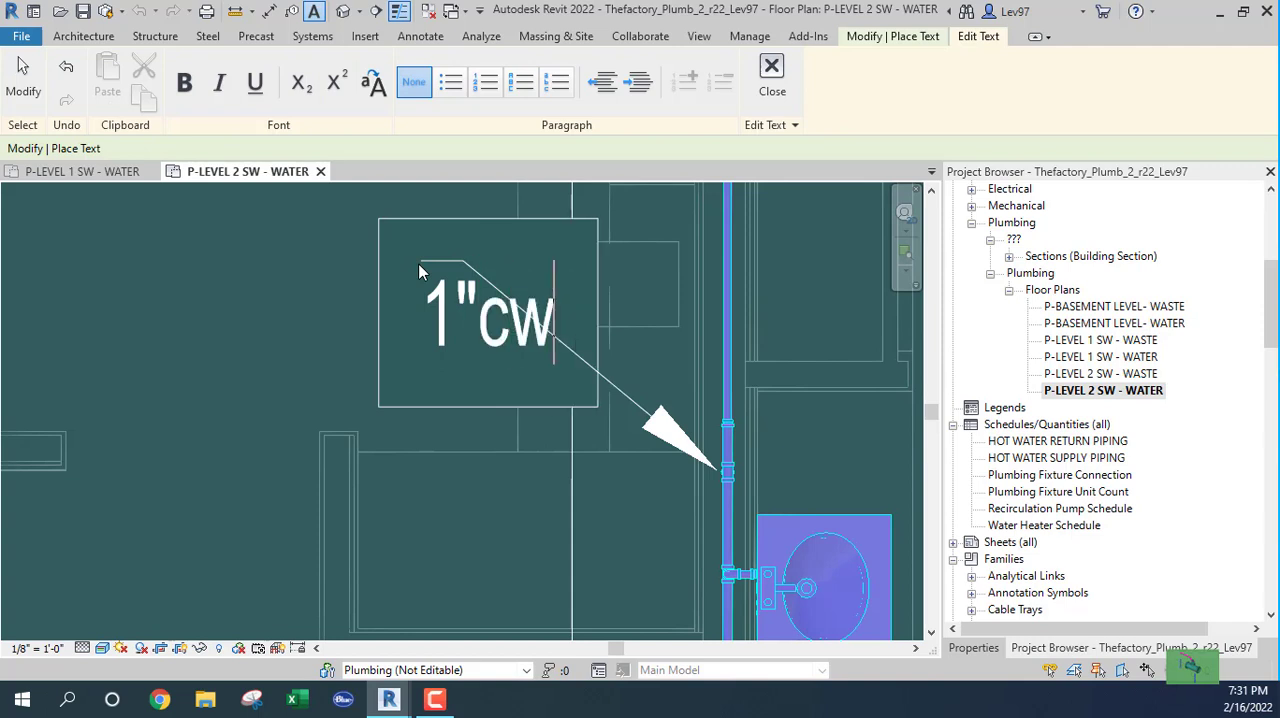
type(" dn")
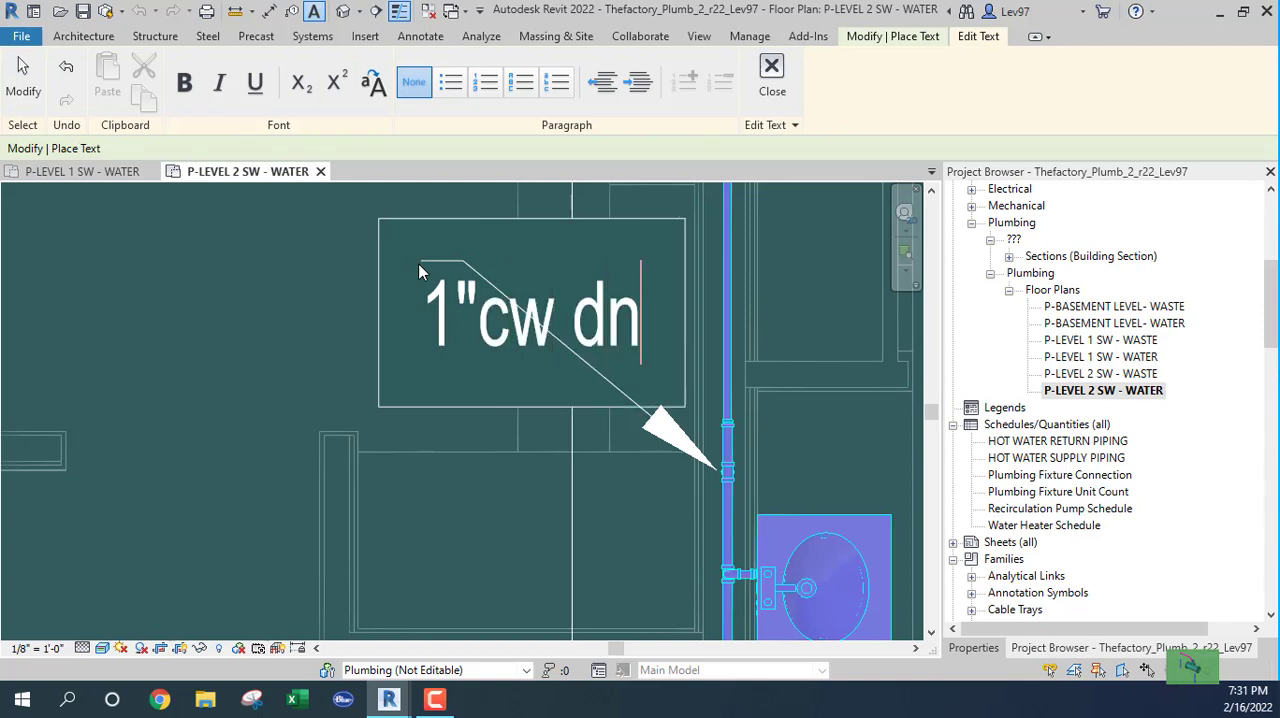
left_click(305, 369)
key("Escape")
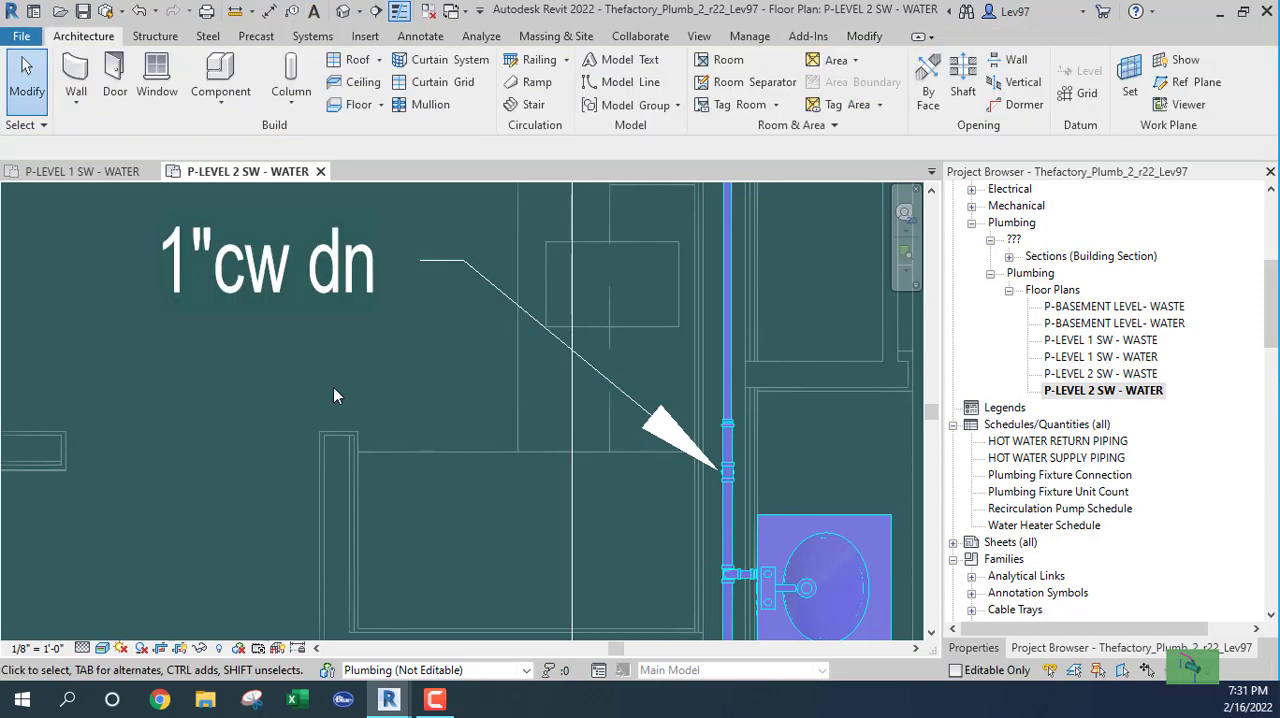
Return to the P-LEVEL 1 SW - WATER floor plan and go to the cold-water elbow beside the lavatories.
scroll(345, 391, "down", 5)
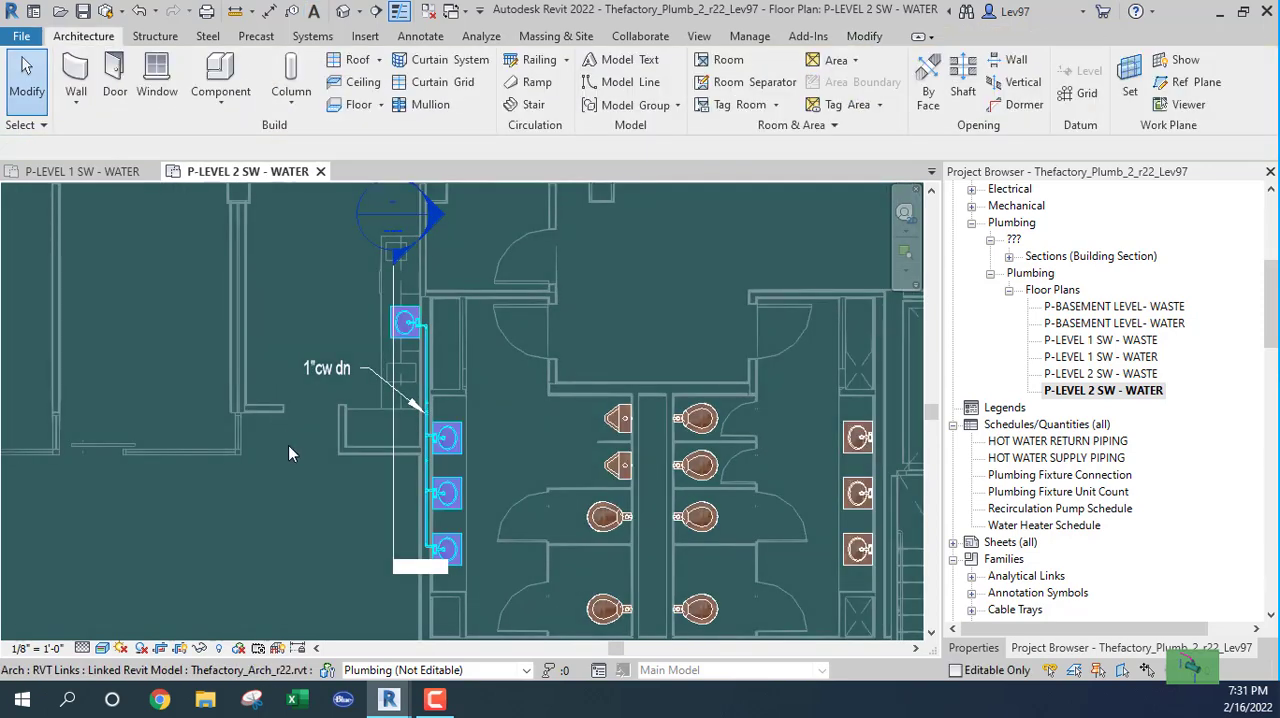
middle_click_drag(305, 442, 317, 376)
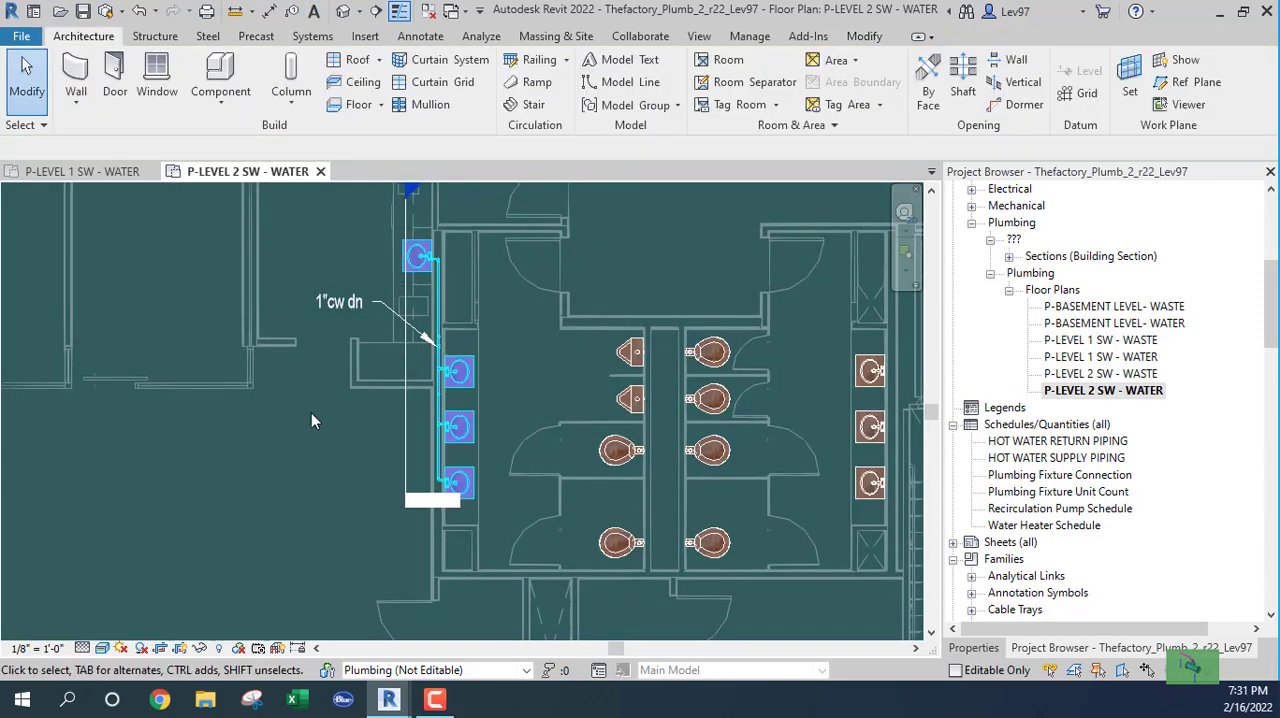
left_click(79, 173)
scroll(260, 460, "down", 3)
scroll(480, 400, "up", 3)
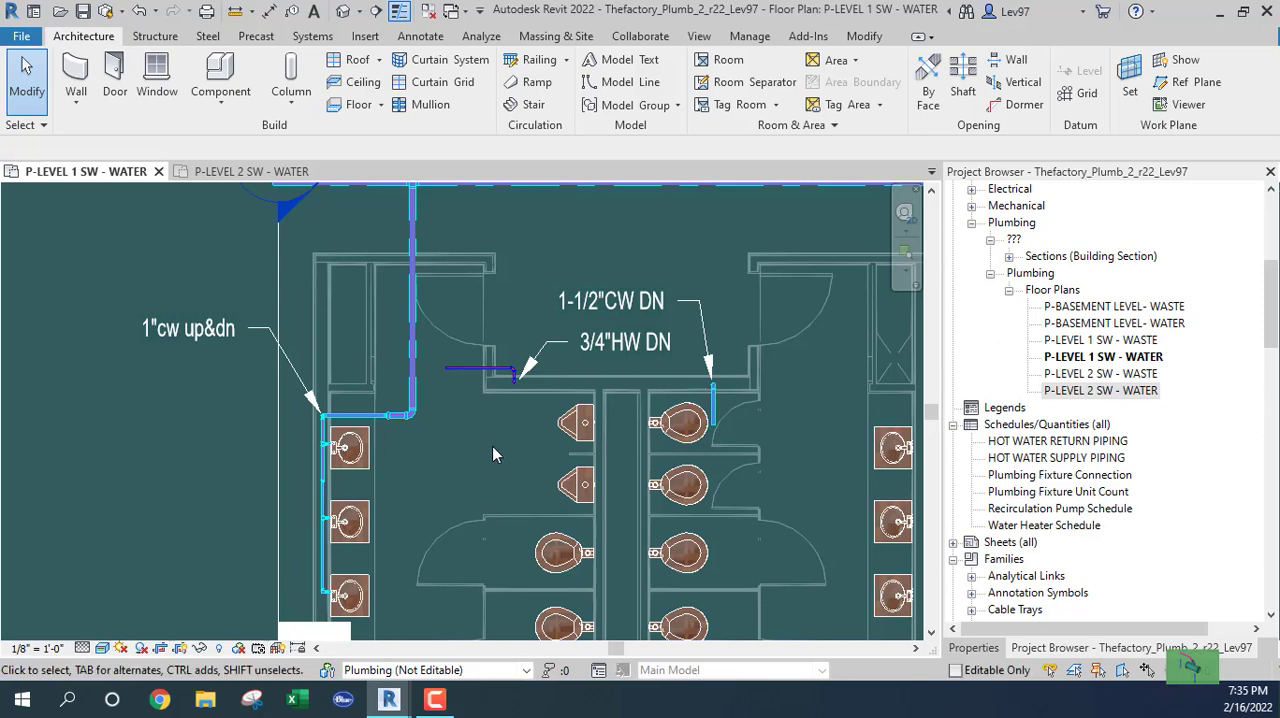
middle_click_drag(472, 466, 504, 461)
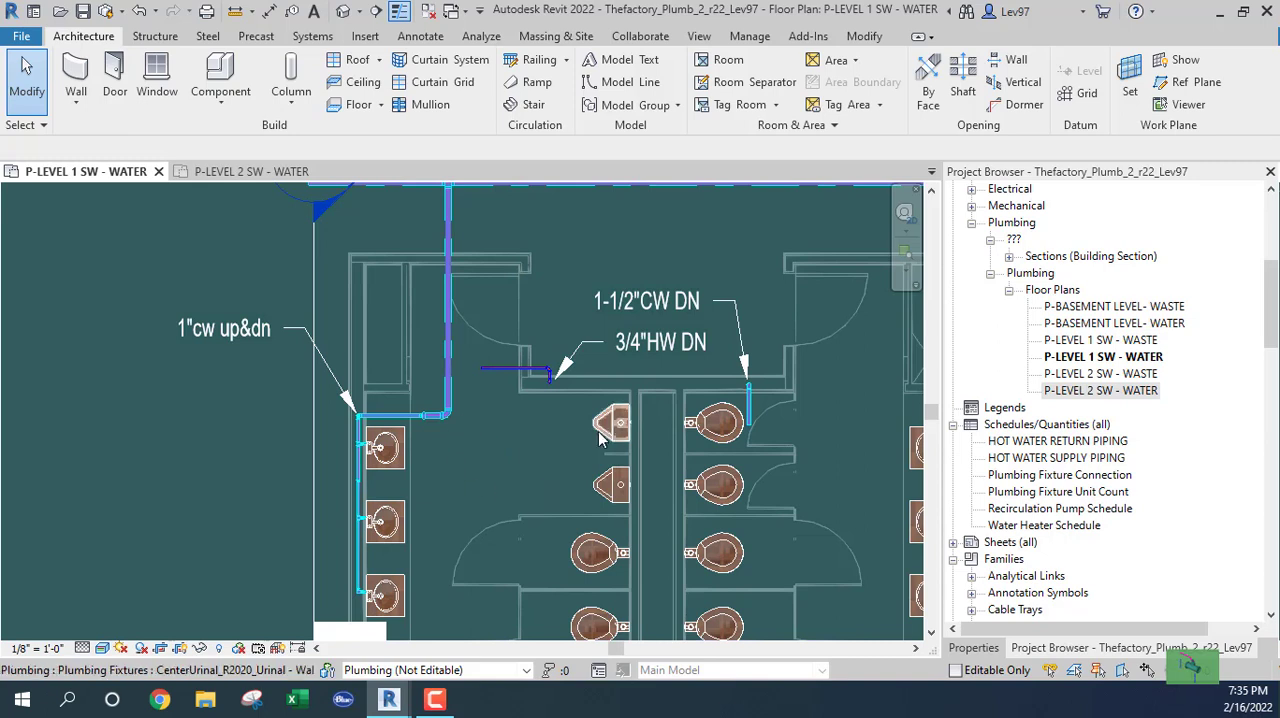
scroll(544, 454, "down", 2)
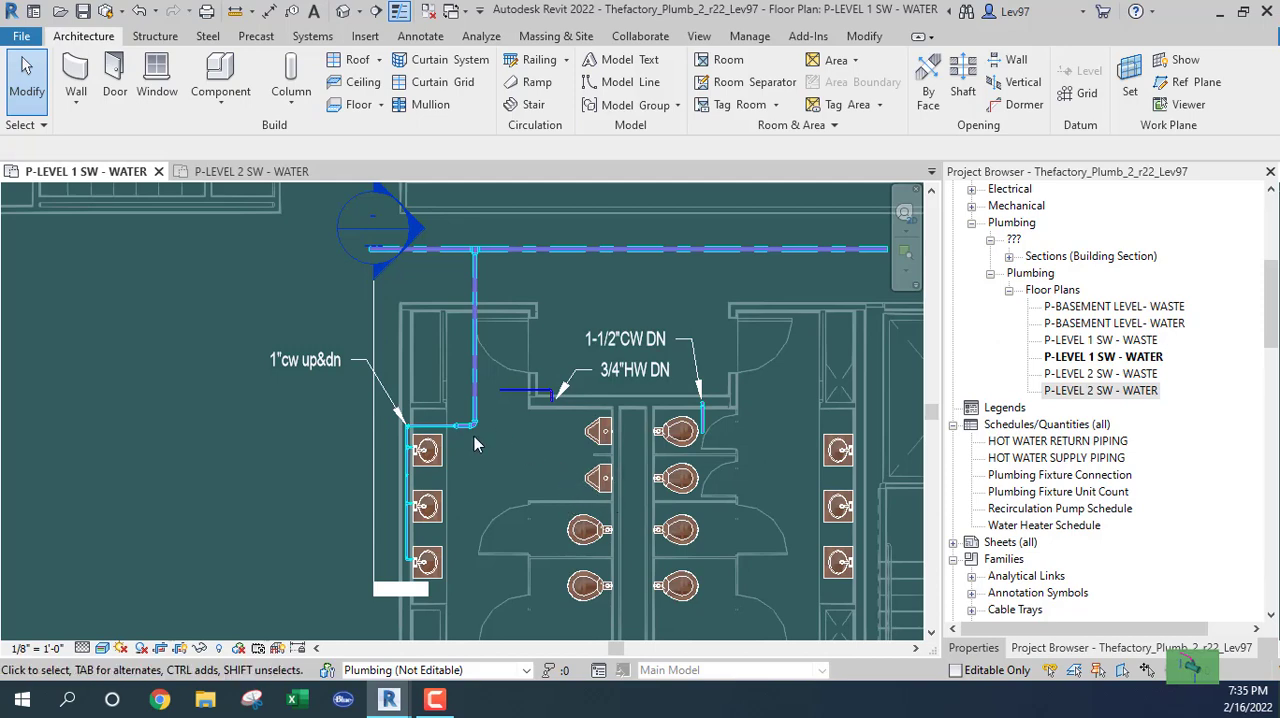
scroll(476, 434, "up", 4)
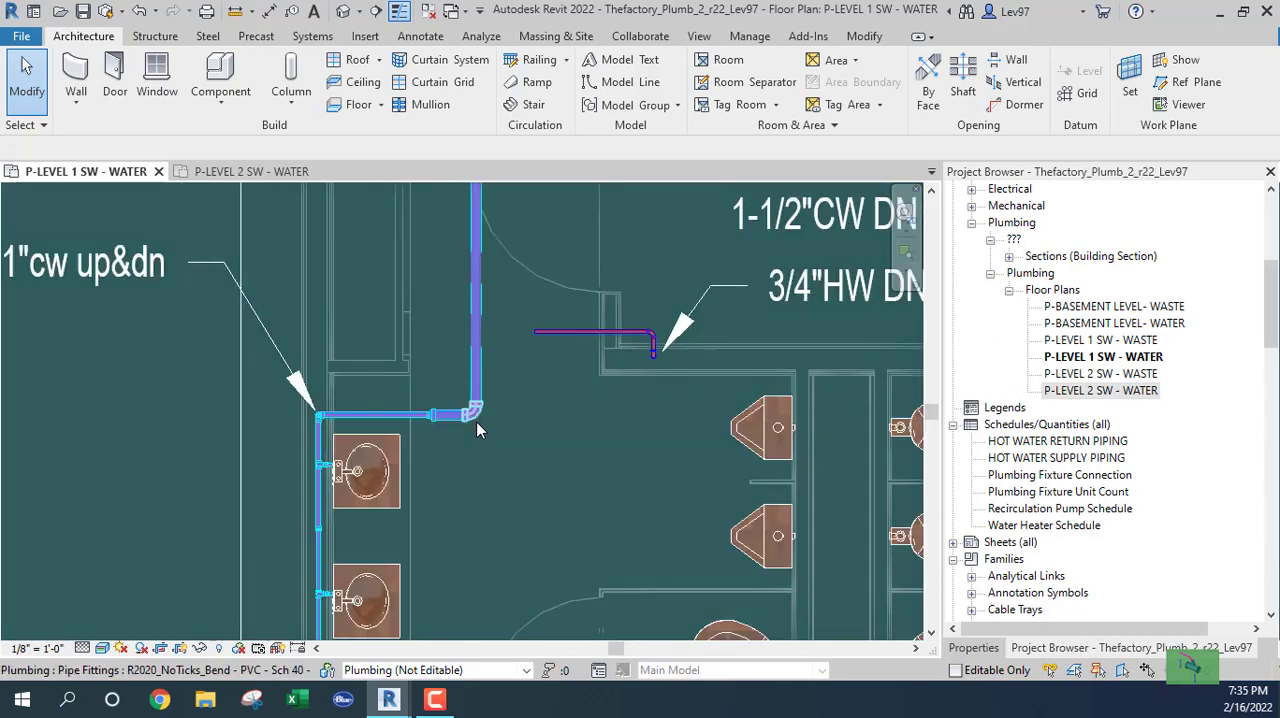
Try converting the 2 1/2" cold-water elbow to a tee opening toward the urinals and drawing a horizontal 2 1/2" pipe from it.
left_click(476, 421)
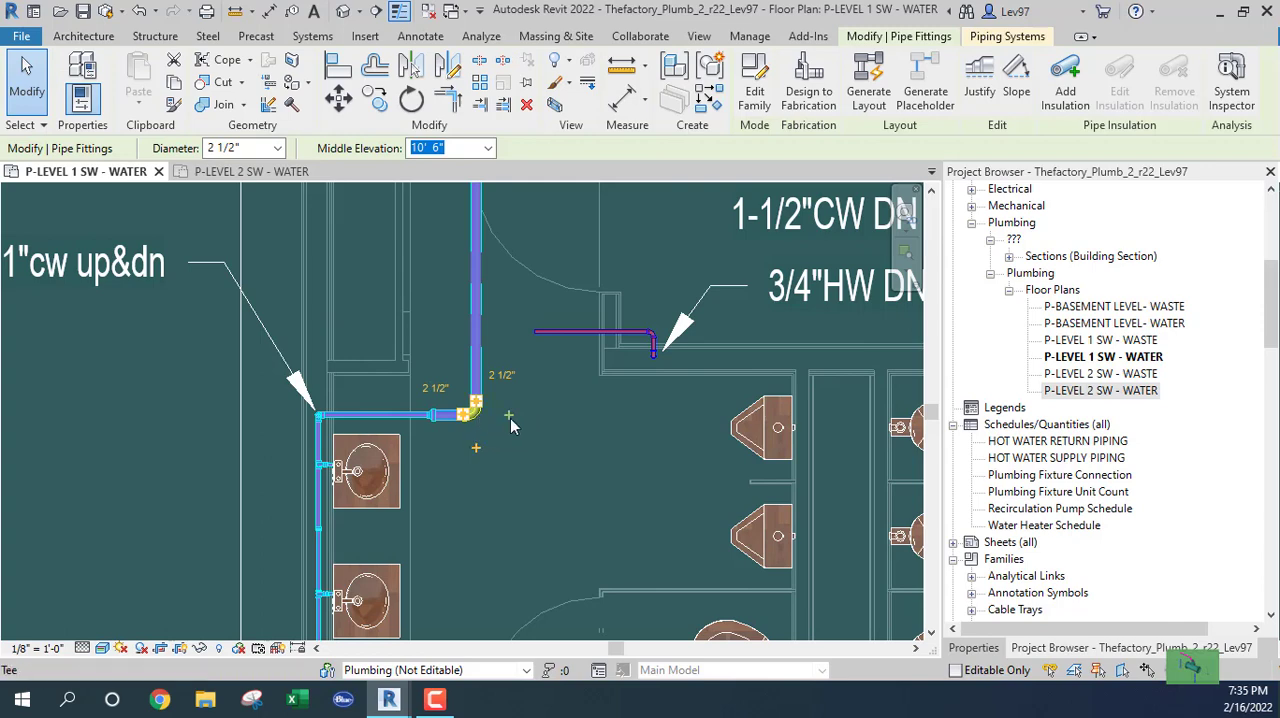
left_click(509, 415)
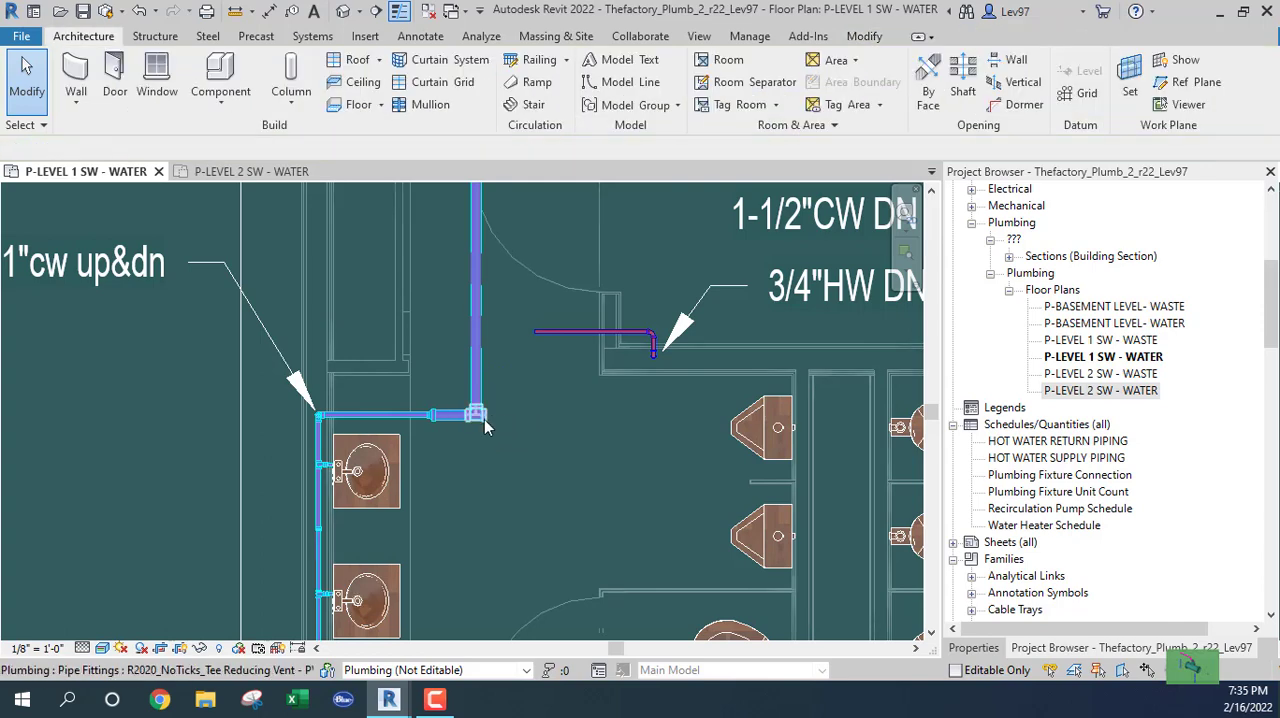
left_click(478, 416)
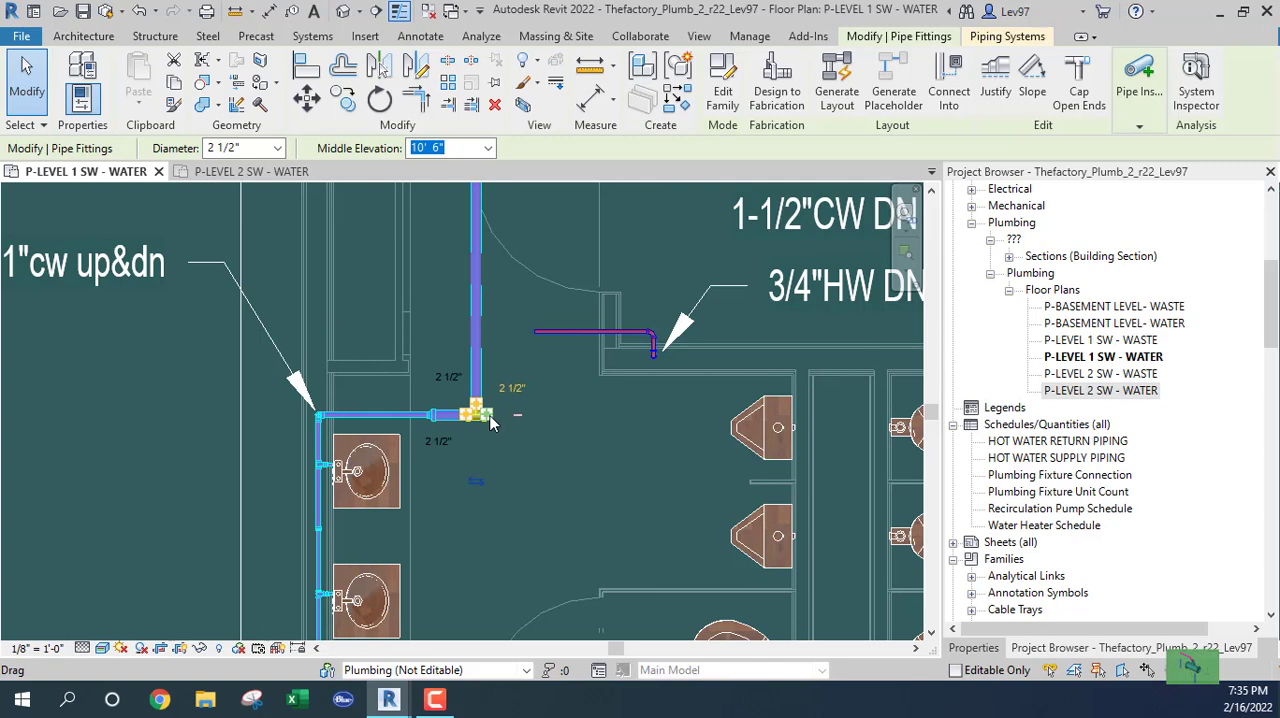
right_click(489, 419)
left_click(545, 216)
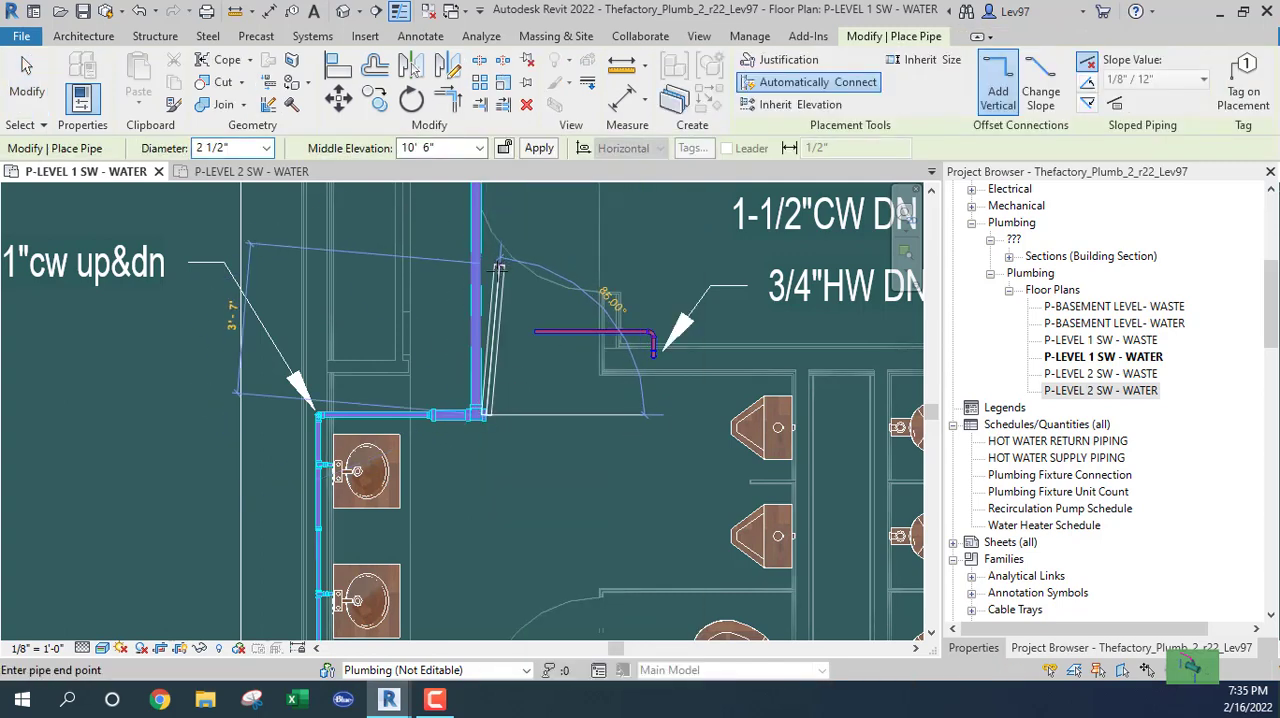
left_click(643, 416)
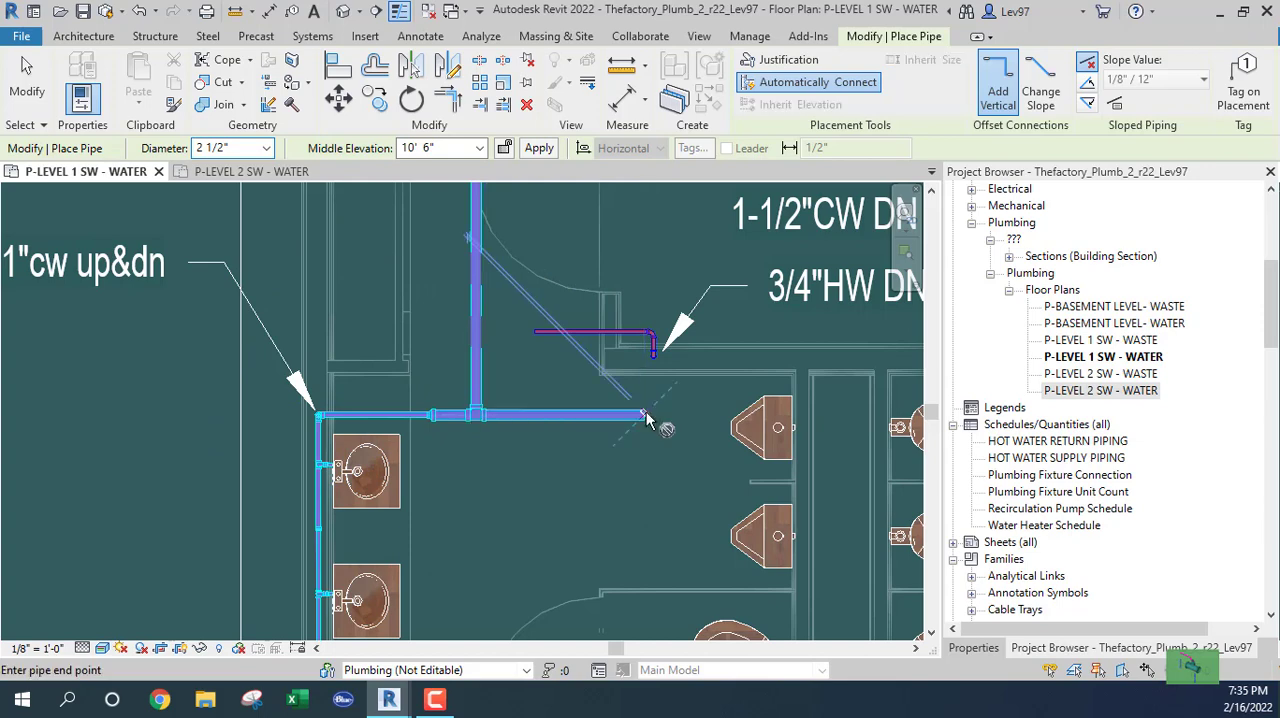
key("Escape")
key("Escape")
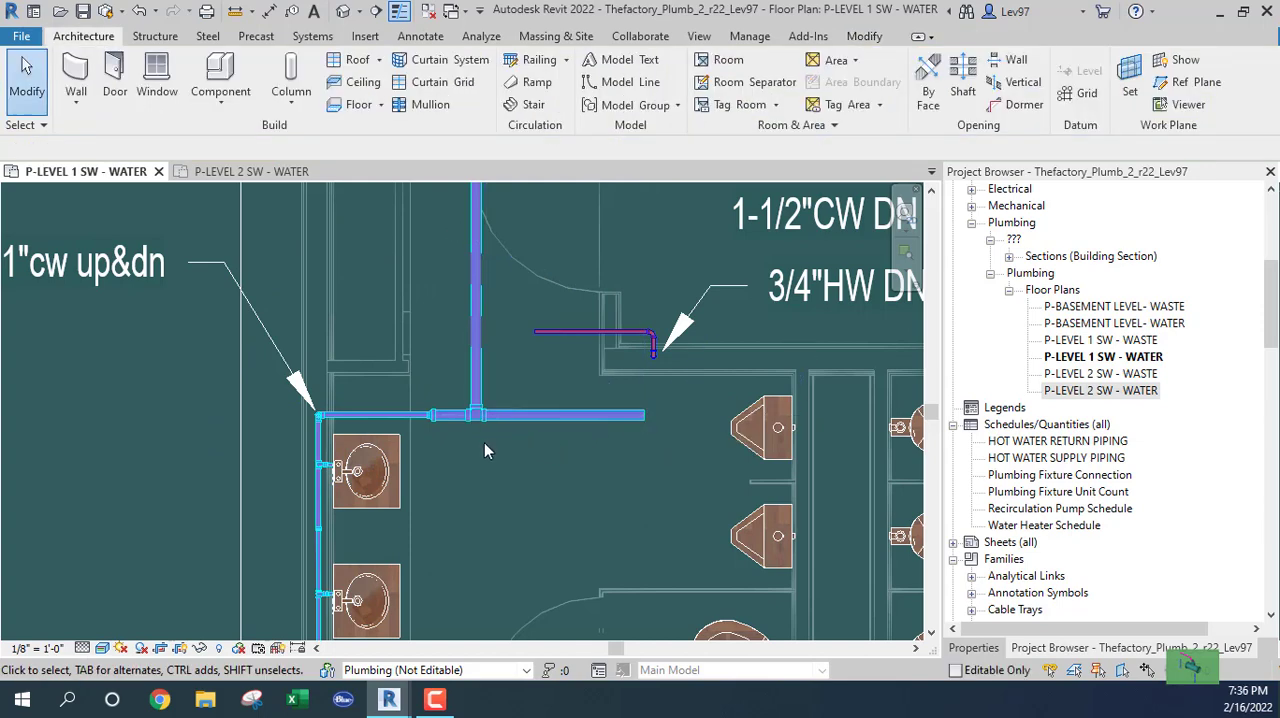
Undo the horizontal branch pipe and the elbow's conversion to a tee.
left_click(141, 13)
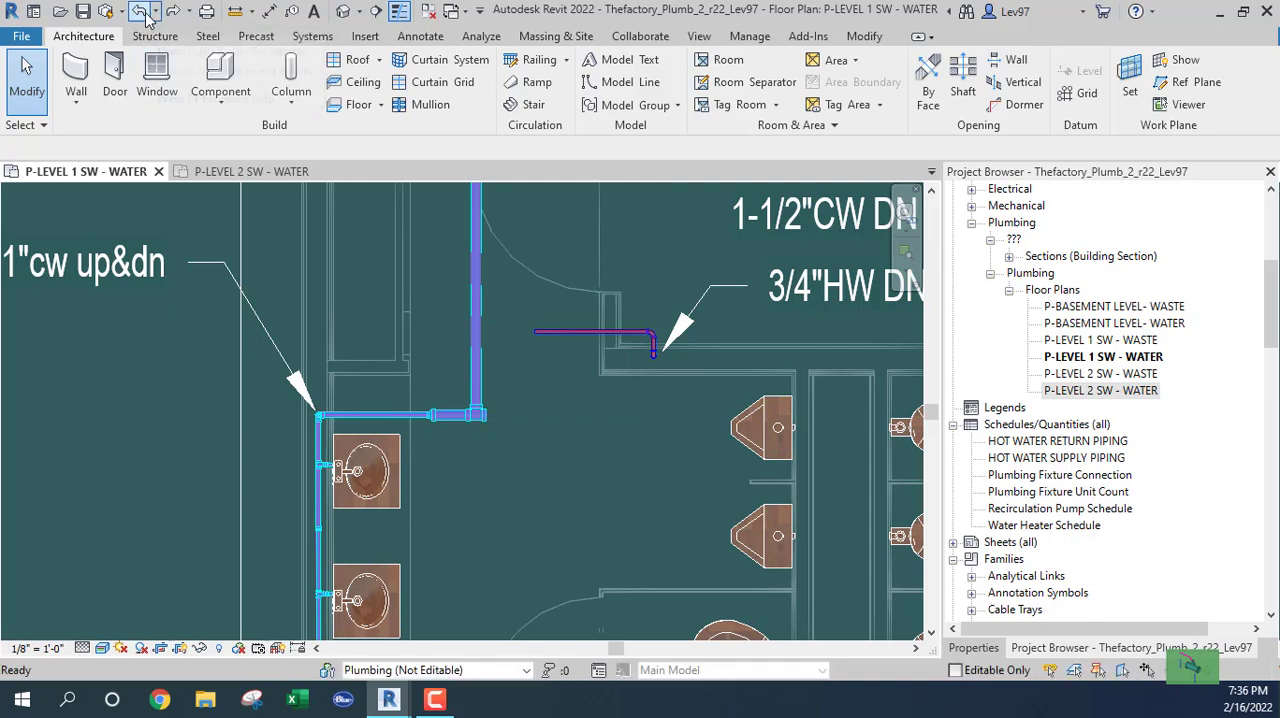
left_click(146, 17)
Convert the cold-water elbow beside the lavatories to a tee opening downward and draw a 2 1/2" pipe from it that turns toward the urinals.
left_click(472, 411)
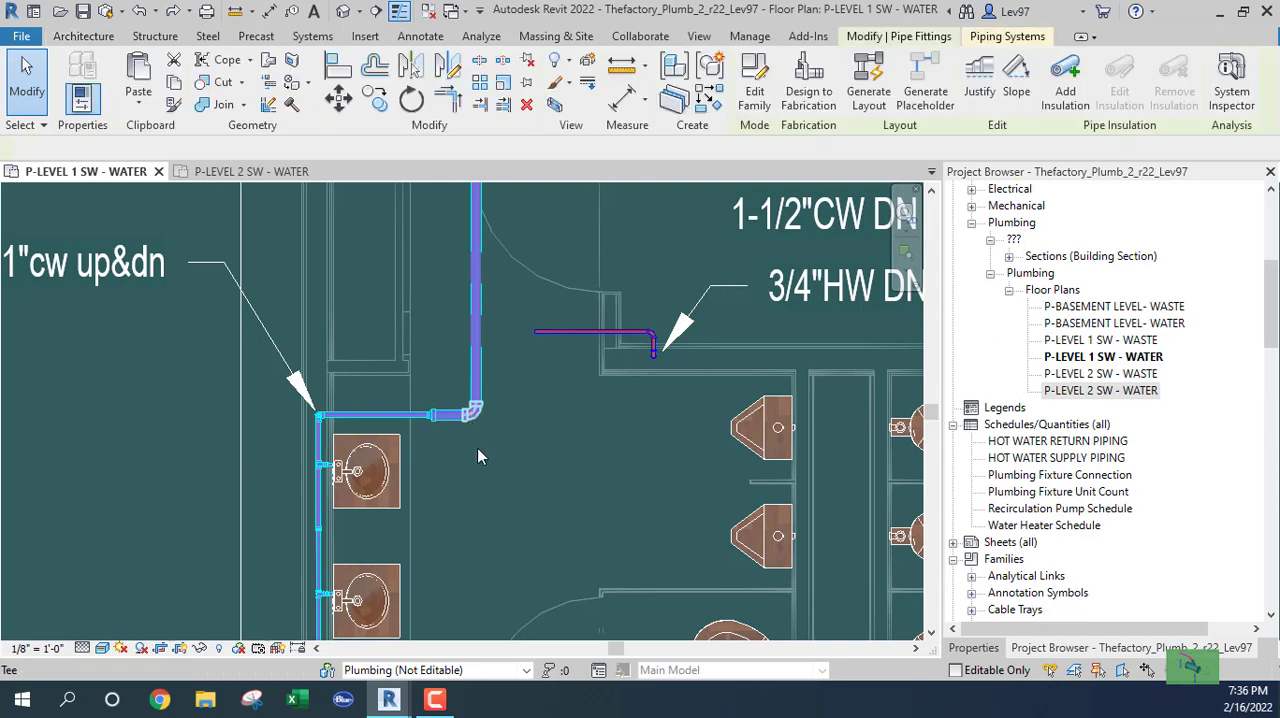
left_click(475, 463)
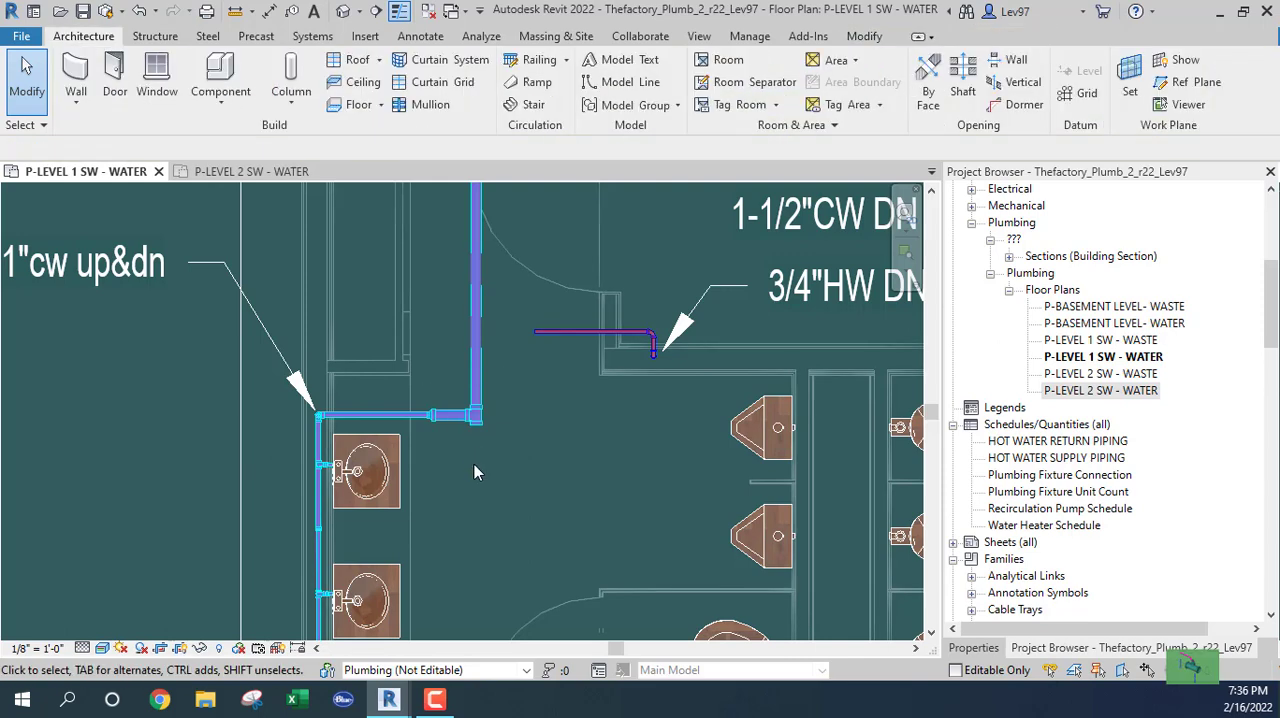
left_click(477, 416)
left_click(476, 426)
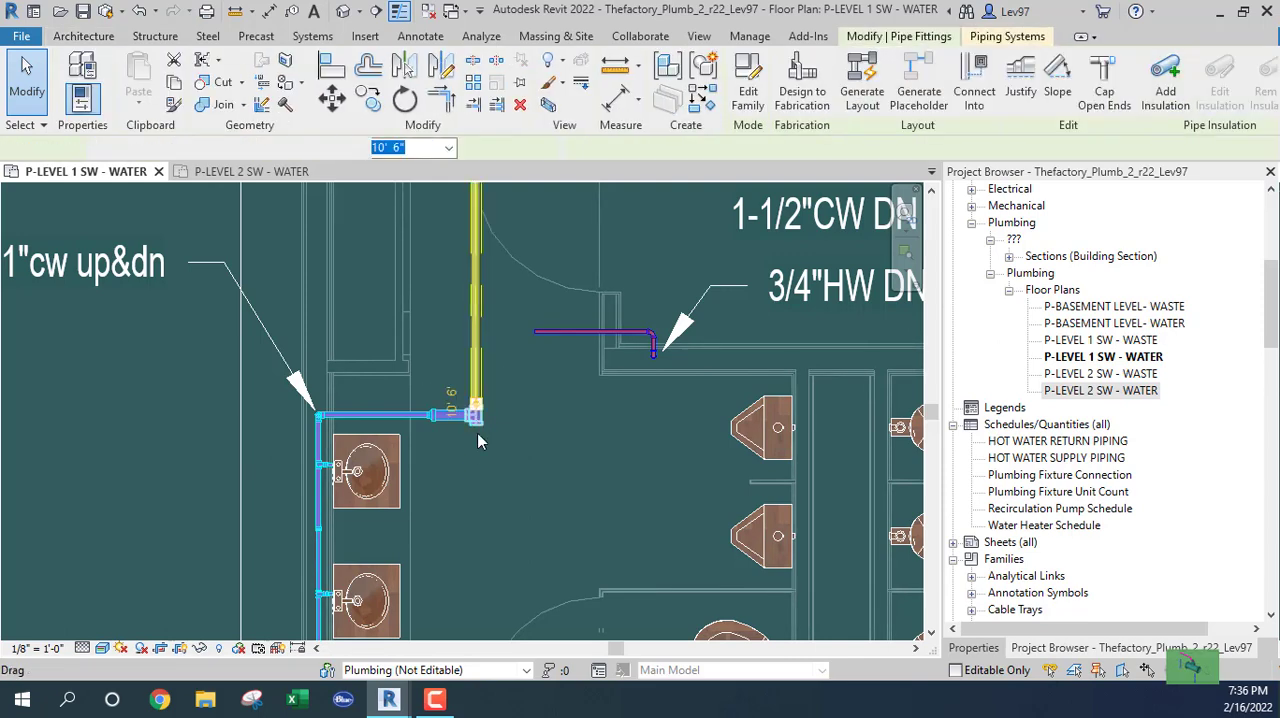
right_click(478, 440)
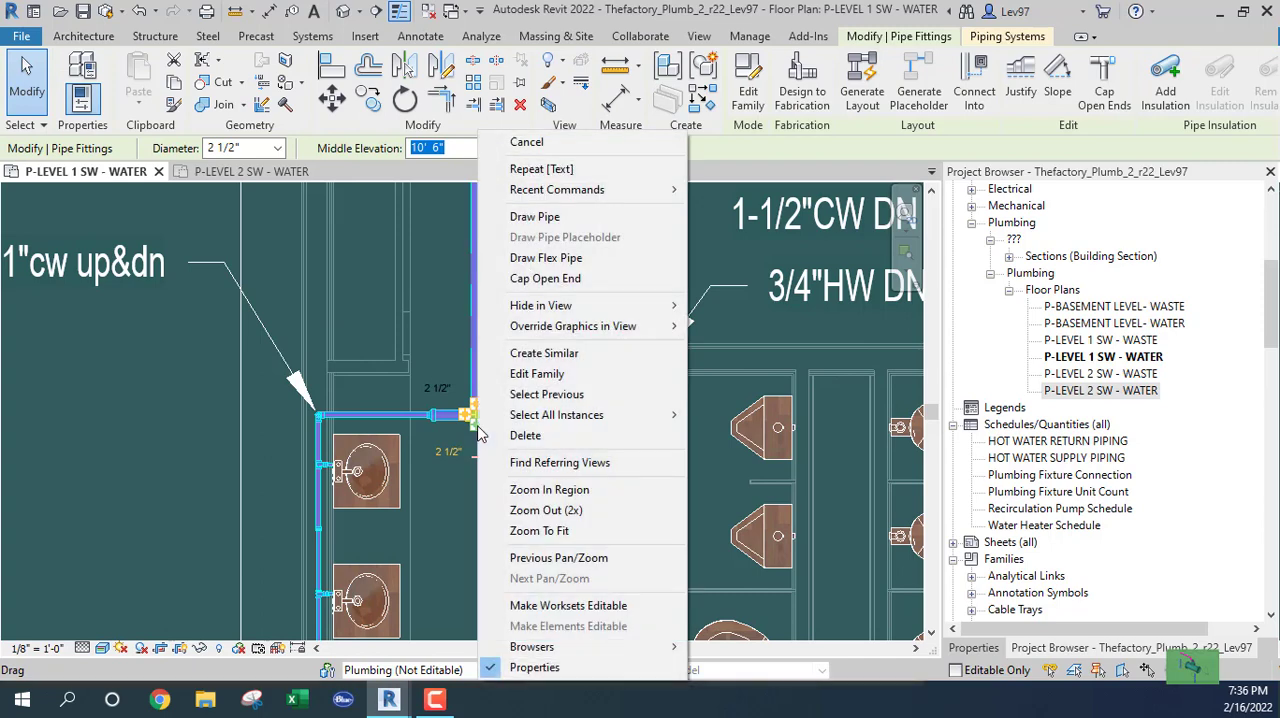
left_click(535, 217)
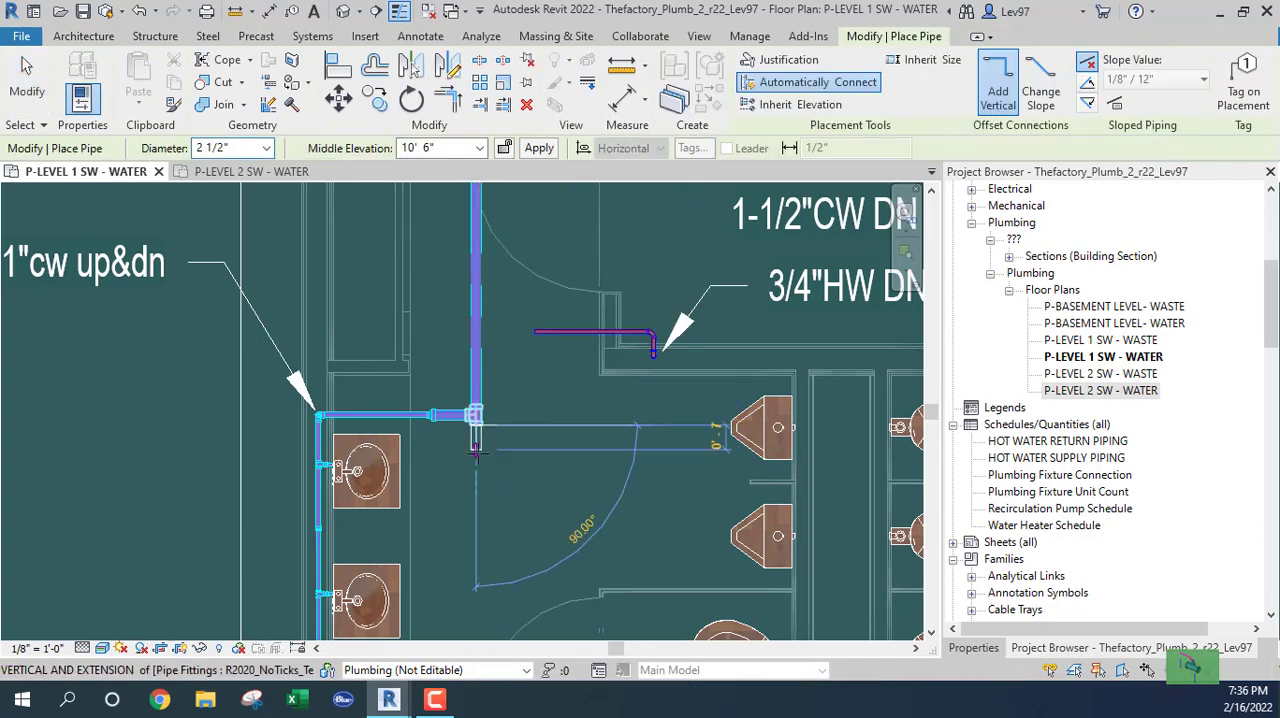
left_click(475, 478)
left_click(620, 478)
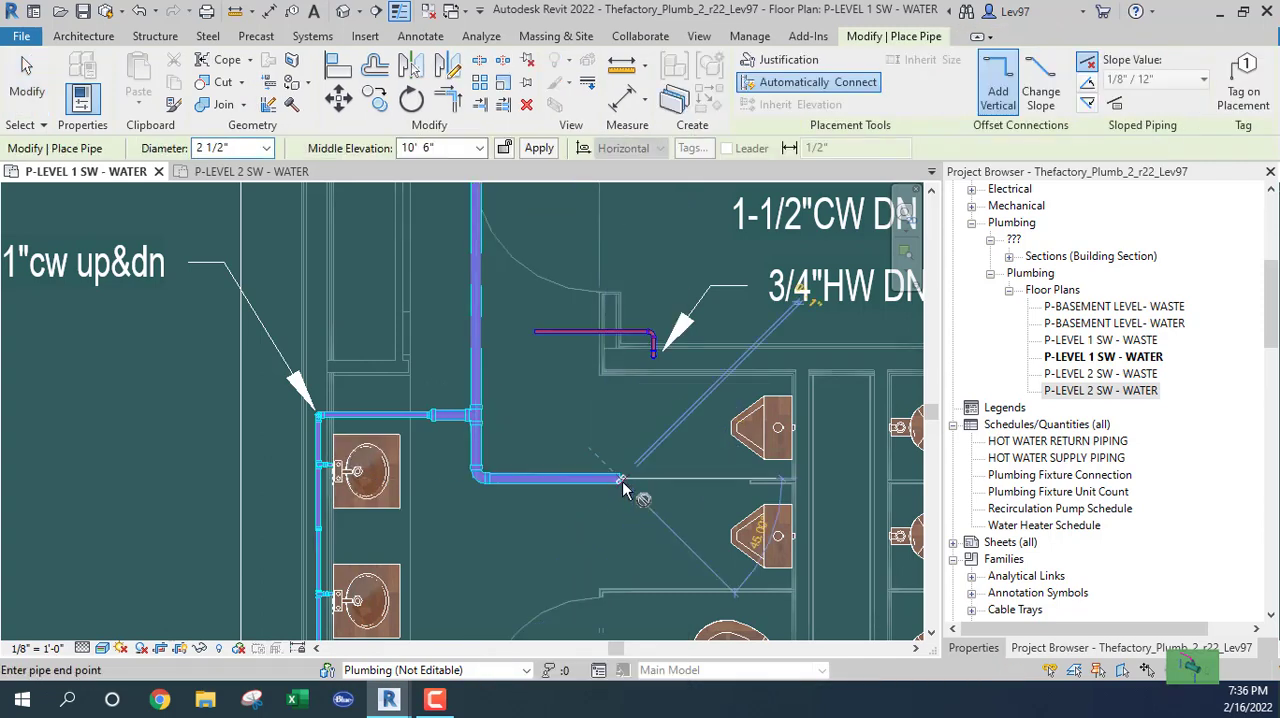
key("Escape")
key("Escape")
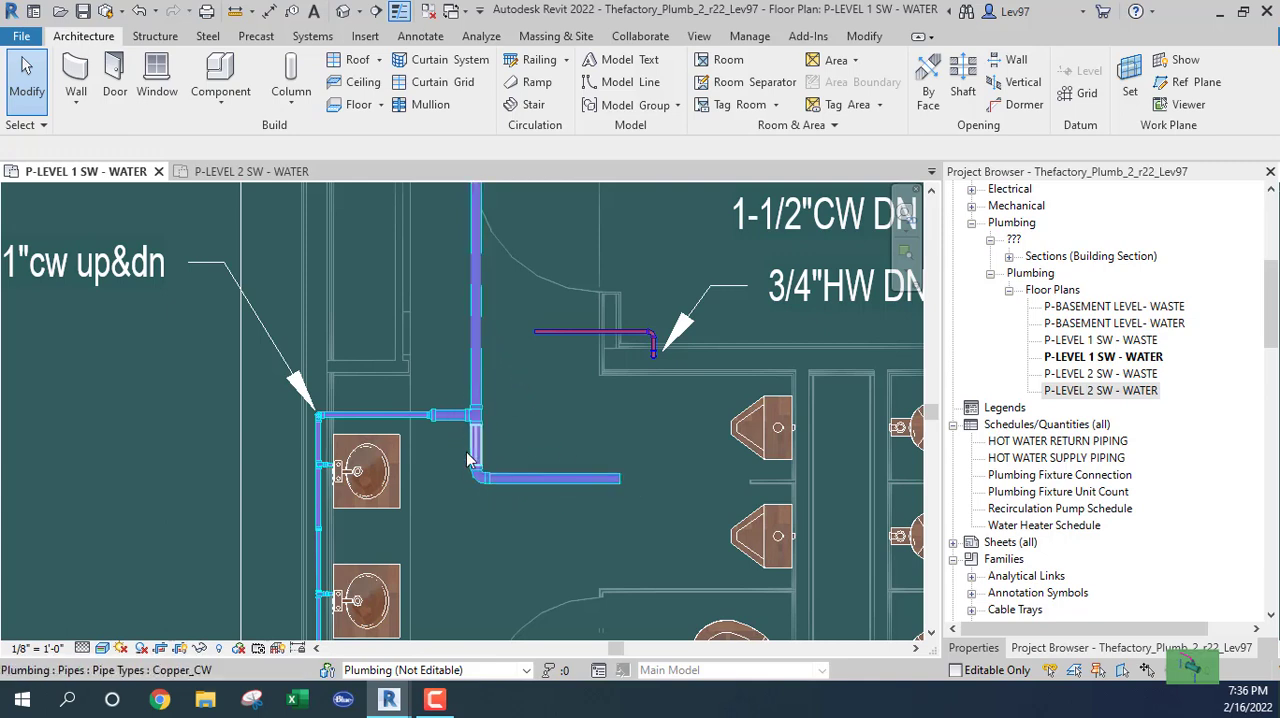
Nudge the horizontal 2 1/2" branch pipe upward, closer to the tee.
left_click(553, 486)
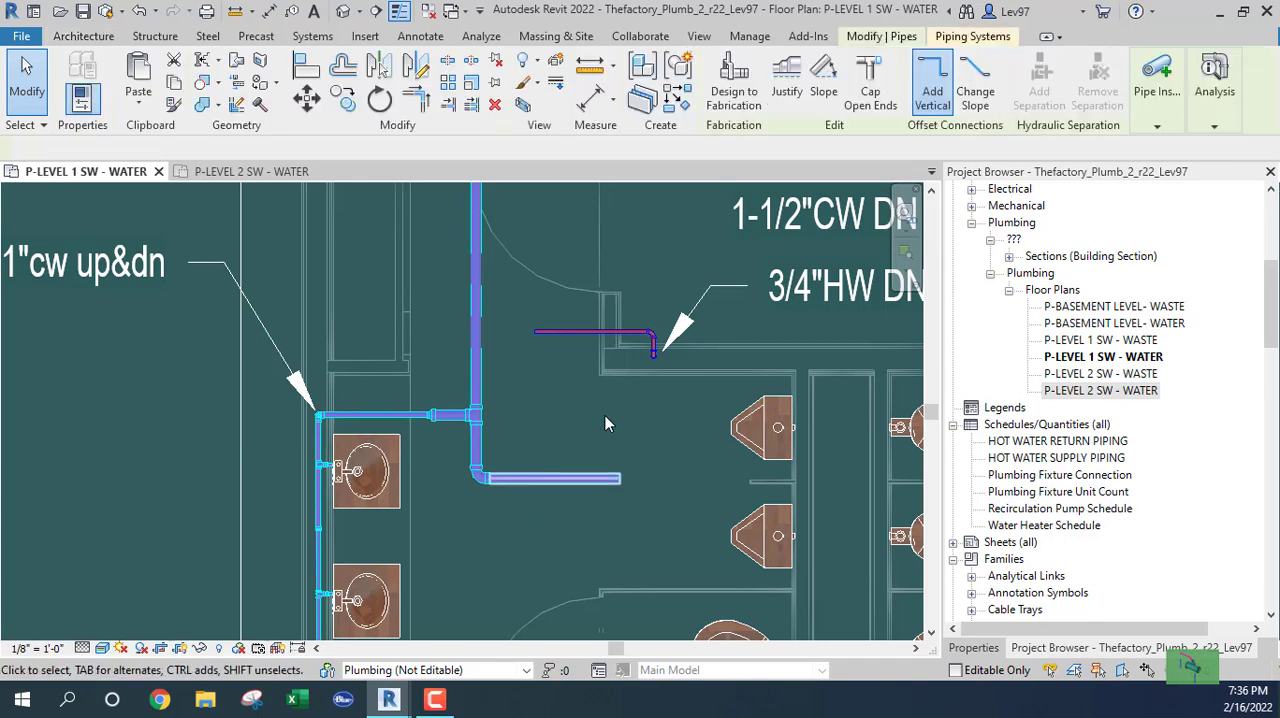
key("Up")
key("Up")
key("Up")
key("Up")
key("Up")
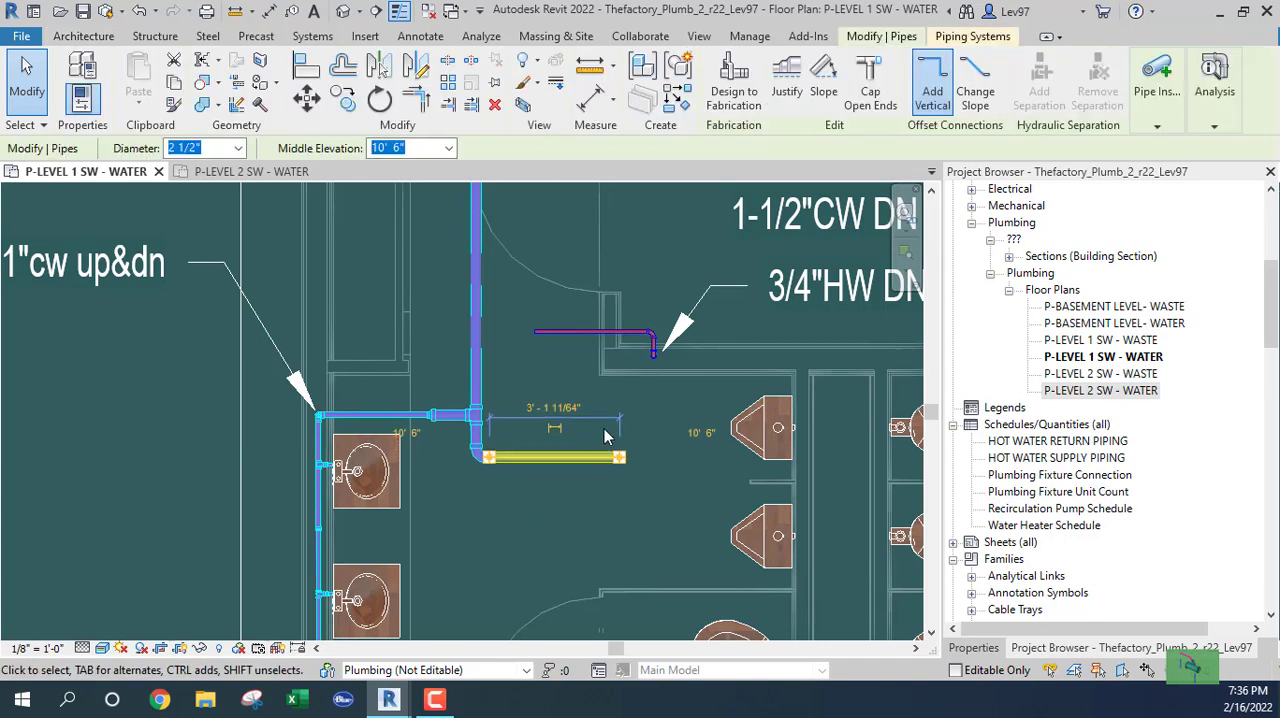
left_click(597, 476)
left_click(524, 456)
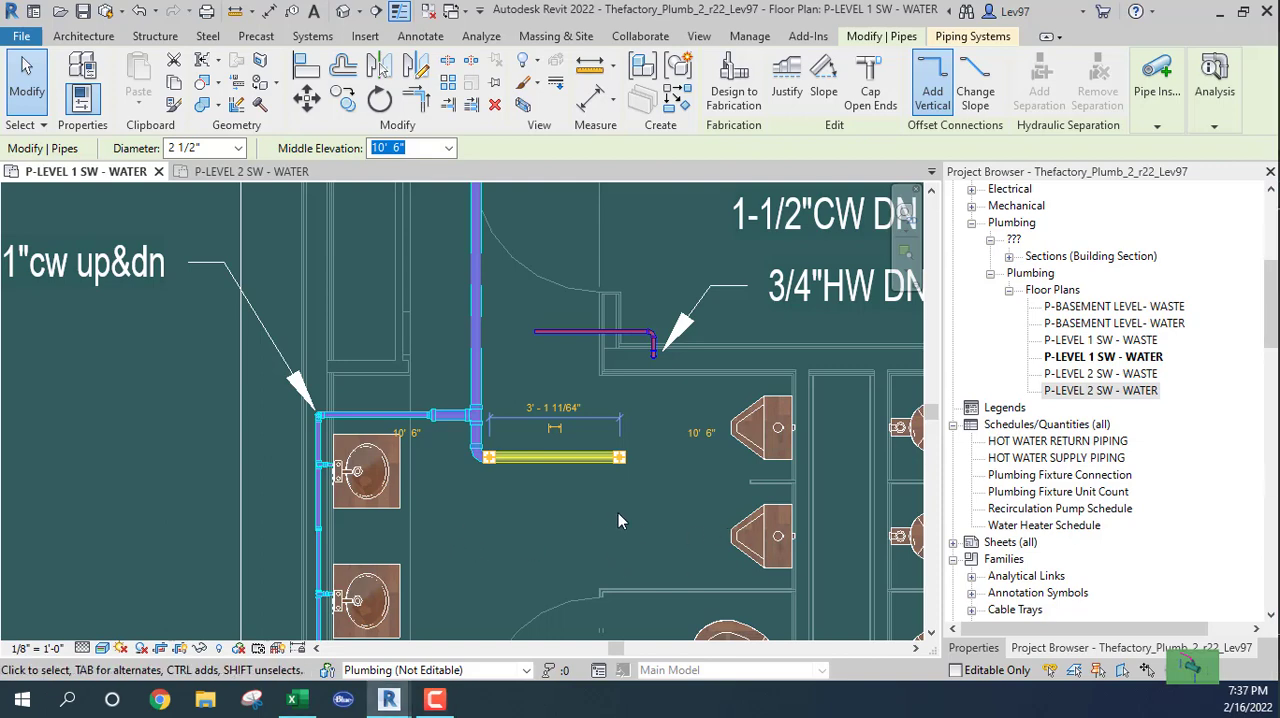
middle_click_drag(622, 521, 533, 452)
key("Escape")
key("Escape")
Review the restroom fixtures on the P-LEVEL 2 SW - WATER plan and the flush-valve cold-water sizing in the Fixtures_units_2020 workbook in Excel.
scroll(549, 547, "down", 5)
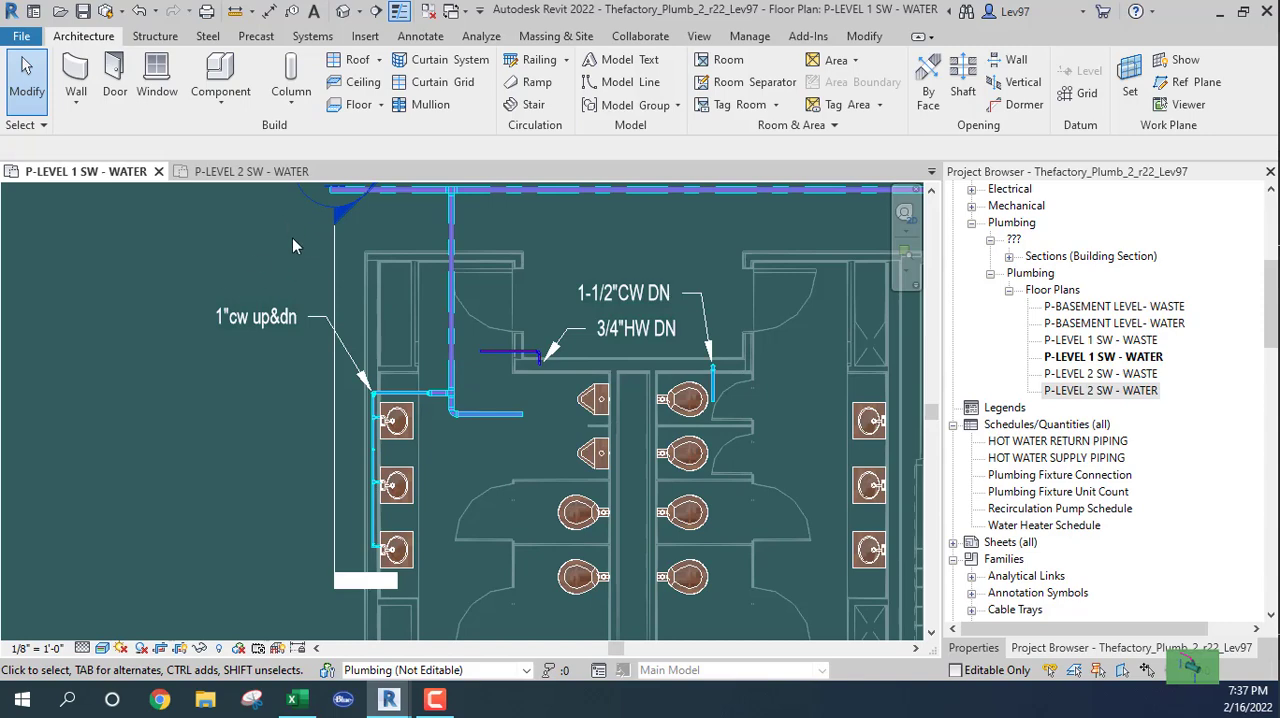
left_click(252, 172)
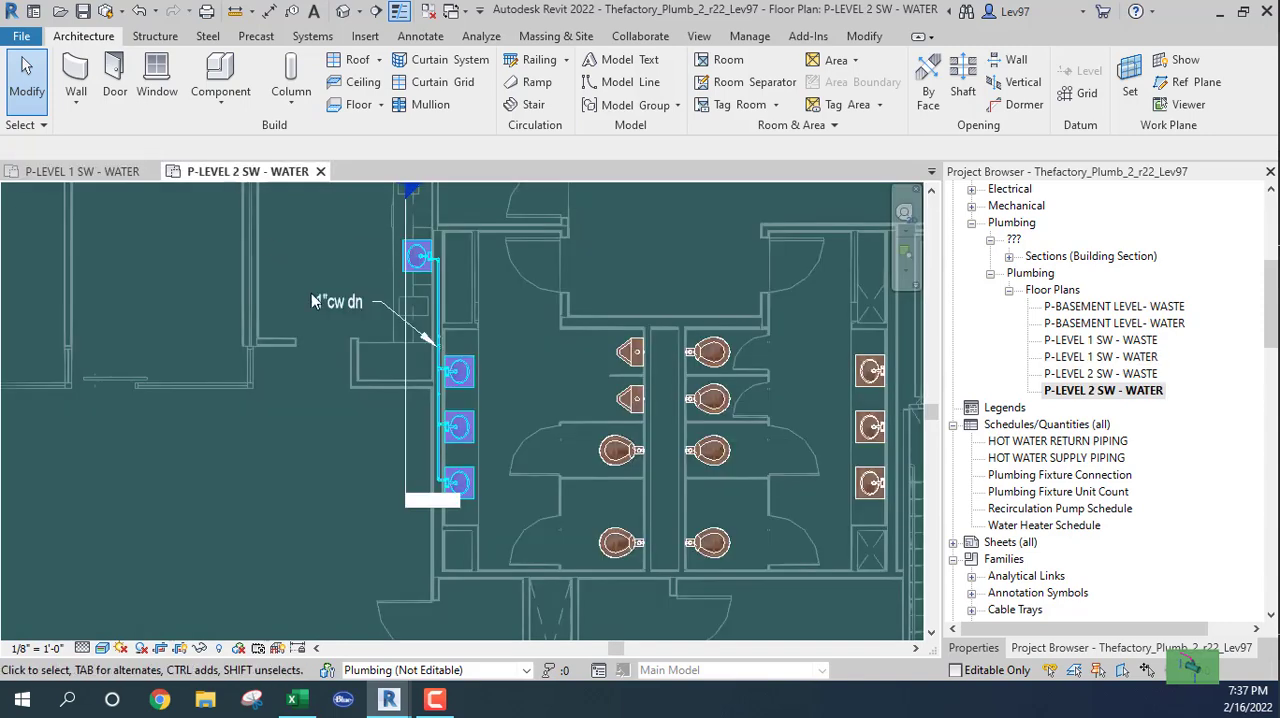
left_click(112, 172)
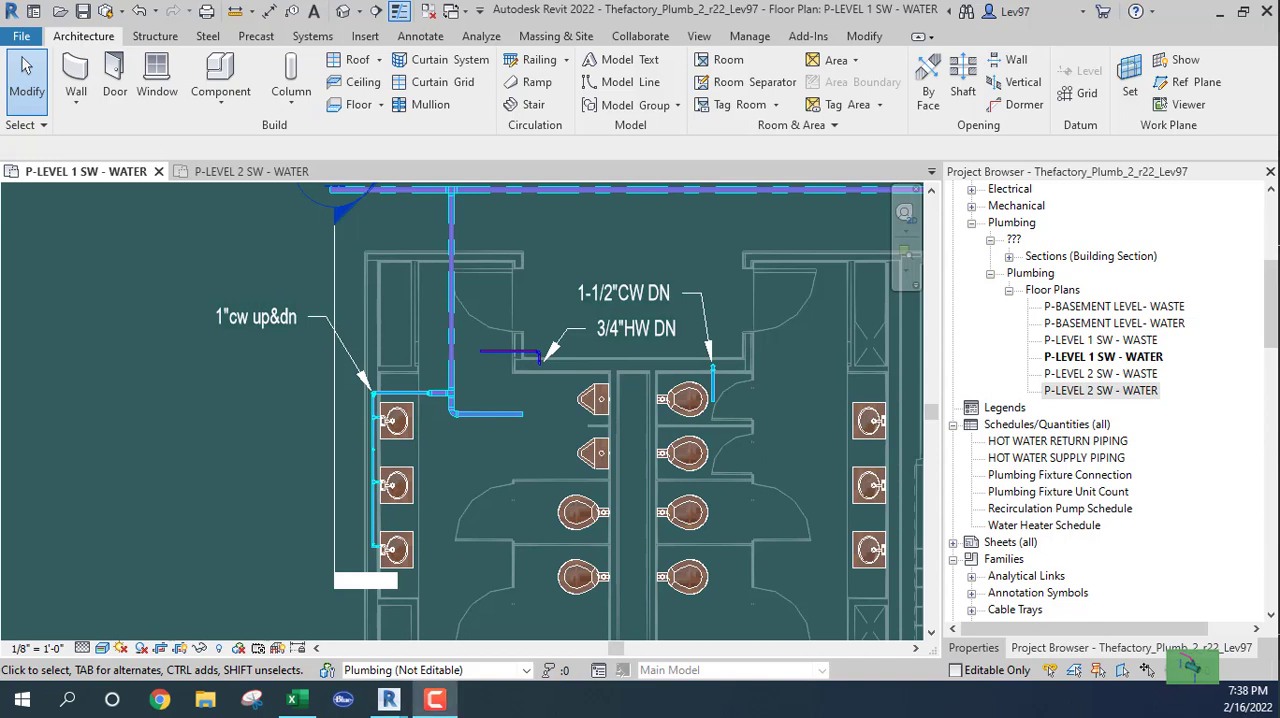
left_click(292, 699)
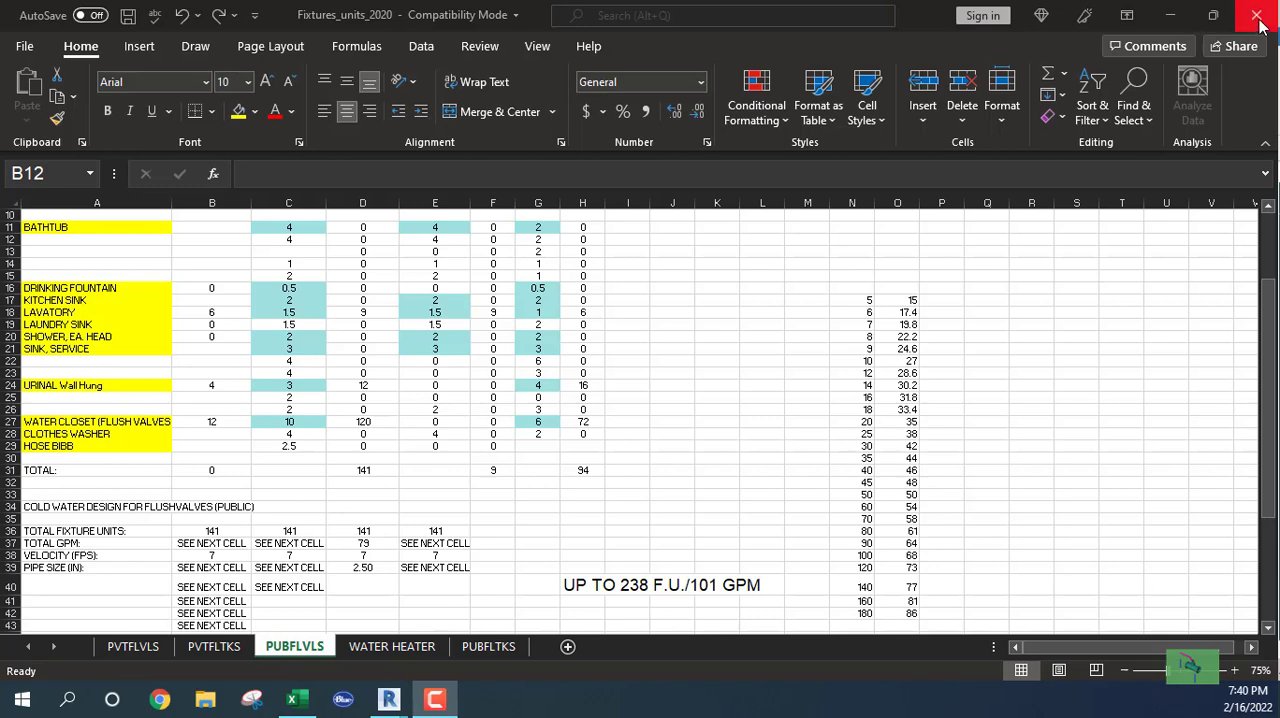
left_click(1258, 18)
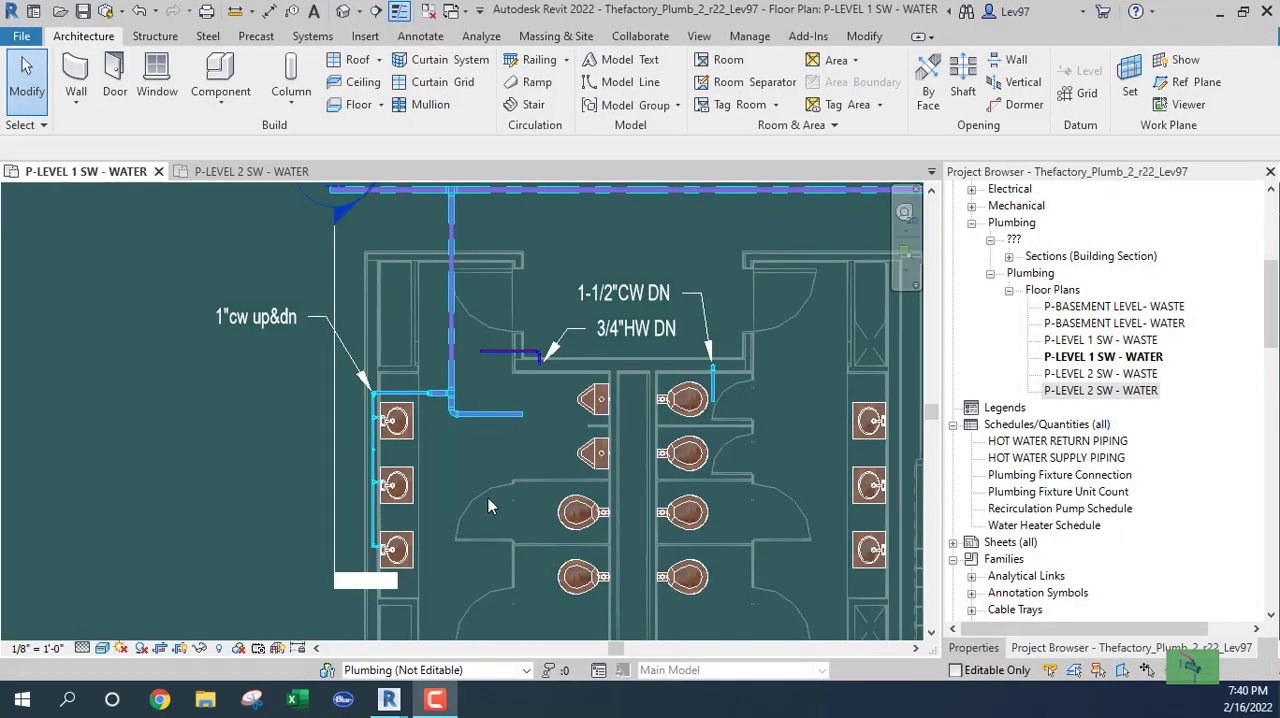
Shorten the horizontal 2 1/2" branch pipe on the level 1 plan to about 6 inches.
left_click(494, 418)
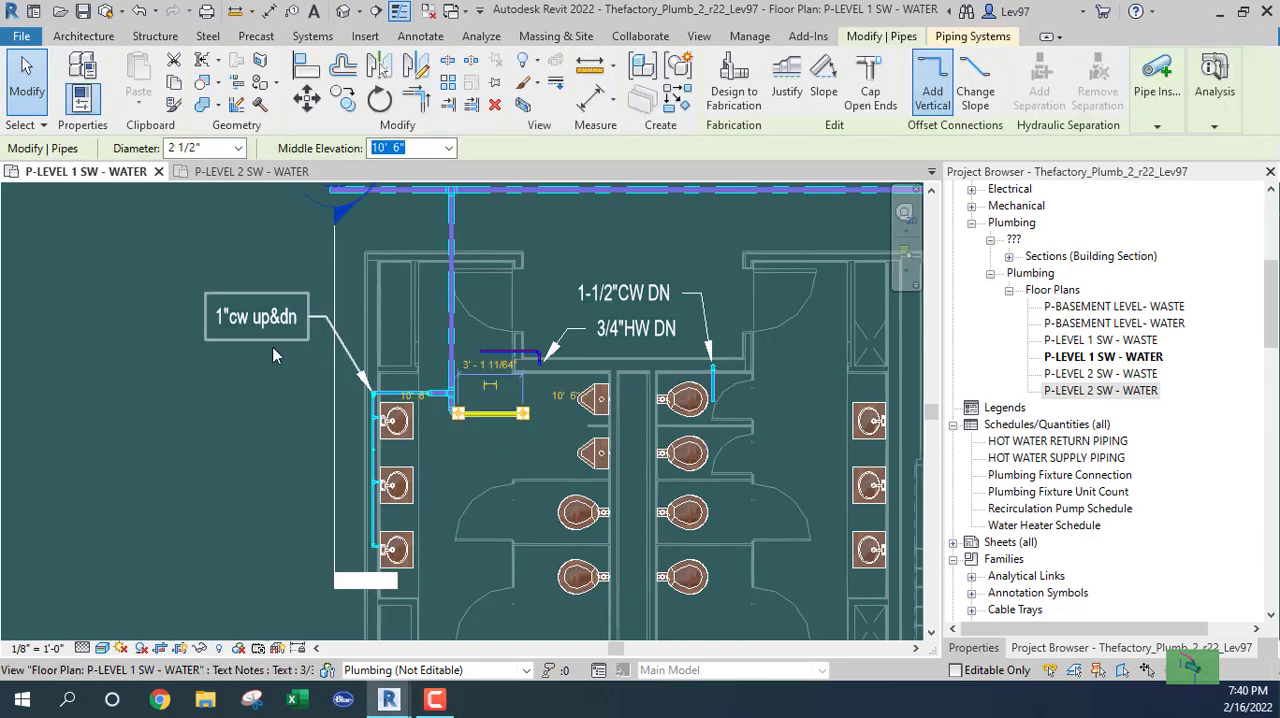
scroll(493, 414, "up", 5)
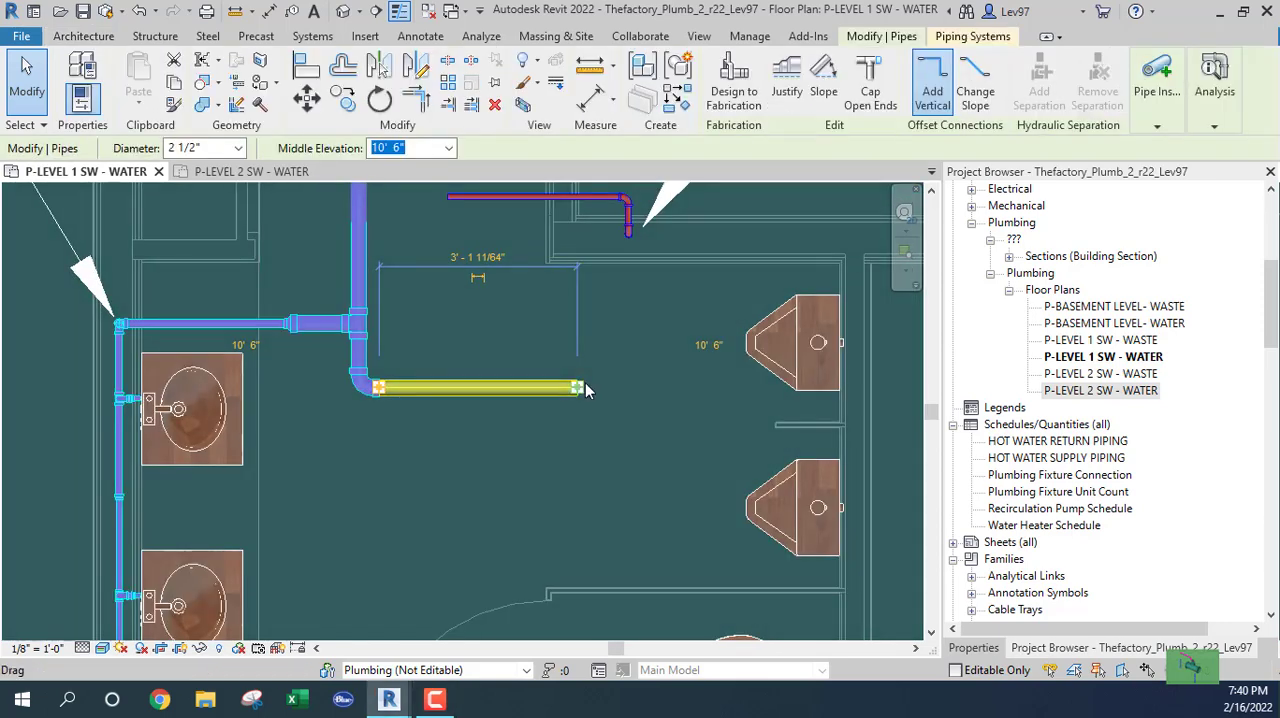
left_click_drag(578, 387, 413, 388)
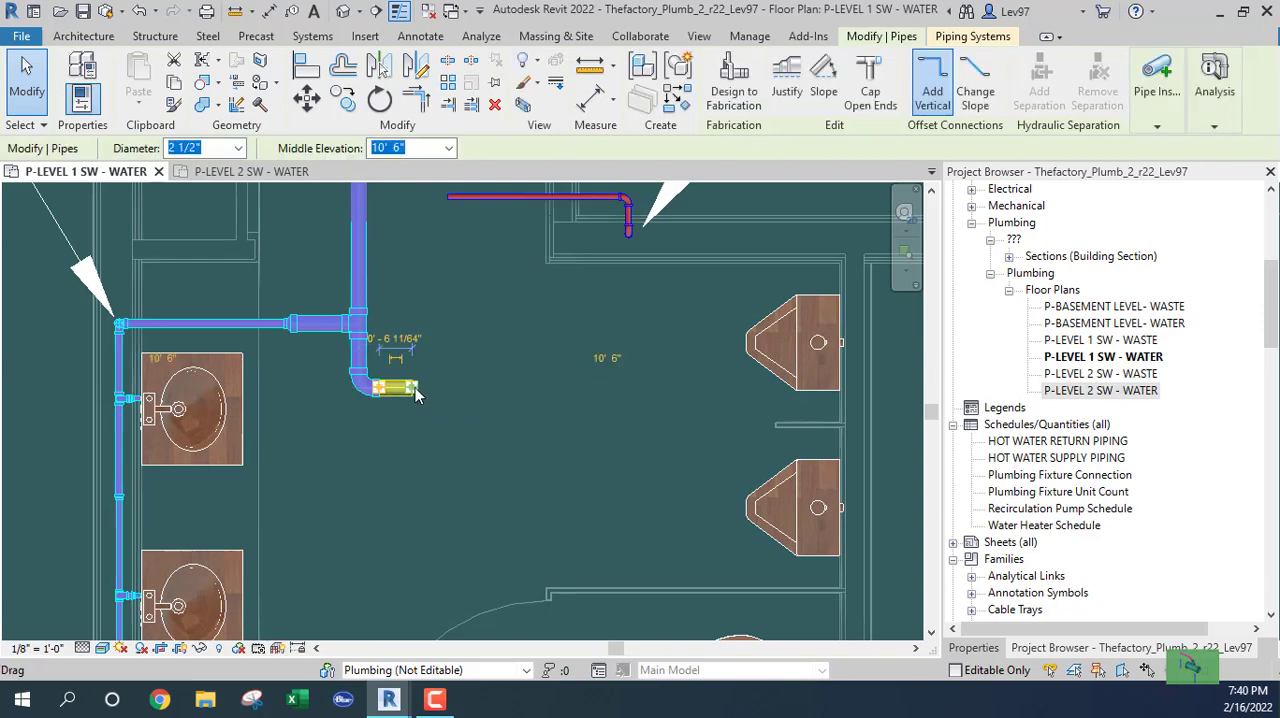
Continue the shortened branch as a straight 2" pipe across the chase, ending at the upper water closet.
right_click(415, 390)
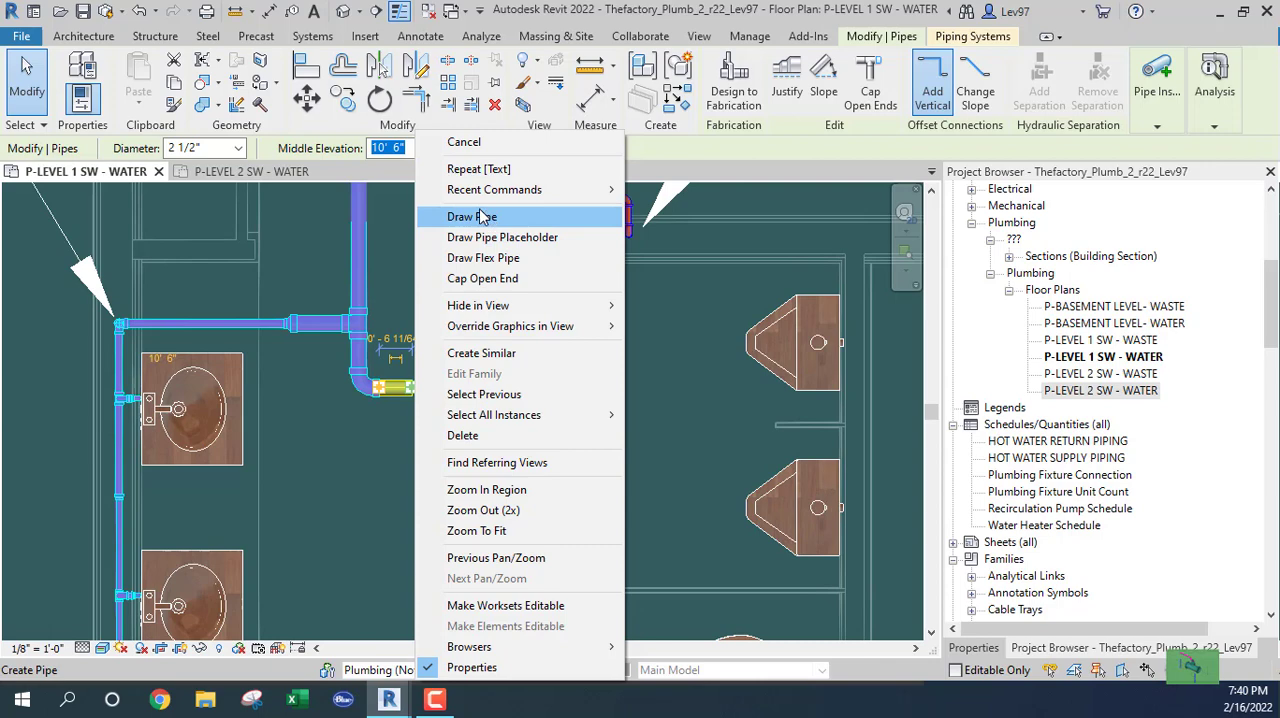
left_click(487, 218)
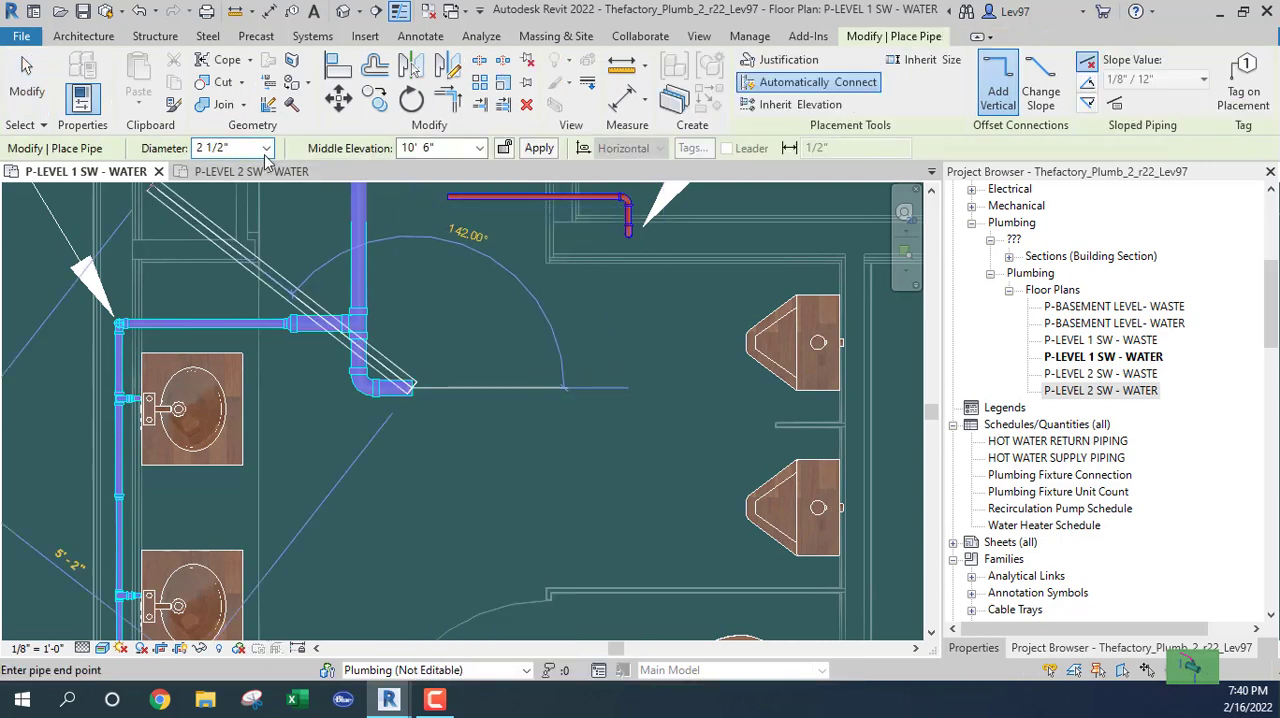
left_click(267, 150)
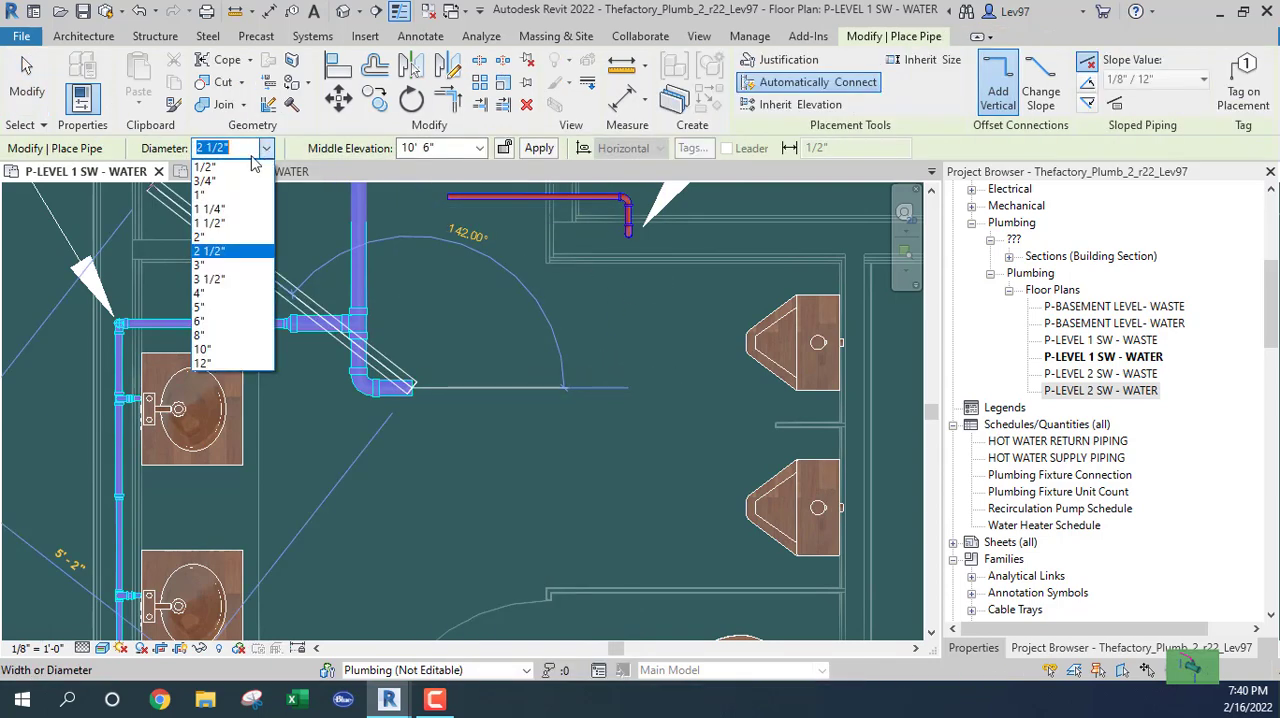
left_click(222, 238)
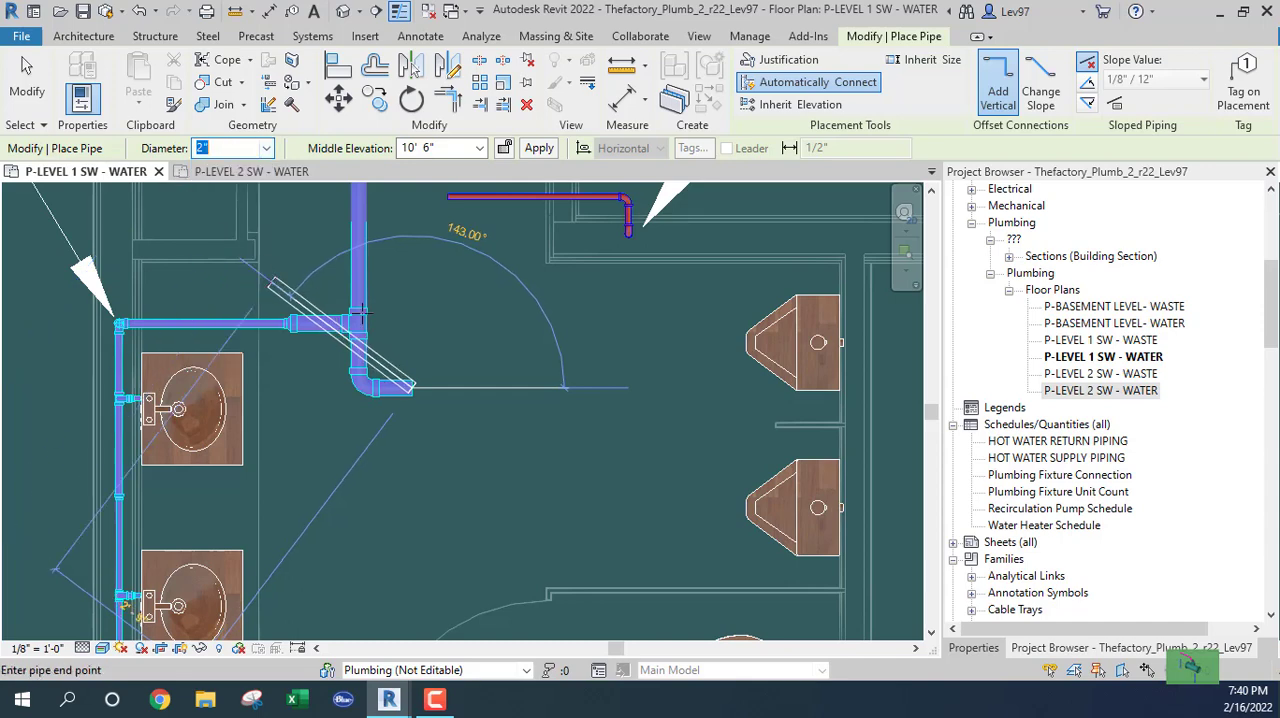
scroll(603, 388, "down", 3)
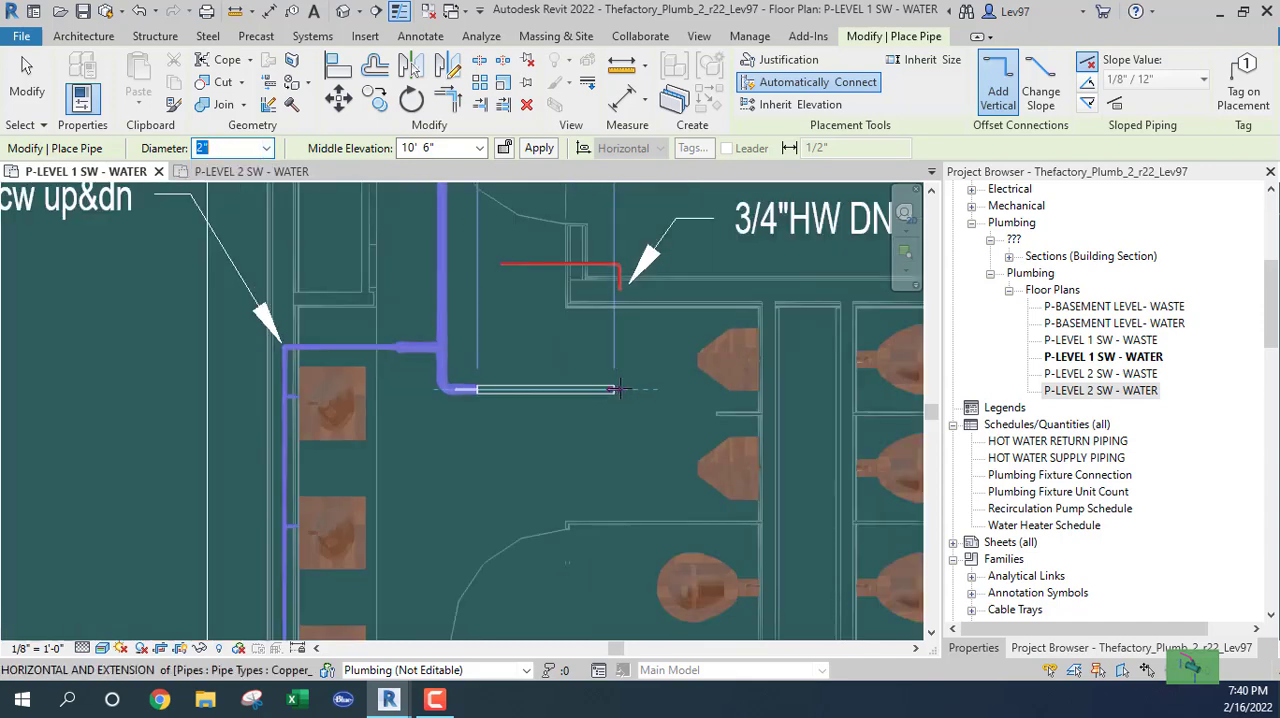
middle_click_drag(470, 305, 404, 390)
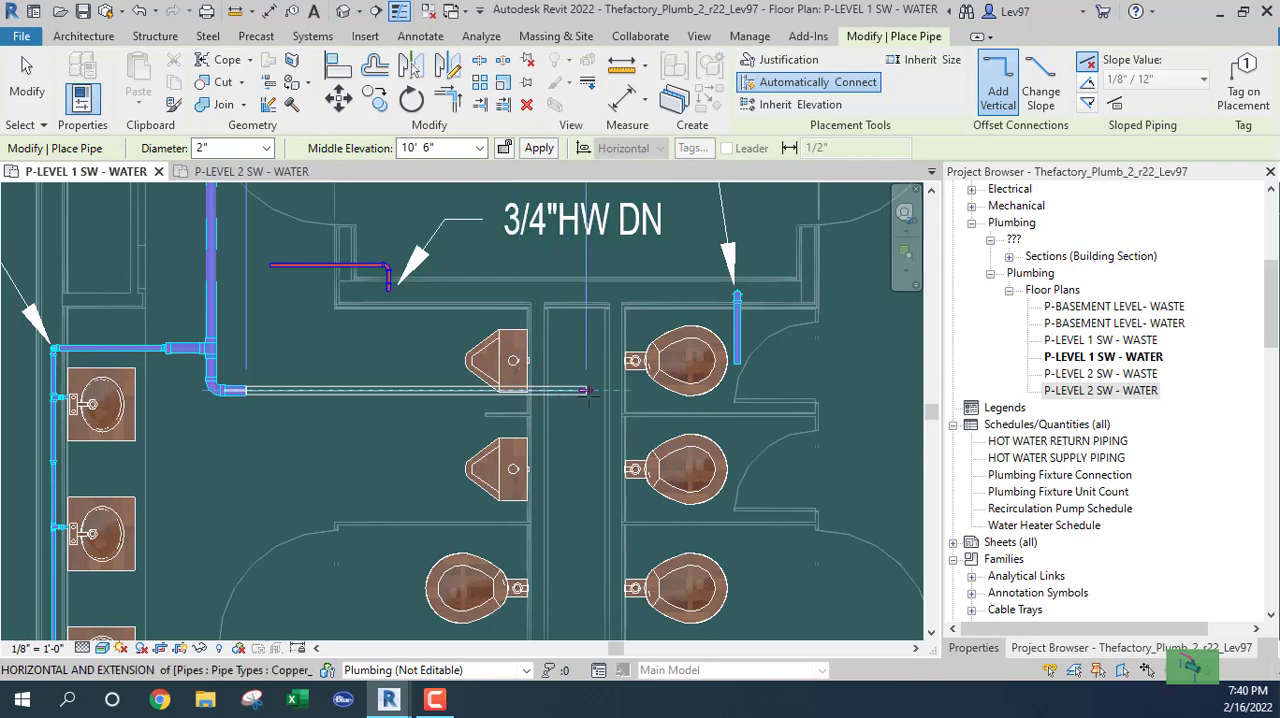
left_click(648, 393)
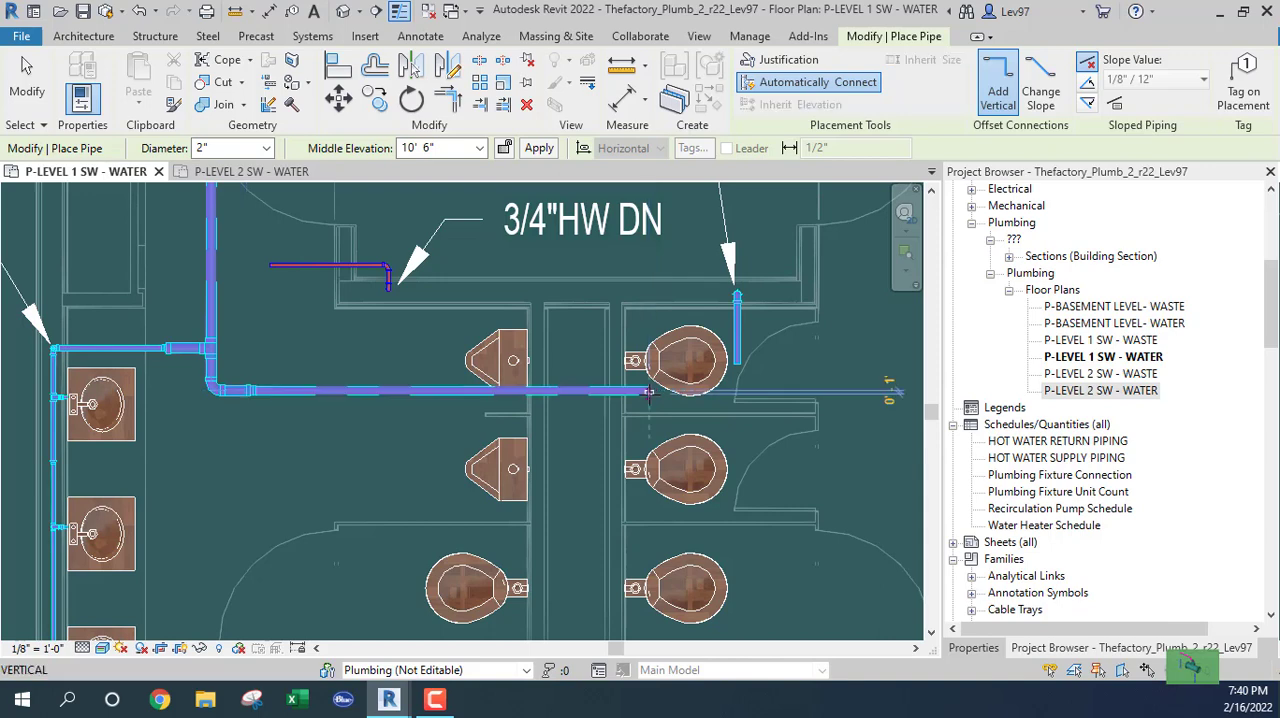
key("Escape")
key("Escape")
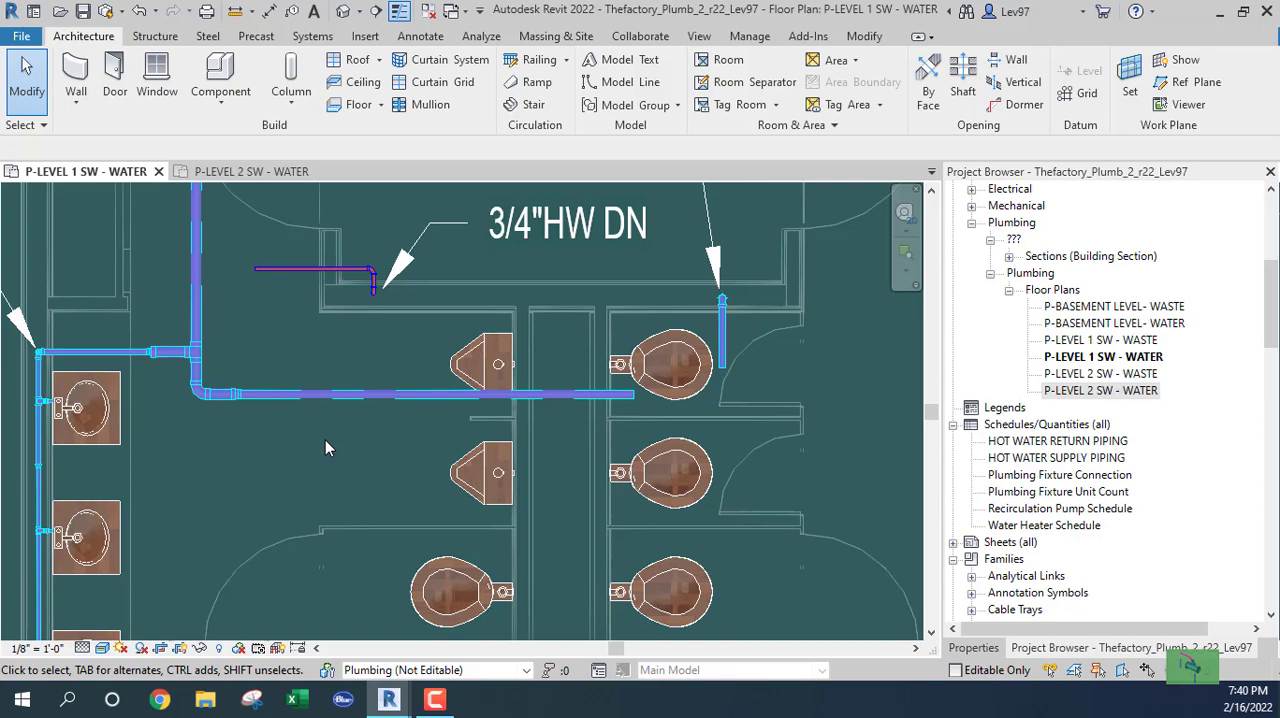
Delete the 2 1/2" elbow below the tee and the whole horizontal pipe run toward the water closets.
left_click(197, 389)
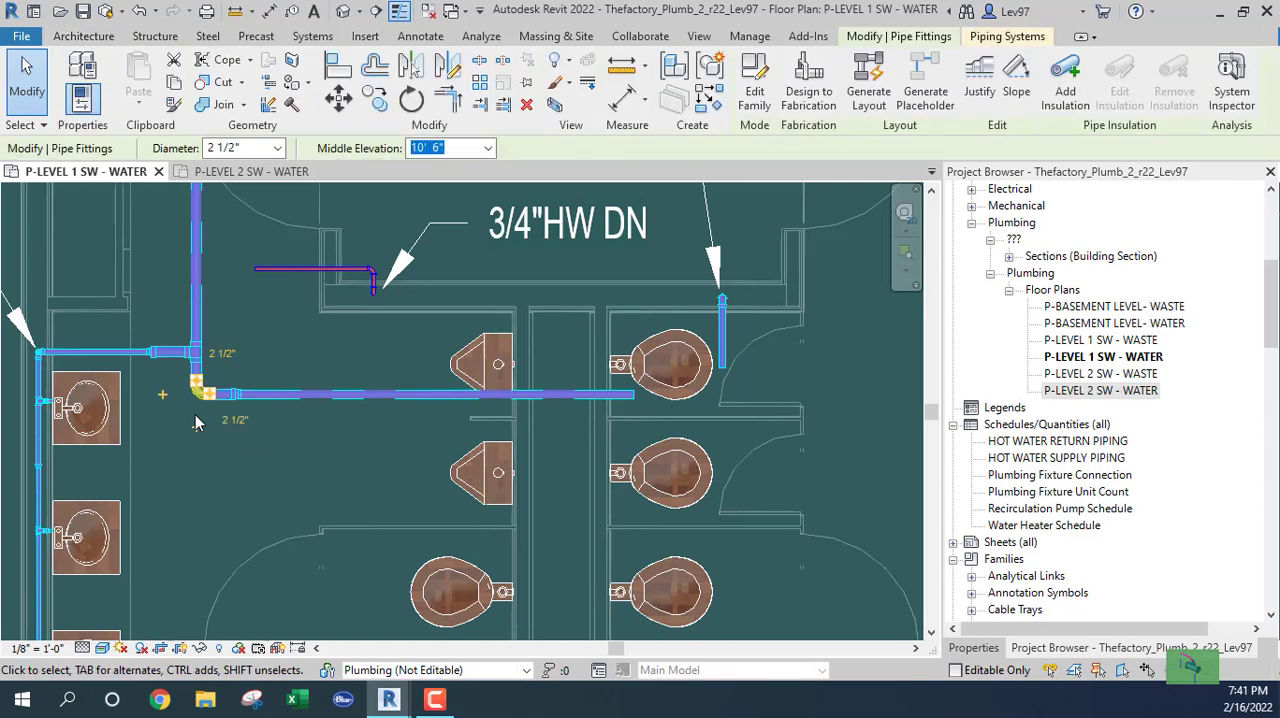
key("Delete")
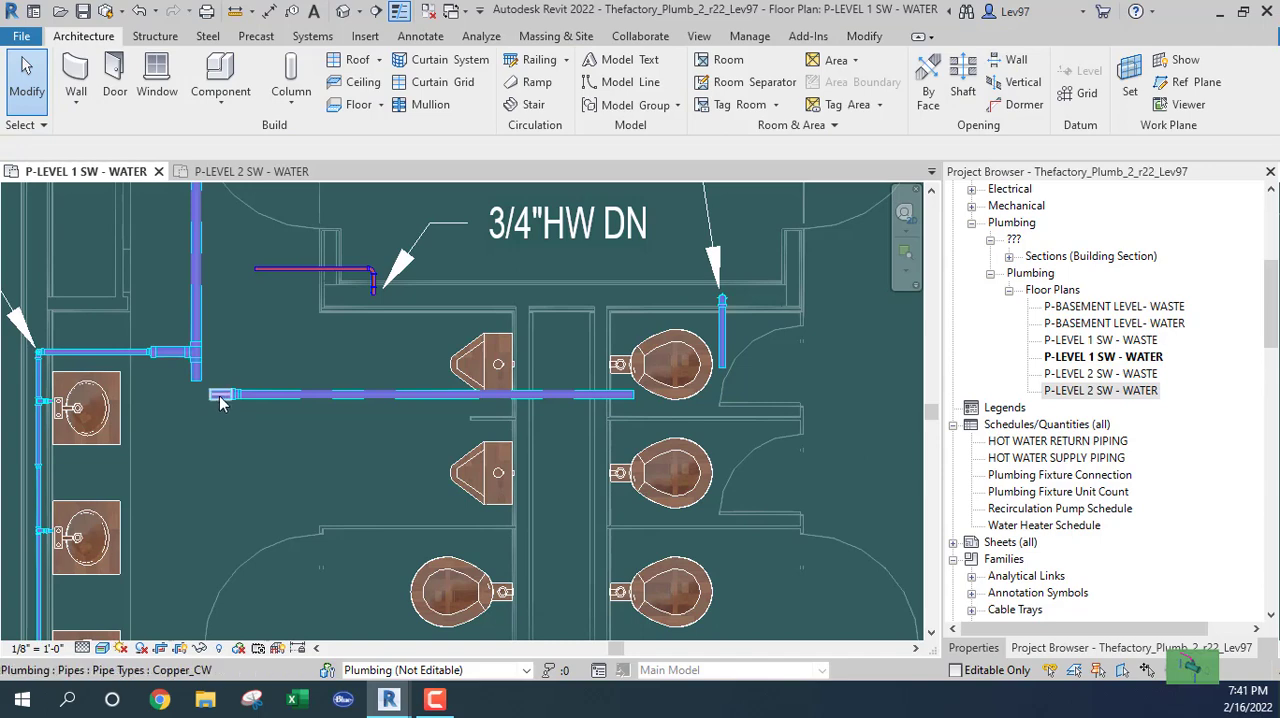
key("Tab")
left_click(223, 404)
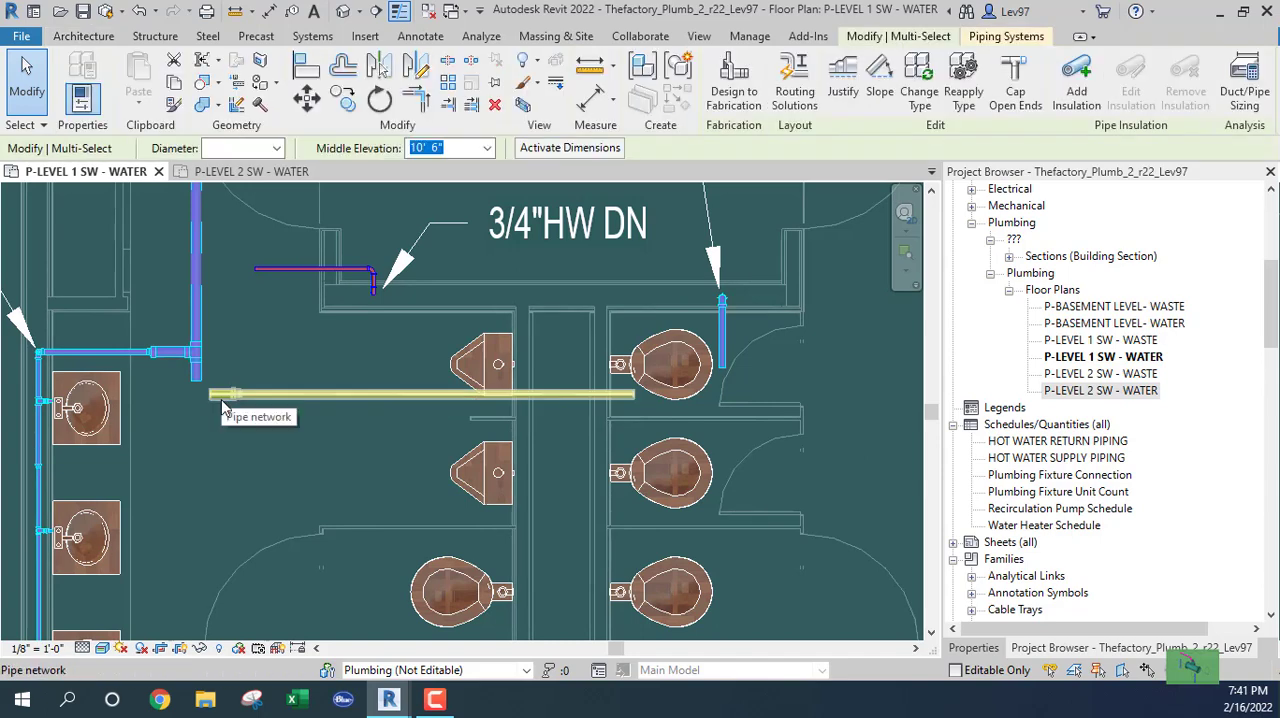
key("Delete")
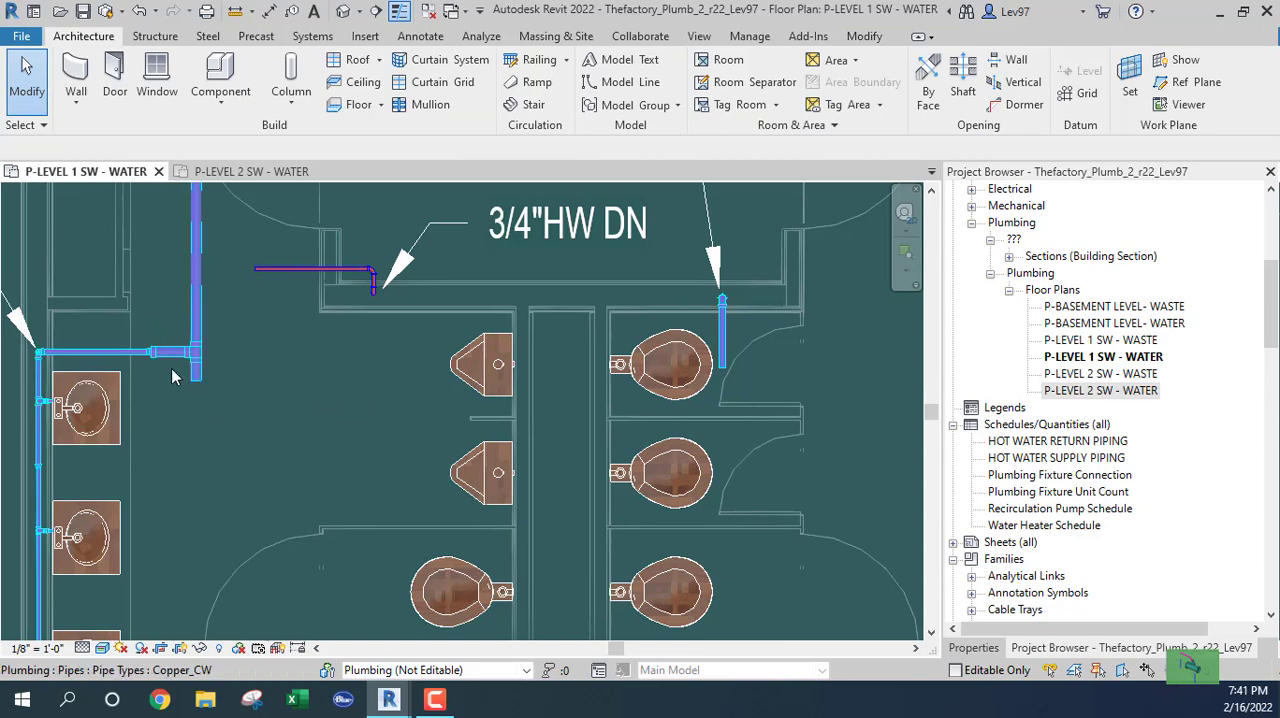
Delete the short 2 1/2" pipe stub below the tee and the tee joining the lavatory branch to the vertical pipe.
left_click(199, 362)
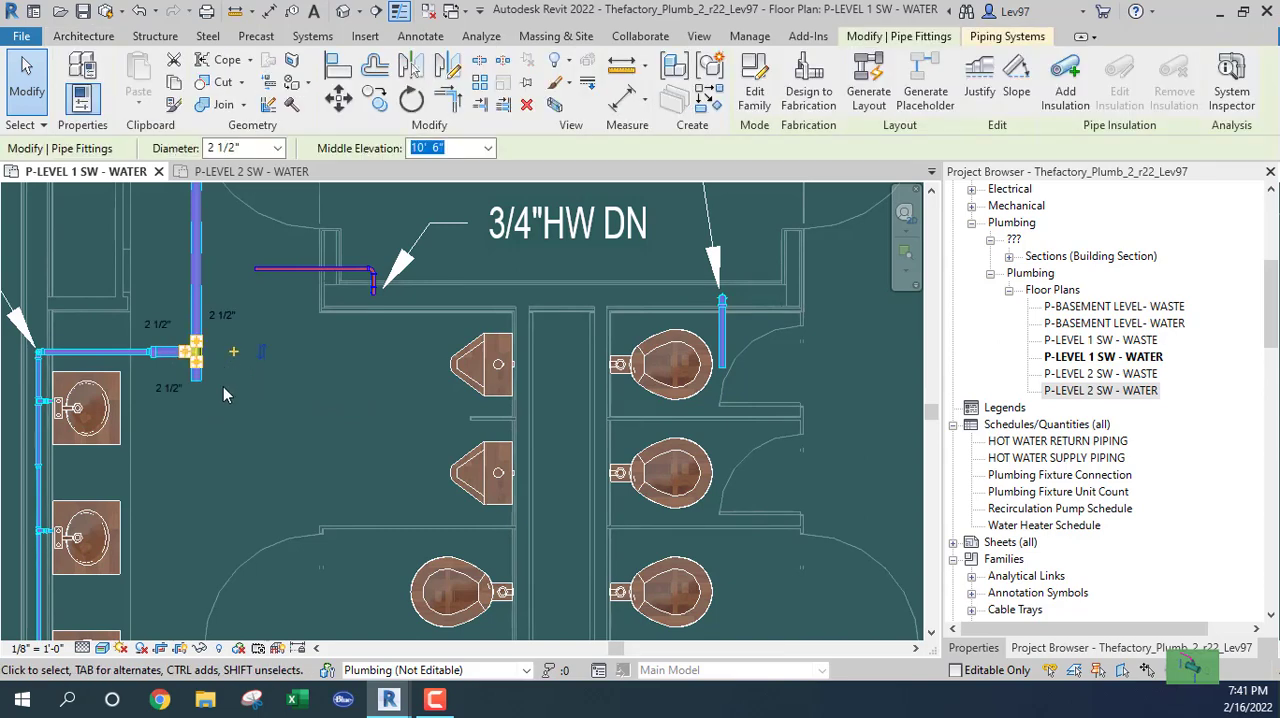
left_click(195, 383)
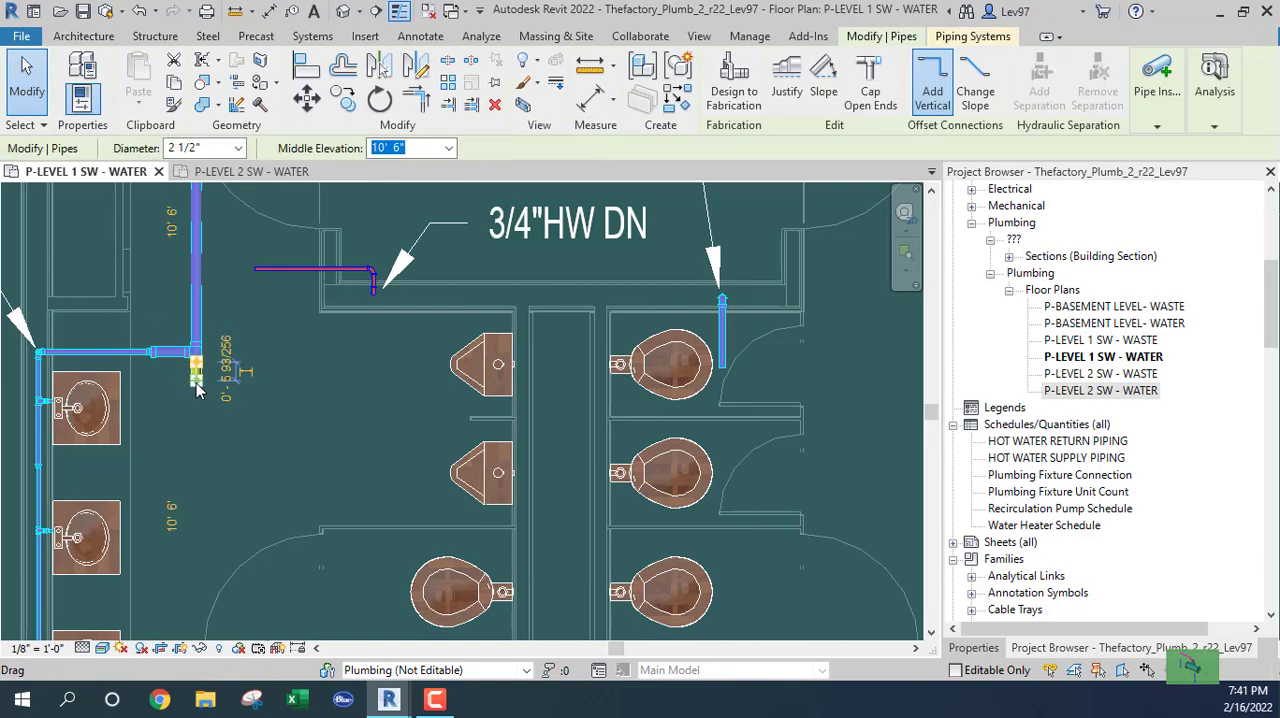
key("Delete")
left_click(196, 357)
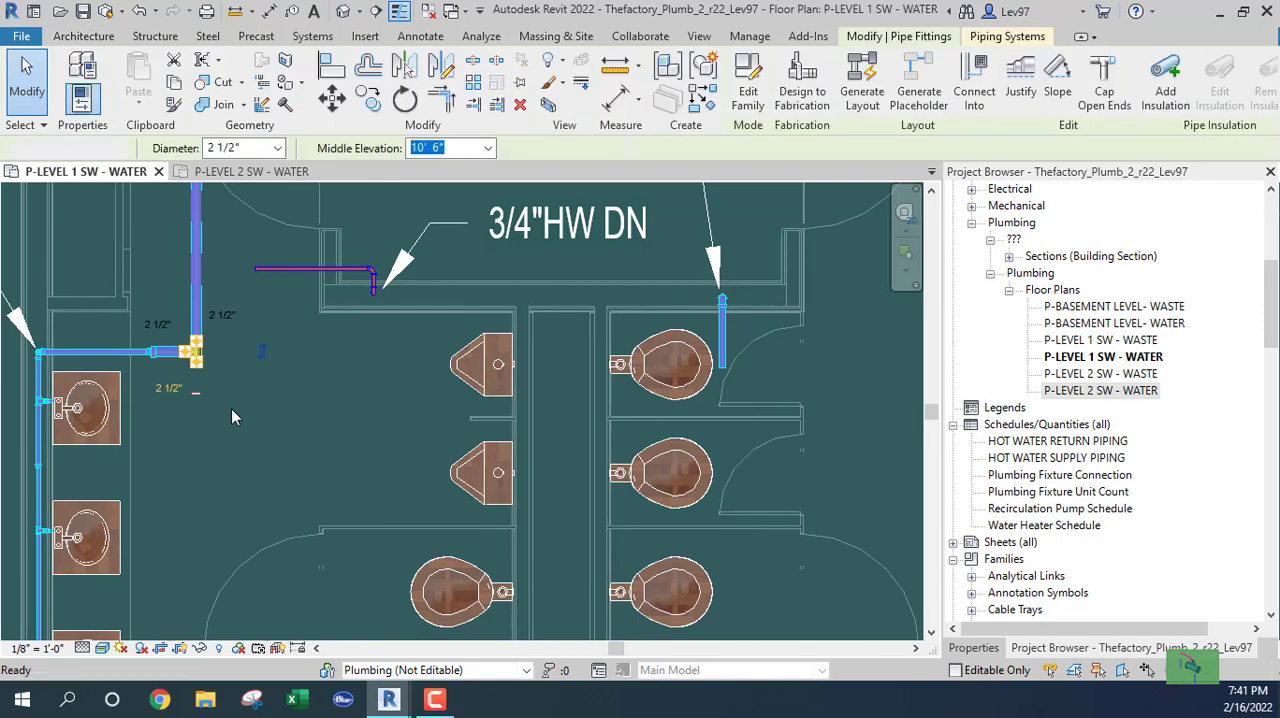
key("Delete")
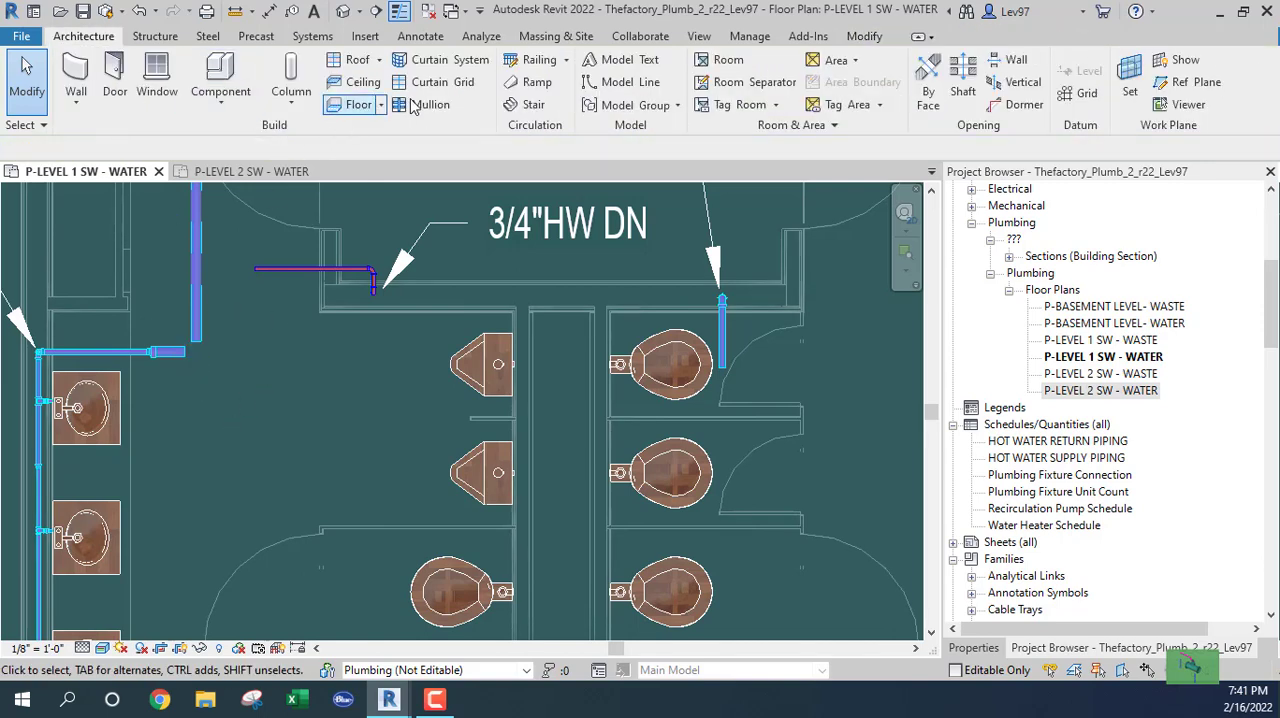
left_click(866, 38)
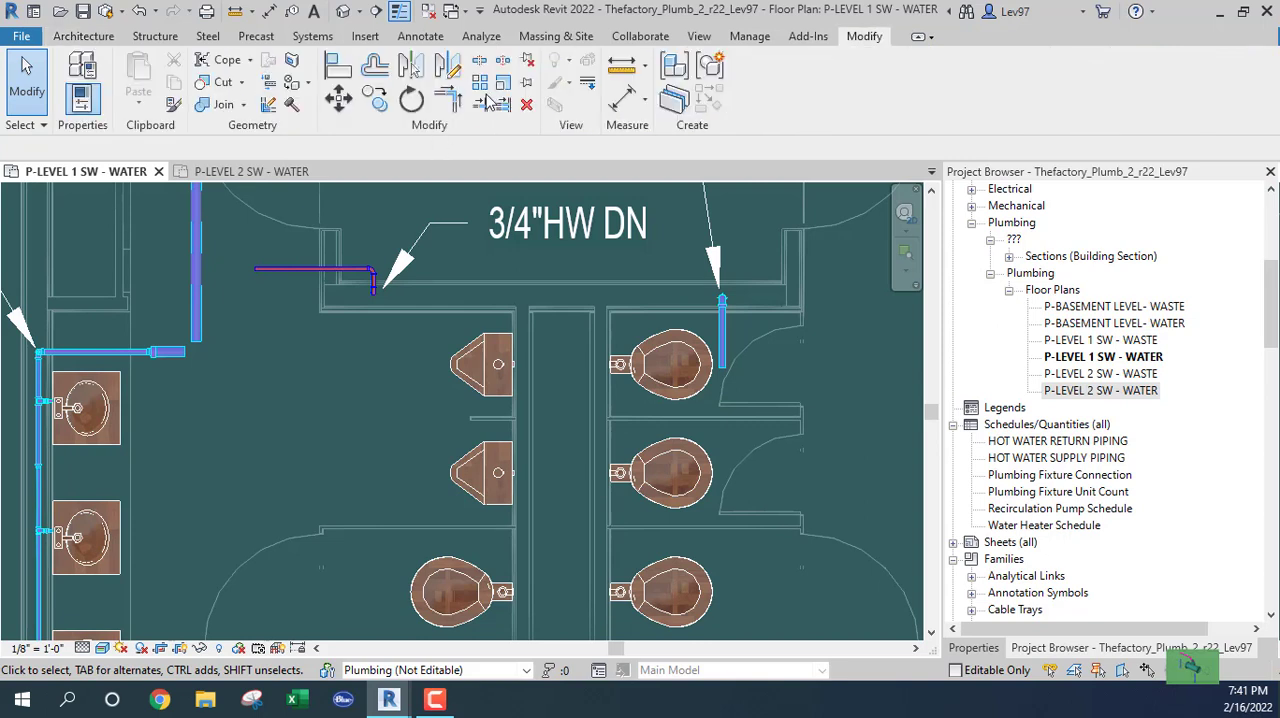
Join the lavatory branch stub and the vertical cold-water pipe into a corner with Trim/Extend, then leave the command.
left_click(172, 352)
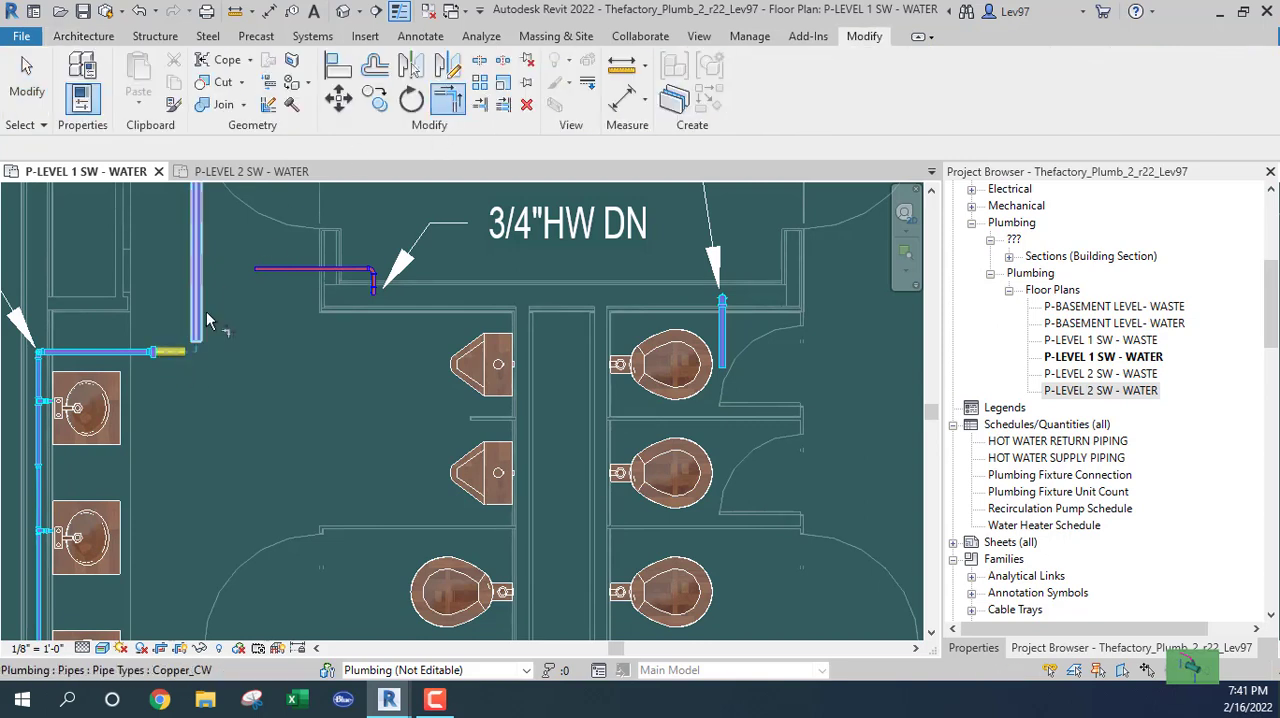
left_click(196, 318)
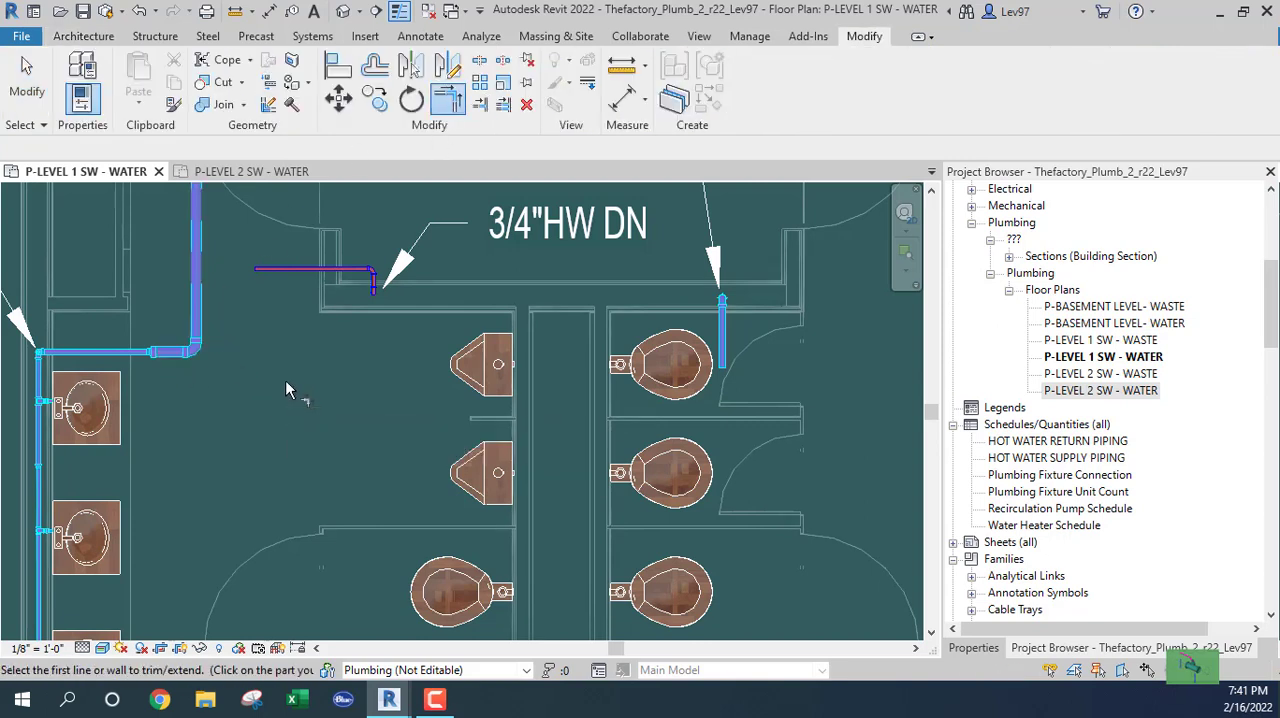
right_click(202, 300)
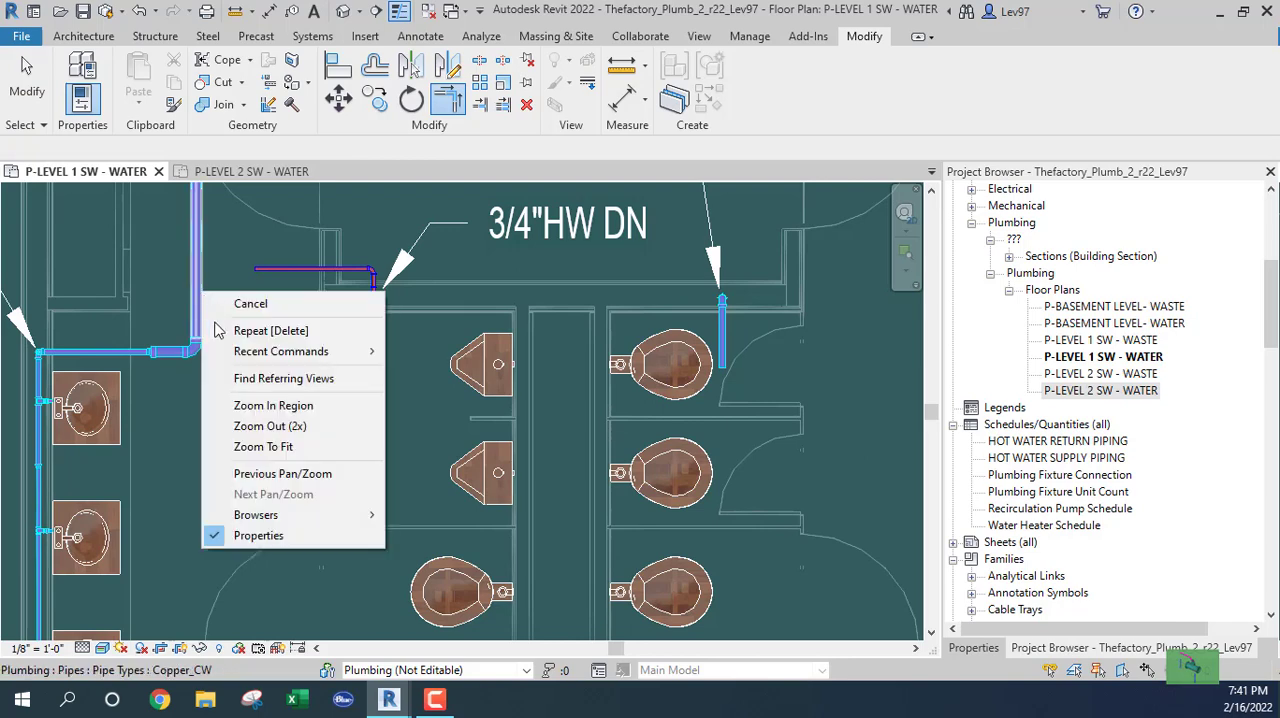
left_click(215, 300)
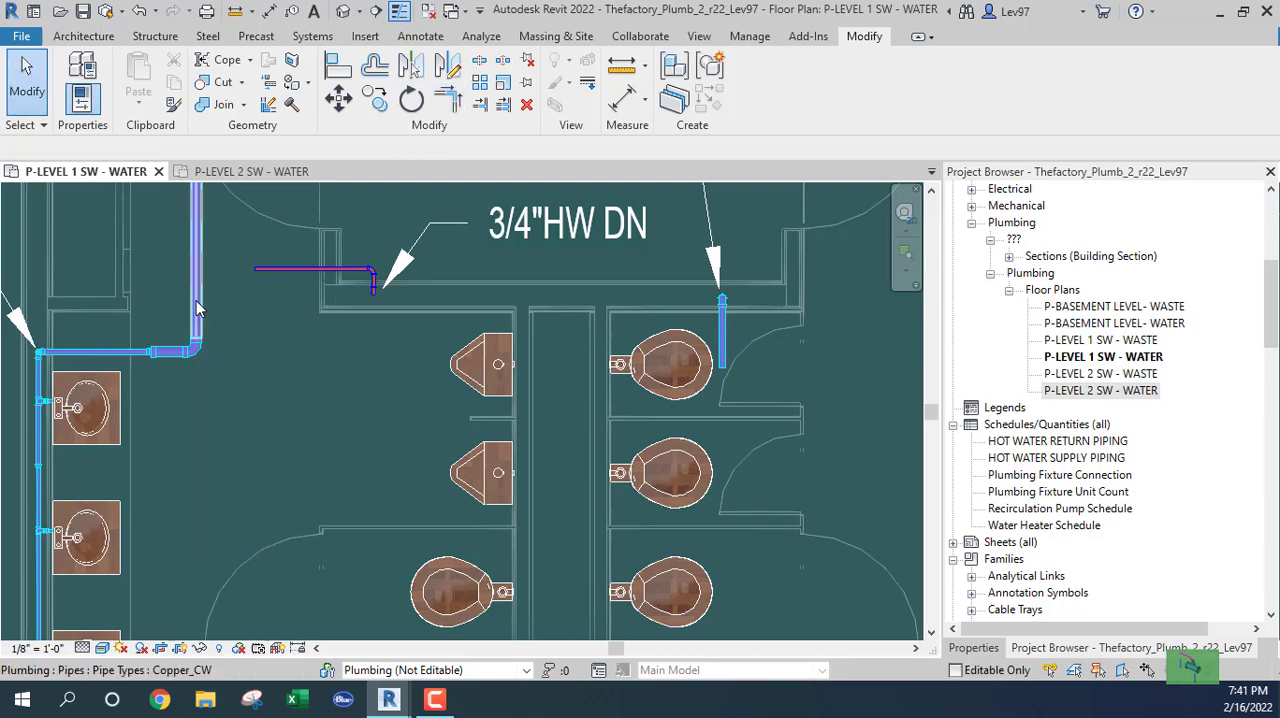
Draw a horizontal 2 1/2" cold-water pipe about 10'-8" long from the vertical pipe across the chase to the upper water closet.
right_click(196, 300)
left_click(284, 354)
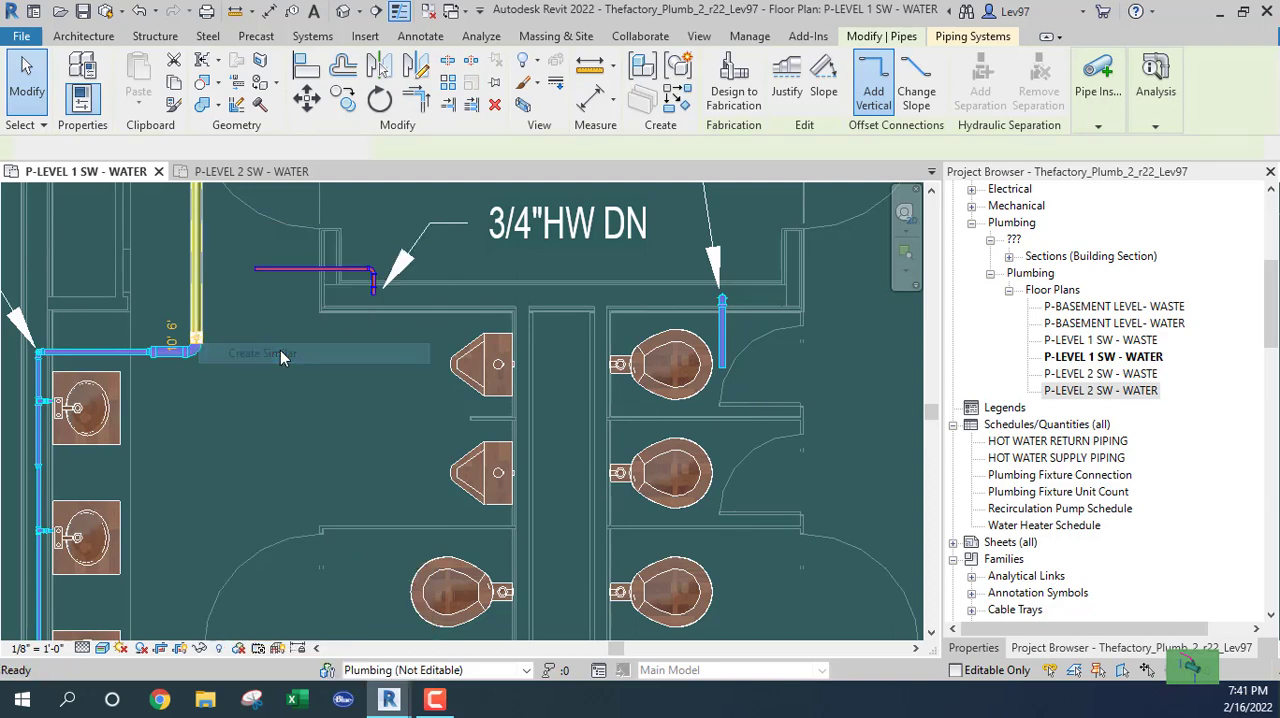
left_click(198, 315)
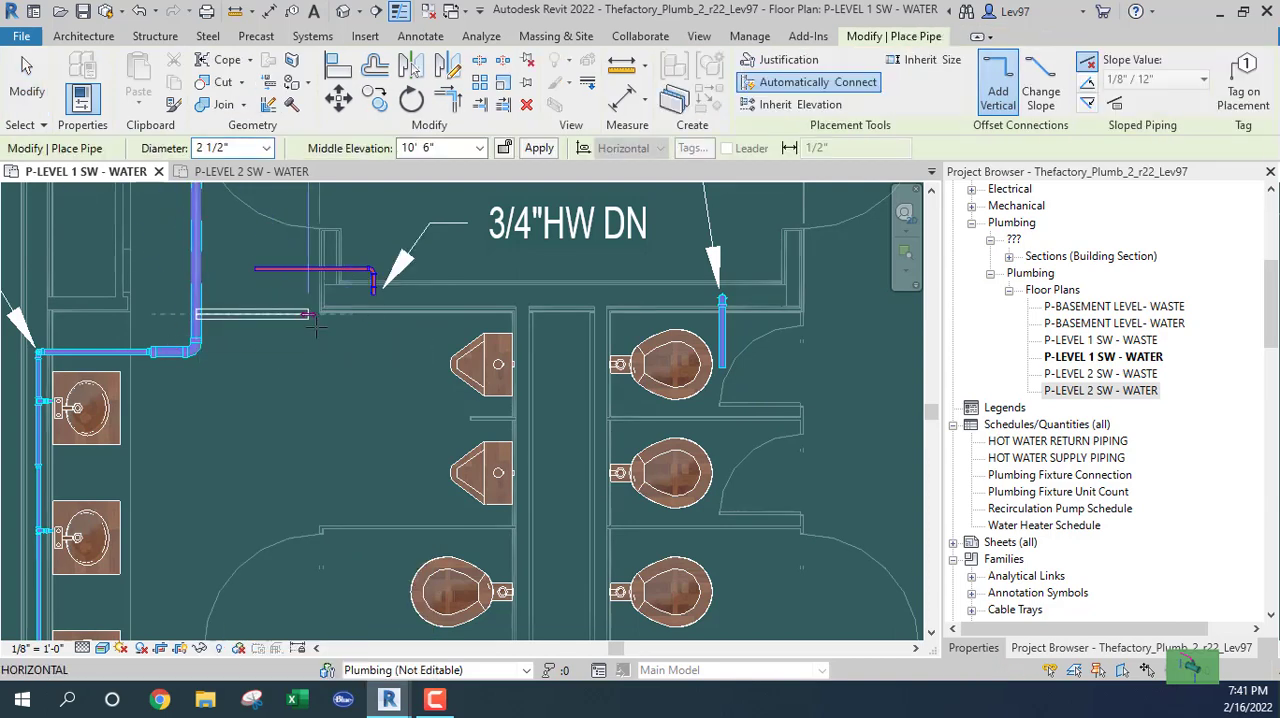
left_click(655, 315)
key("Escape")
key("Escape")
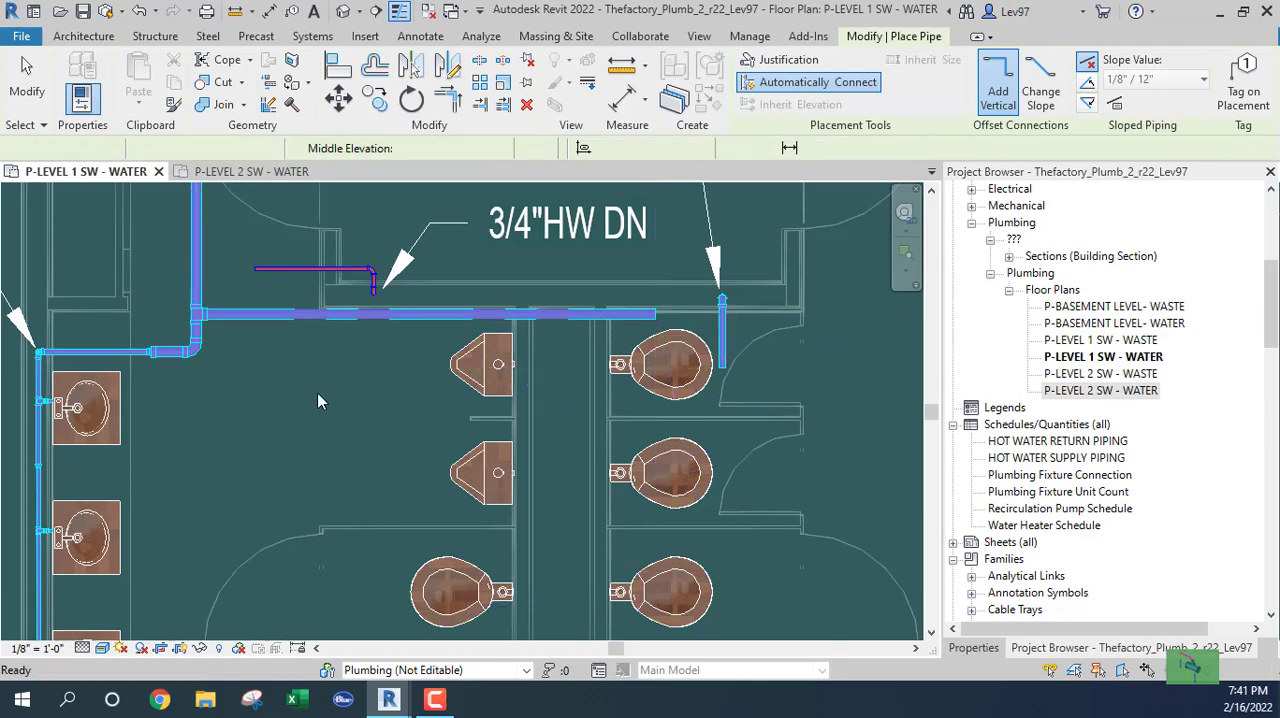
Set the diameter of the new horizontal branch across the chase to 2".
left_click(264, 318)
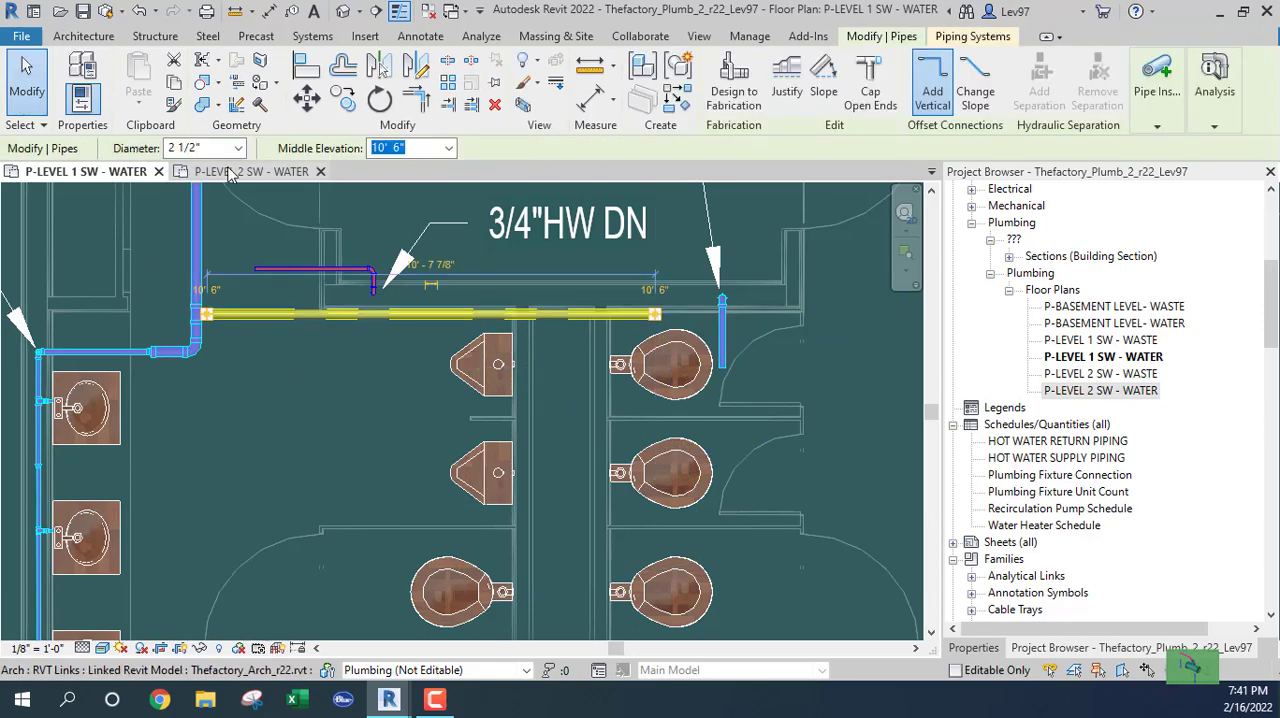
left_click(245, 148)
left_click(205, 250)
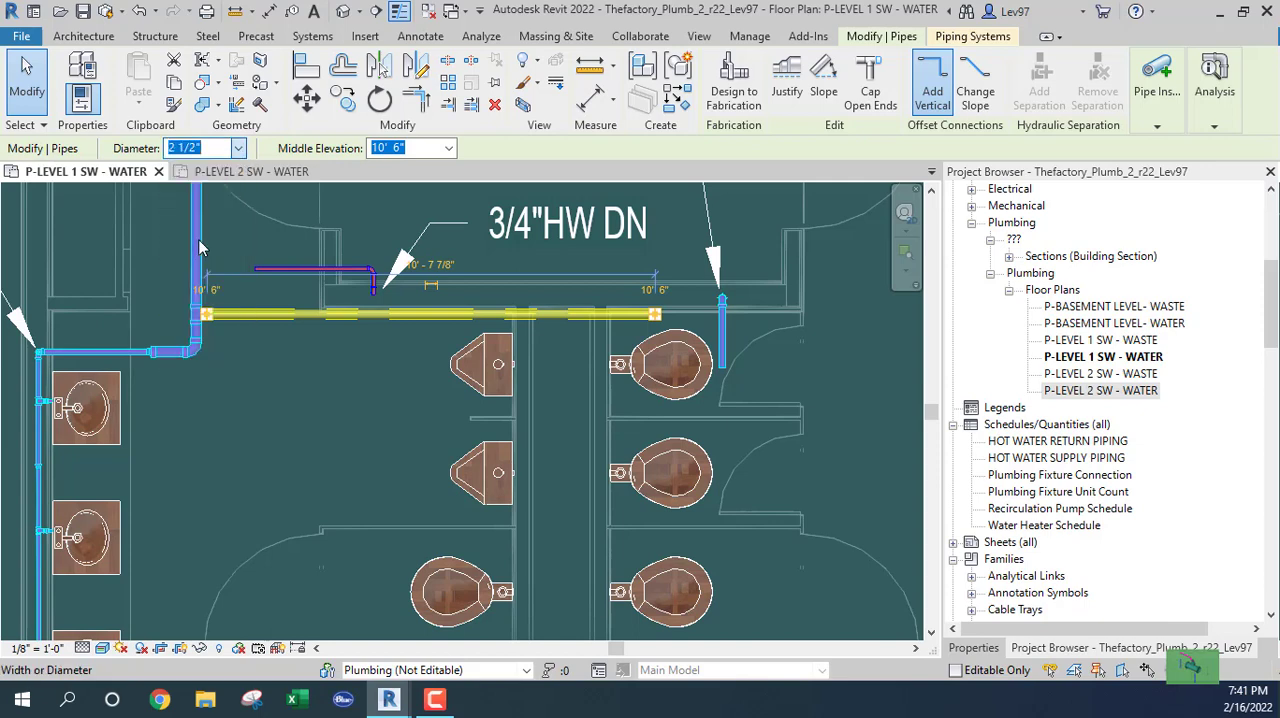
left_click(306, 398)
middle_click_drag(249, 375, 272, 424)
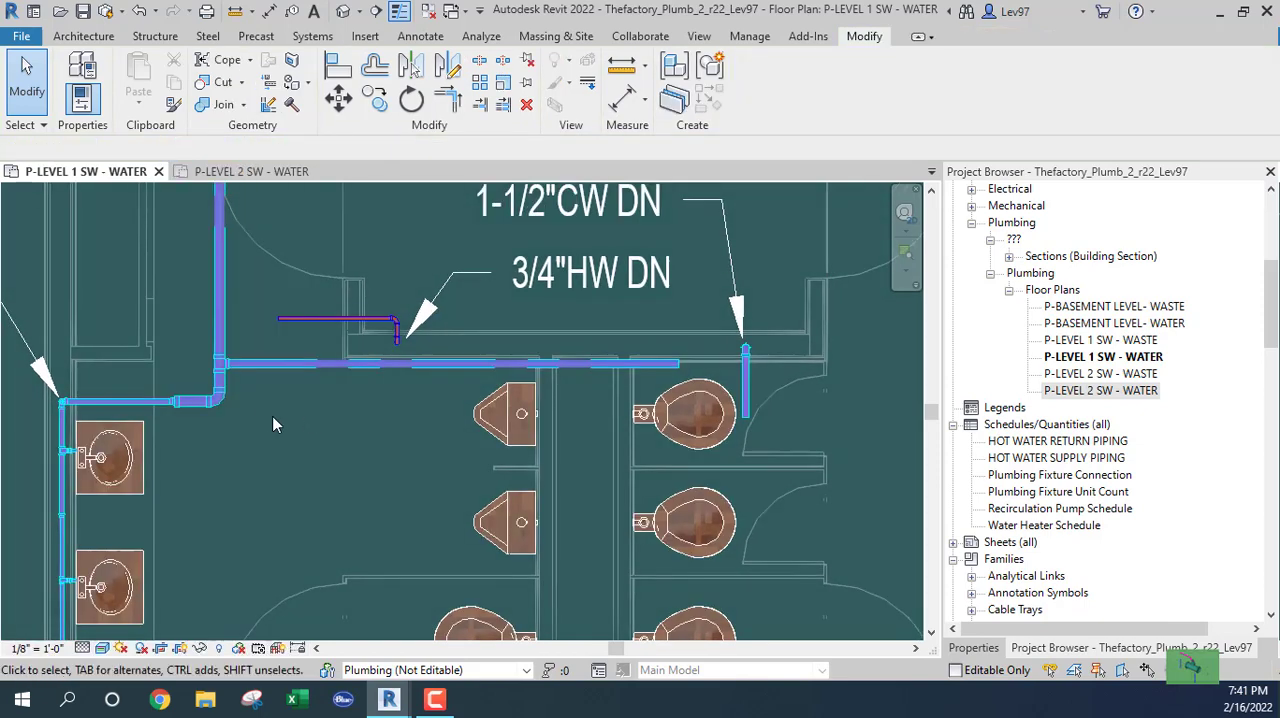
Nudge the 2 1/2" lavatory branch stub and the 2" horizontal branch together two increments down the plan, clear of the wall.
left_click(192, 402)
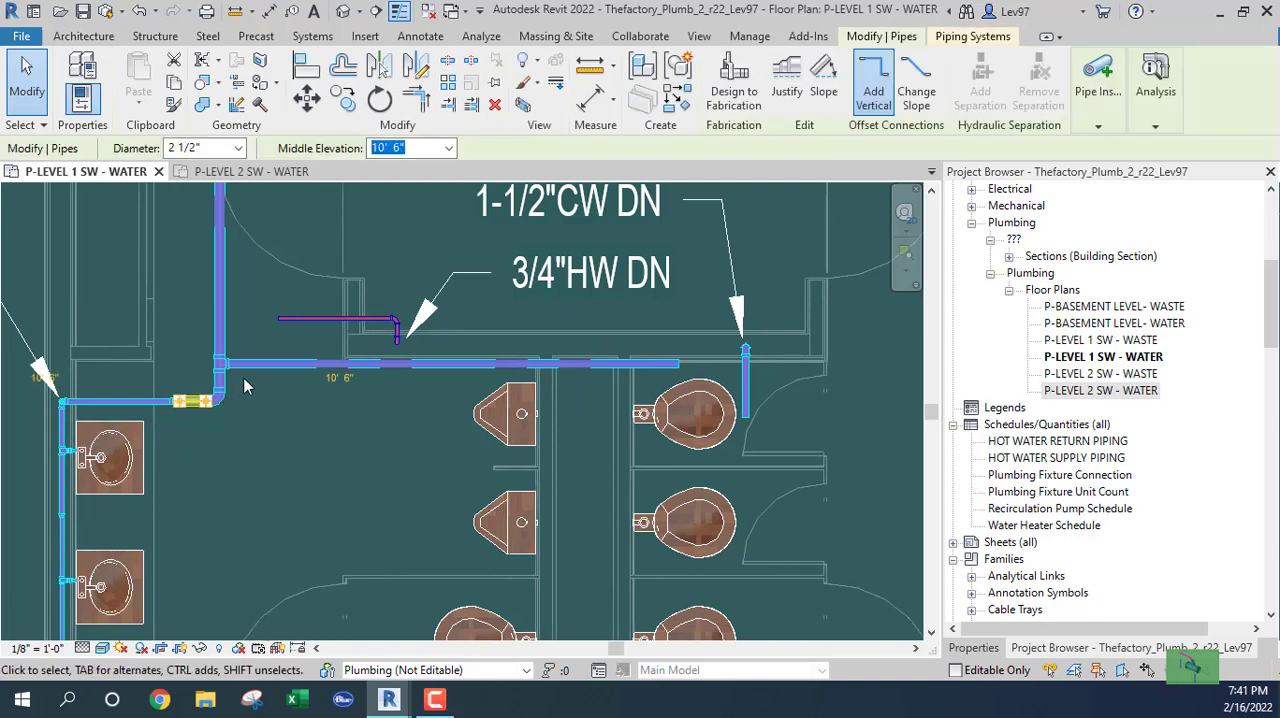
left_click(268, 363, "ctrl")
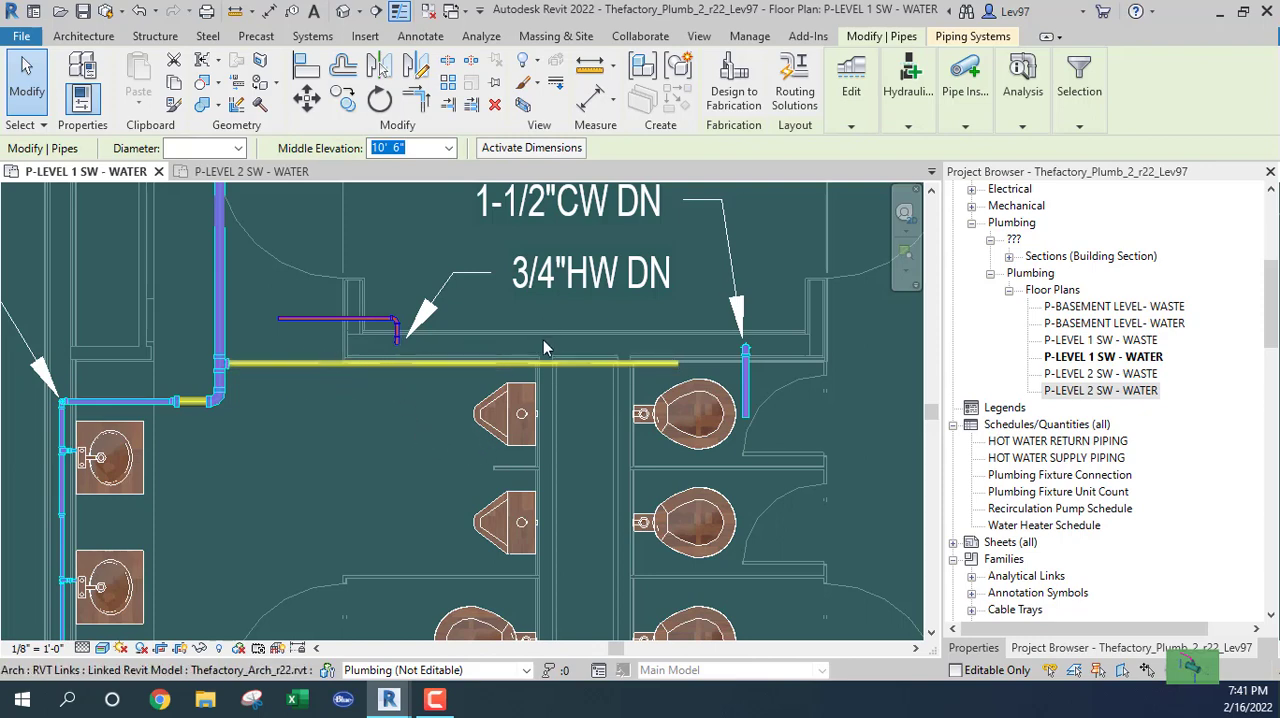
key("Down")
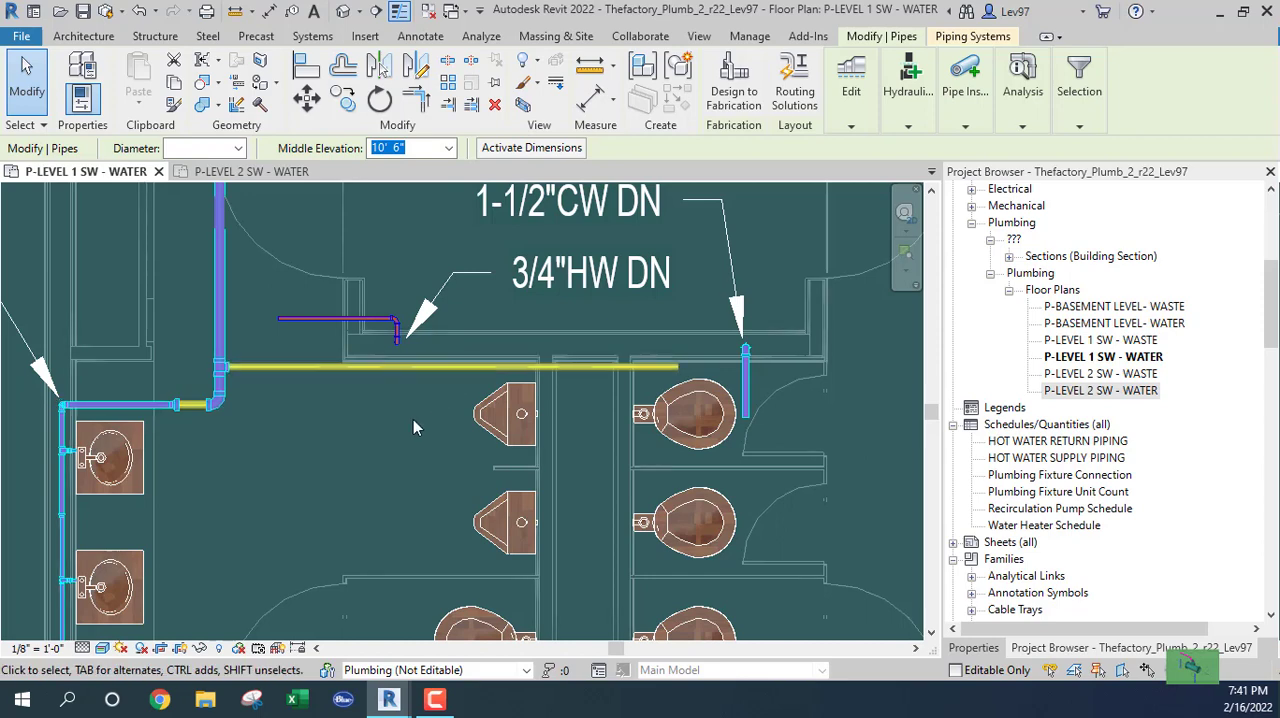
key("Down")
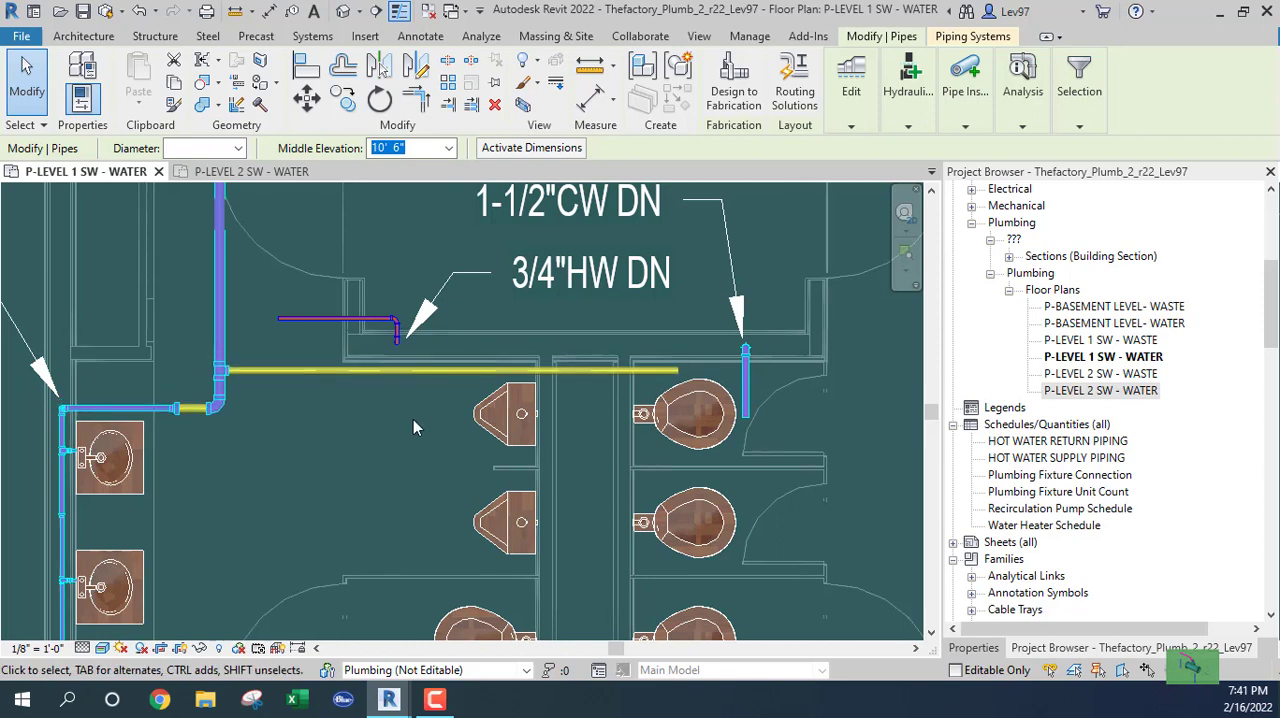
scroll(400, 432, "up", 2)
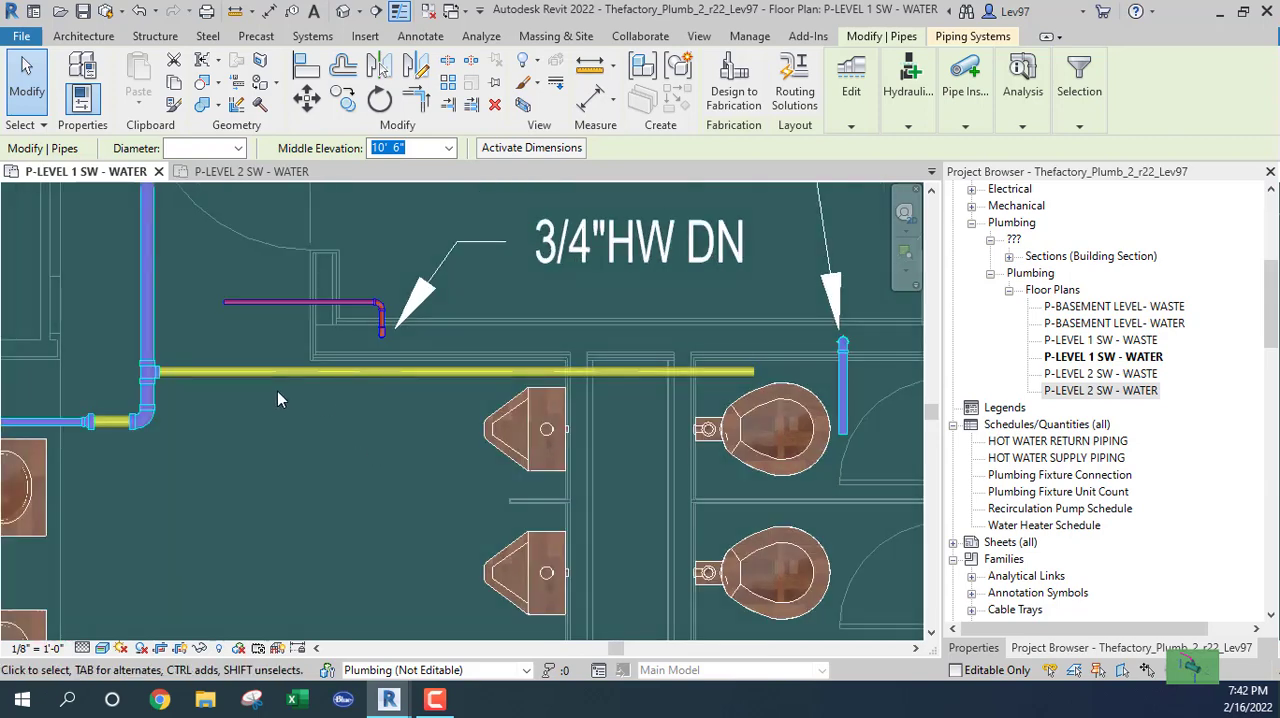
left_click(115, 475)
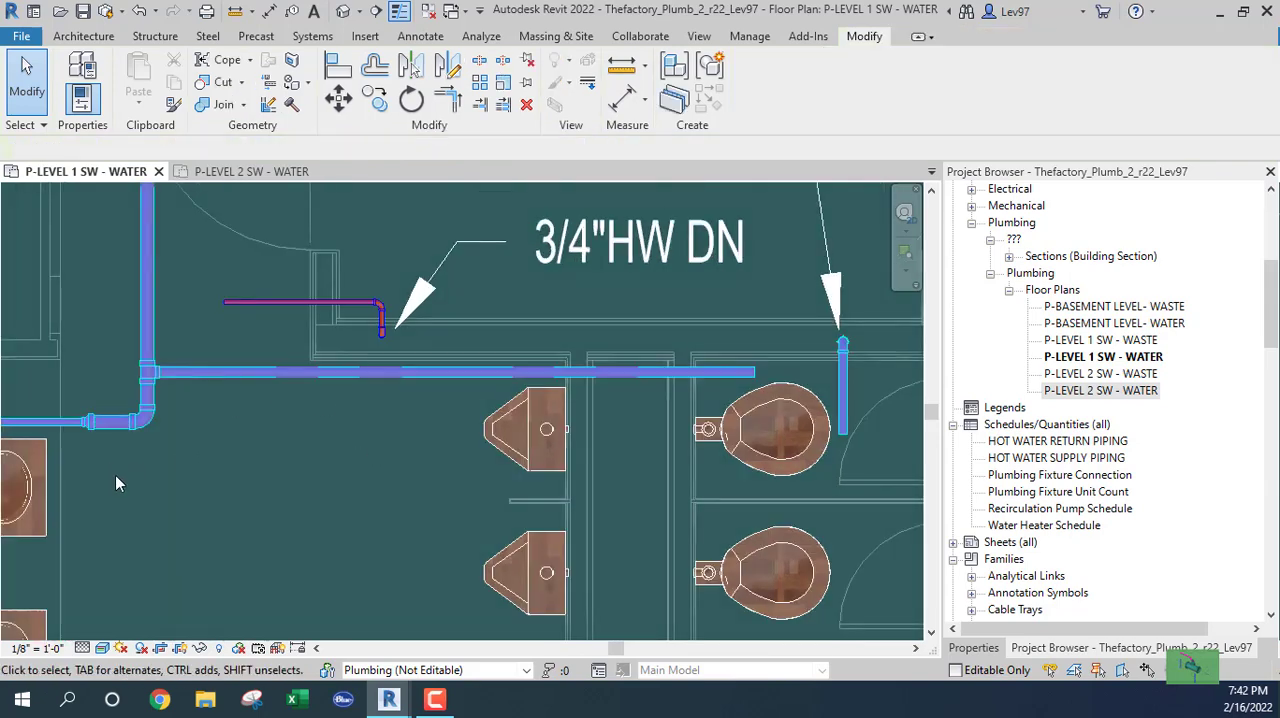
left_click(210, 378)
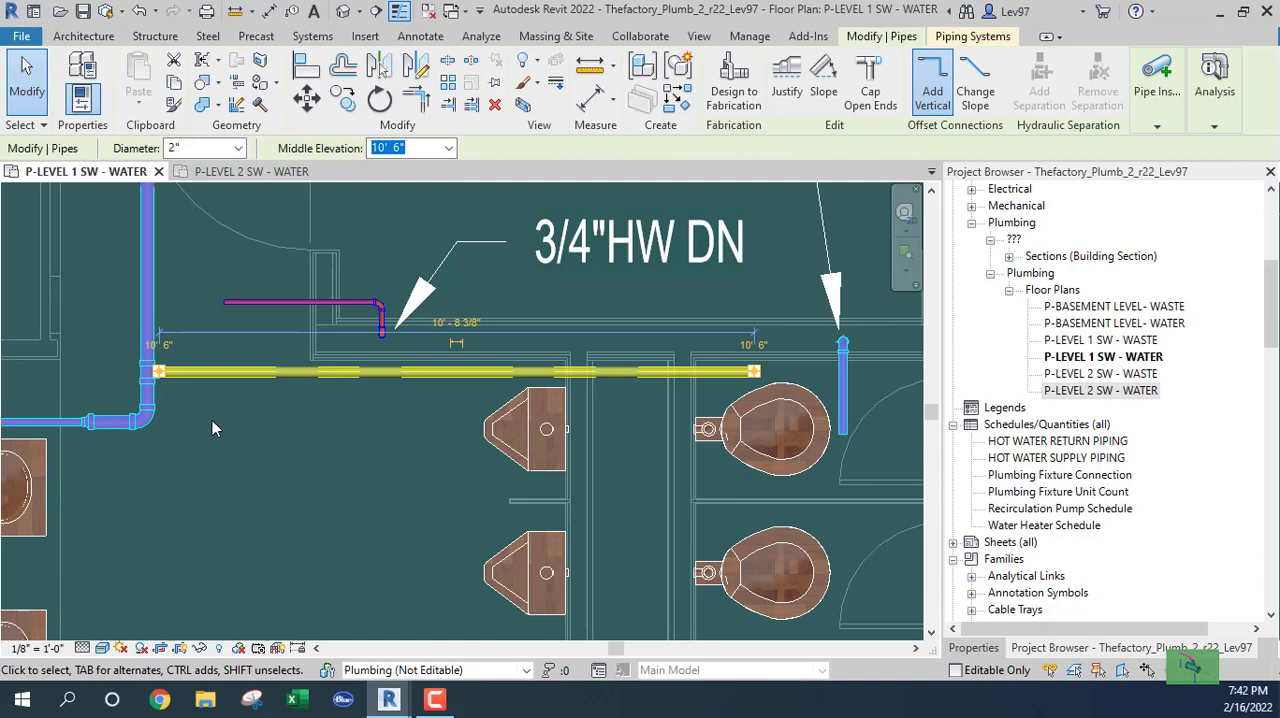
left_click(281, 430)
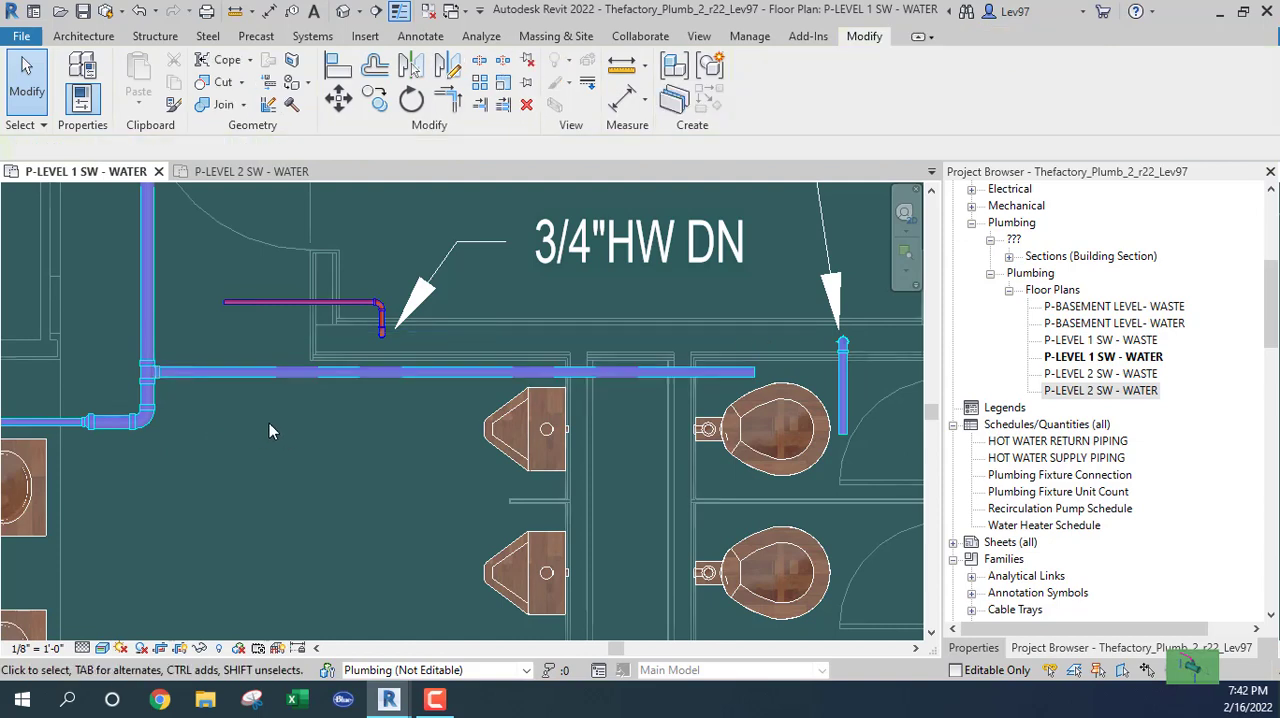
Shorten the 1 1/2" cold-water drop pipe beside the upper water closet so its open end lines up with the horizontal 2" branch.
scroll(354, 453, "down", 3)
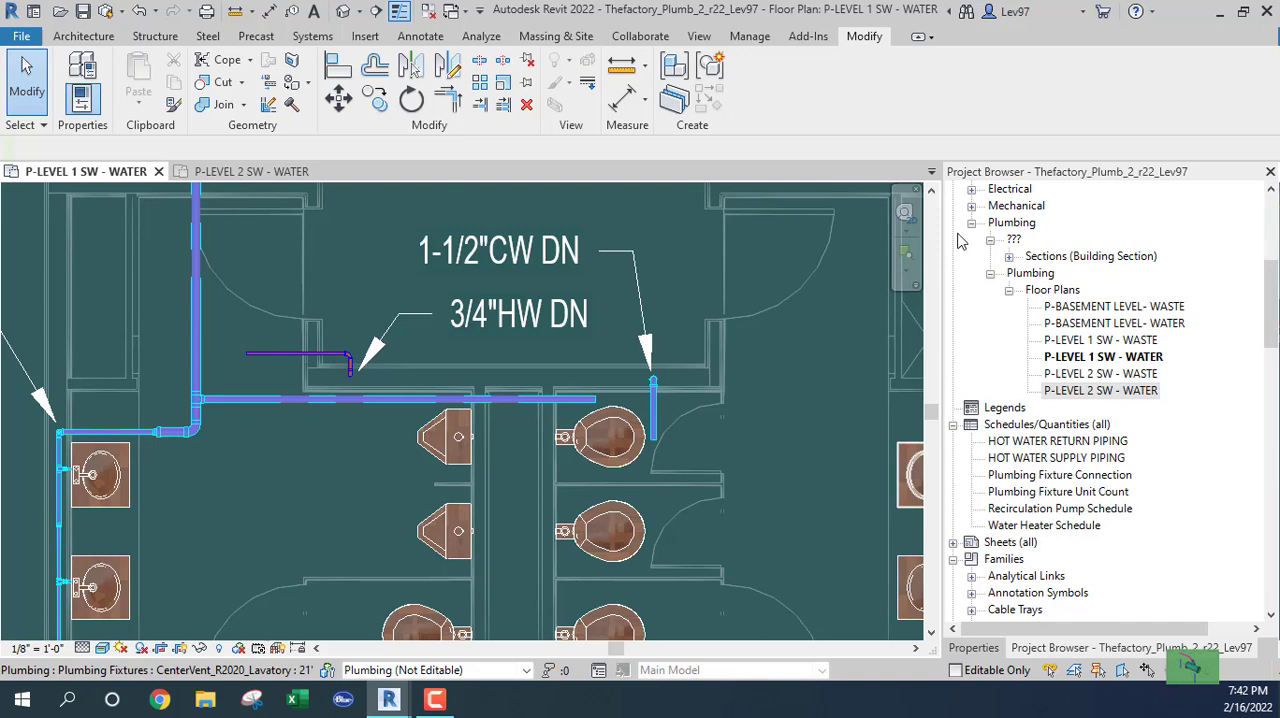
scroll(643, 408, "up", 2)
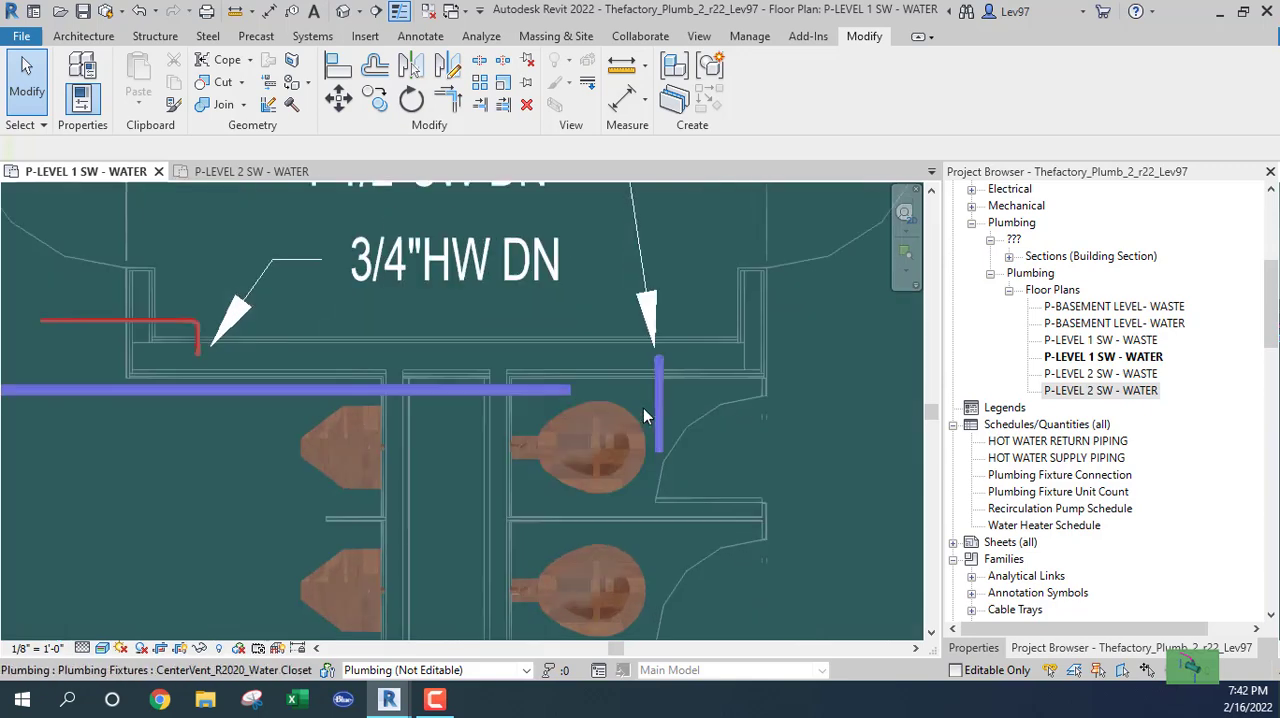
scroll(665, 410, "up", 1)
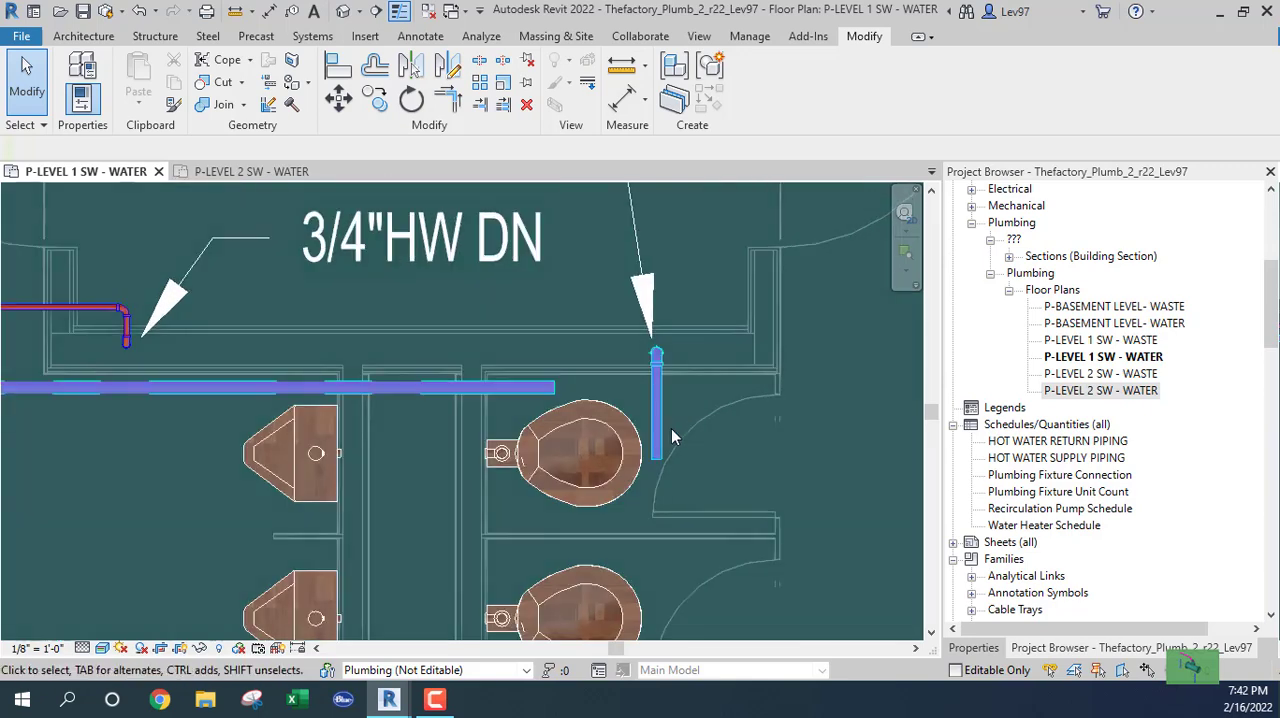
left_click(657, 448)
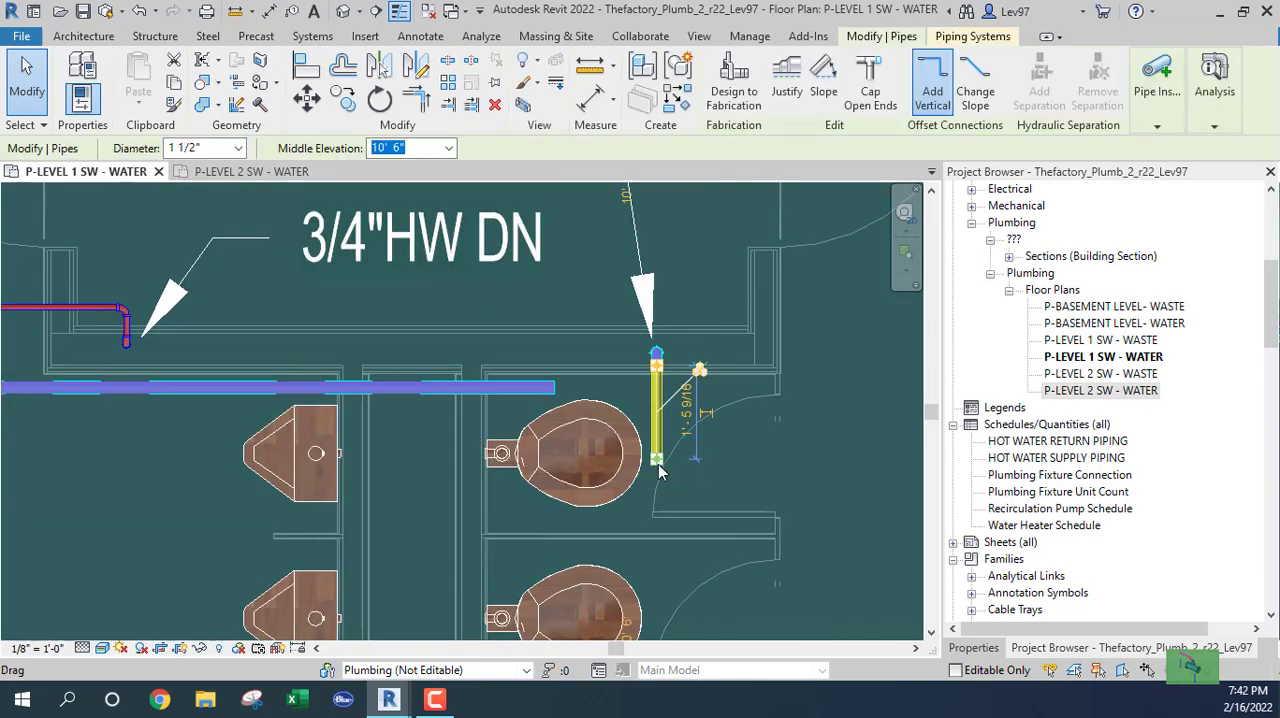
left_click_drag(660, 468, 656, 390)
left_click(671, 423)
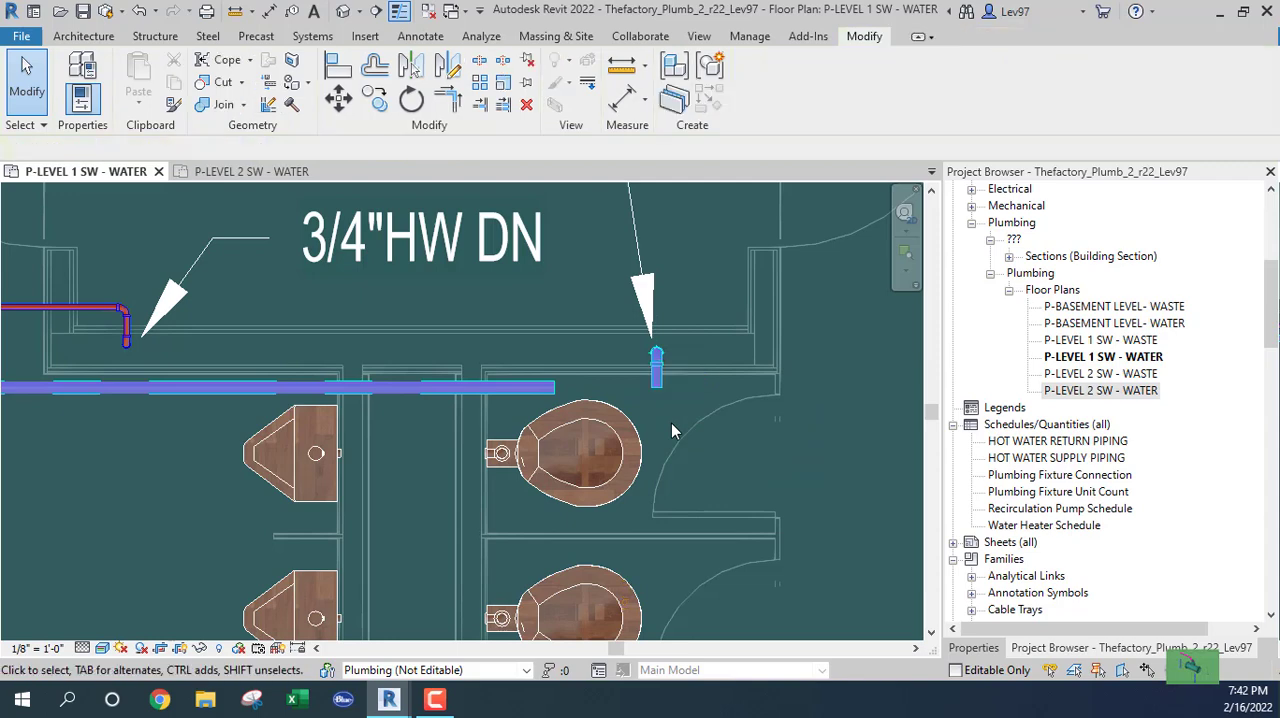
Examine the level 1 restroom piping layout and the connector positions on the upper urinal.
scroll(466, 434, "down", 4)
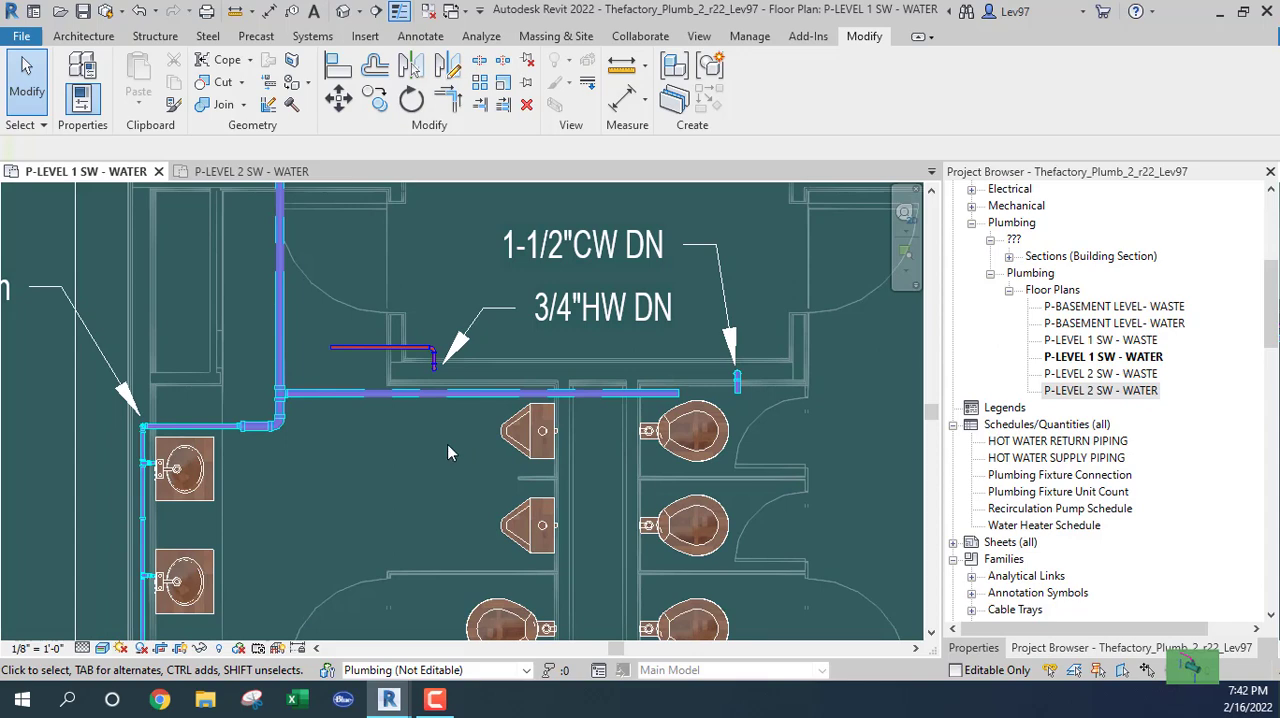
scroll(614, 497, "down", 3)
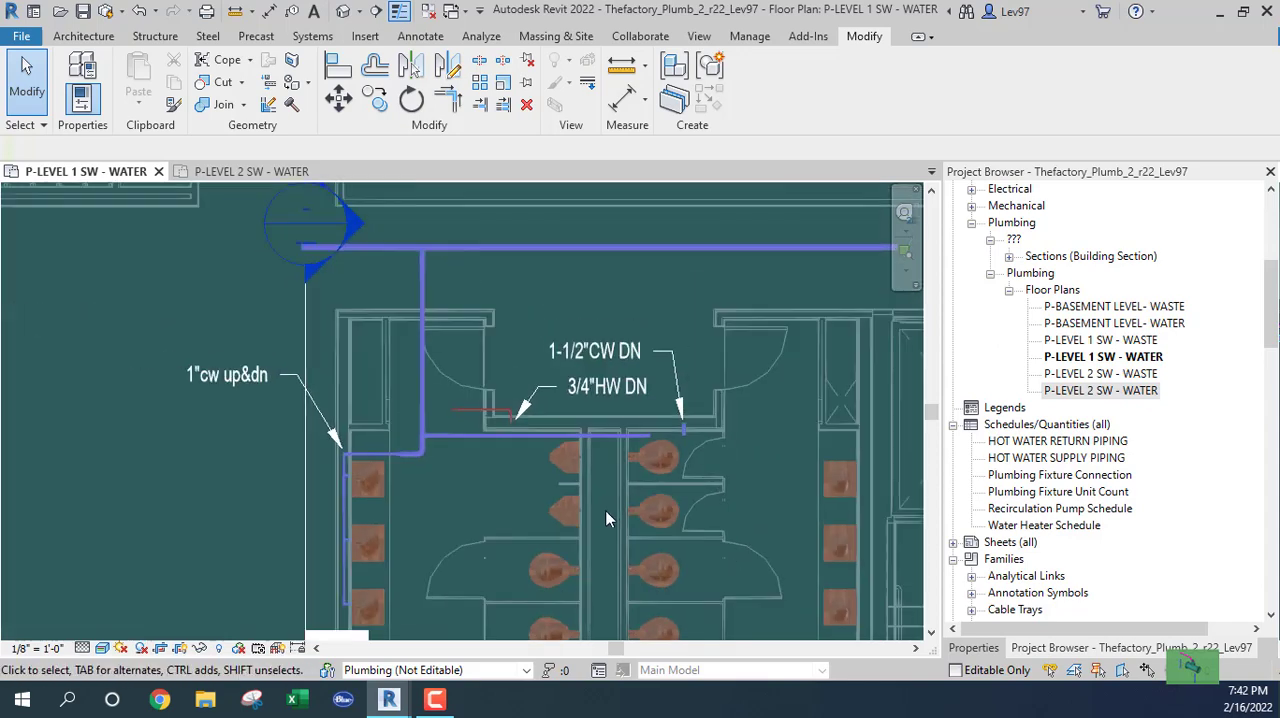
scroll(606, 519, "down", 2)
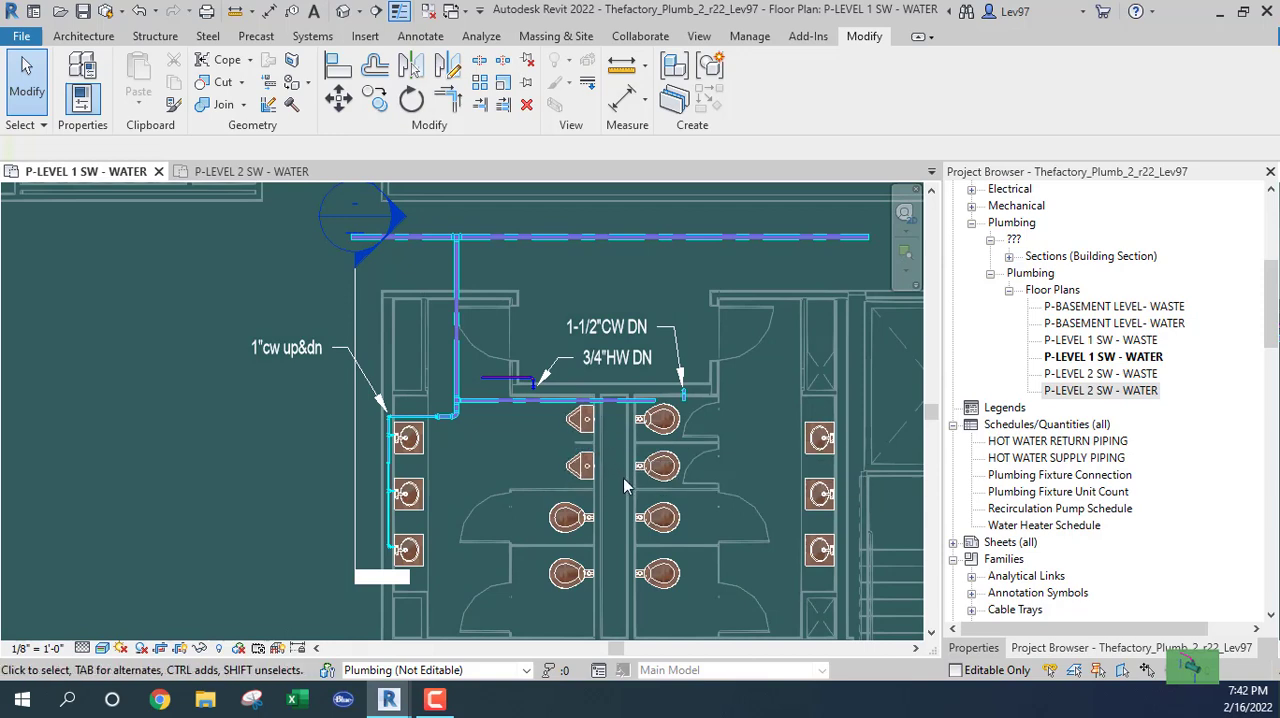
scroll(621, 455, "up", 1)
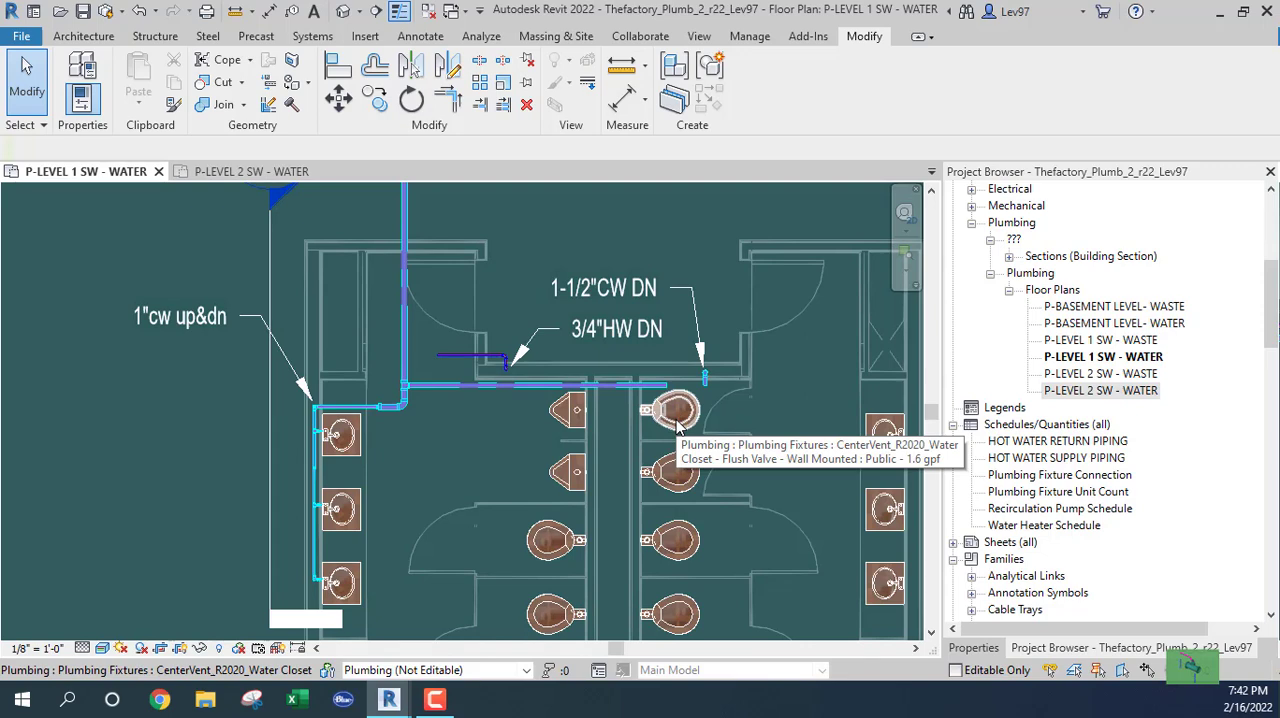
scroll(506, 472, "up", 5)
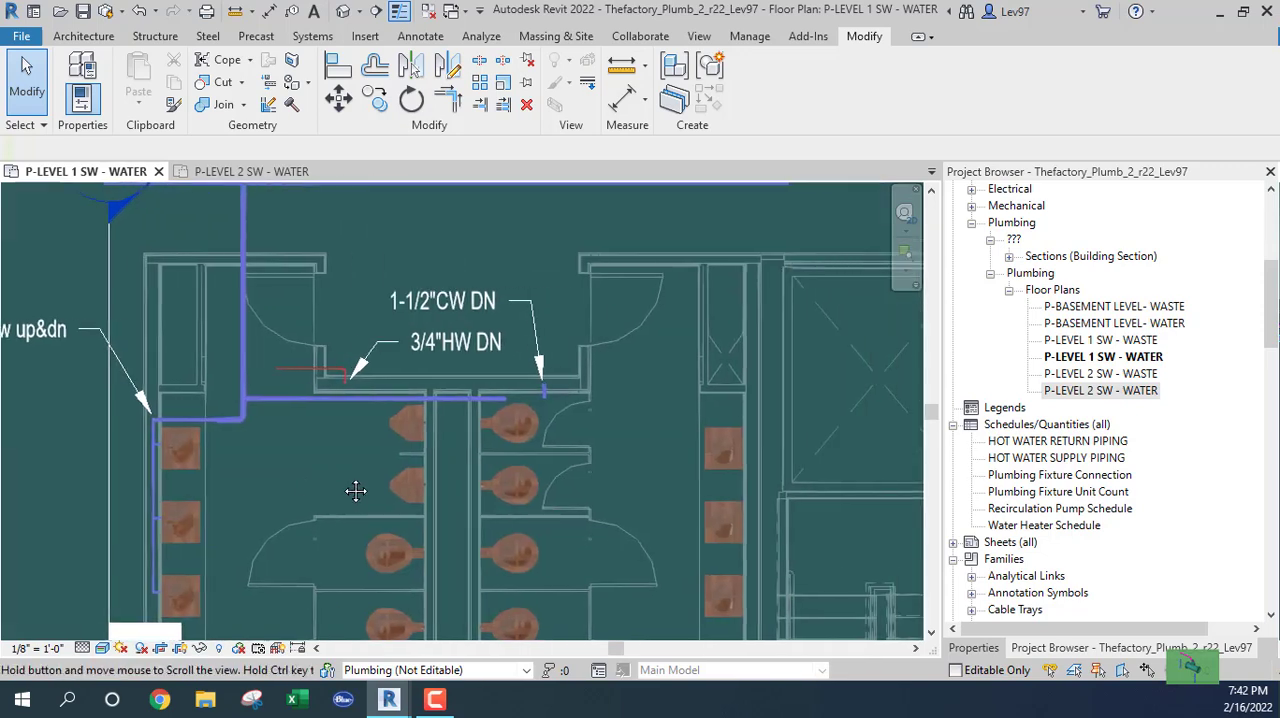
scroll(320, 412, "down", 5)
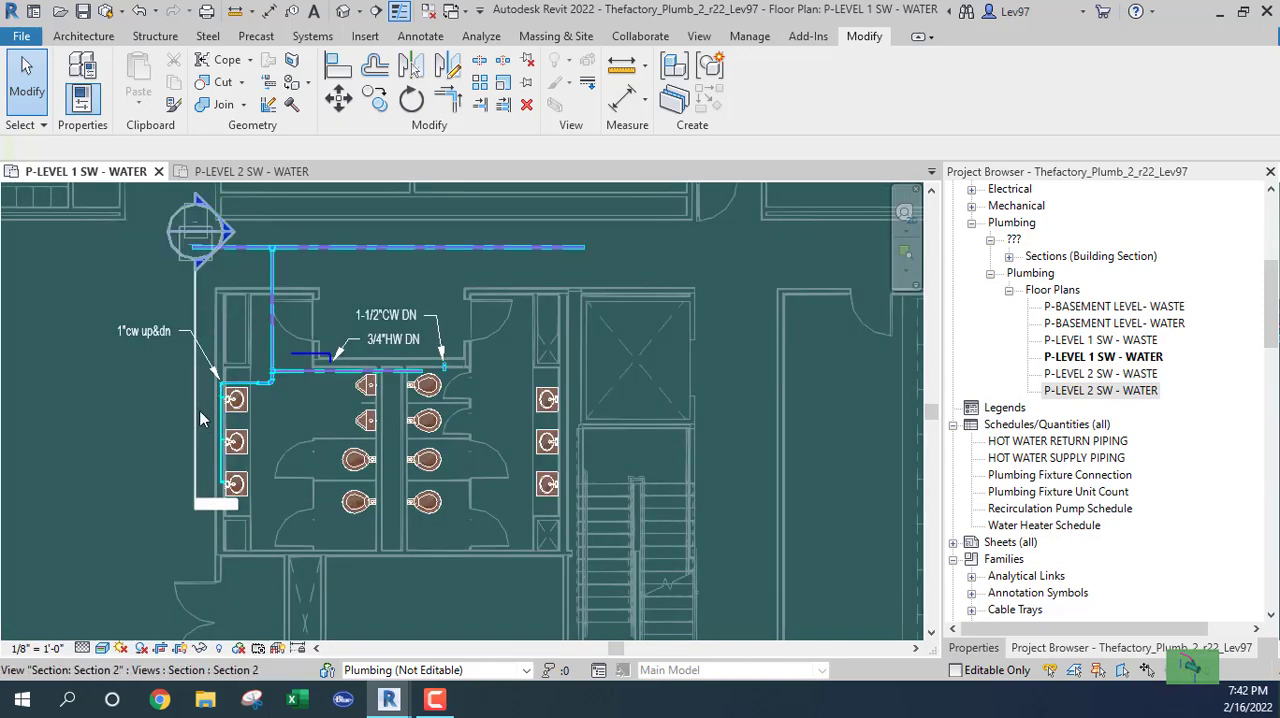
scroll(340, 406, "up", 6)
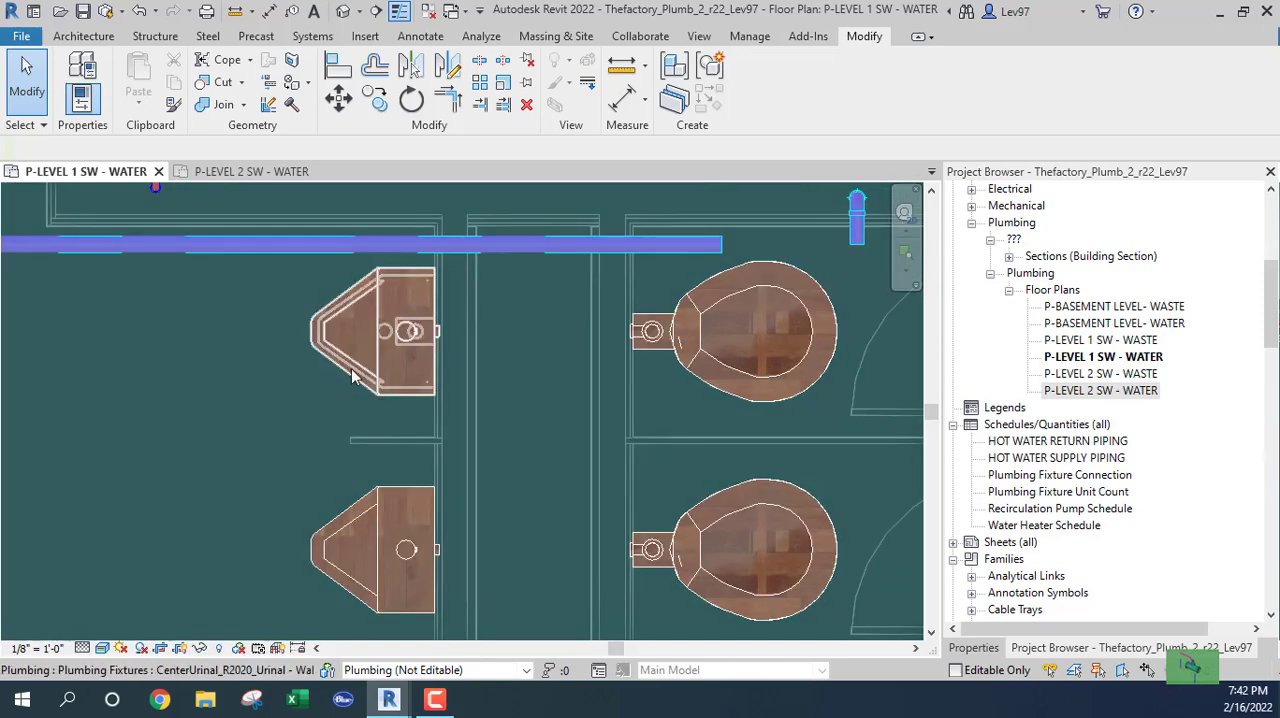
left_click(425, 340)
scroll(438, 347, "up", 3)
scroll(450, 345, "up", 1)
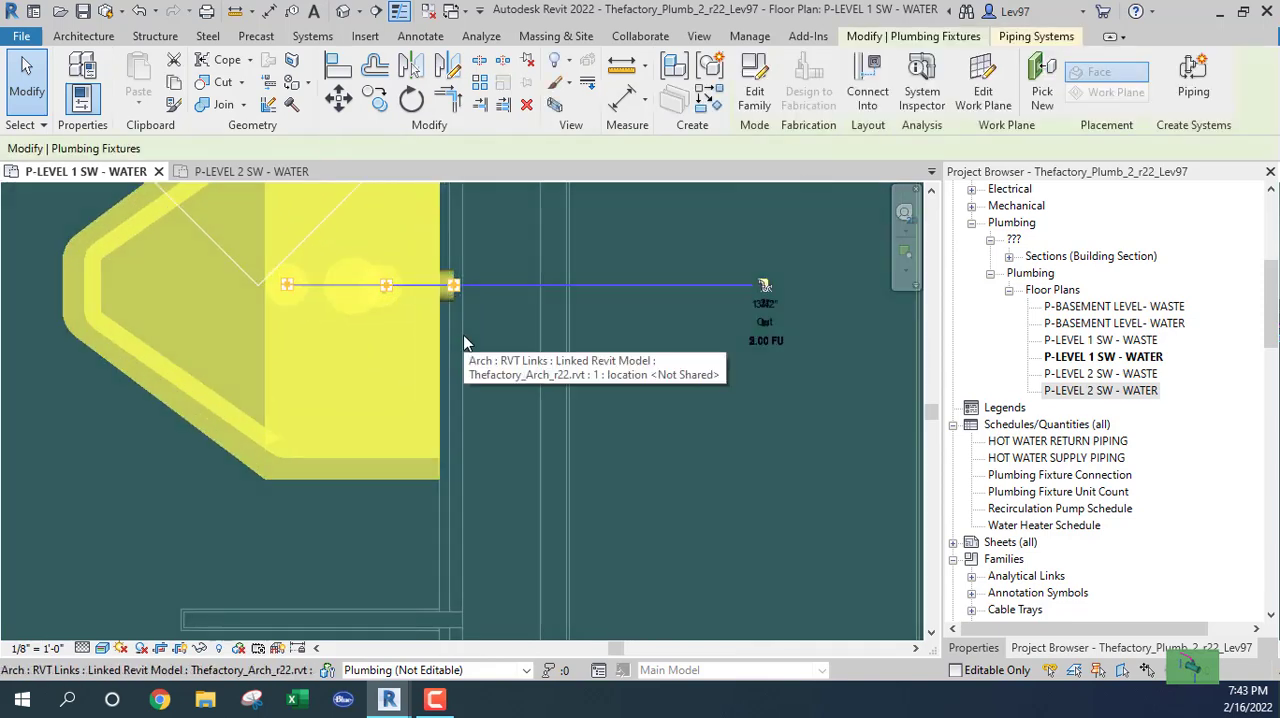
middle_click_drag(482, 358, 510, 459)
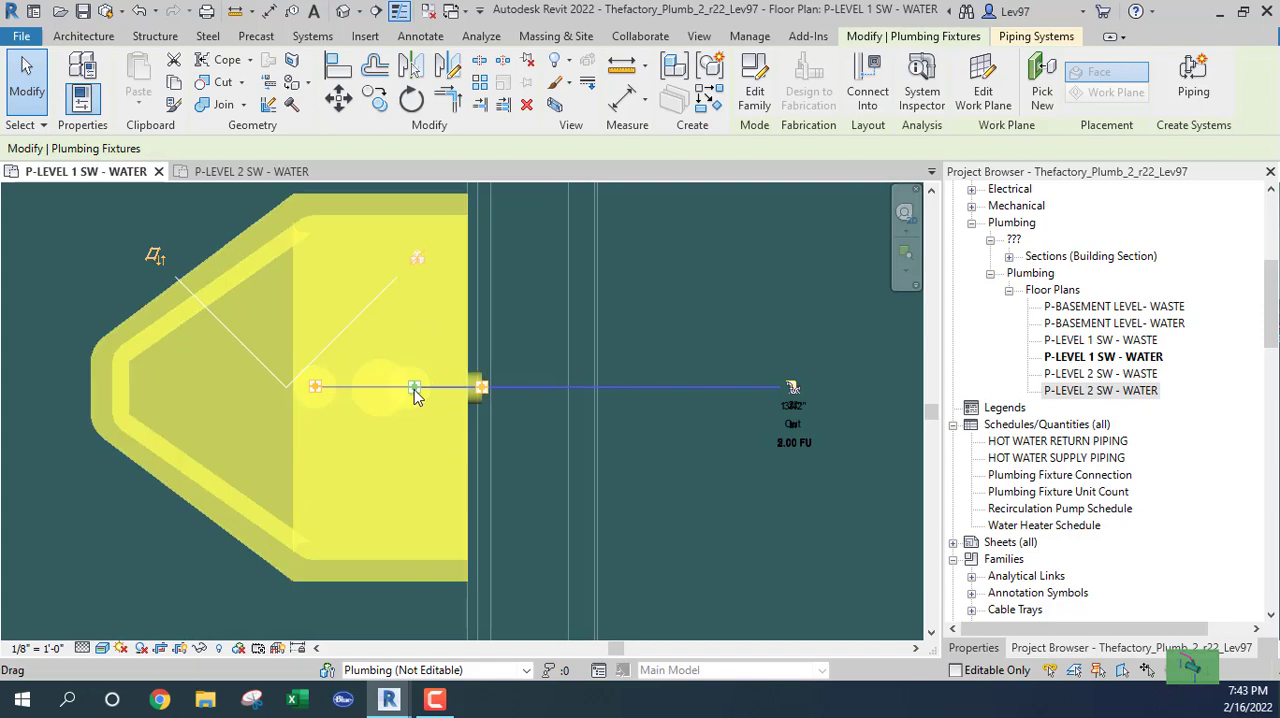
key("Escape")
scroll(516, 436, "down", 5)
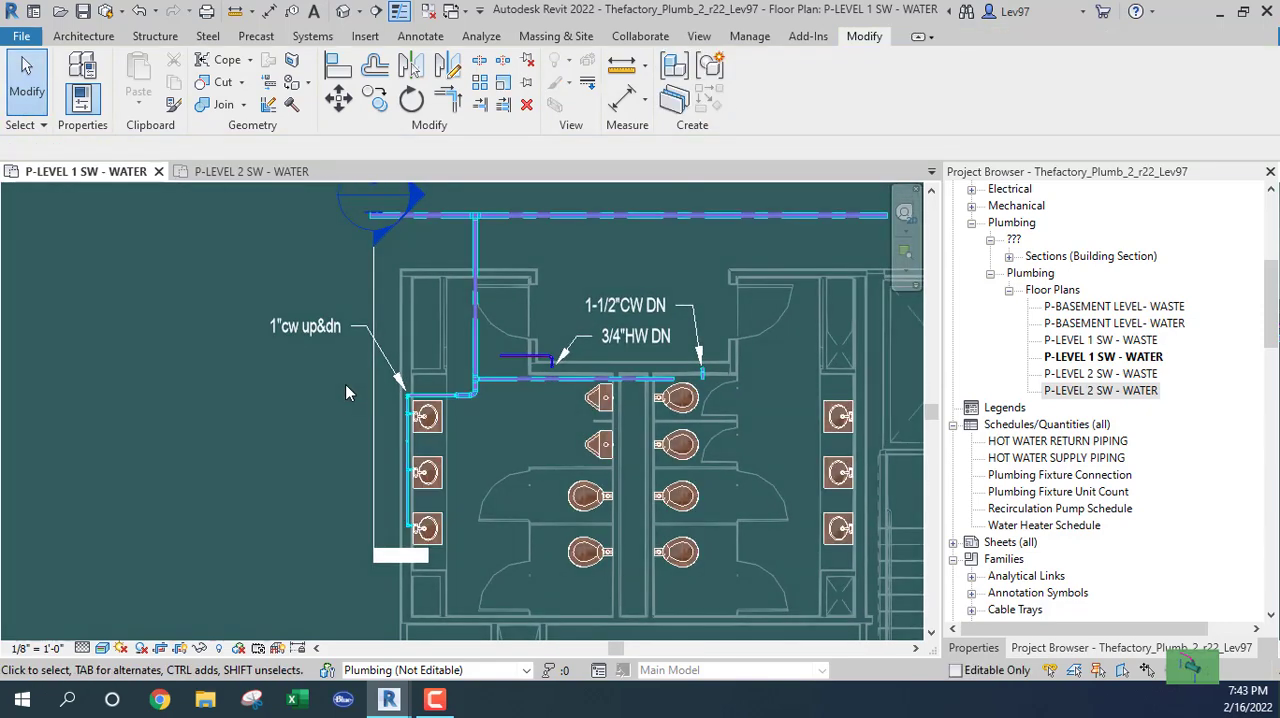
Move the vertical section marker clear of the piping, rotate it 90°, and place it across the restroom between the upper and lower urinals.
left_click(370, 400)
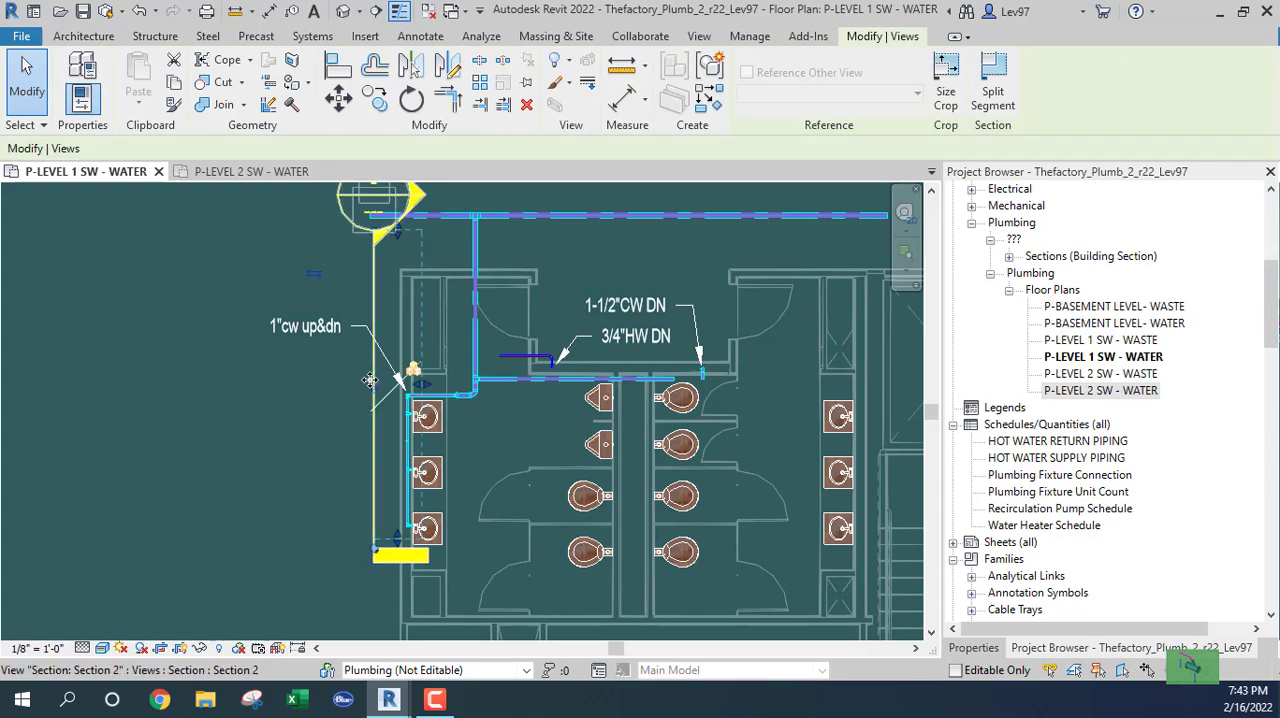
left_click_drag(372, 380, 307, 462)
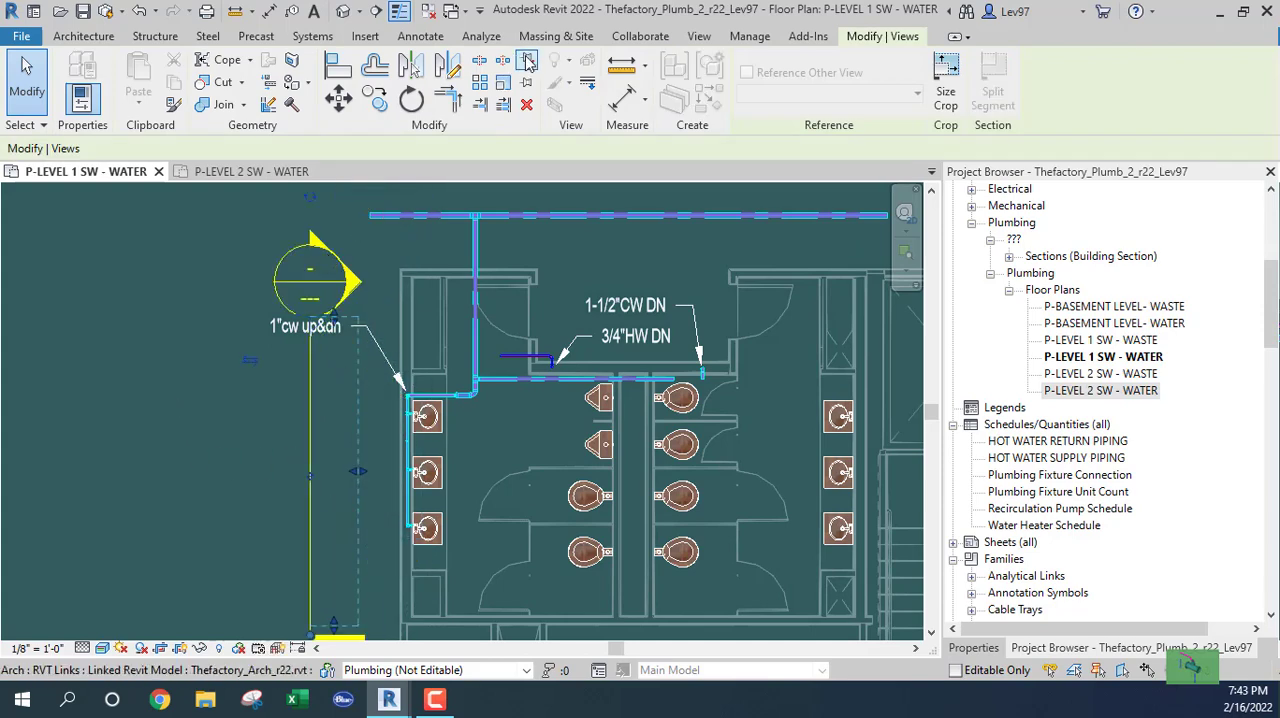
left_click(411, 99)
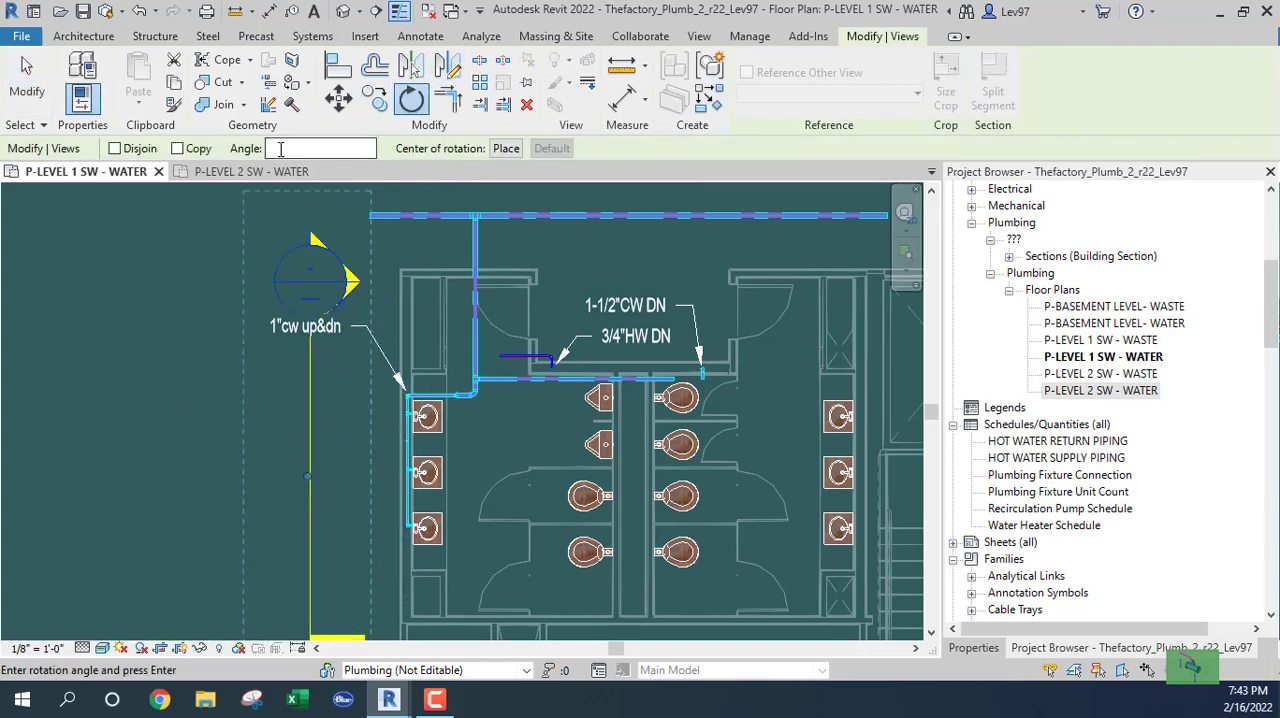
type("90")
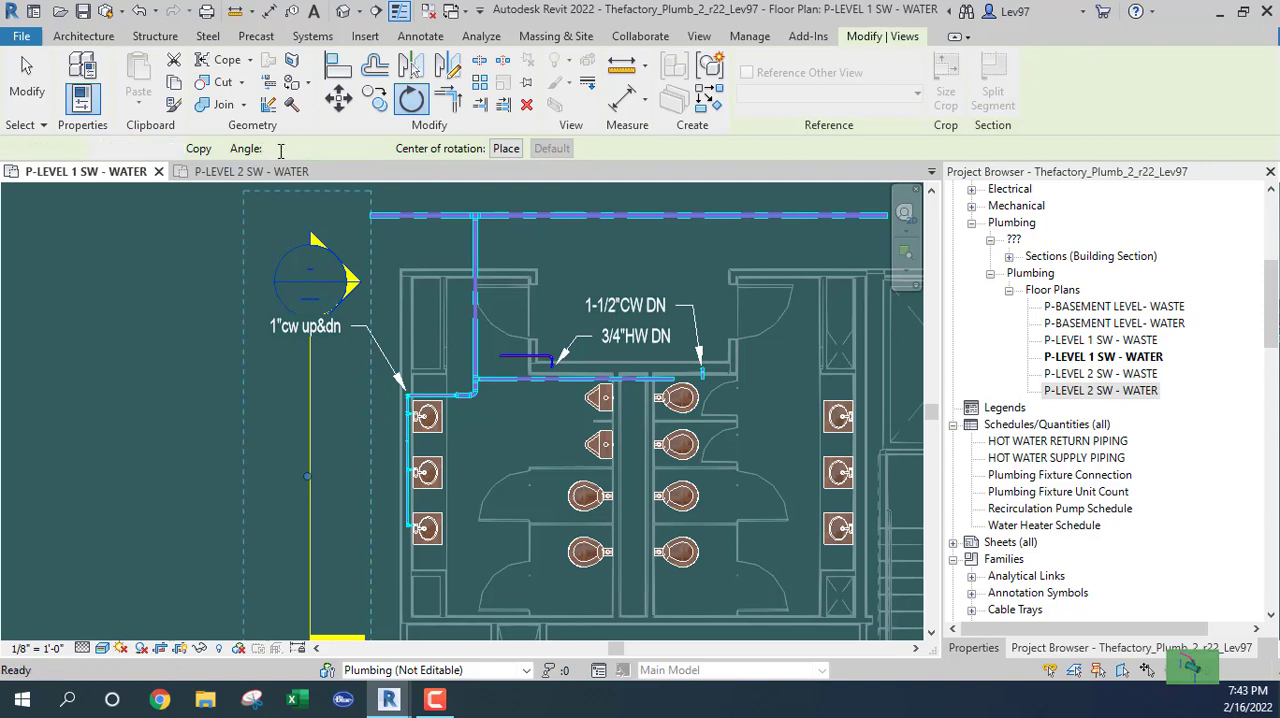
key("Return")
left_click_drag(316, 440, 521, 414)
Open the section's view and examine the level 1 urinal's supply and waste connectors and their sizes.
right_click(521, 414)
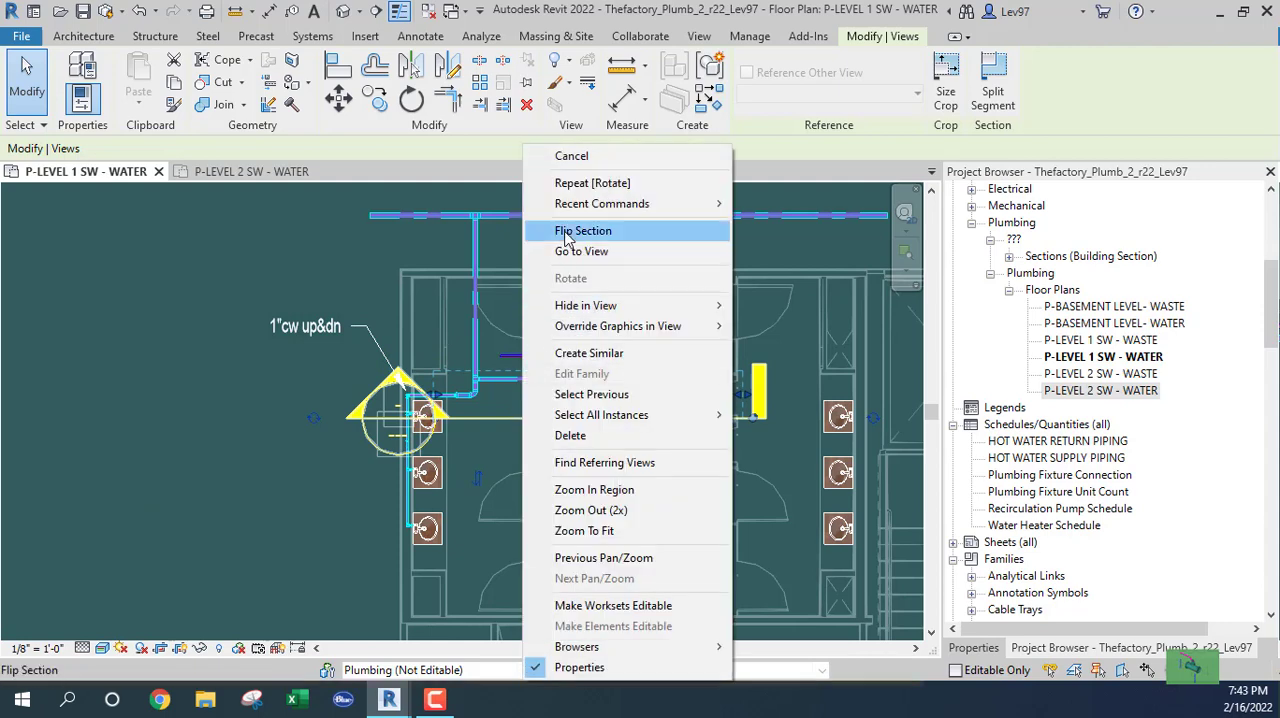
left_click(578, 169)
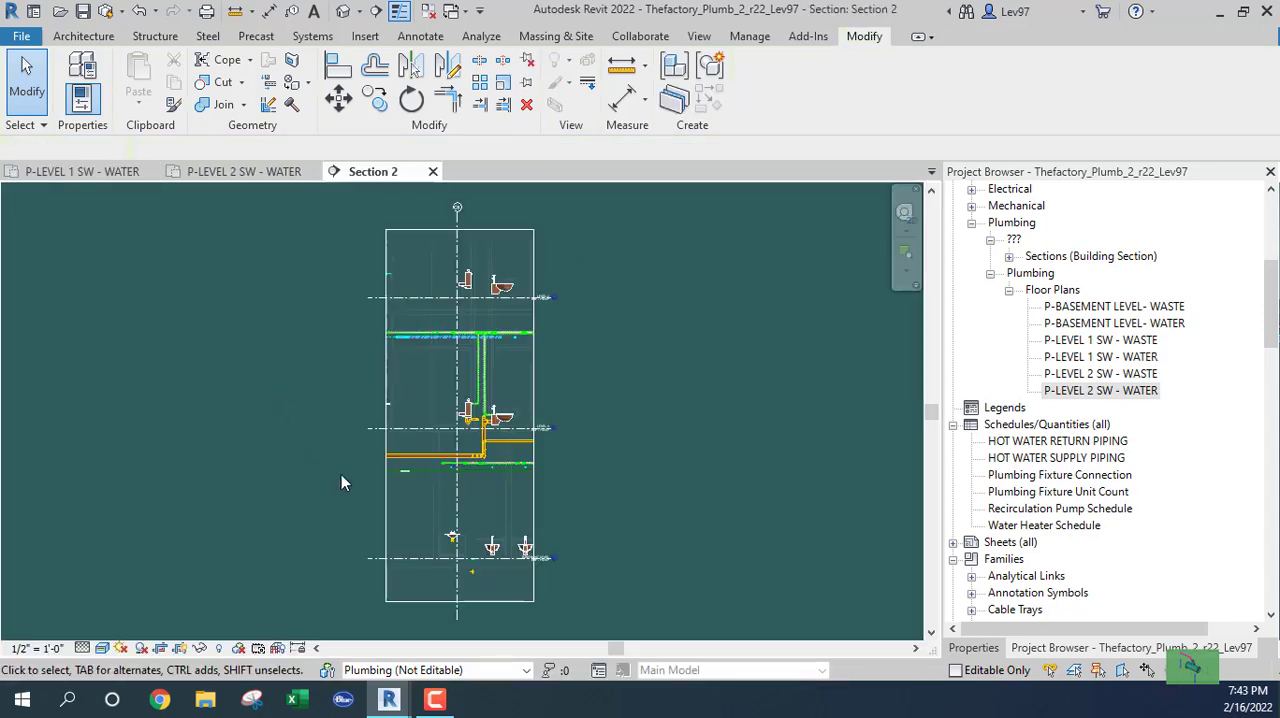
scroll(460, 432, "up", 3)
scroll(490, 218, "up", 3)
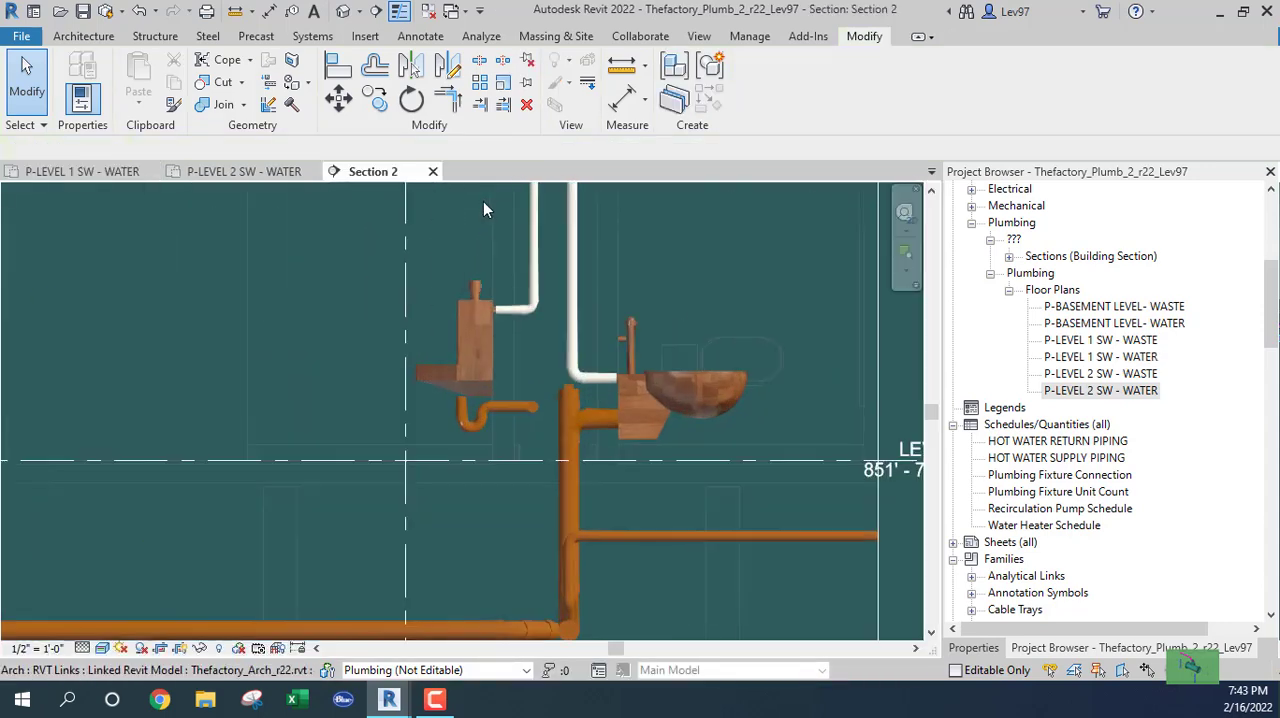
scroll(466, 250, "down", 3)
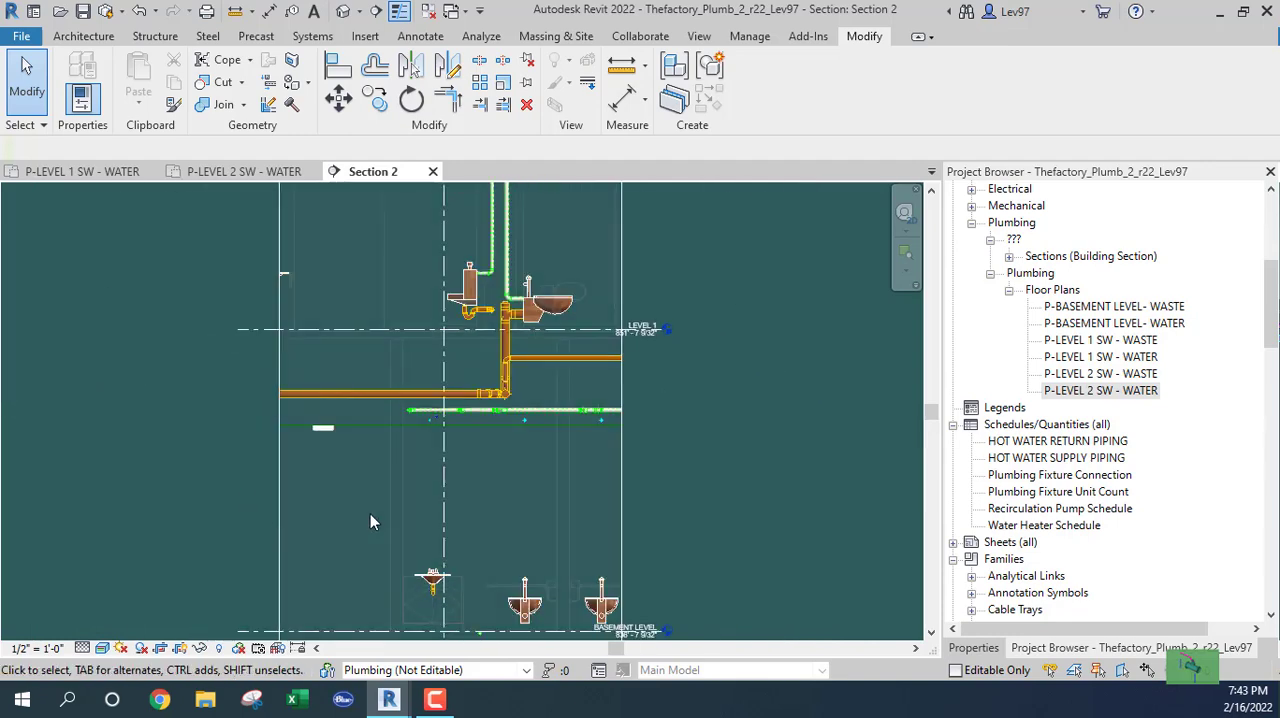
scroll(370, 513, "down", 3)
scroll(390, 441, "up", 5)
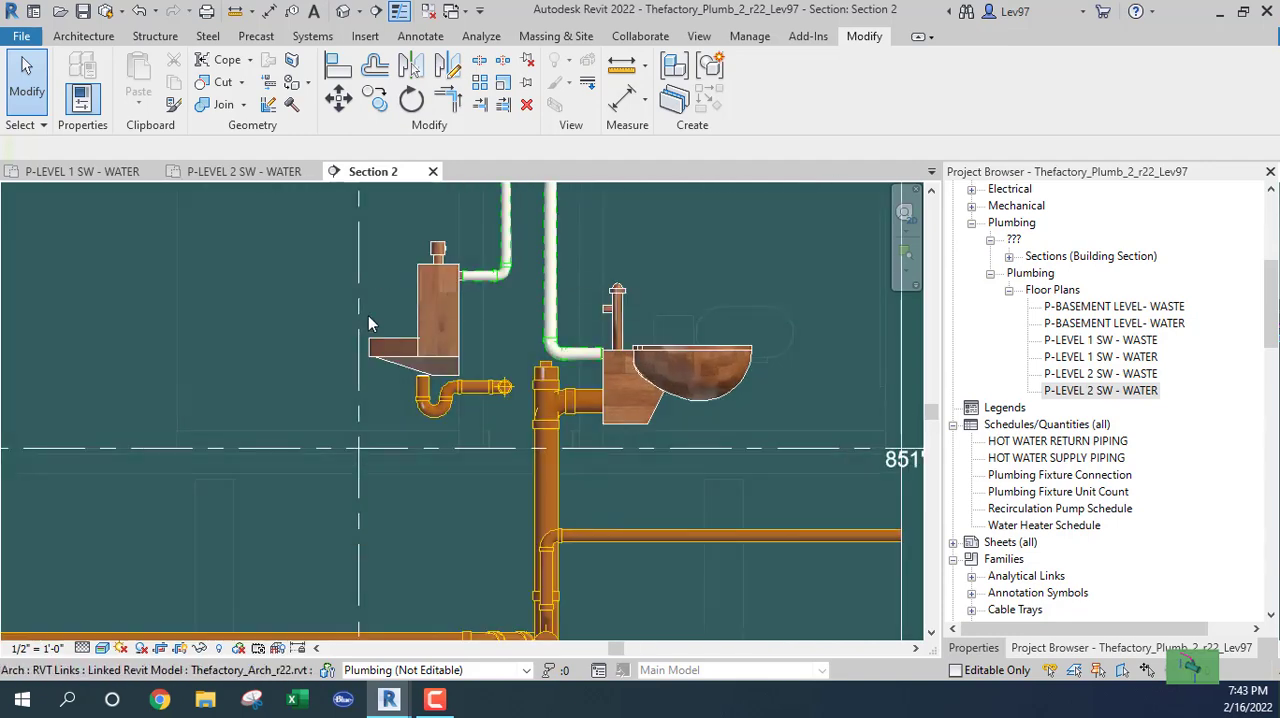
left_click(420, 306)
scroll(407, 250, "up", 2)
scroll(480, 332, "up", 1)
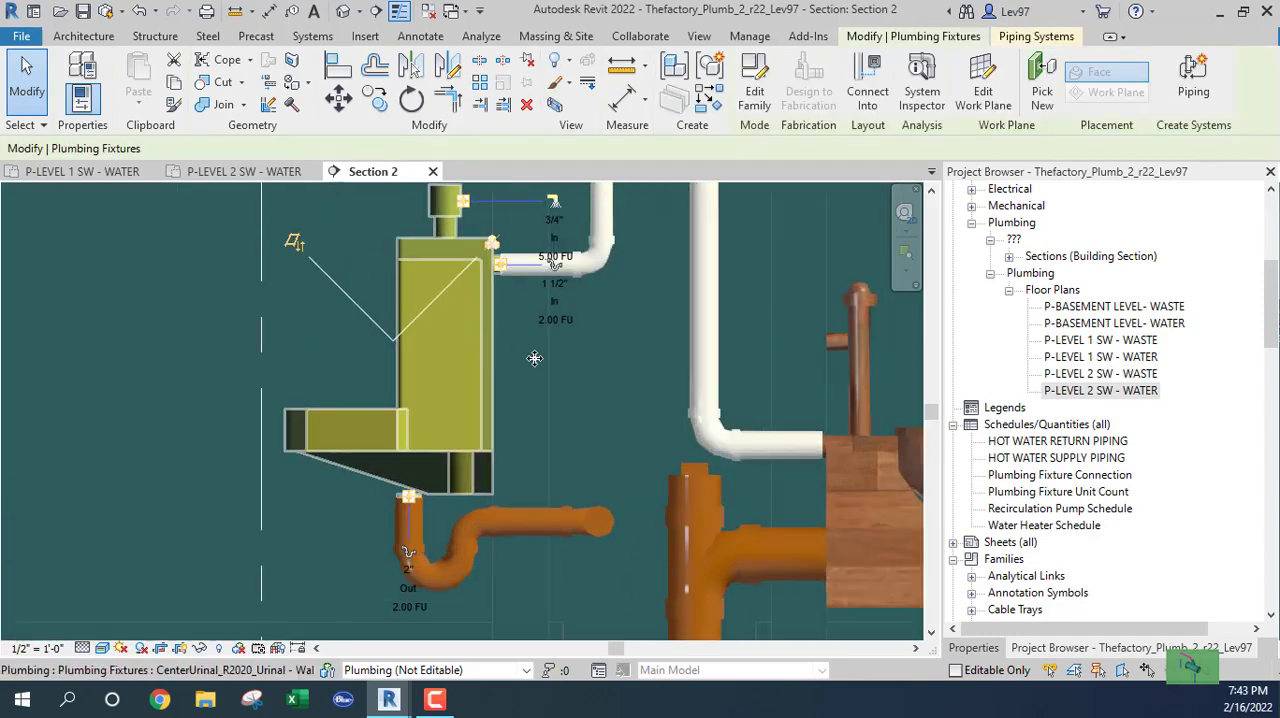
scroll(433, 332, "down", 2)
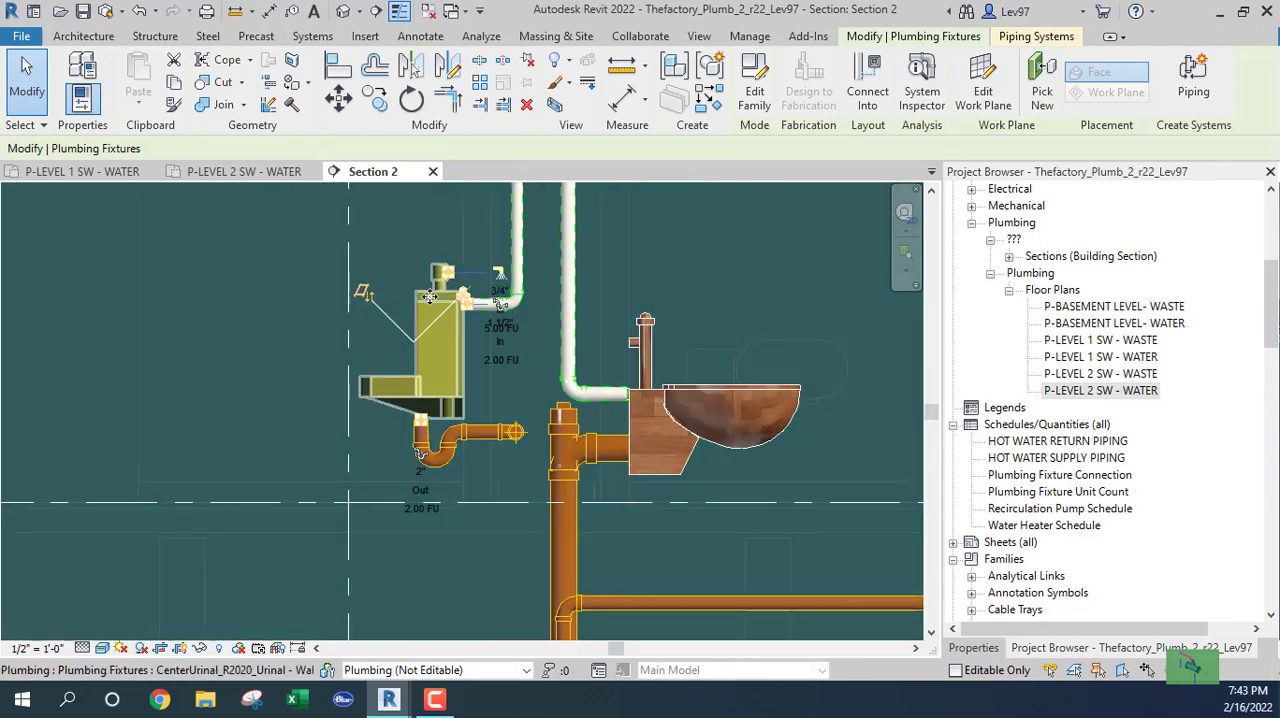
key("Escape")
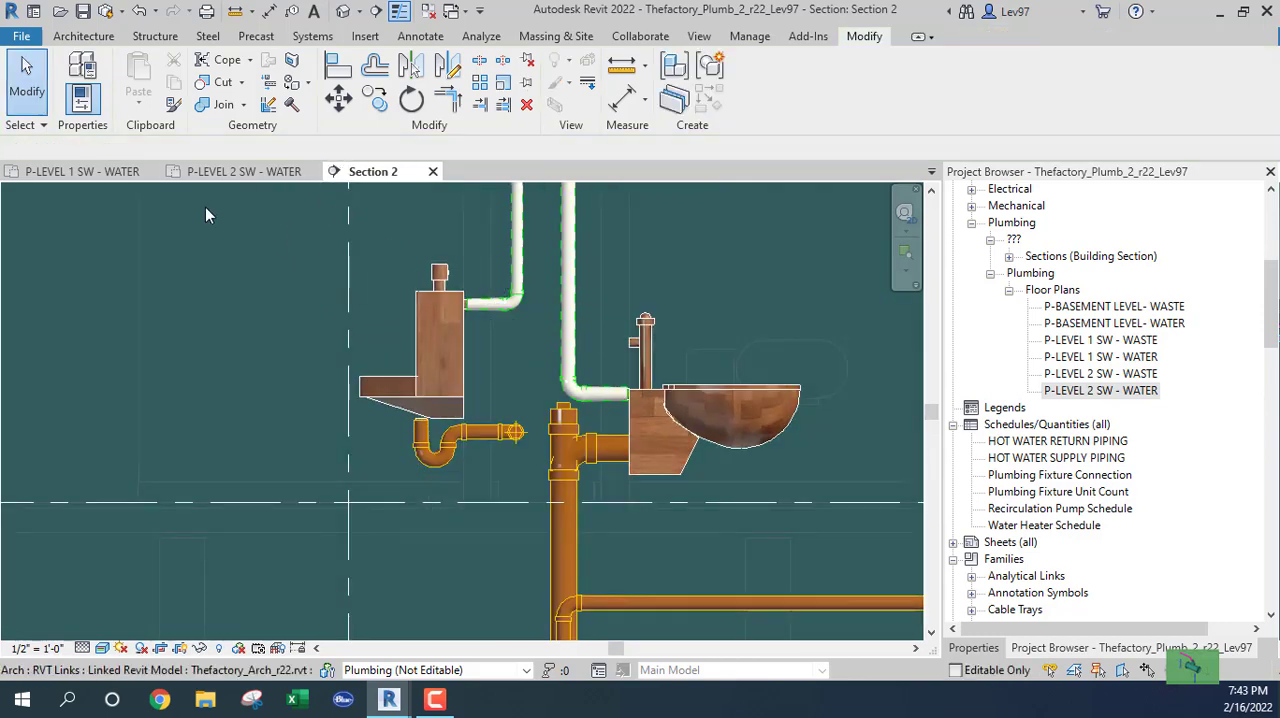
Return to the P-LEVEL 1 SW - WATER plan at the upper urinal.
left_click(112, 173)
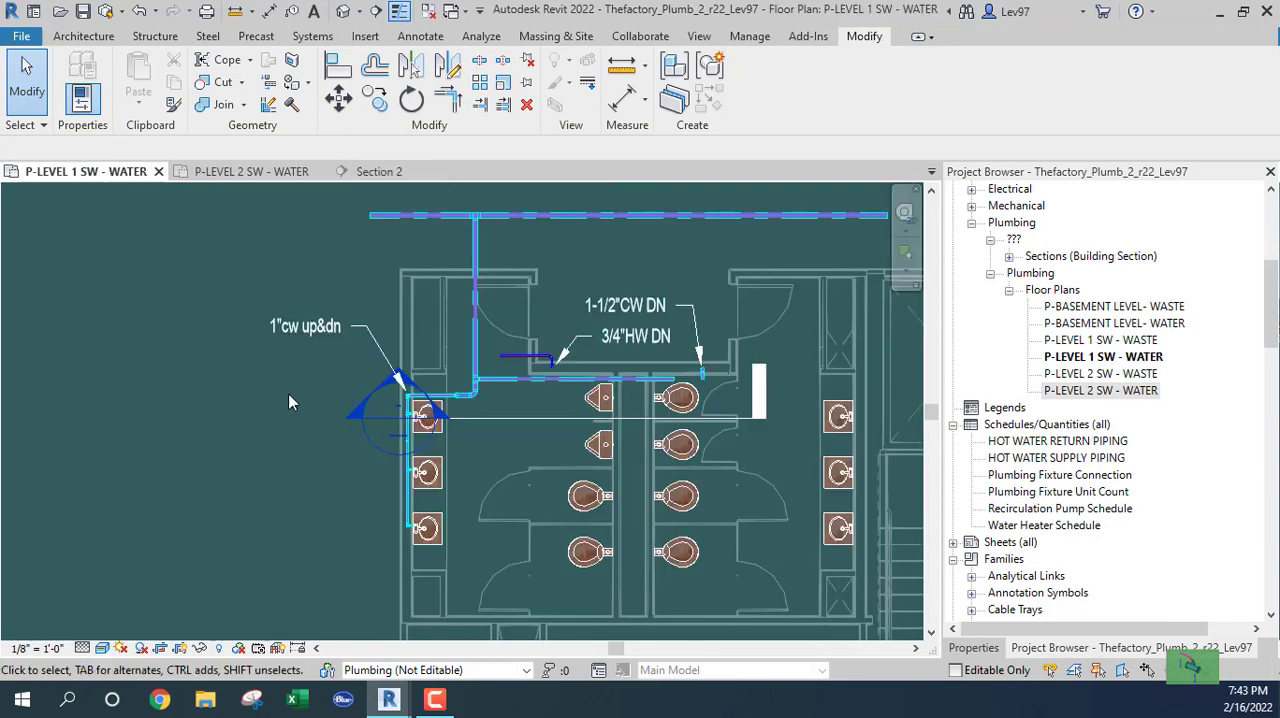
scroll(385, 426, "up", 2)
middle_click_drag(694, 410, 434, 474)
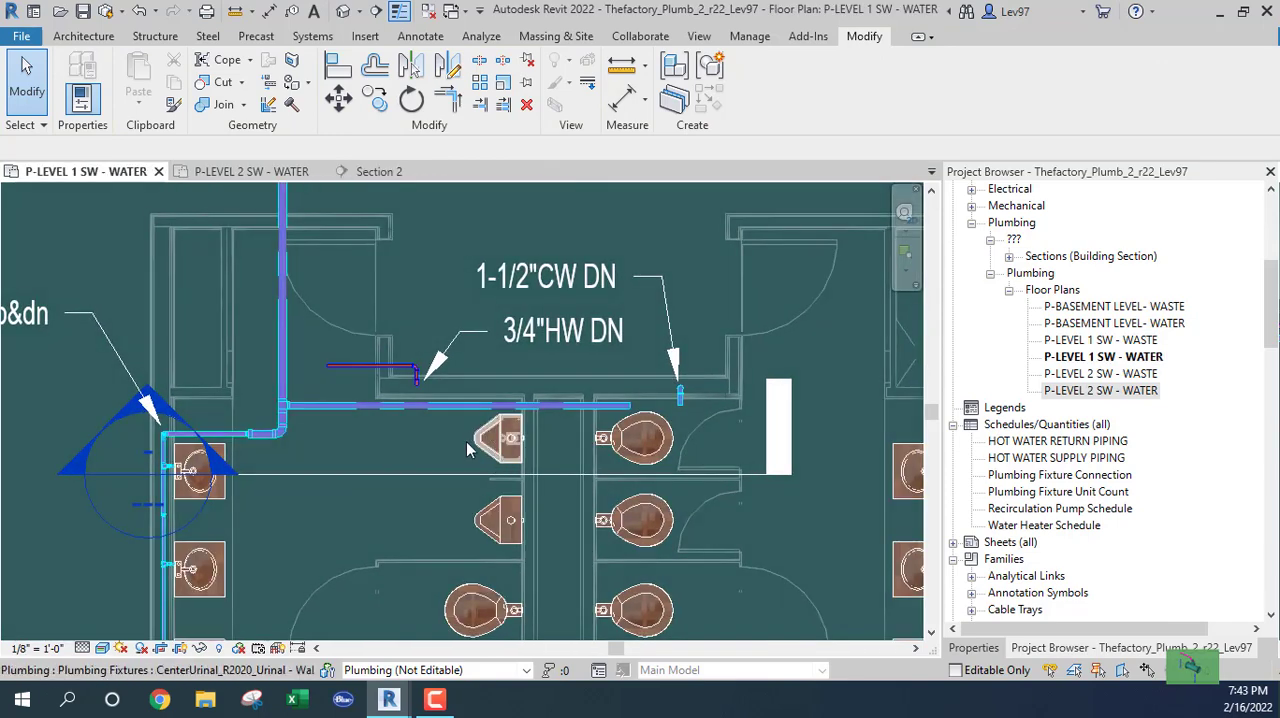
scroll(466, 450, "up", 3)
Draw a 3/4" Copper_CW stub about 4 3/4" long from the upper urinal's cold-water connector straight into the chase.
left_click(589, 434)
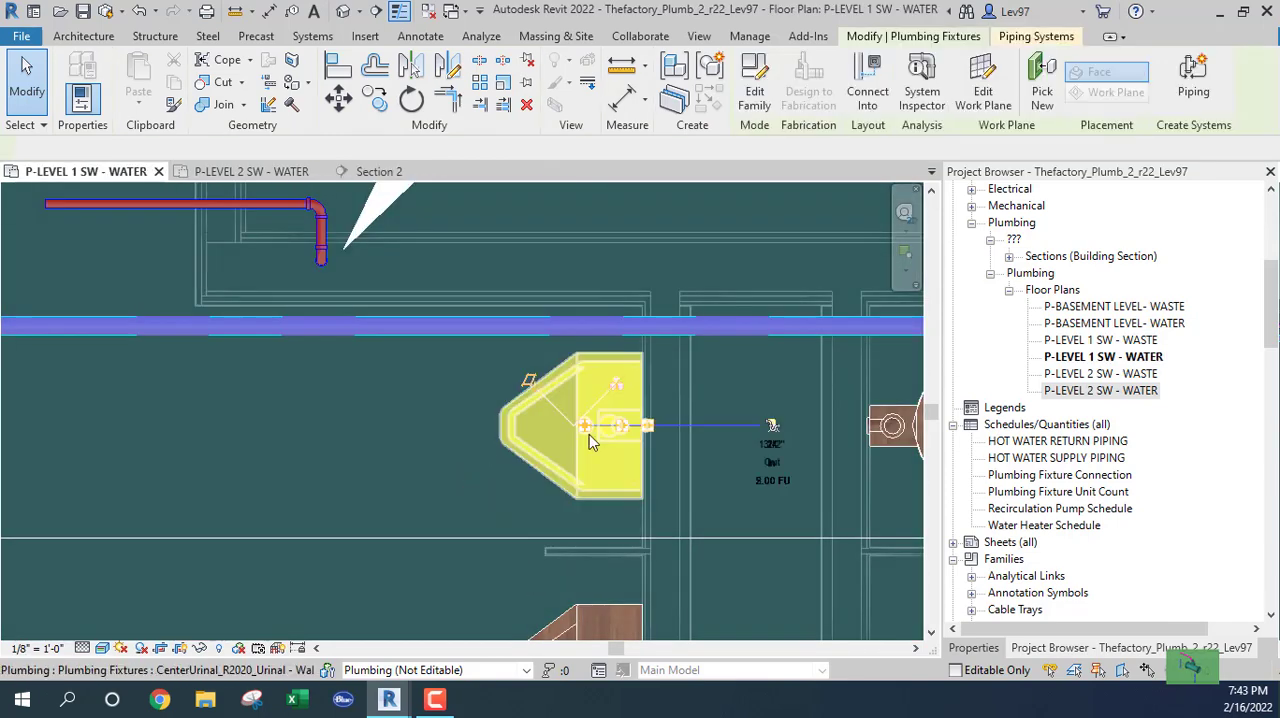
scroll(589, 438, "up", 4)
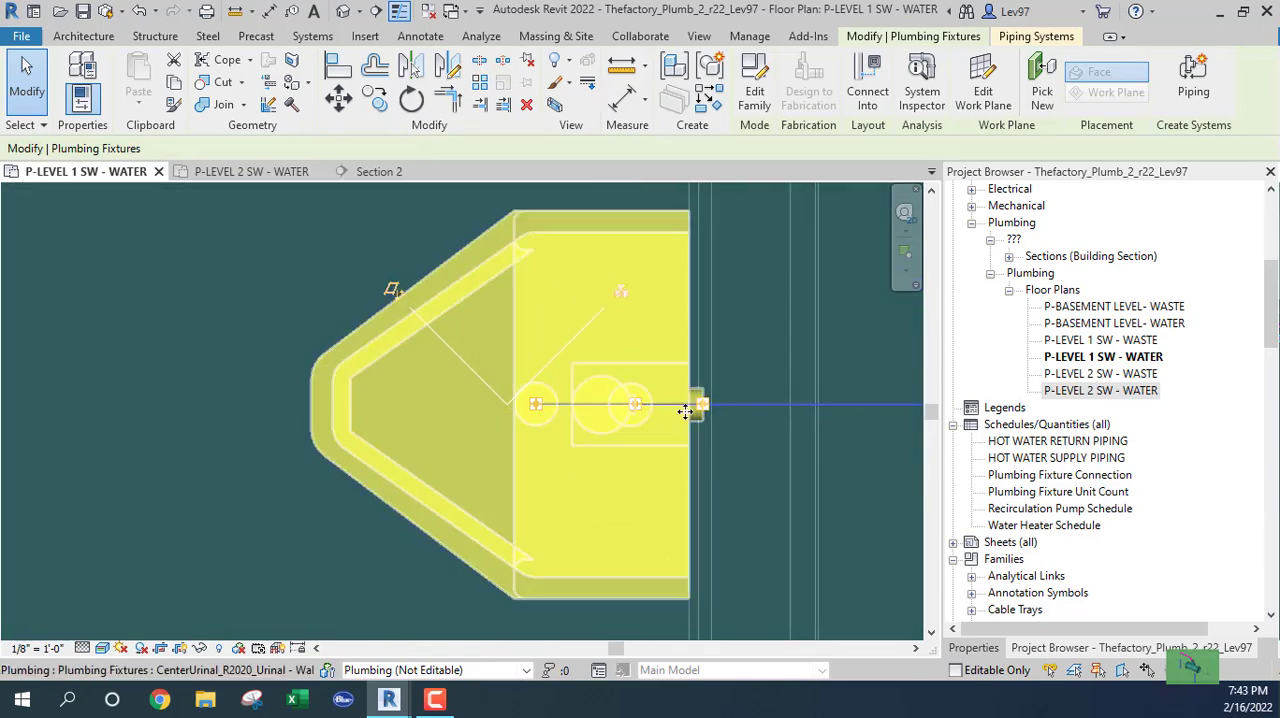
left_click_drag(685, 412, 704, 410)
right_click(640, 414)
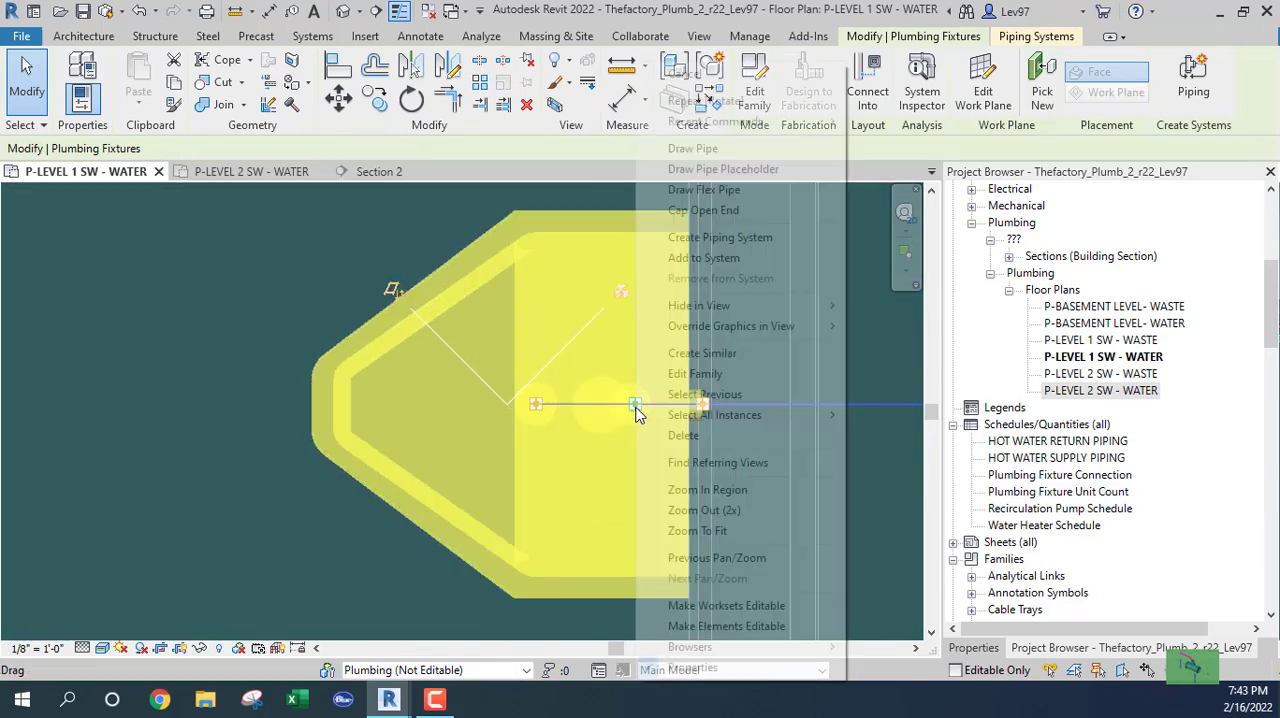
left_click(695, 150)
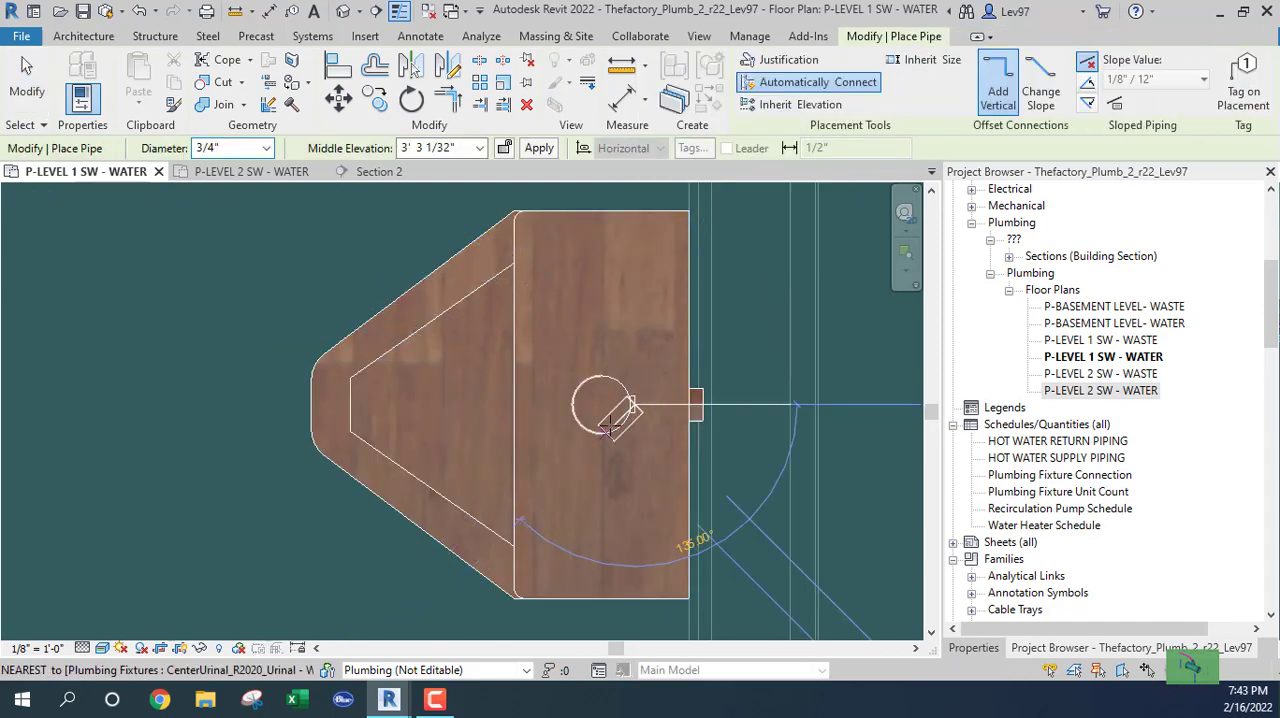
left_click(972, 648)
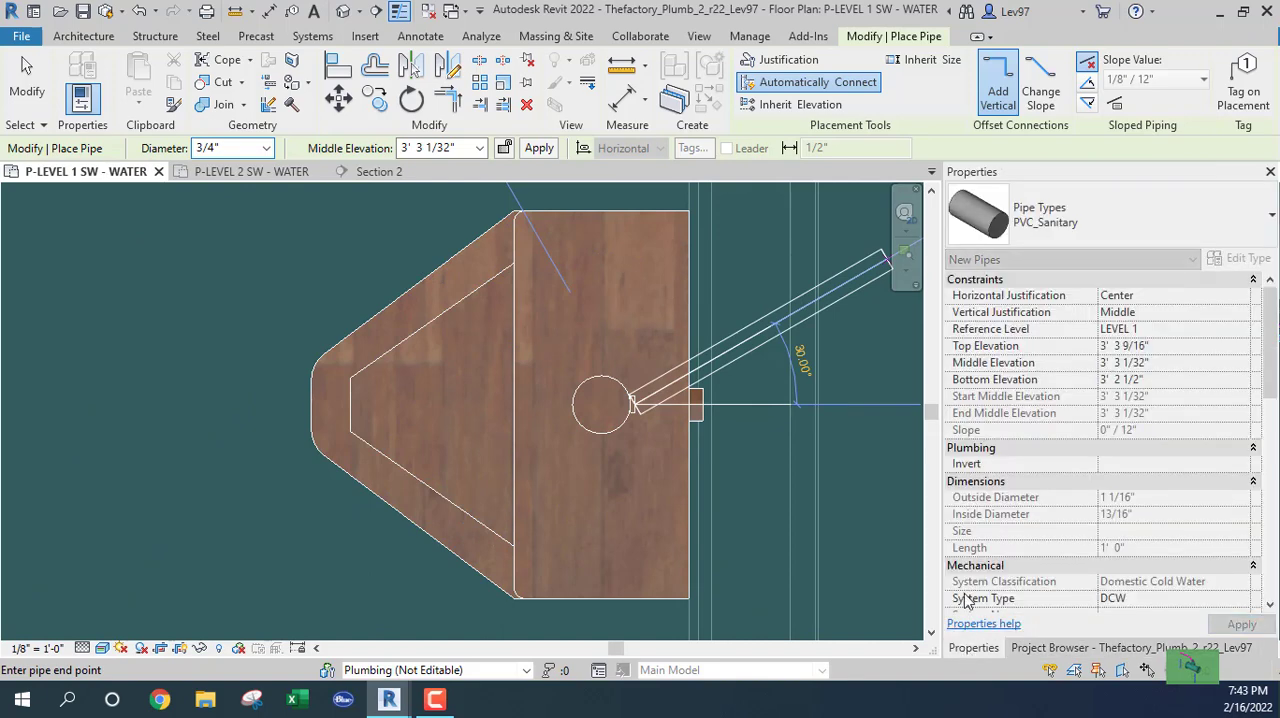
left_click(1140, 214)
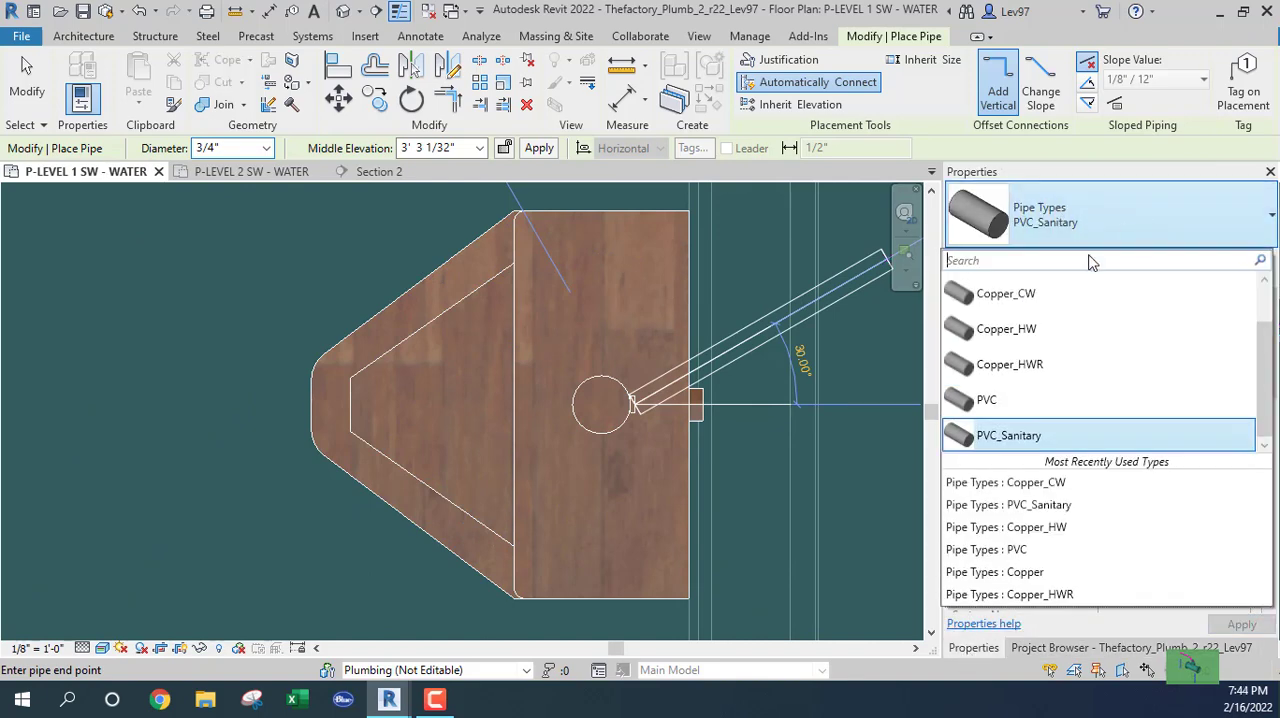
left_click(1012, 296)
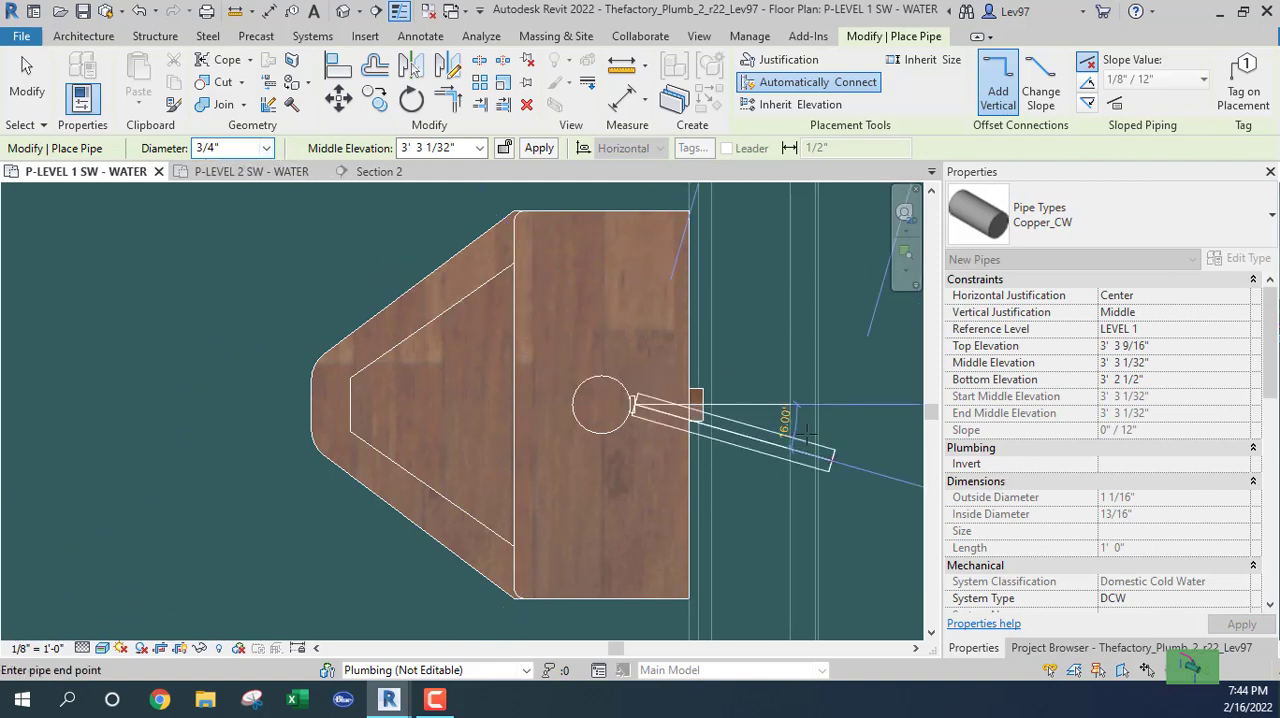
scroll(731, 404, "up", 1)
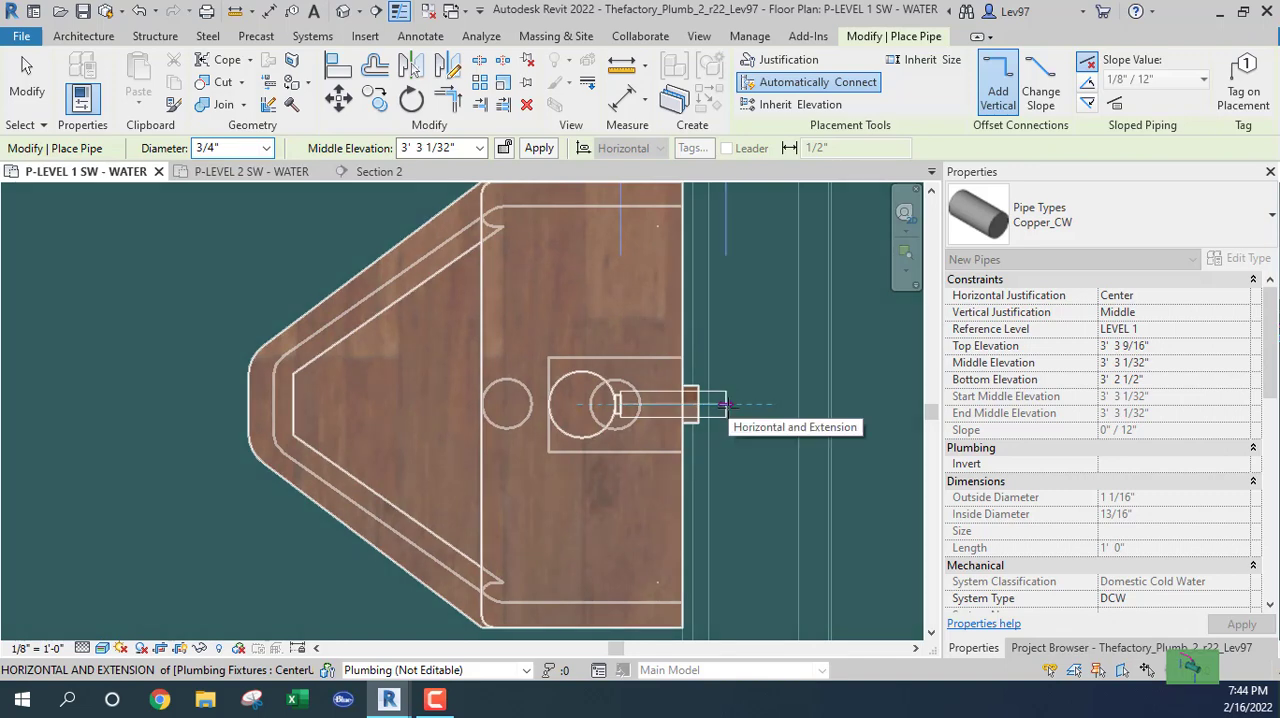
left_click(738, 404)
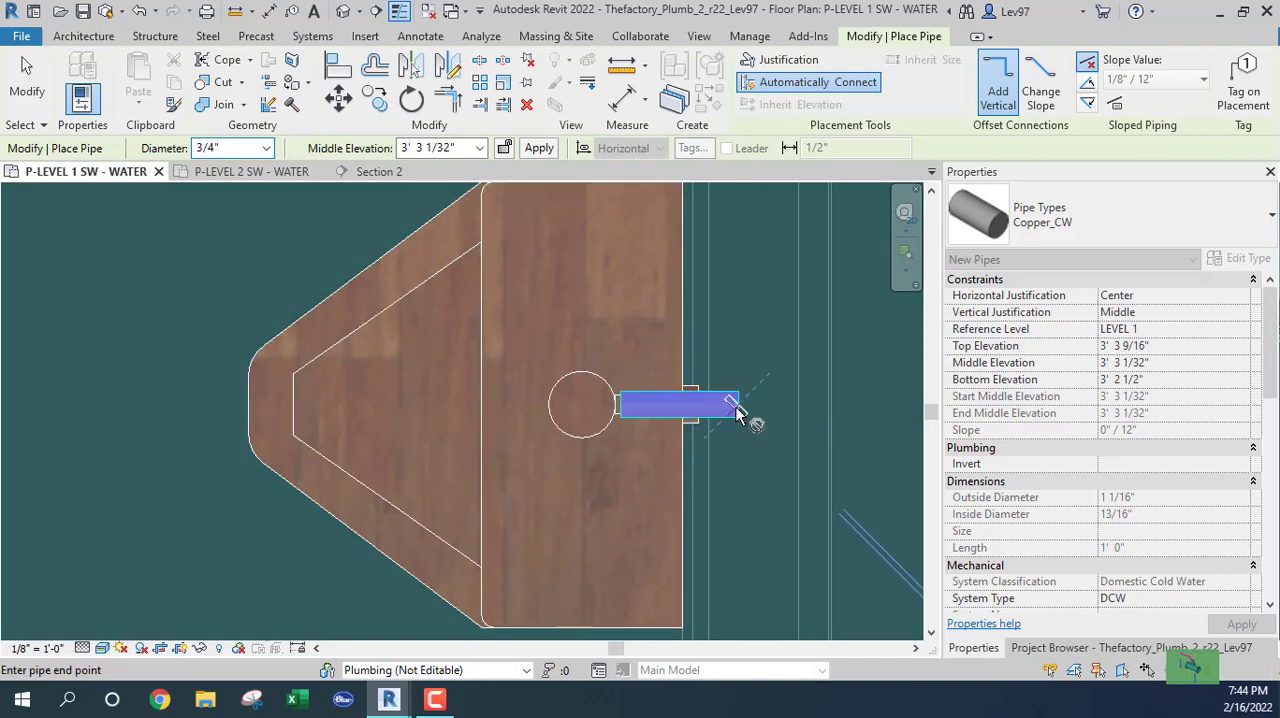
key("Escape")
key("Escape")
Draw a 3/4" Copper_CW pipe from the lower urinal's cold-water connector into the chase, turning 90° up the plan for about 6".
scroll(795, 450, "down", 3)
middle_click_drag(795, 450, 785, 262)
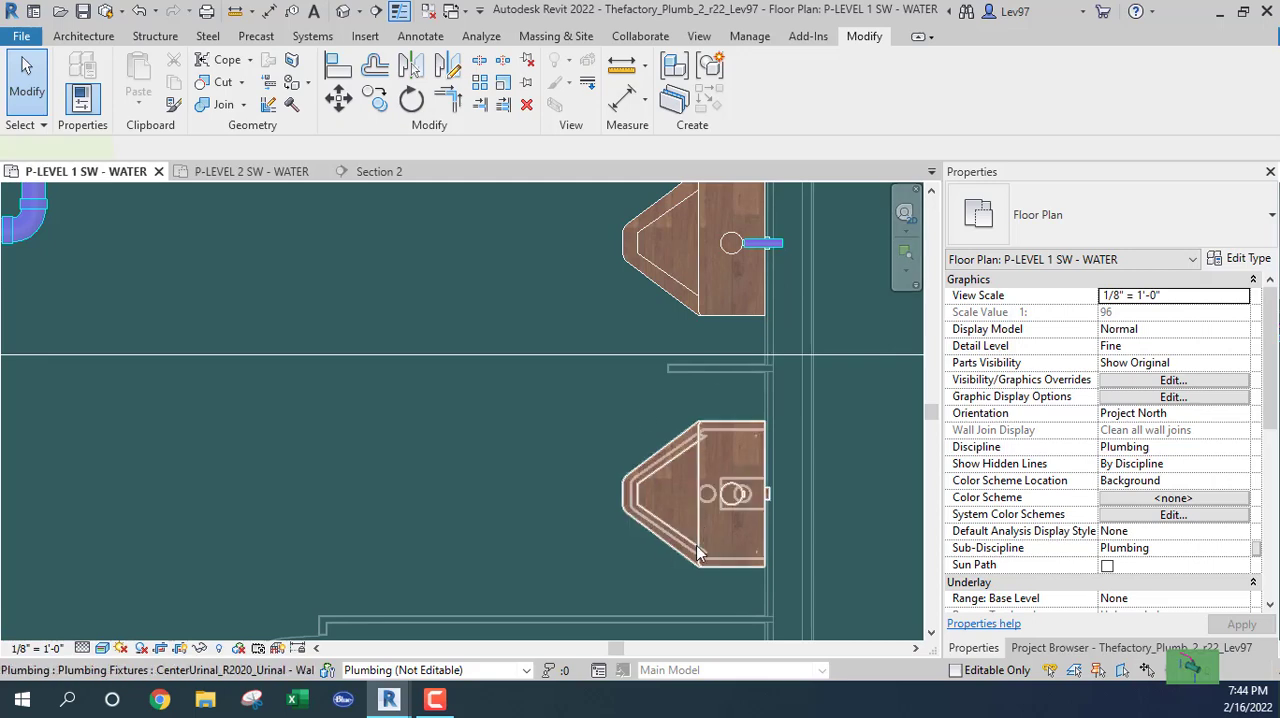
left_click(747, 497)
scroll(747, 497, "up", 5)
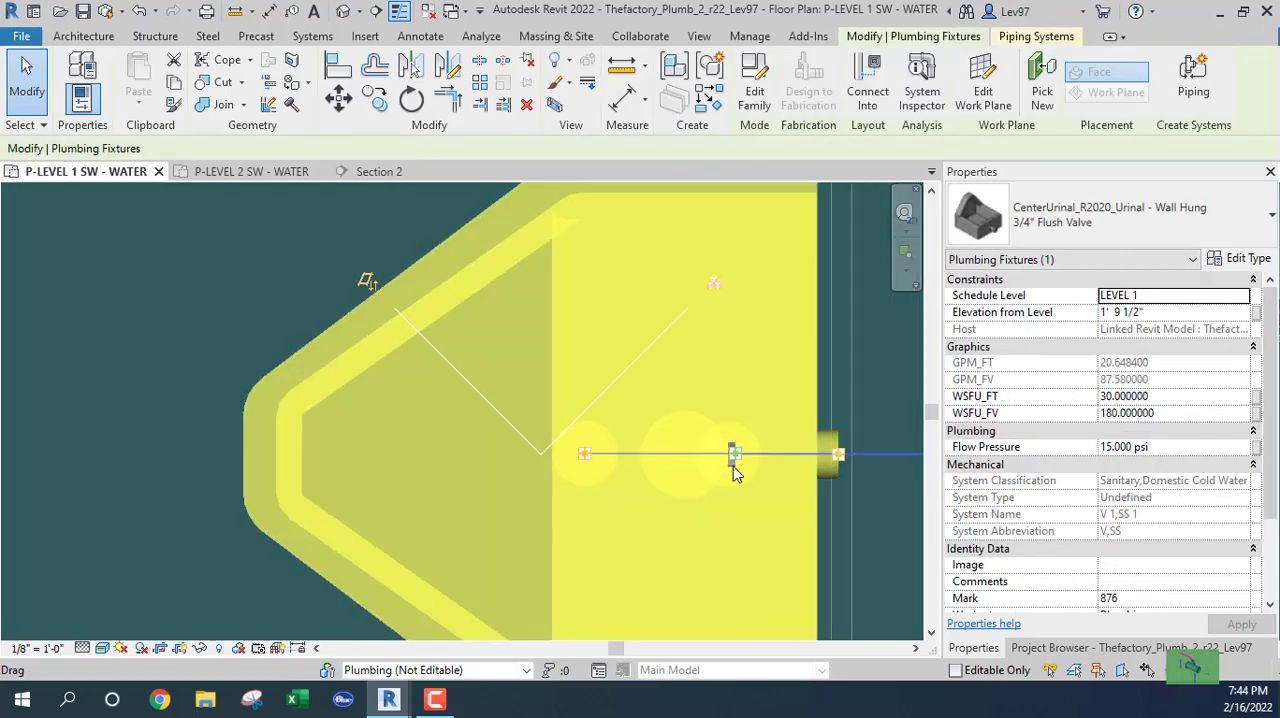
right_click(737, 458)
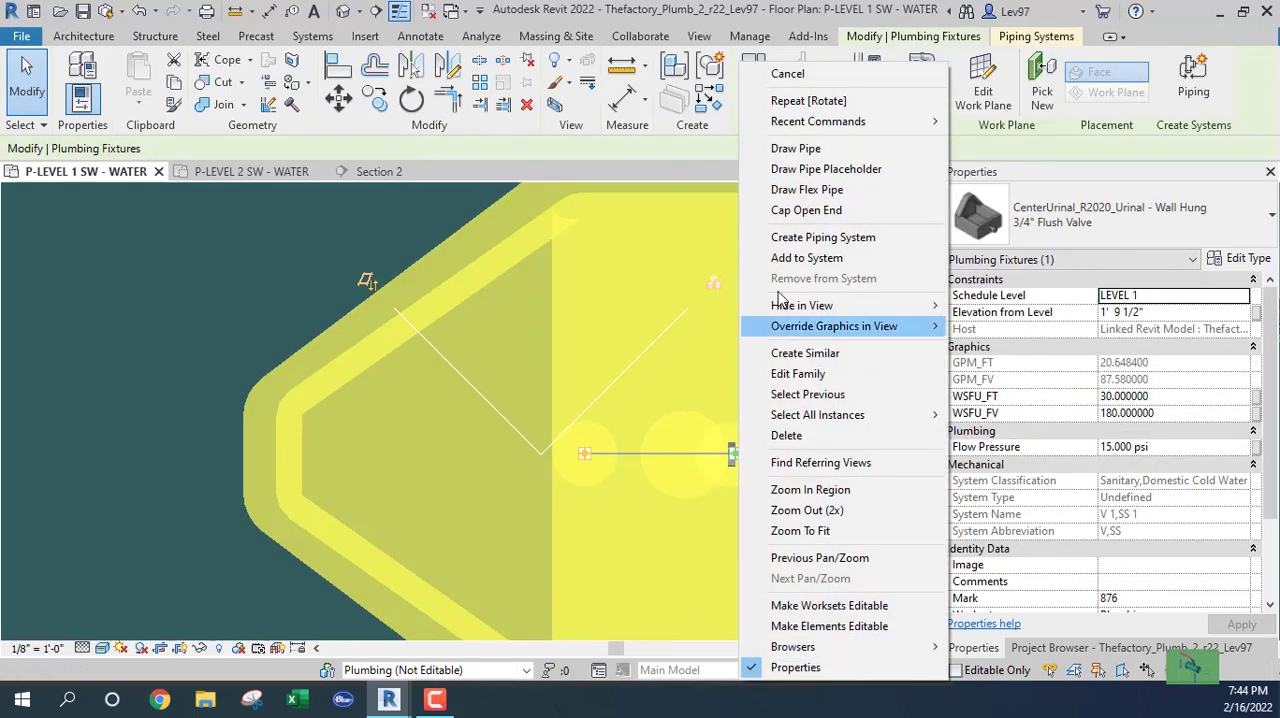
left_click(791, 150)
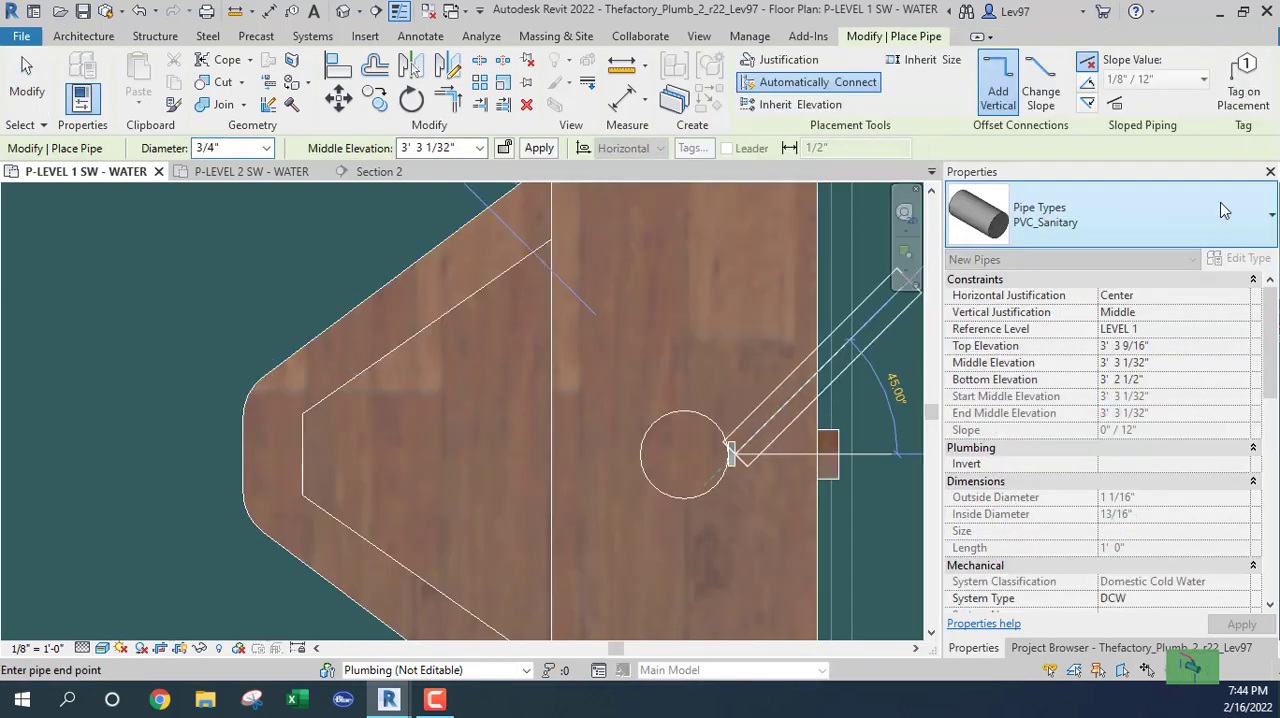
left_click(1066, 215)
left_click(1030, 293)
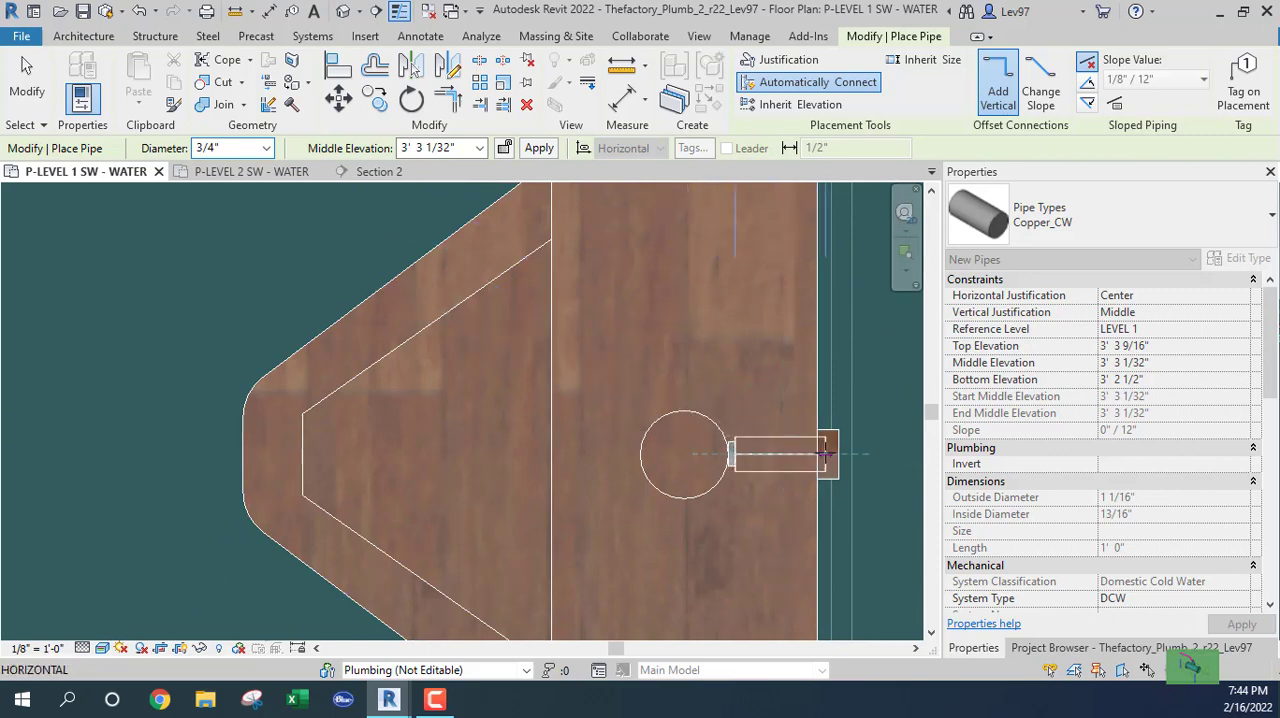
middle_click_drag(826, 456, 551, 462)
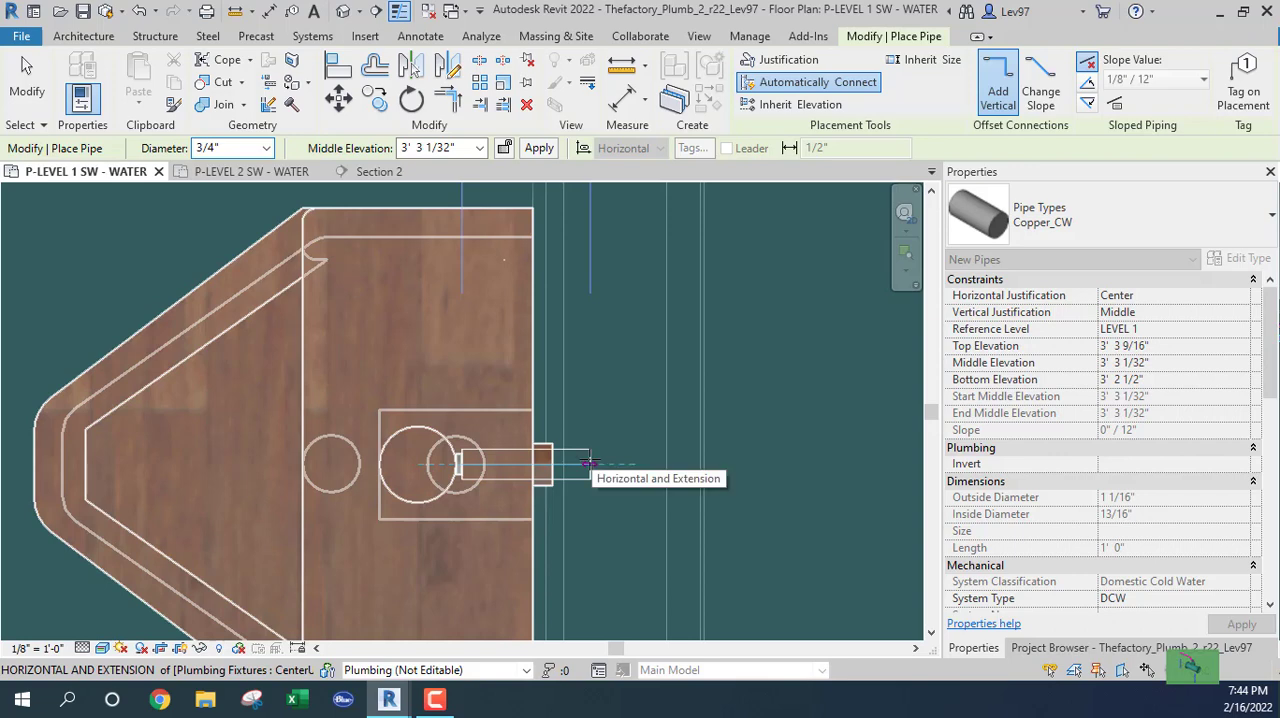
left_click(585, 463)
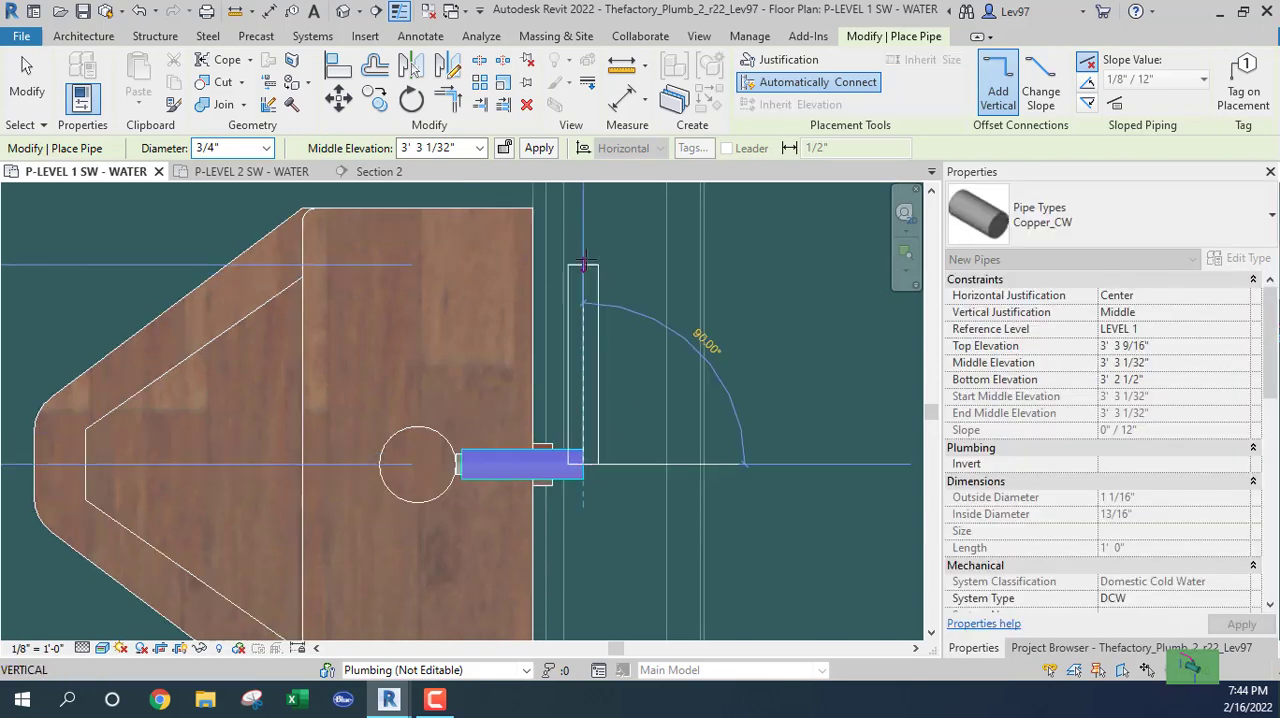
left_click(585, 247)
key("Escape")
key("Escape")
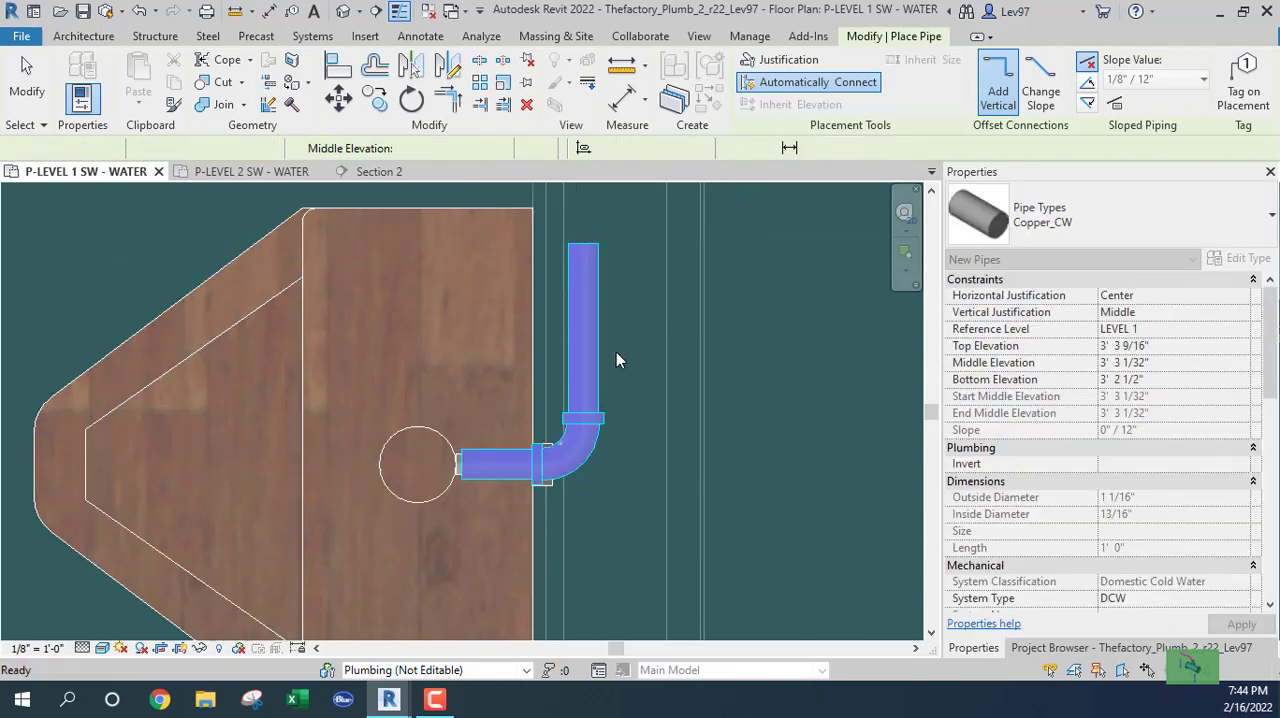
scroll(616, 352, "down", 2)
middle_click_drag(627, 353, 708, 599)
left_click(681, 330)
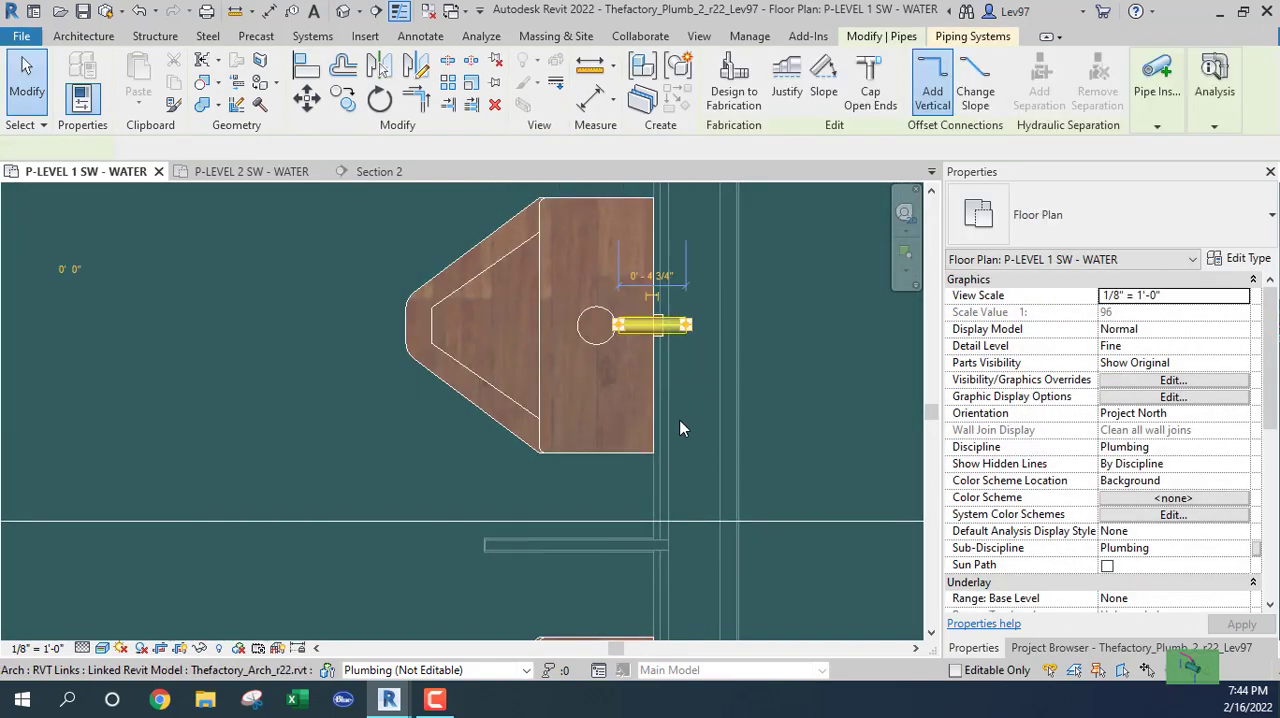
key("Escape")
Nudge the lower urinal's vertical 3/4" pipe leg three increments to the right, deeper into the chase.
scroll(684, 462, "down", 2)
middle_click_drag(708, 470, 726, 322)
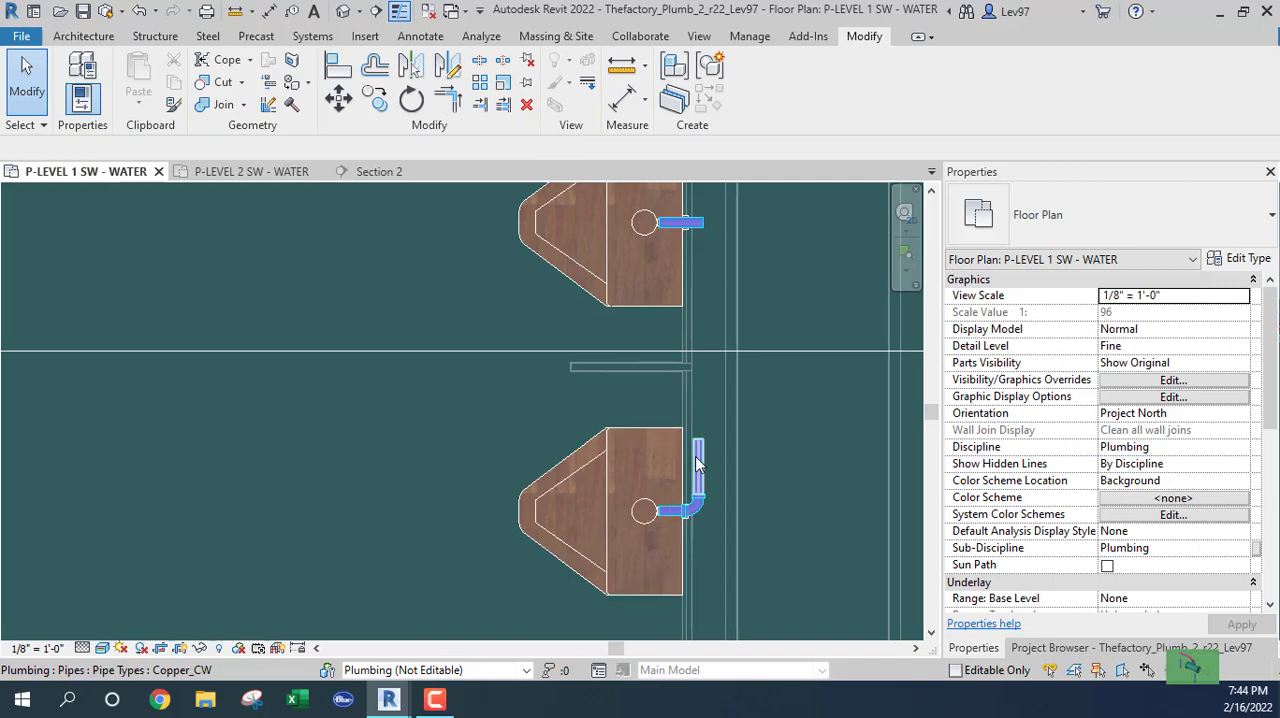
left_click(699, 460)
key("Right")
key("Right")
key("Right")
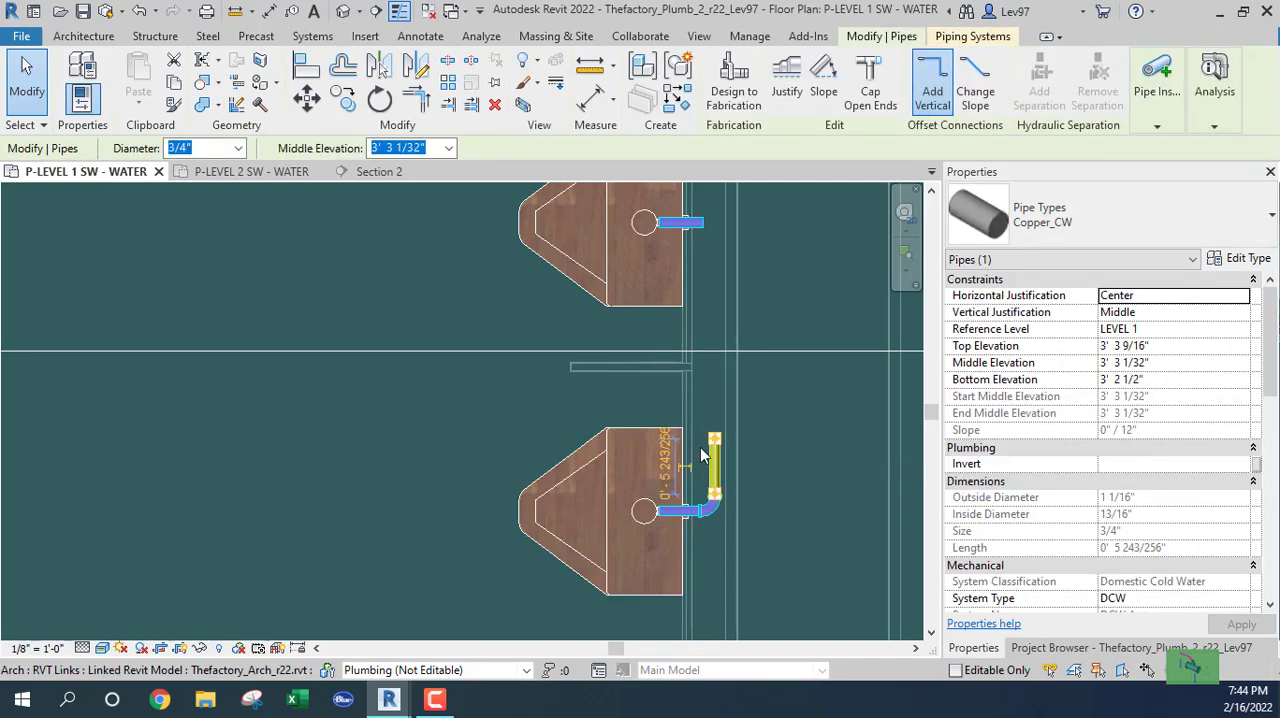
scroll(699, 457, "up", 1)
key("Escape")
middle_click_drag(698, 451, 700, 519)
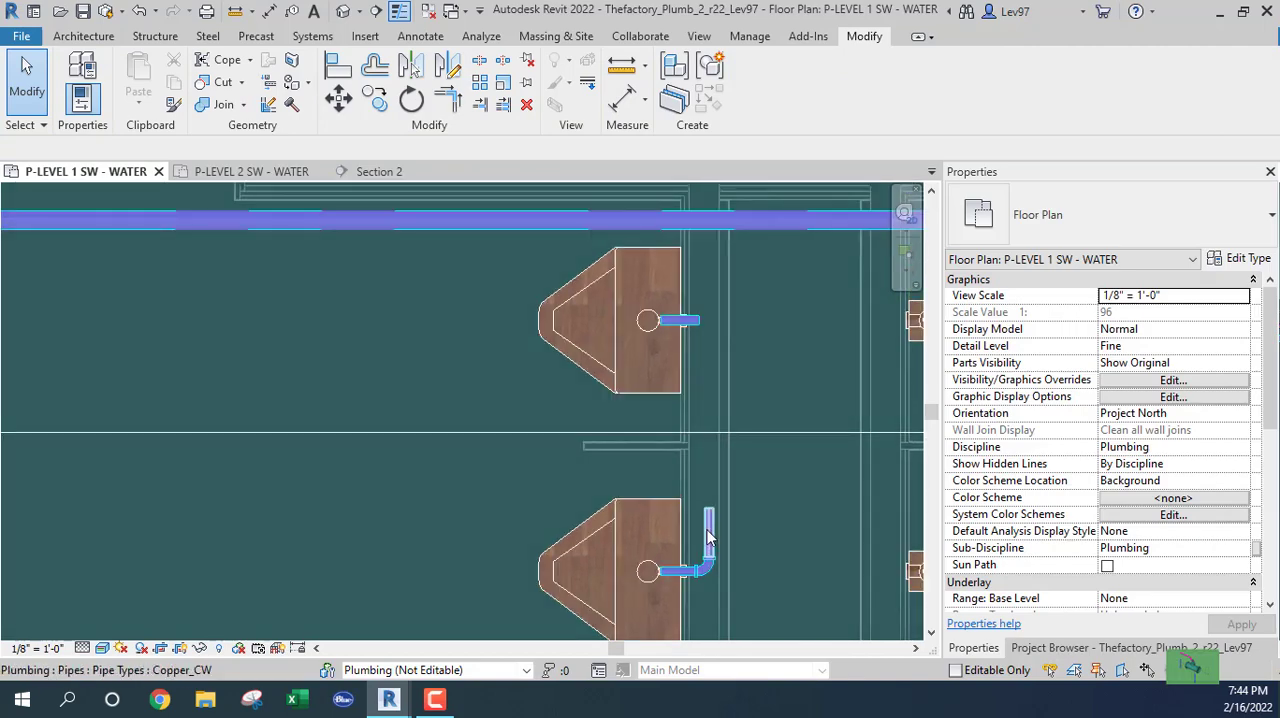
Extend the lower urinal's vertical 3/4" pipe leg up to the horizontal cold-water main with Trim/Extend Single Element.
left_click(708, 535)
key("Escape")
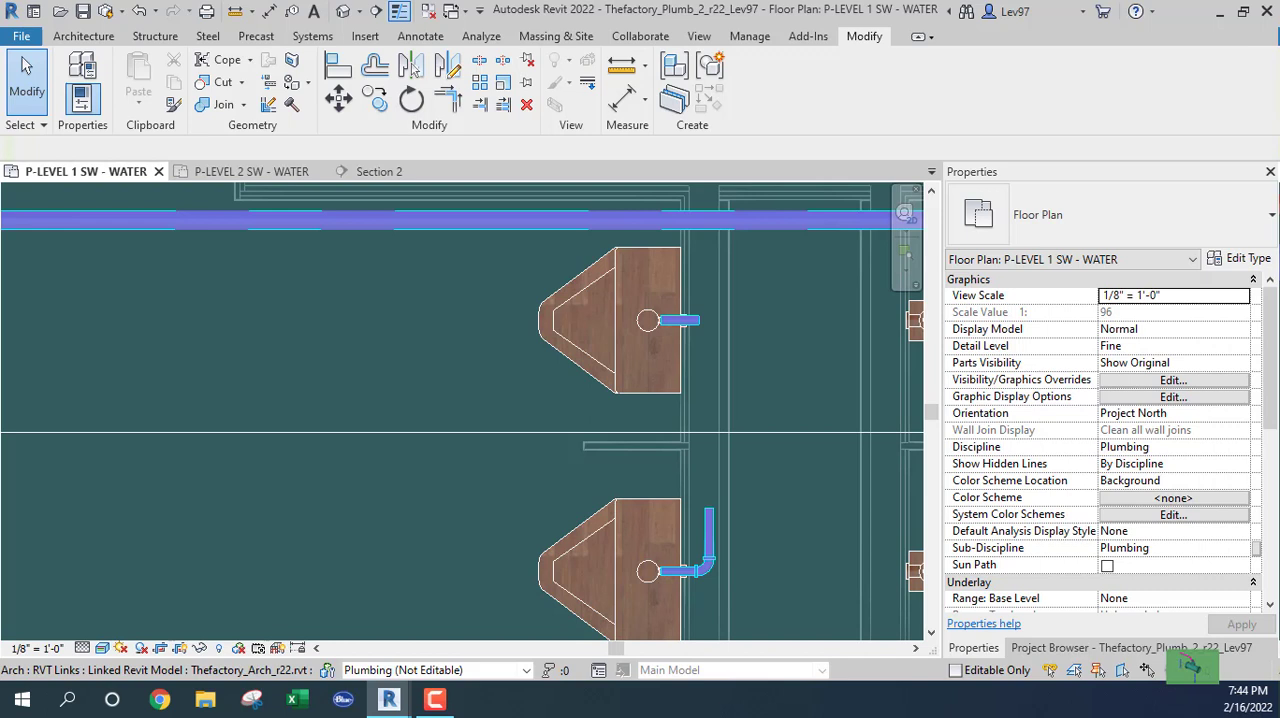
middle_click_drag(481, 497, 325, 480)
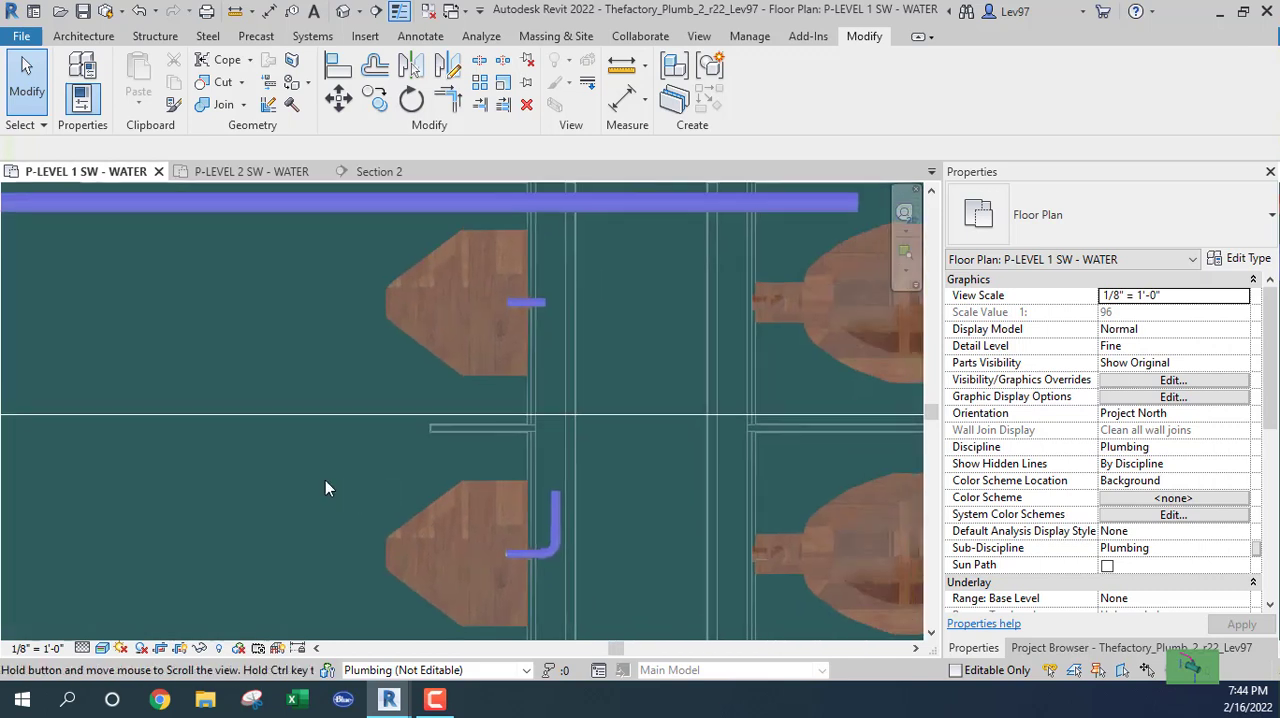
left_click(555, 495)
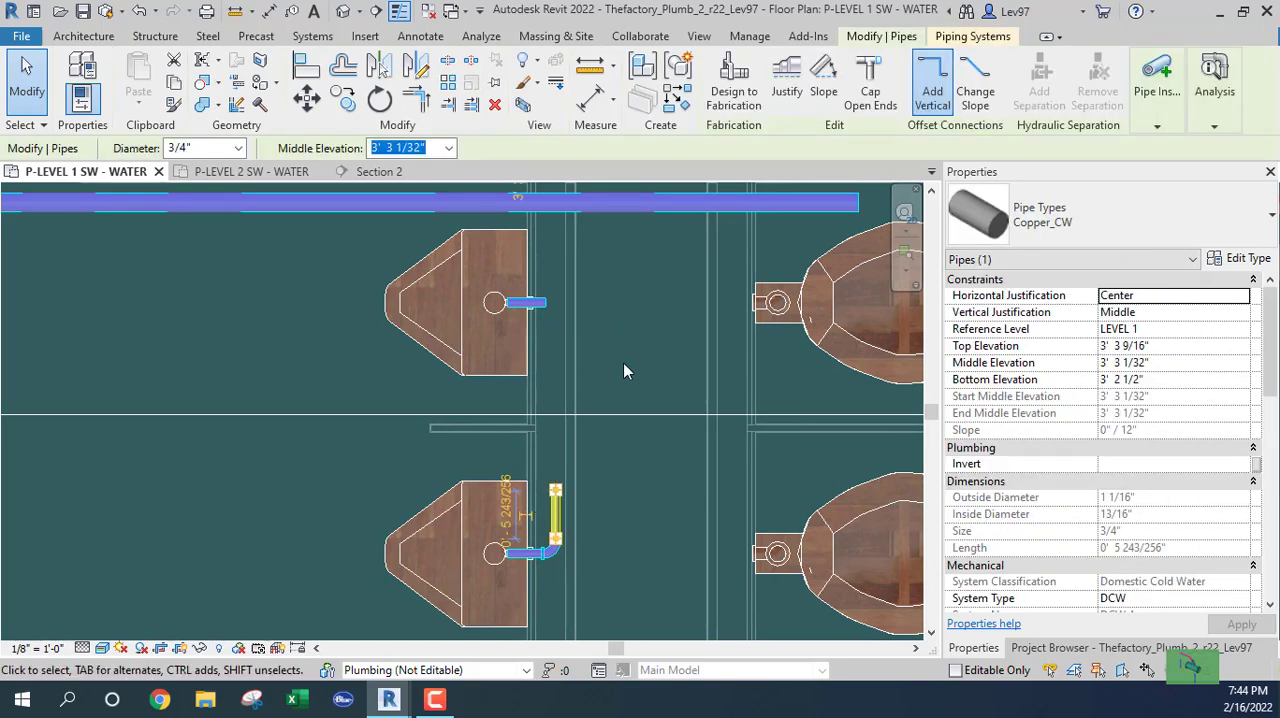
middle_click_drag(623, 363, 681, 451)
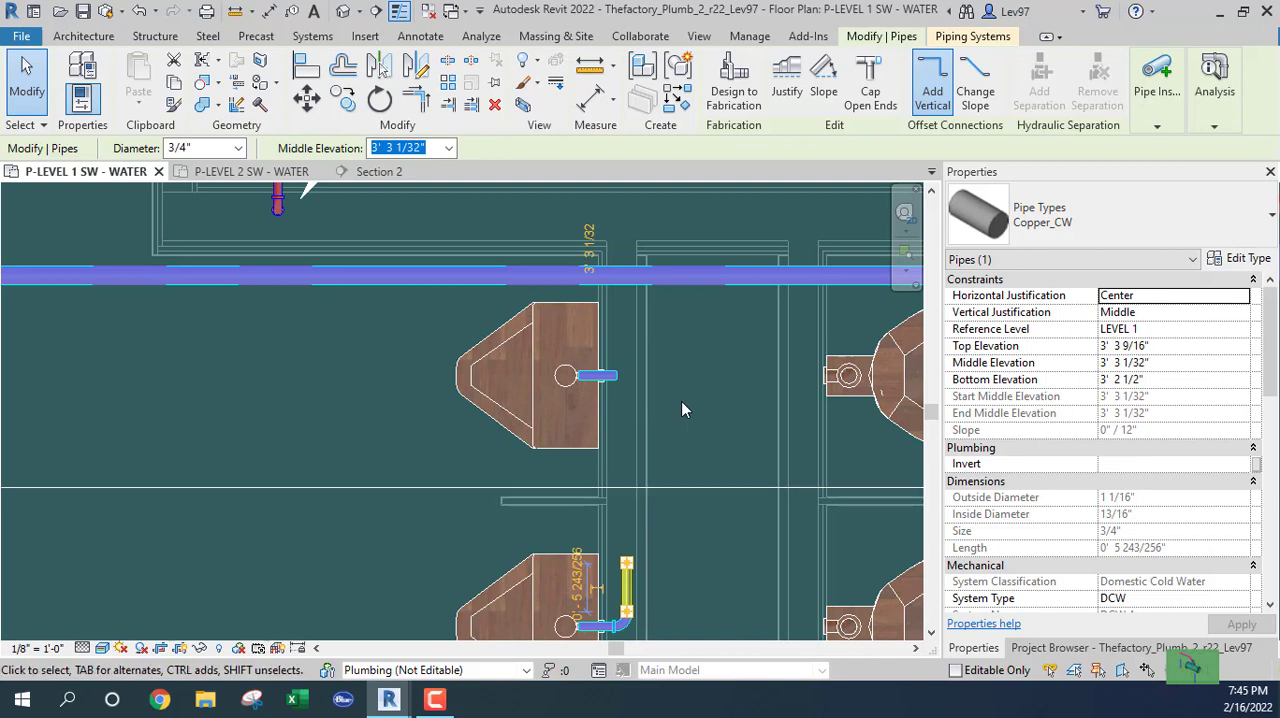
left_click(449, 449)
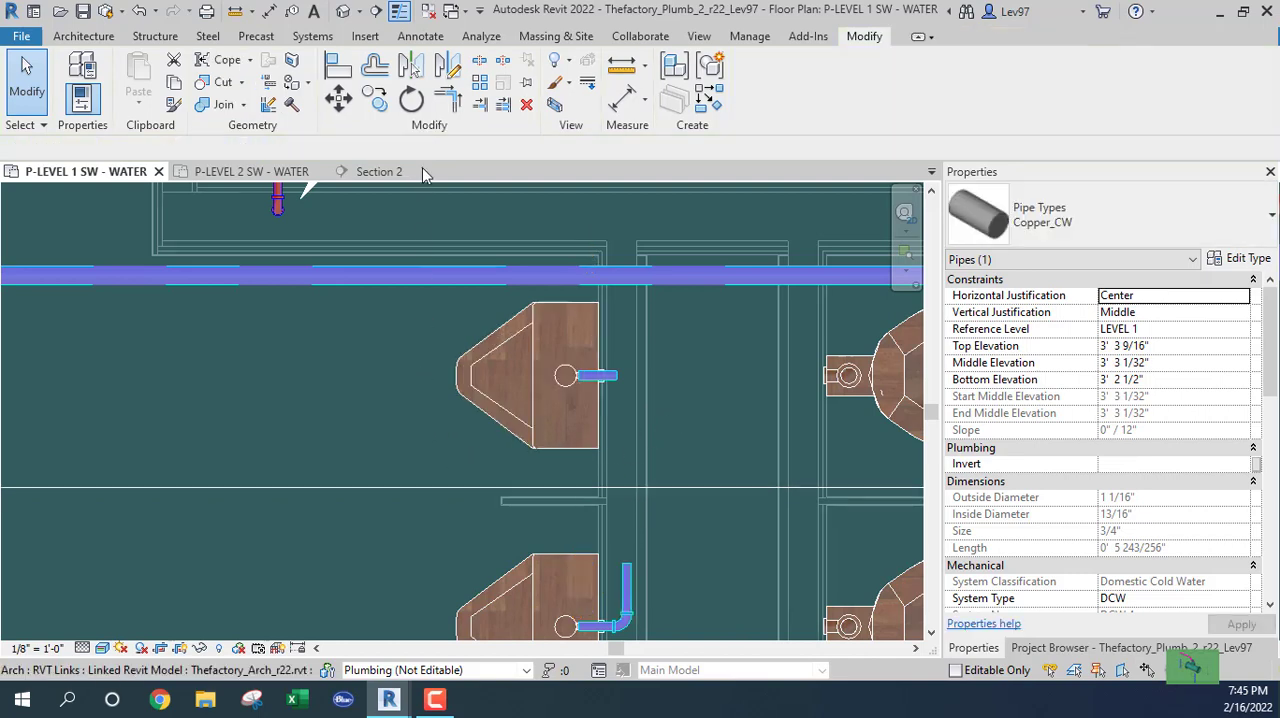
left_click(480, 104)
left_click(623, 278)
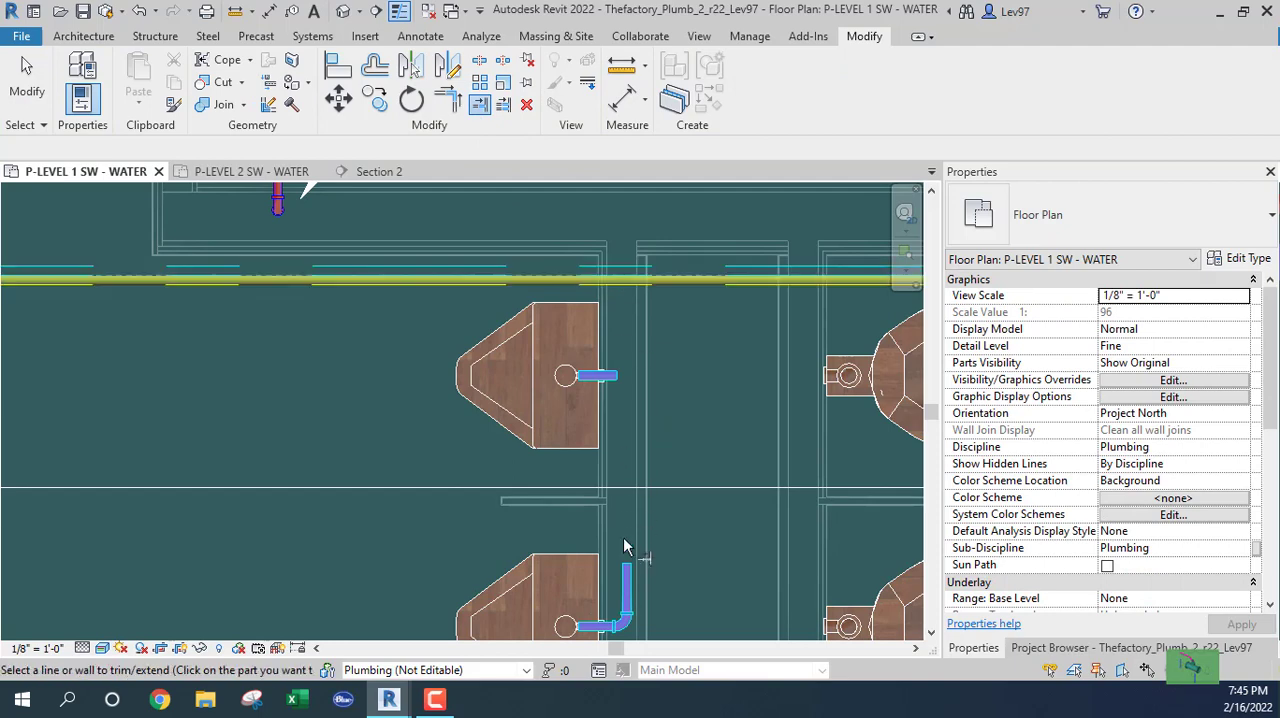
left_click(626, 572)
key("Escape")
middle_click_drag(360, 407, 343, 458)
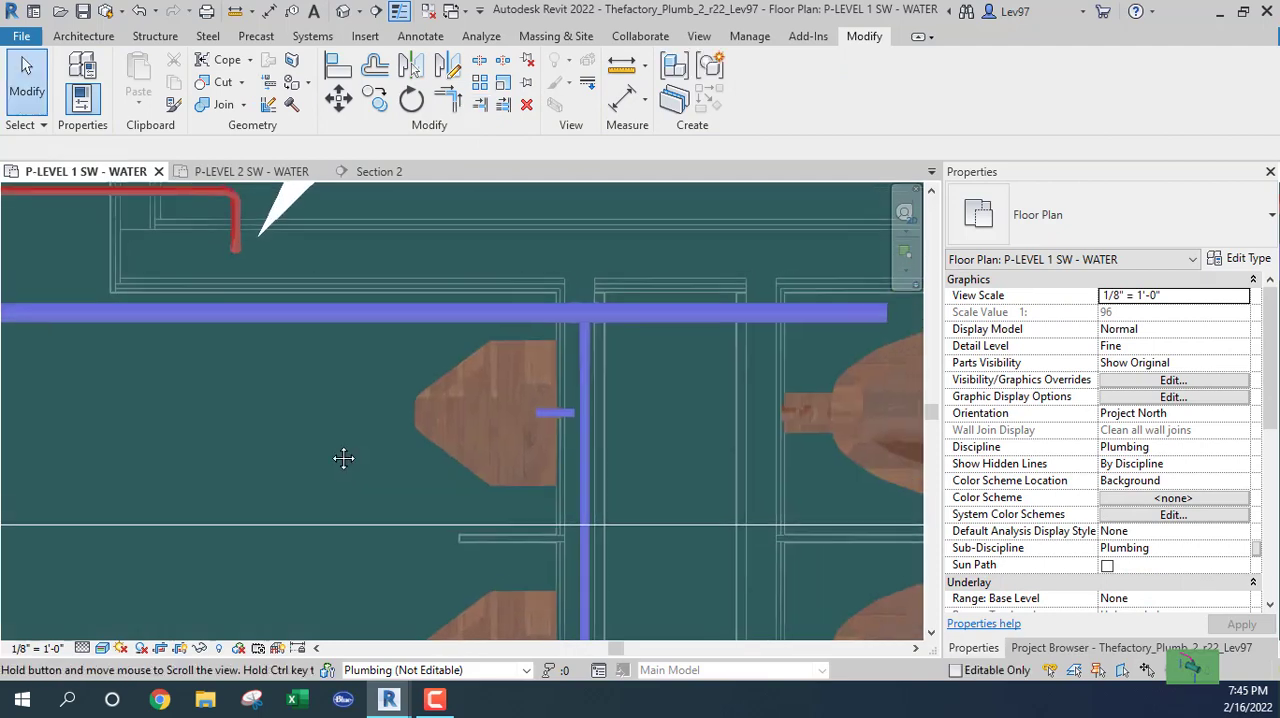
Extend the upper urinal's 3/4" stub to the vertical urinal branch in the chase with Trim/Extend Single Element.
left_click(480, 104)
left_click(583, 389)
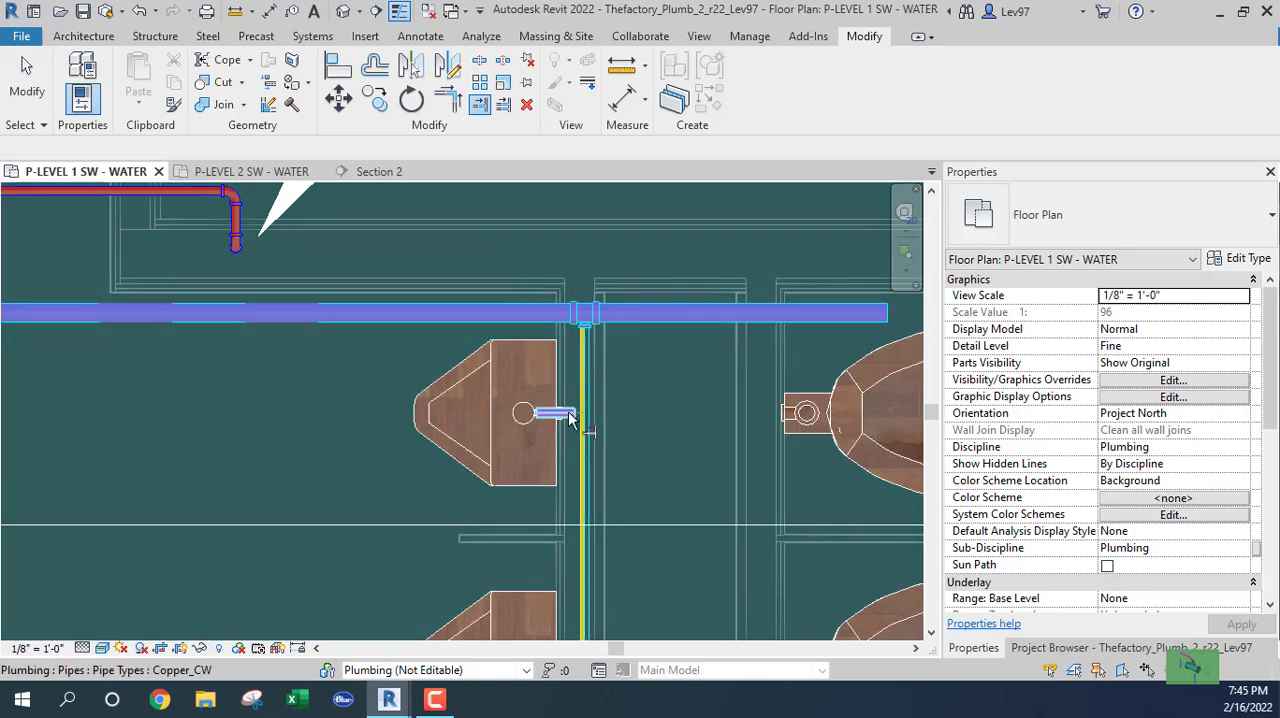
left_click(568, 418)
key("Escape")
key("Escape")
middle_click_drag(347, 371, 335, 430)
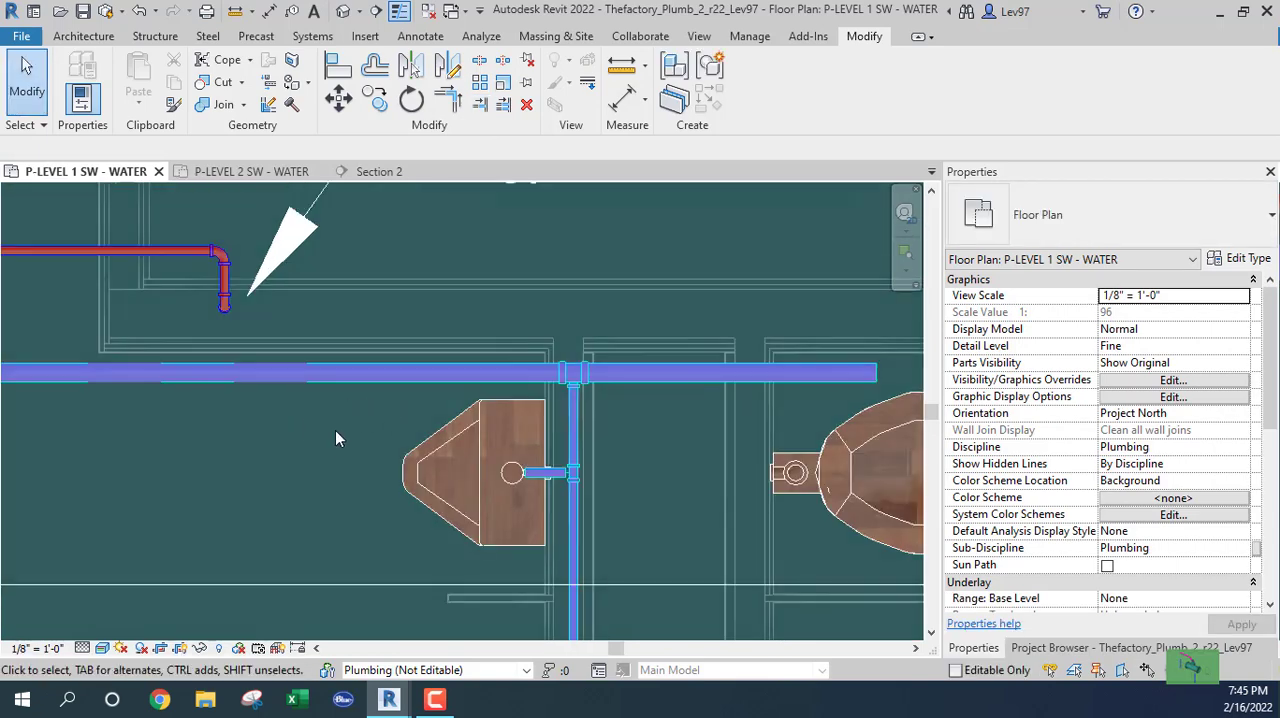
Check the flow and fixture-unit properties of the branch pipe between the main and the upper urinal's tee.
left_click(576, 432)
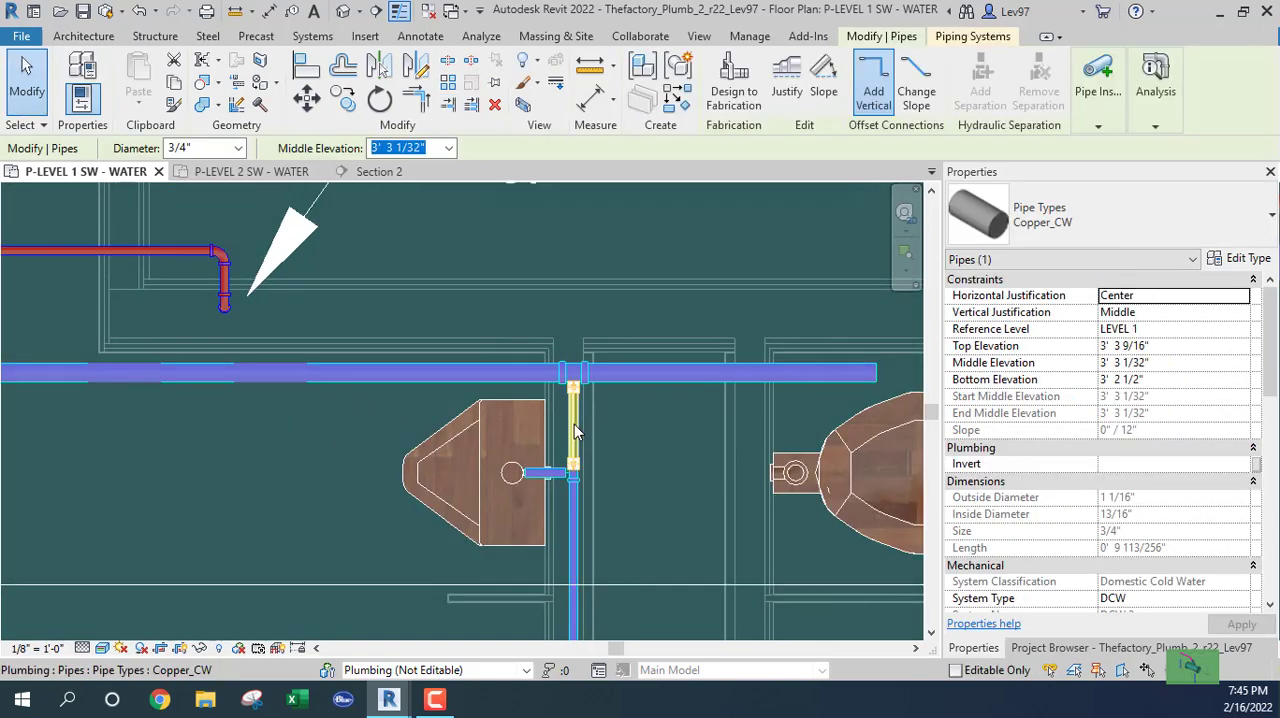
scroll(1035, 485, "down", 6)
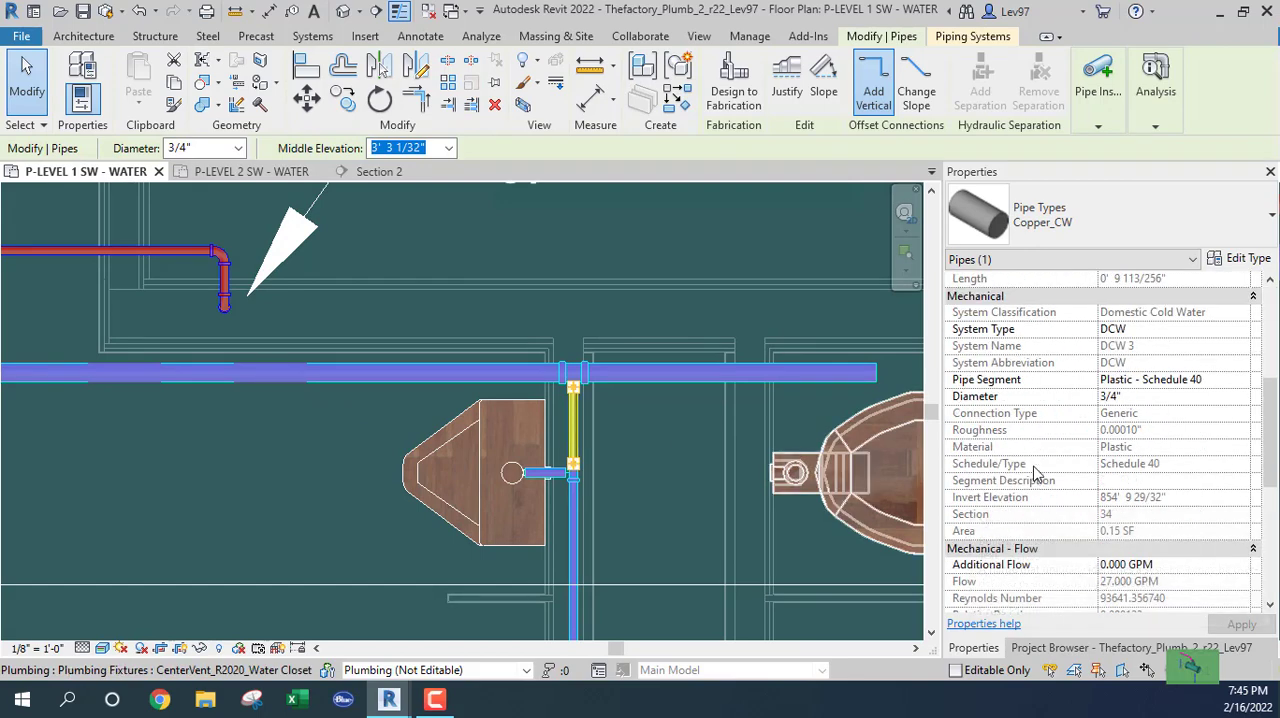
scroll(1100, 420, "down", 5)
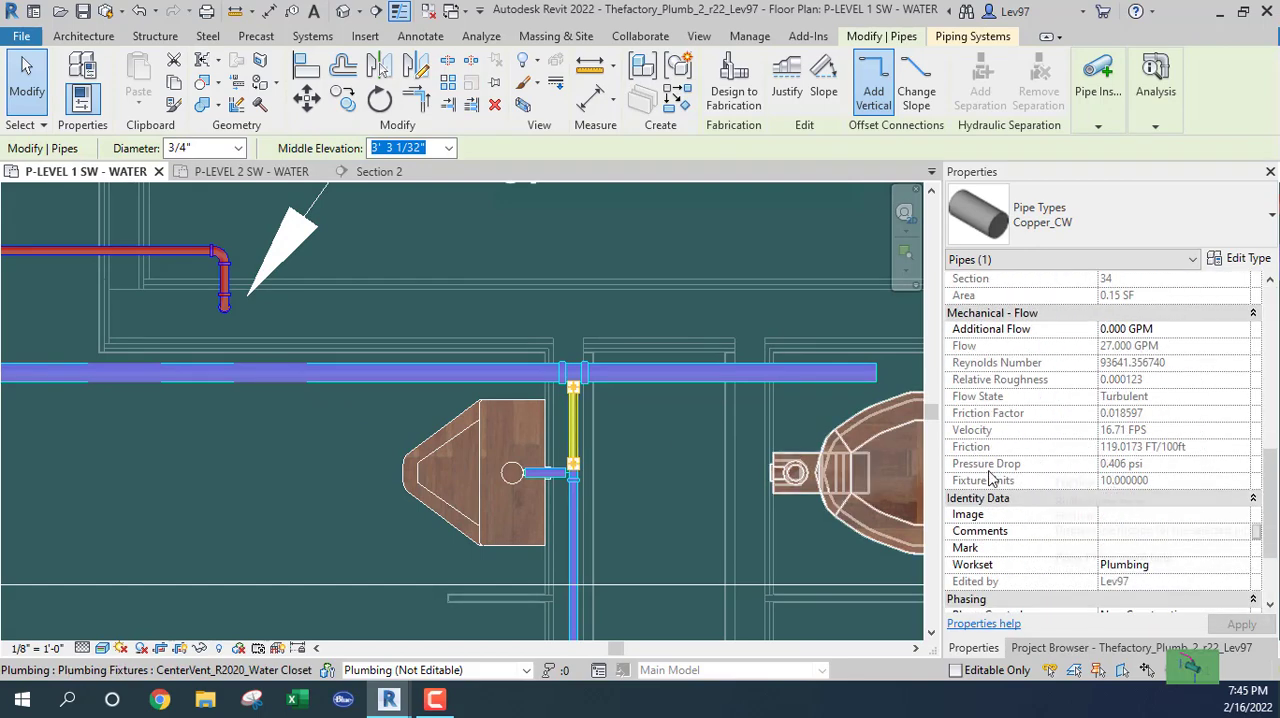
left_click(290, 488)
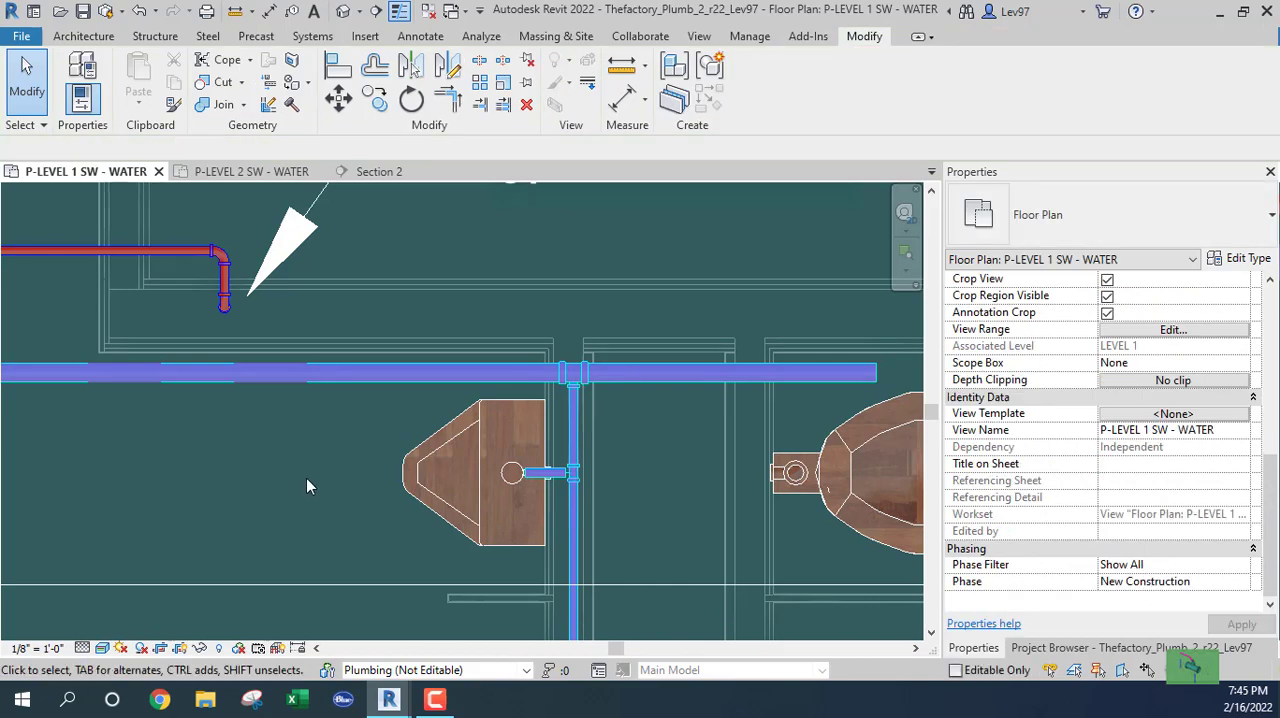
Inspect the lowest water closet on the left side of the chase and its pipe connectors.
scroll(313, 485, "down", 2)
middle_click_drag(325, 467, 309, 297)
scroll(260, 440, "down", 1)
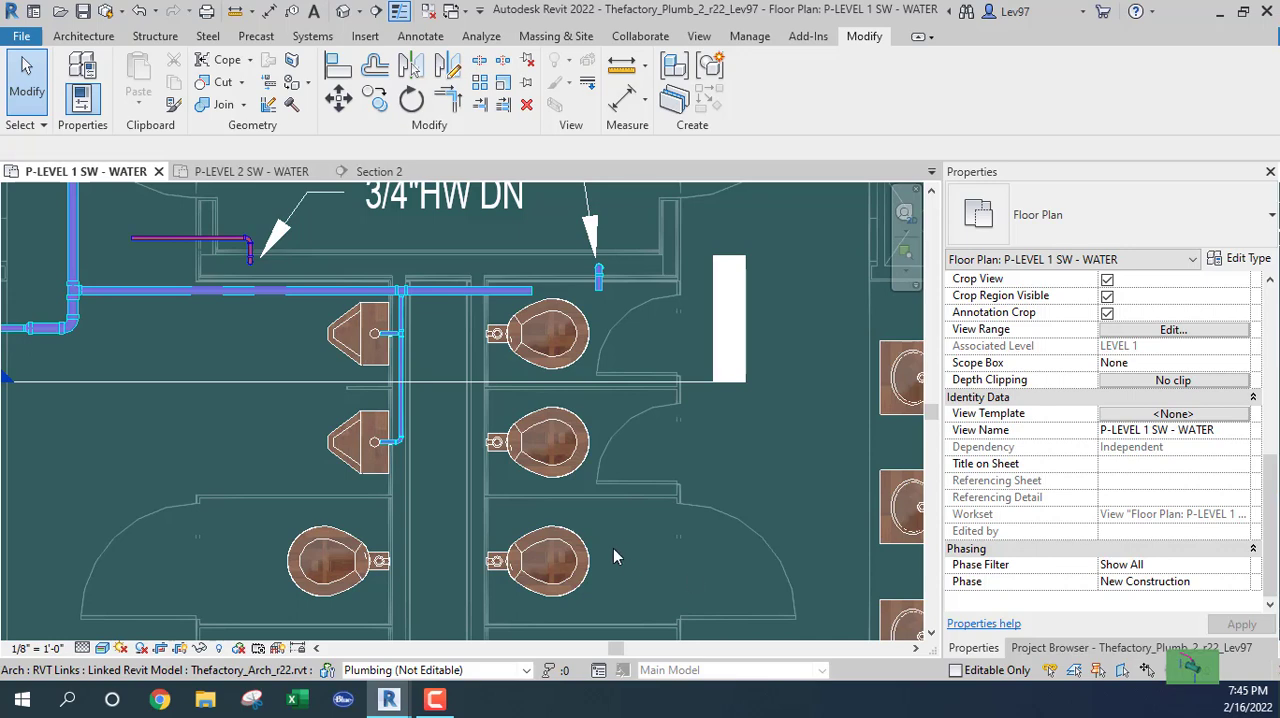
scroll(268, 446, "down", 1)
middle_click_drag(309, 523, 412, 366)
left_click(400, 455)
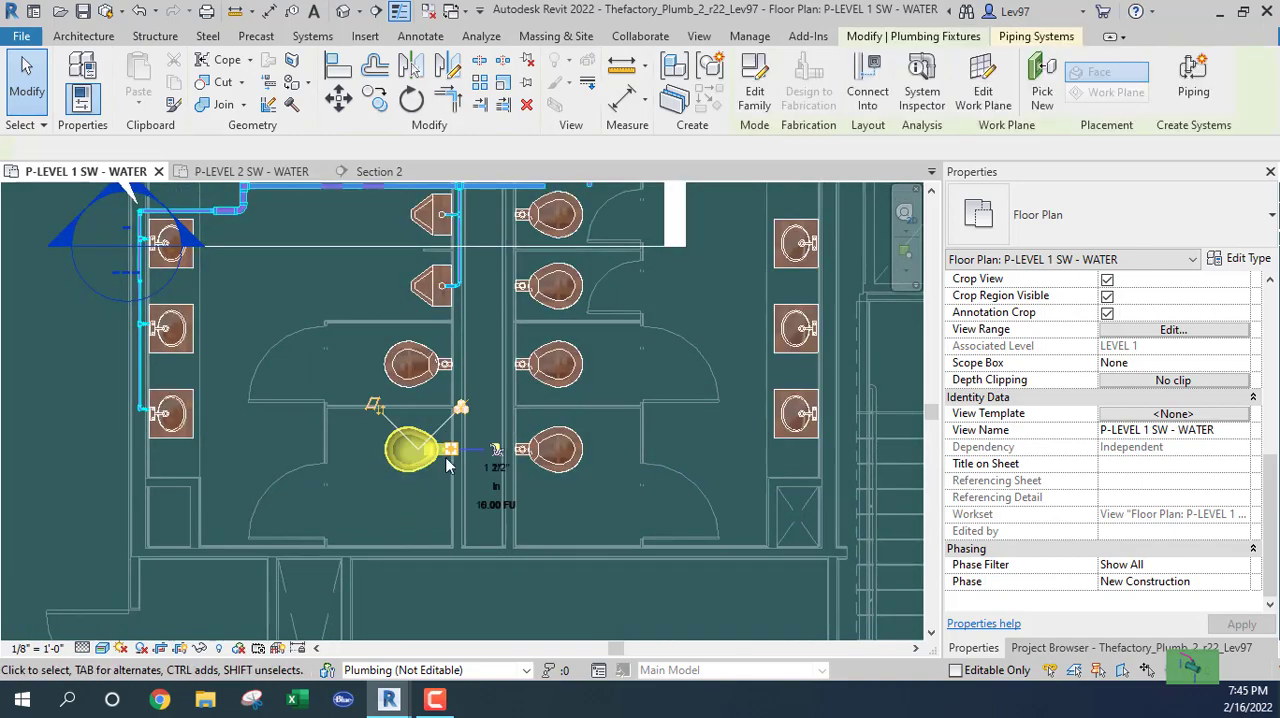
scroll(430, 455, "up", 2)
scroll(460, 460, "up", 5)
left_click(478, 464)
scroll(493, 468, "down", 7)
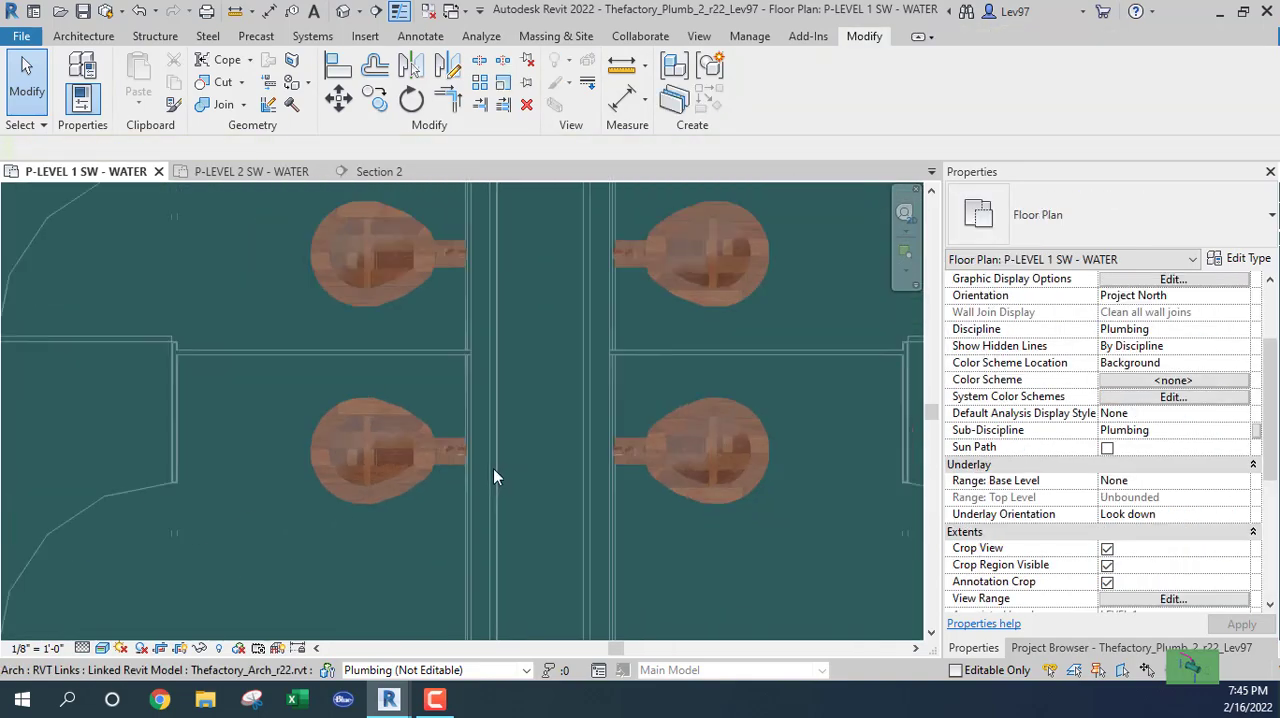
scroll(386, 371, "down", 1)
Move the Section 2 line down the plan to just below the lowest pair of water closets.
left_click(351, 240)
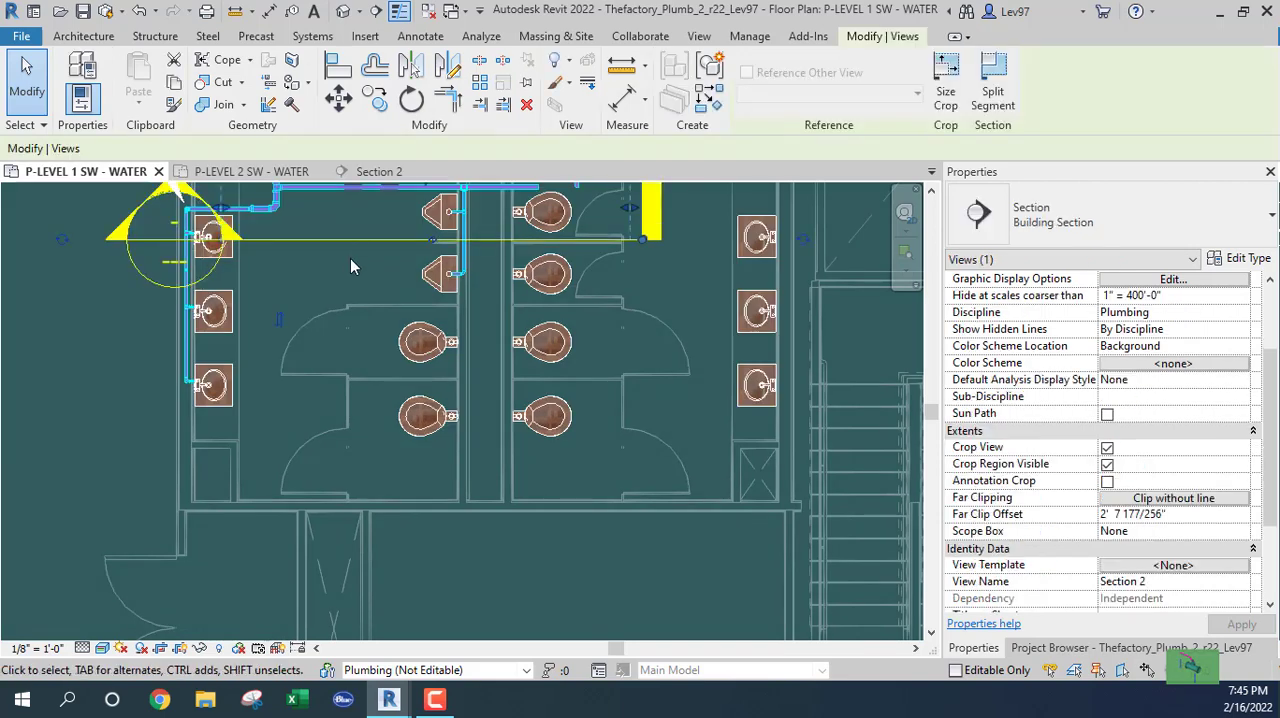
left_click_drag(351, 237, 412, 449)
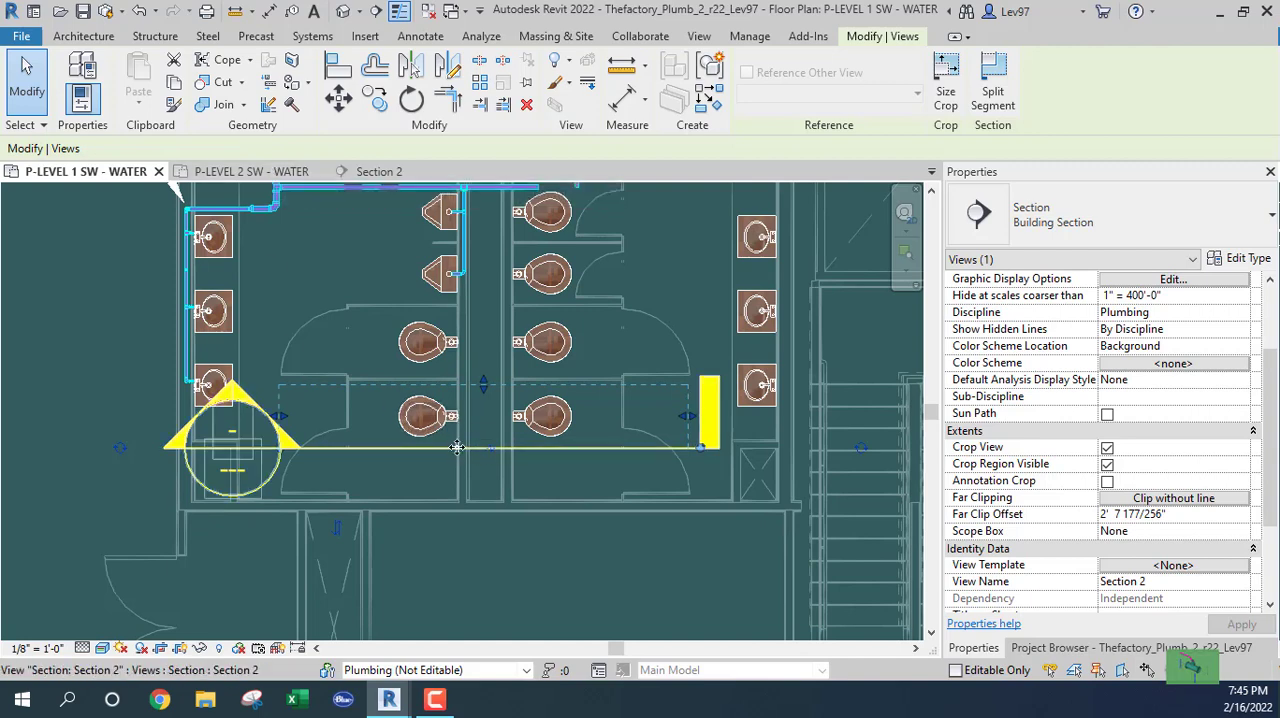
scroll(450, 425, "up", 3)
scroll(458, 422, "up", 3)
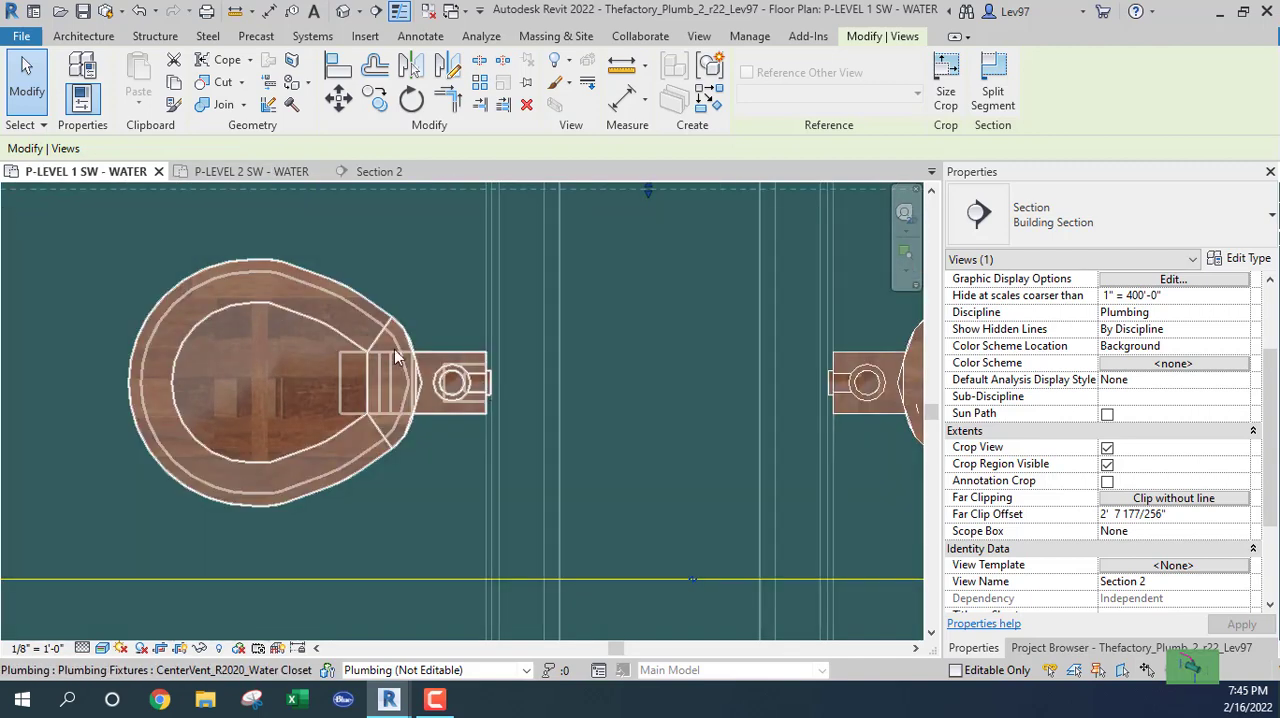
key("Escape")
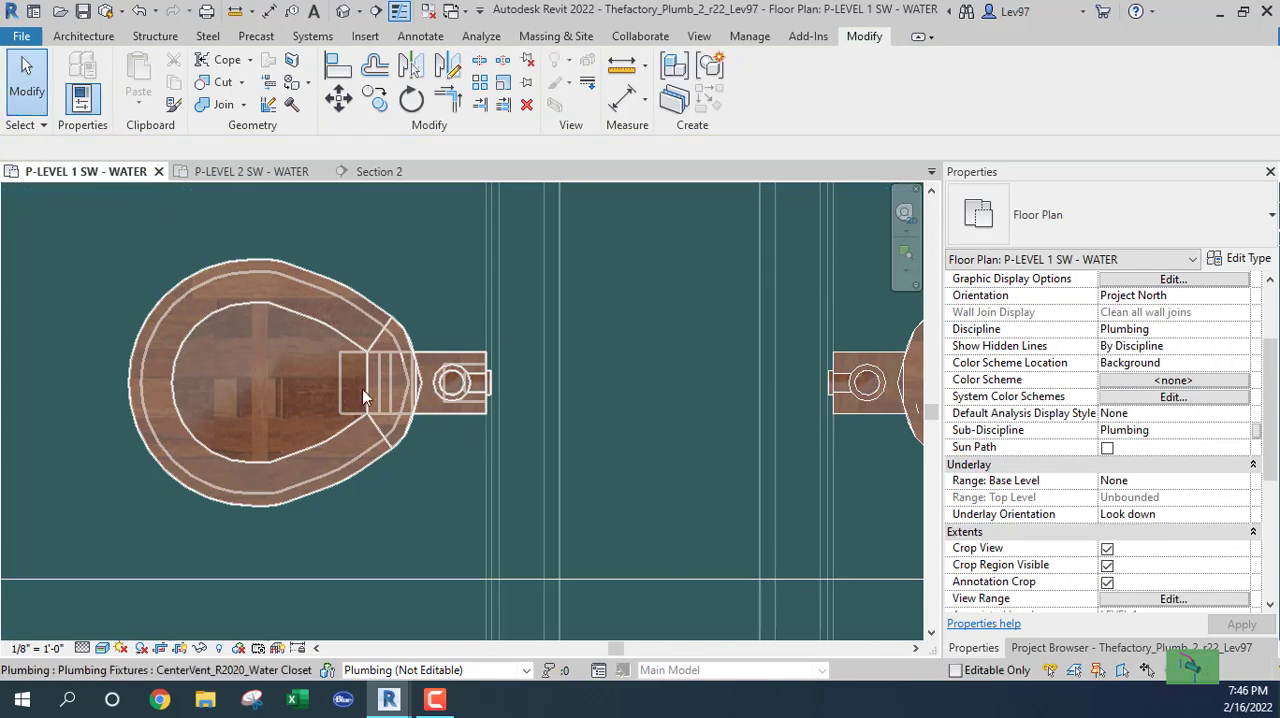
Draw a 1 1/2" Copper_CW stub from the lowest left water closet's cold-water connector straight into the chase.
left_click(380, 415)
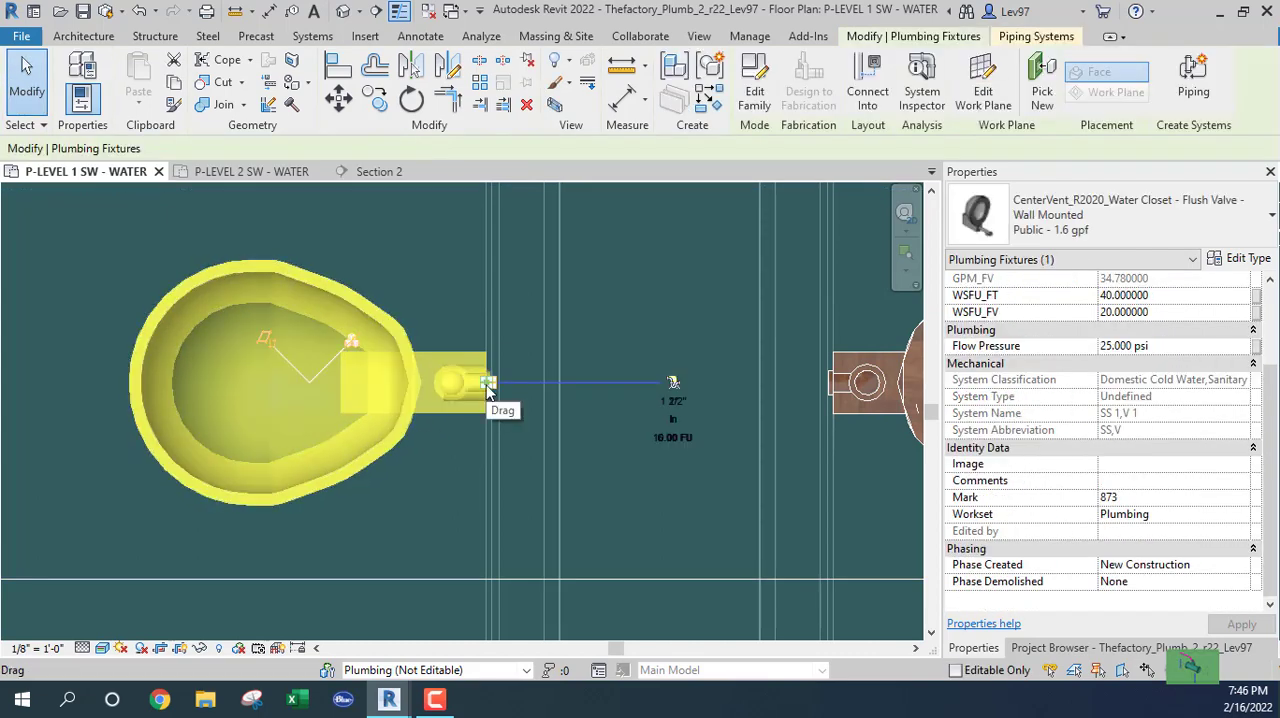
right_click(489, 388)
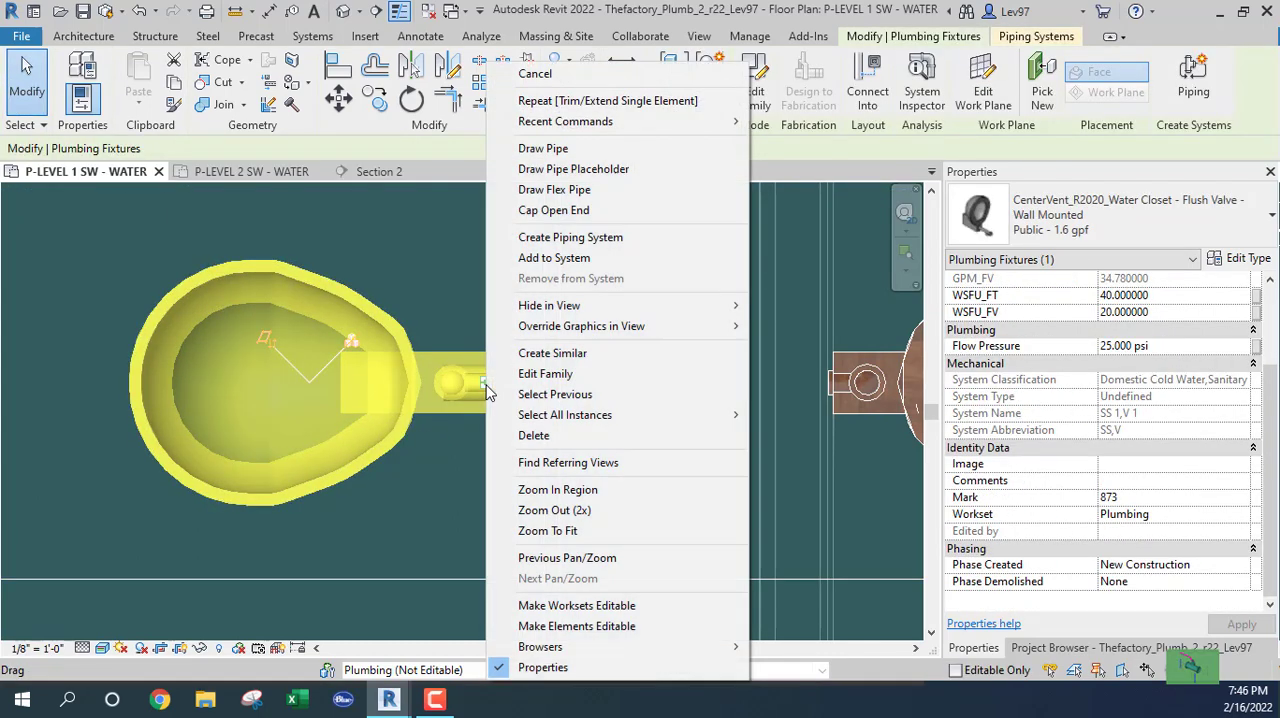
left_click(560, 148)
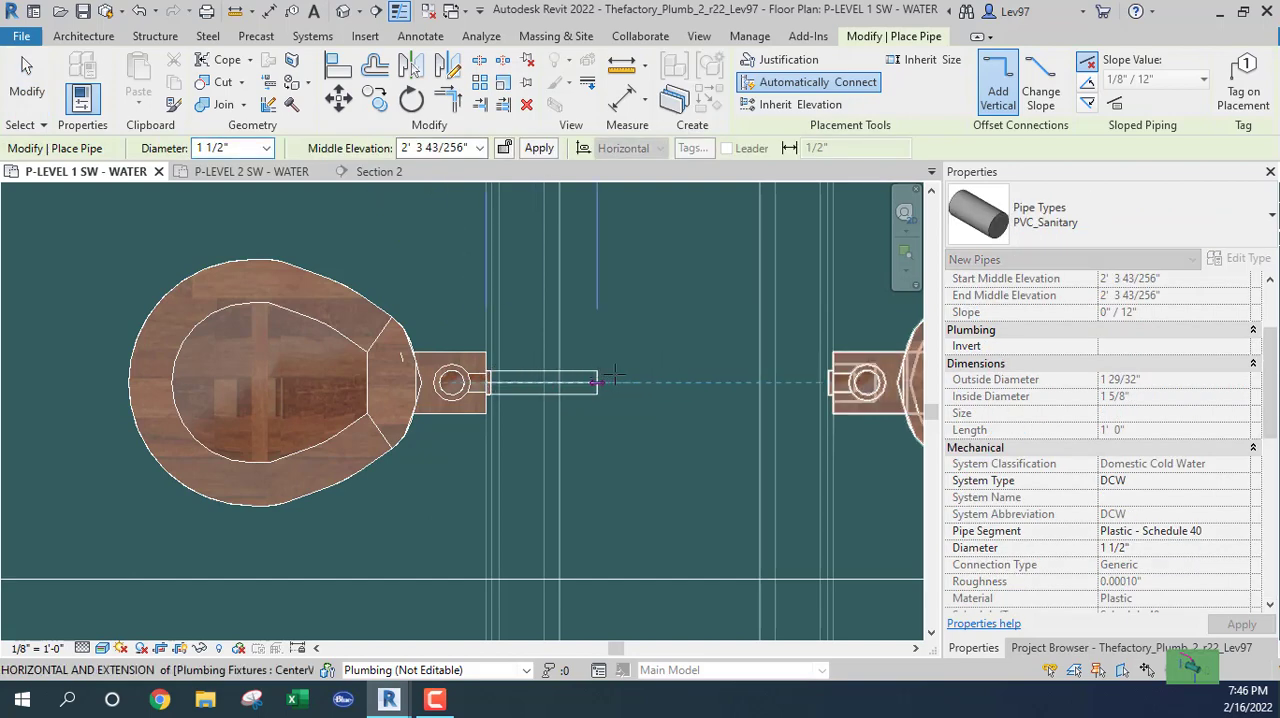
left_click(1169, 222)
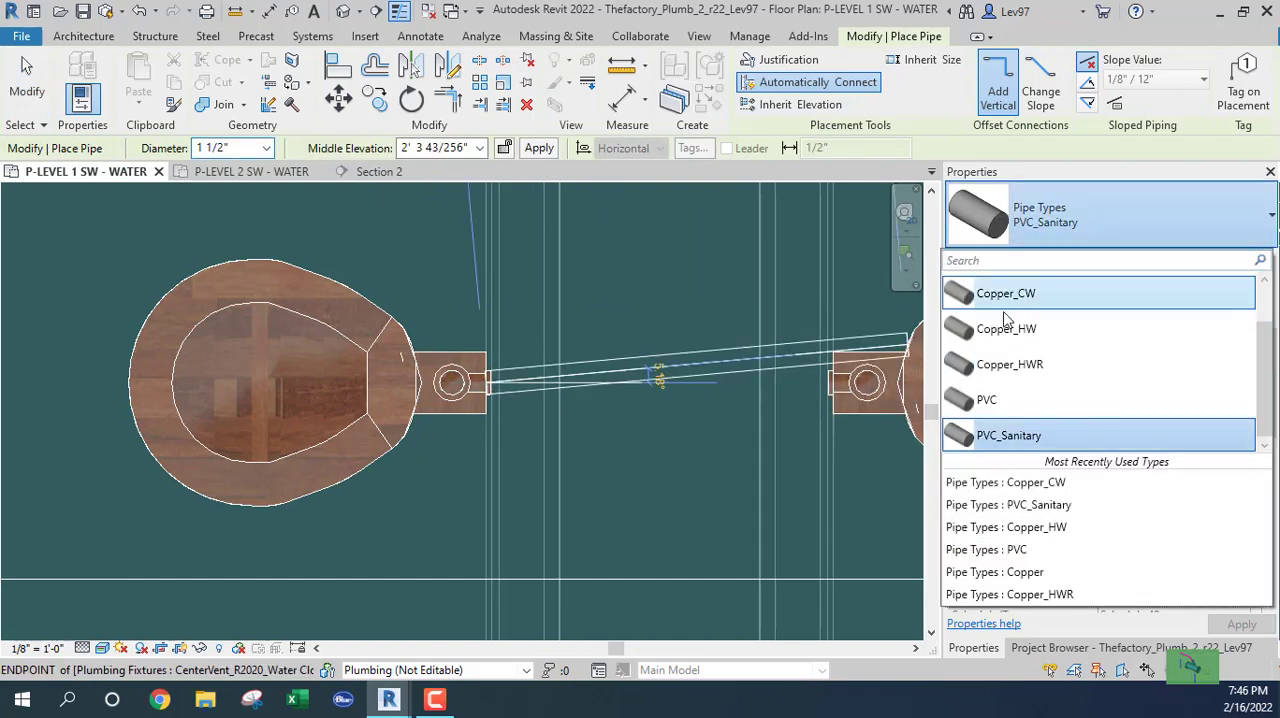
left_click(1005, 298)
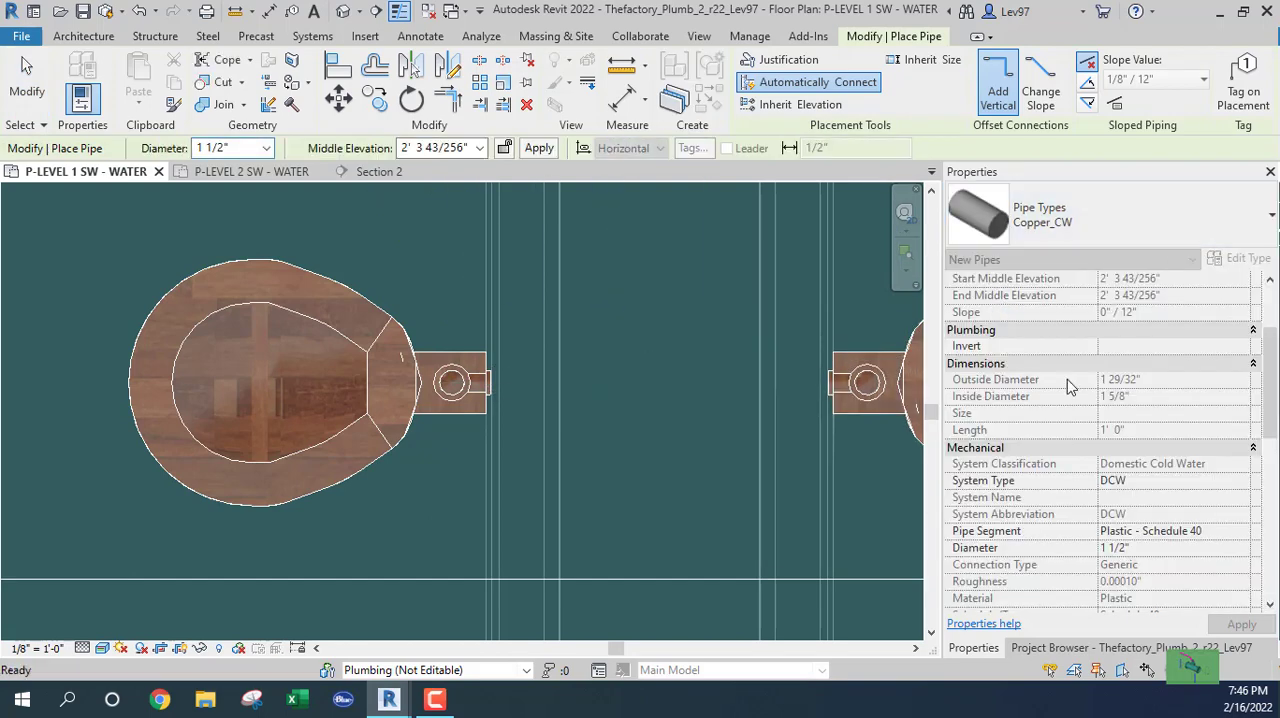
left_click(587, 381)
key("Escape")
key("Escape")
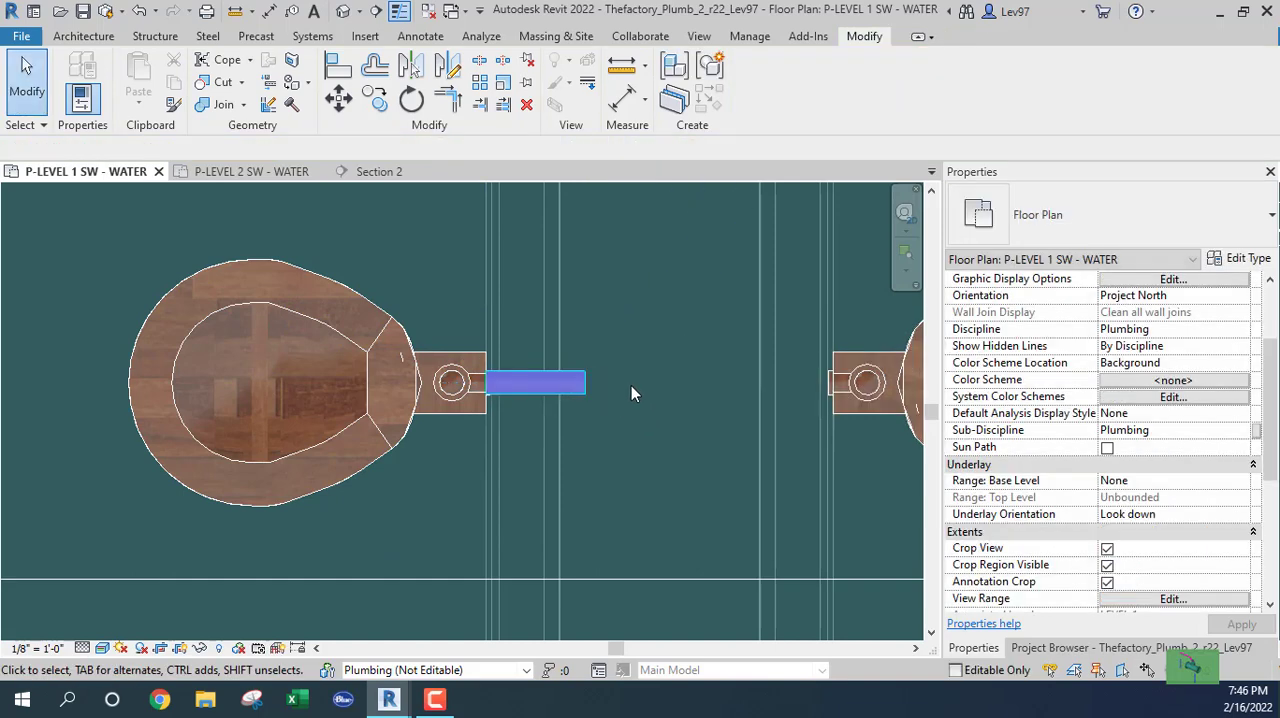
scroll(631, 385, "down", 1)
left_click(806, 403)
scroll(791, 420, "up", 3)
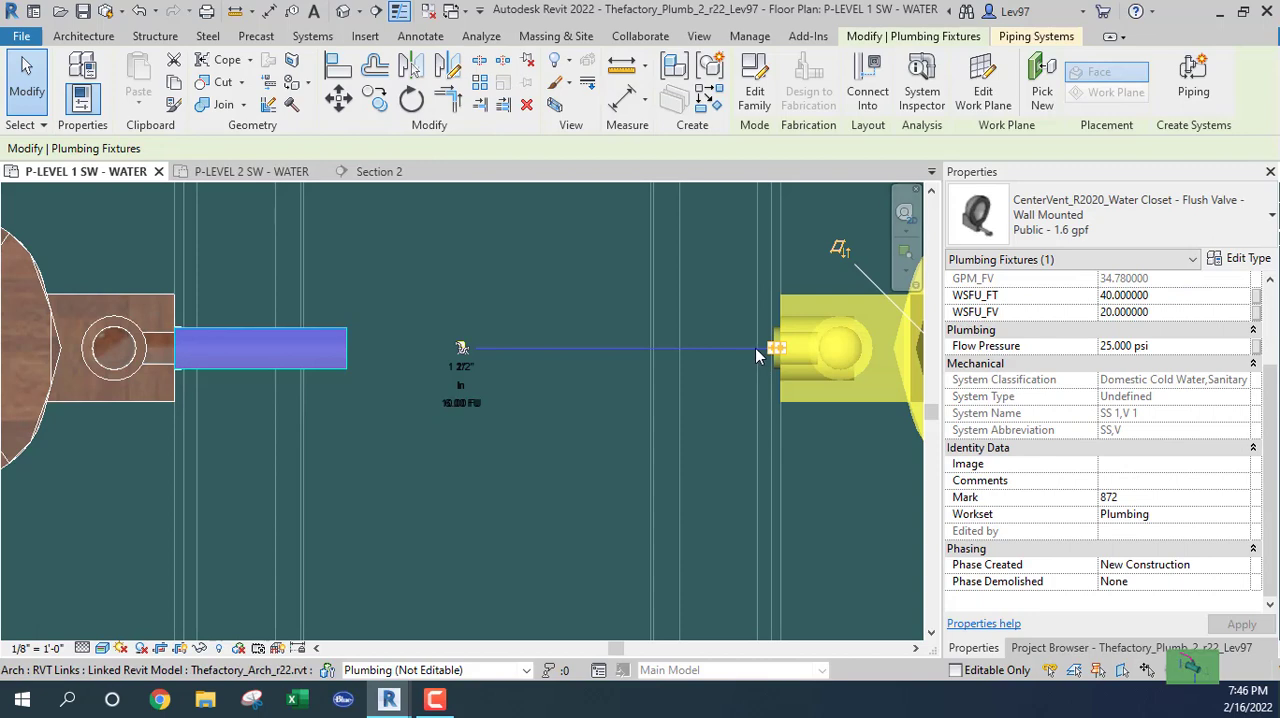
scroll(757, 352, "up", 1)
scroll(758, 352, "up", 1)
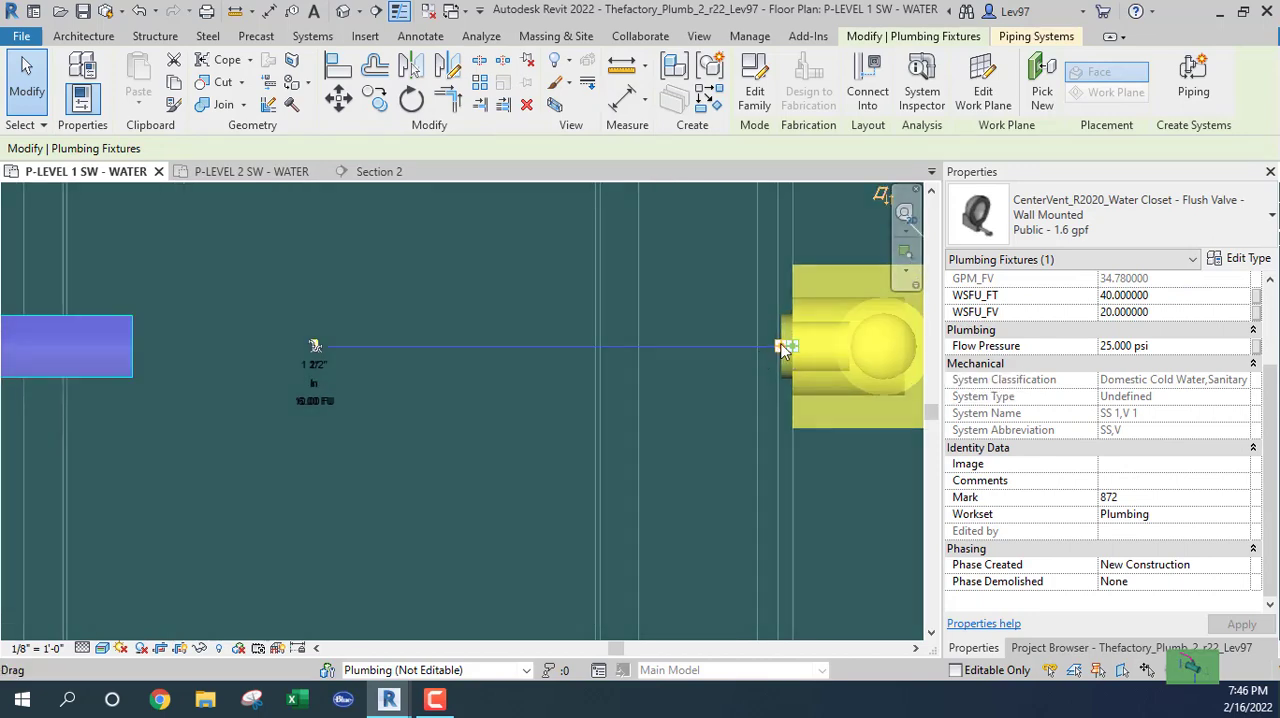
right_click(776, 350)
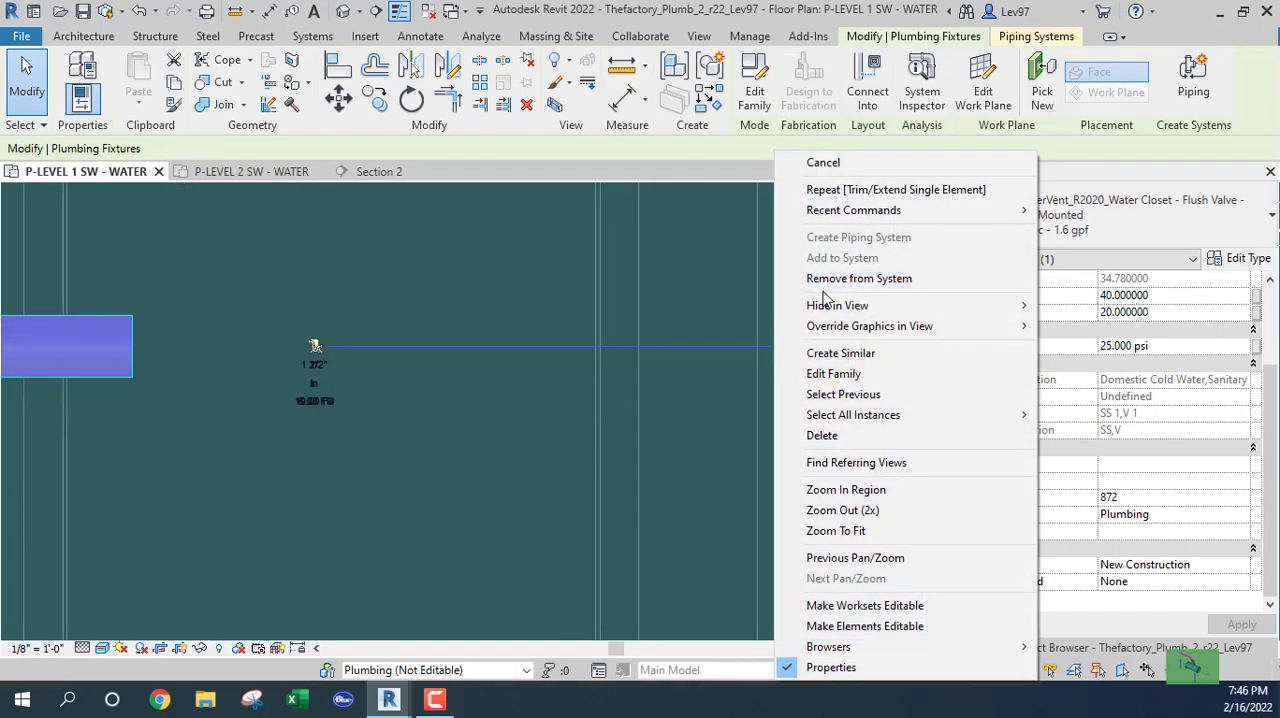
left_click(615, 387)
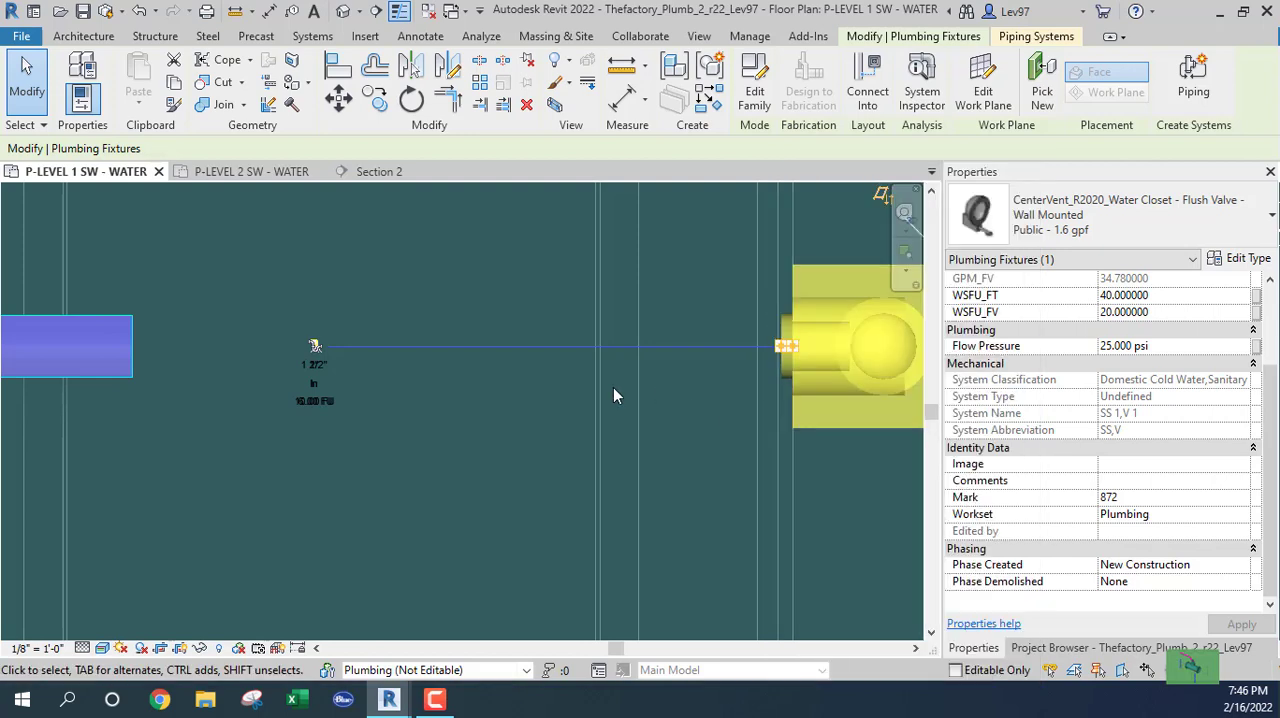
Shift the Section 2 line slightly closer to the lowest pair of water closets and open the Section 2 view.
scroll(507, 415, "down", 2)
scroll(463, 428, "down", 4)
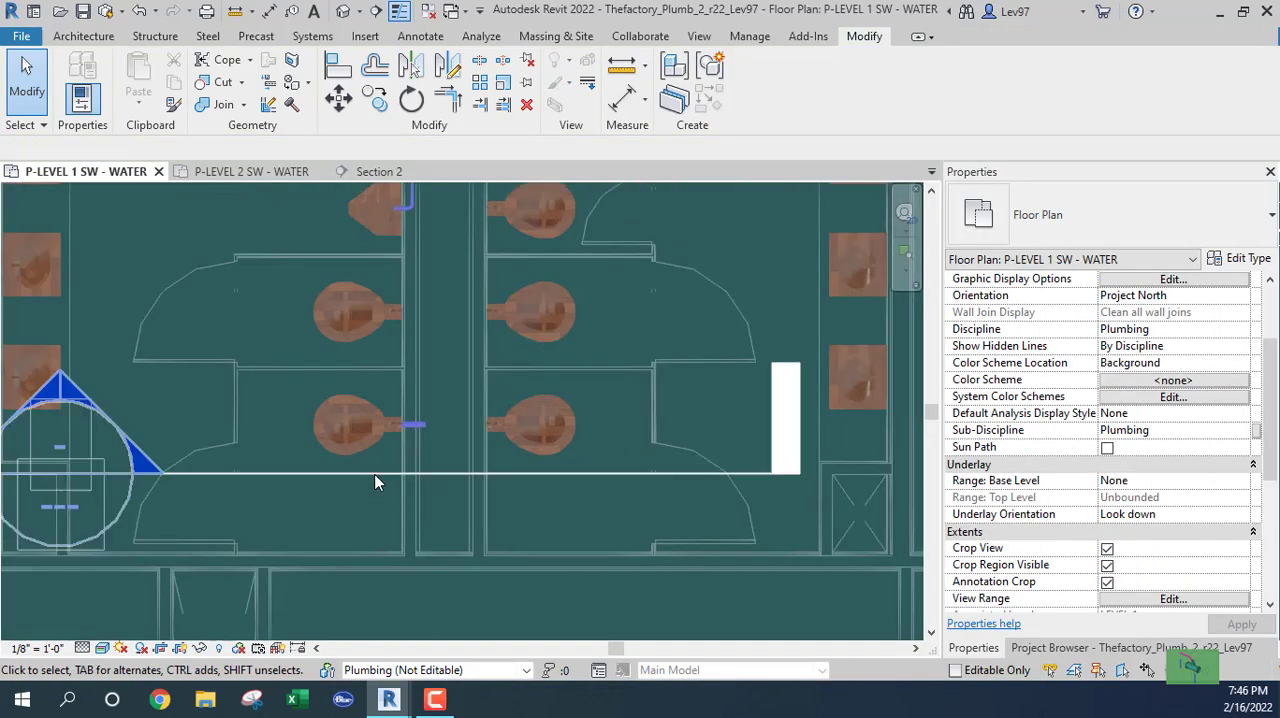
left_click(377, 474)
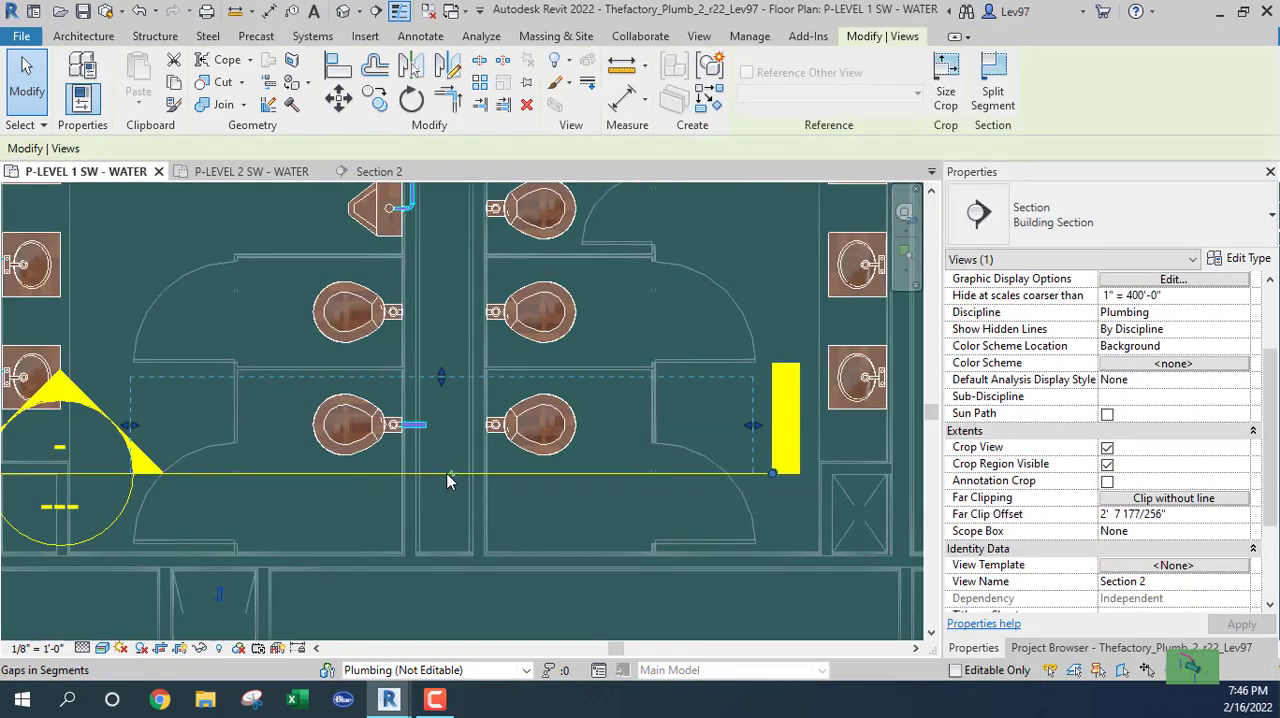
left_click_drag(437, 470, 447, 467)
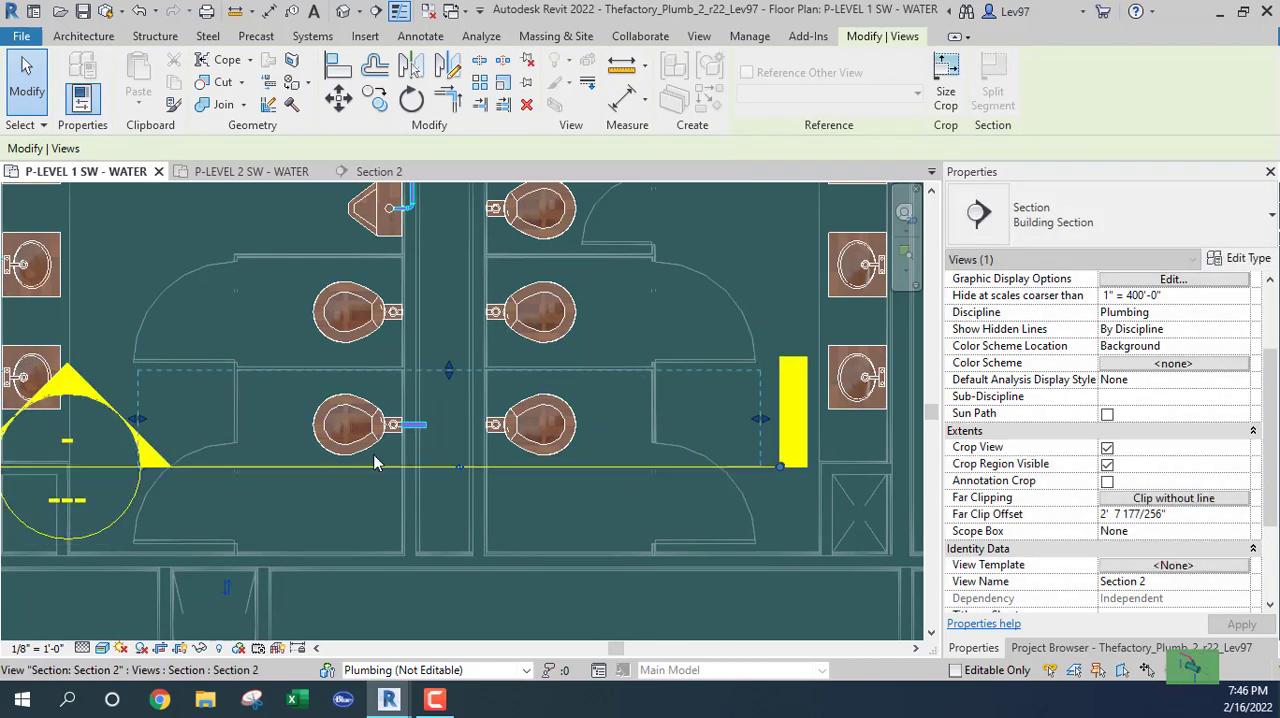
left_click(378, 172)
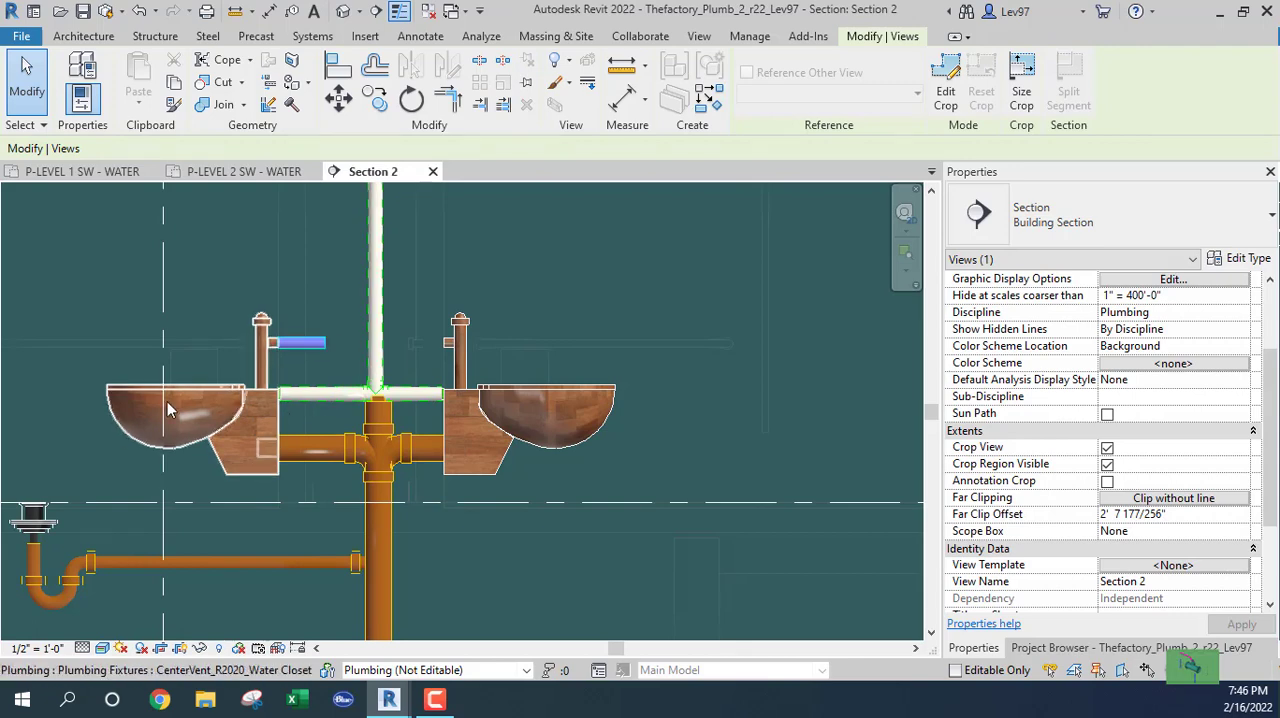
Return to the P-LEVEL 1 SW - WATER plan at the lowest pair of water closets.
left_click(66, 174)
scroll(511, 420, "up", 5)
scroll(511, 420, "up", 2)
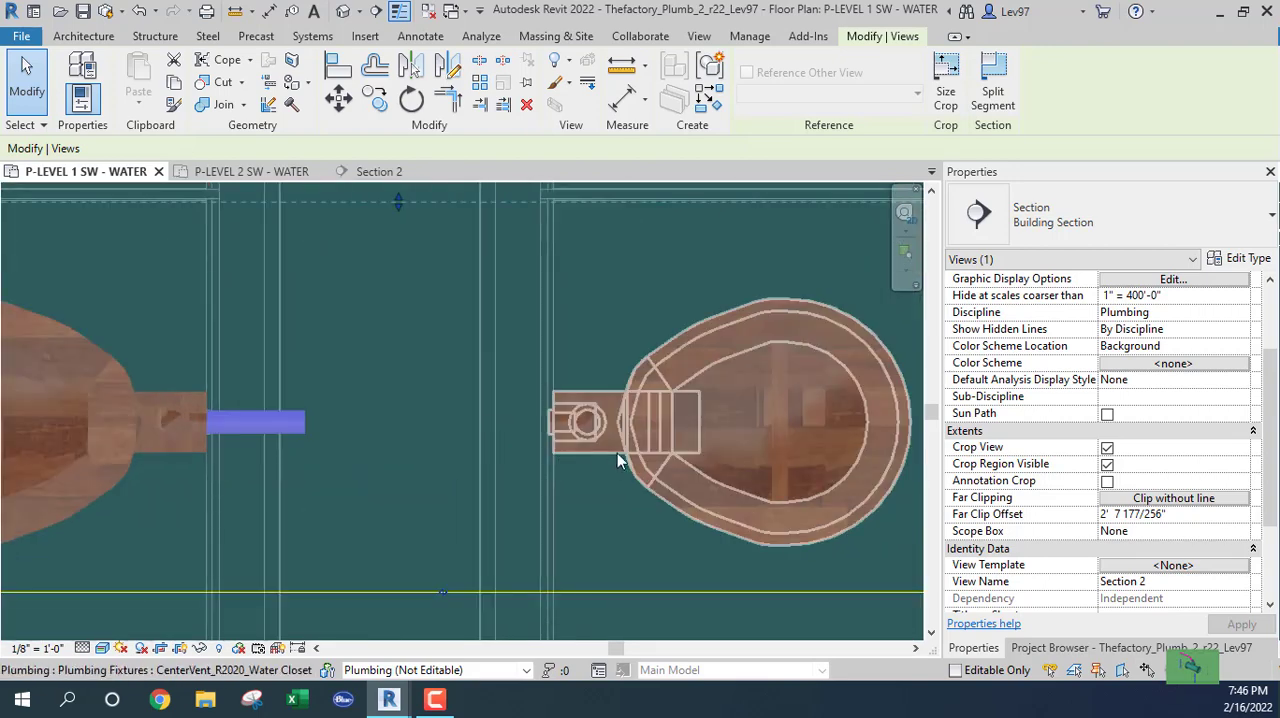
left_click(540, 455)
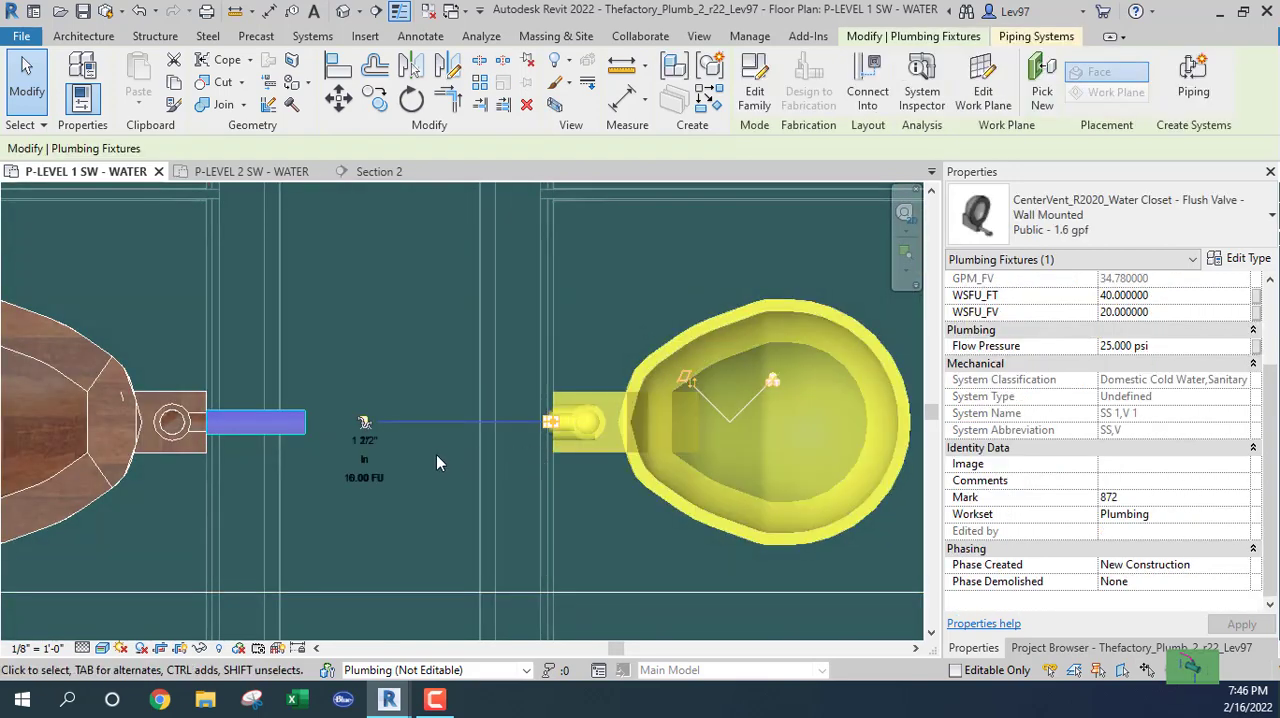
scroll(552, 422, "up", 3)
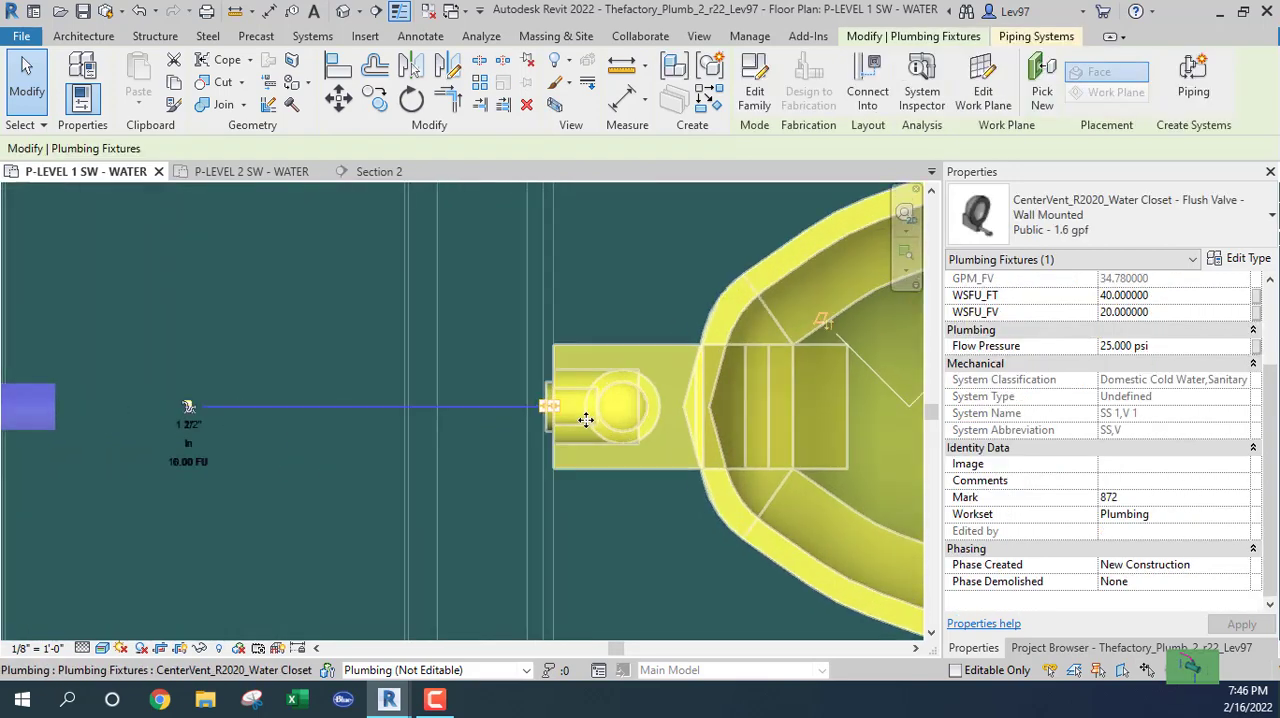
right_click(540, 401)
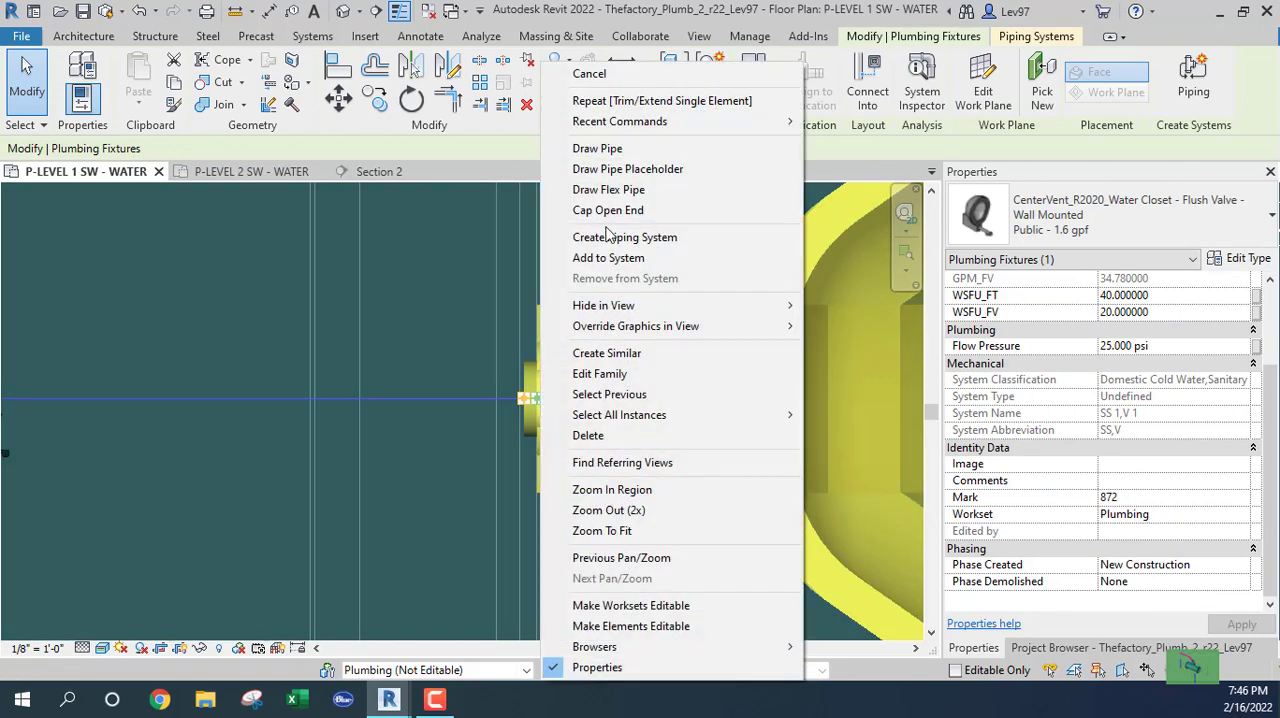
left_click(575, 148)
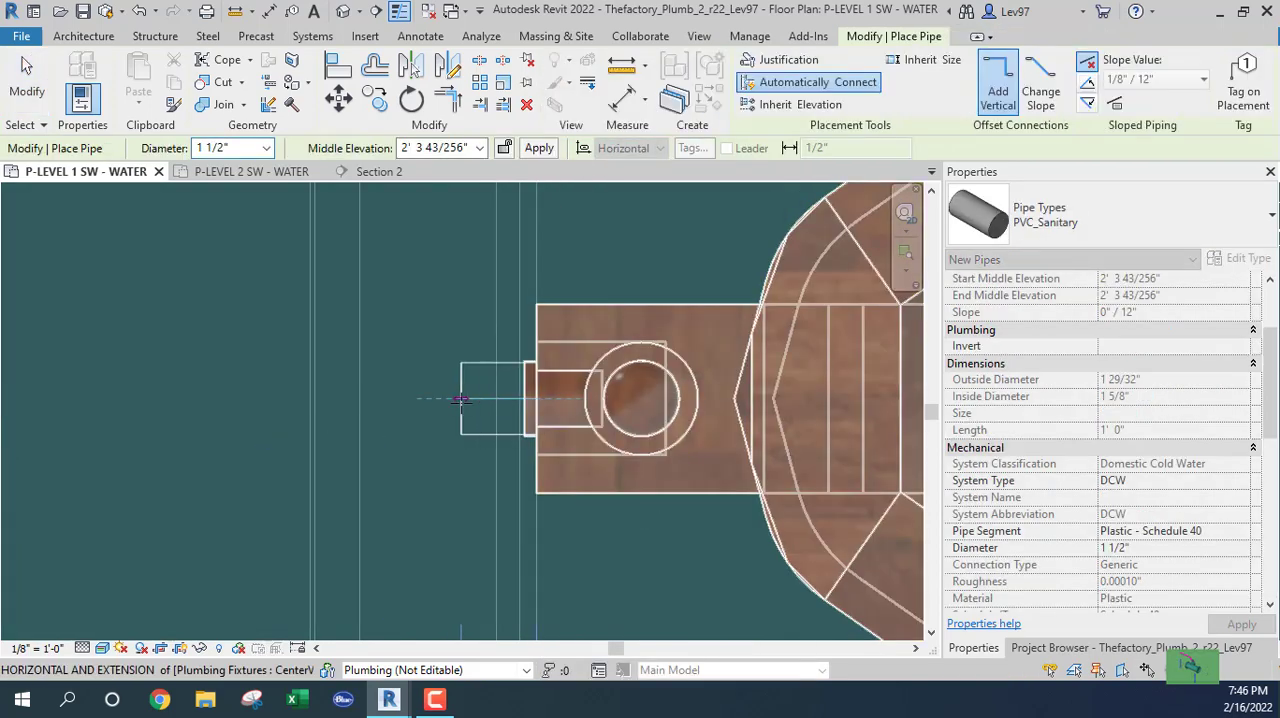
left_click(1141, 206)
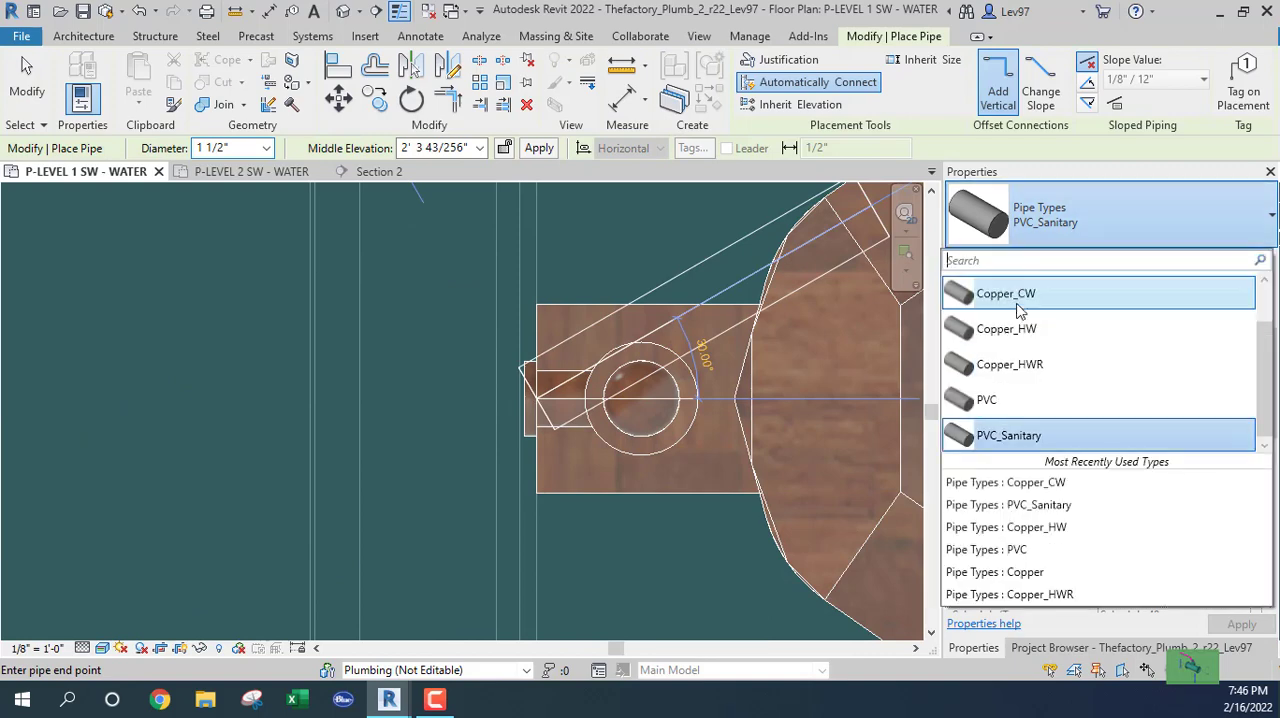
left_click(1018, 300)
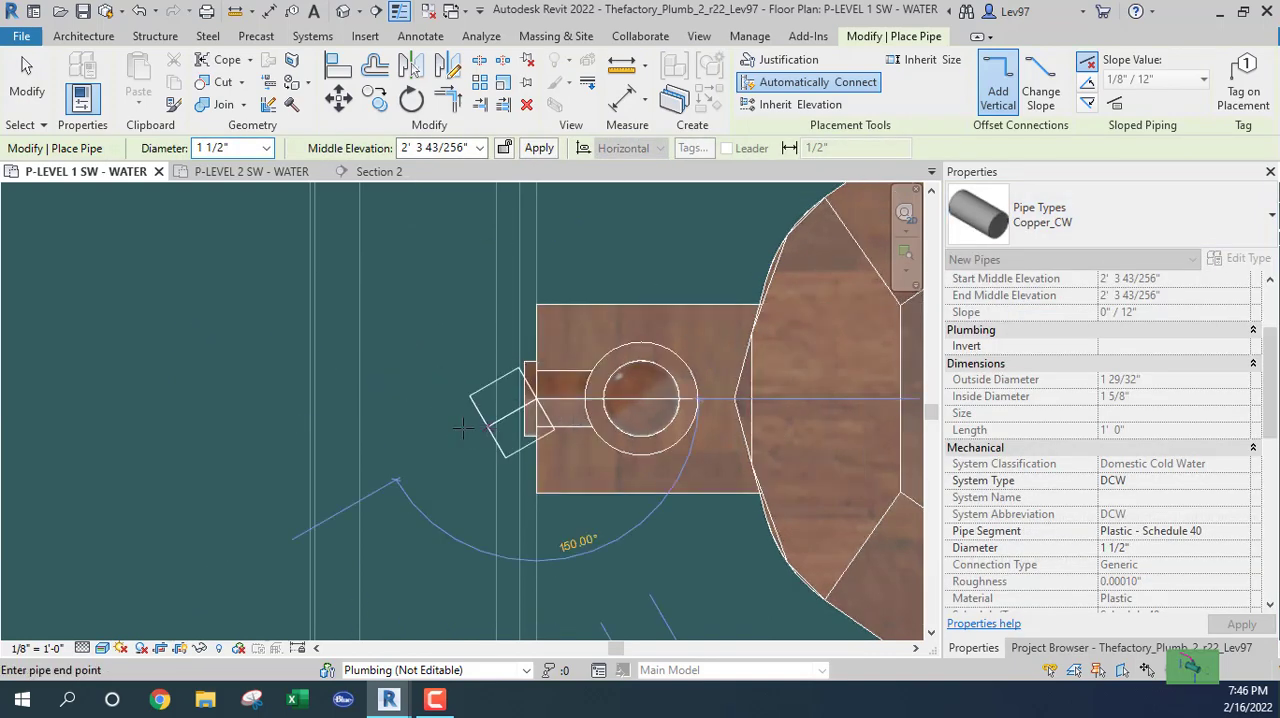
key("Escape")
key("Escape")
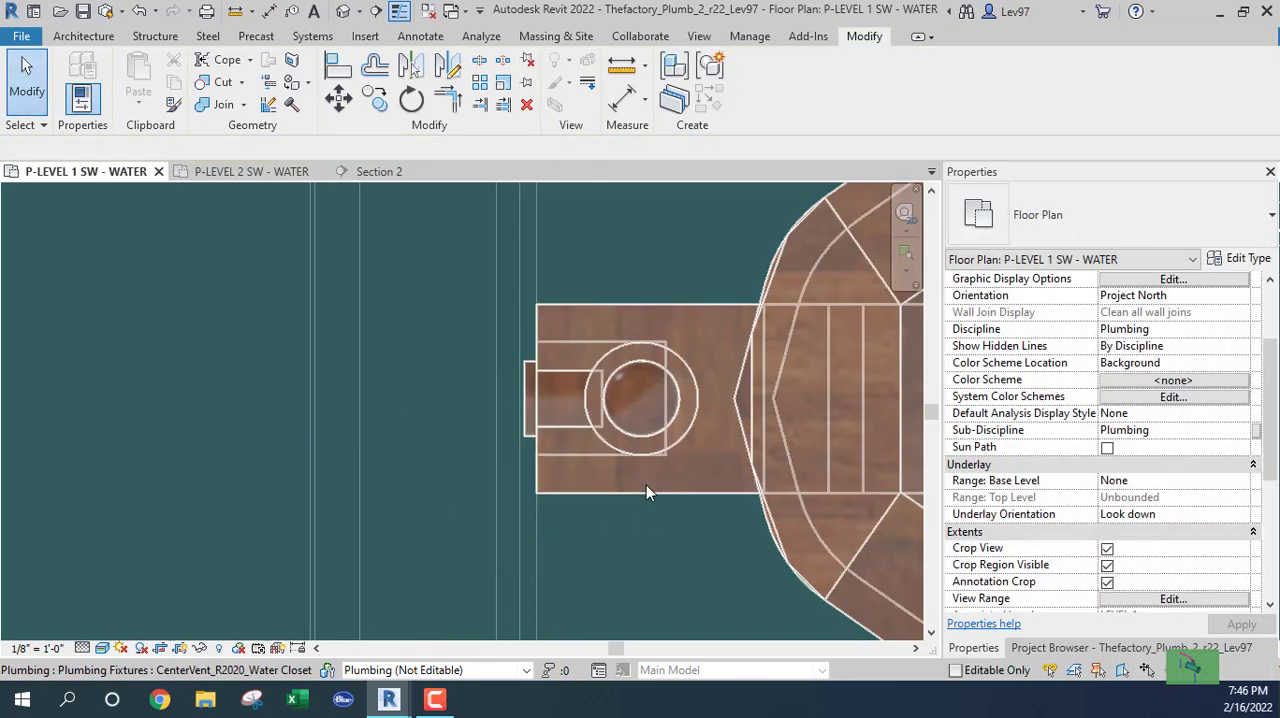
Draw a 1 1/2" Copper_CW stub from the lowest right water closet's cold-water connector straight into the chase.
left_click(641, 495)
scroll(568, 394, "up", 5)
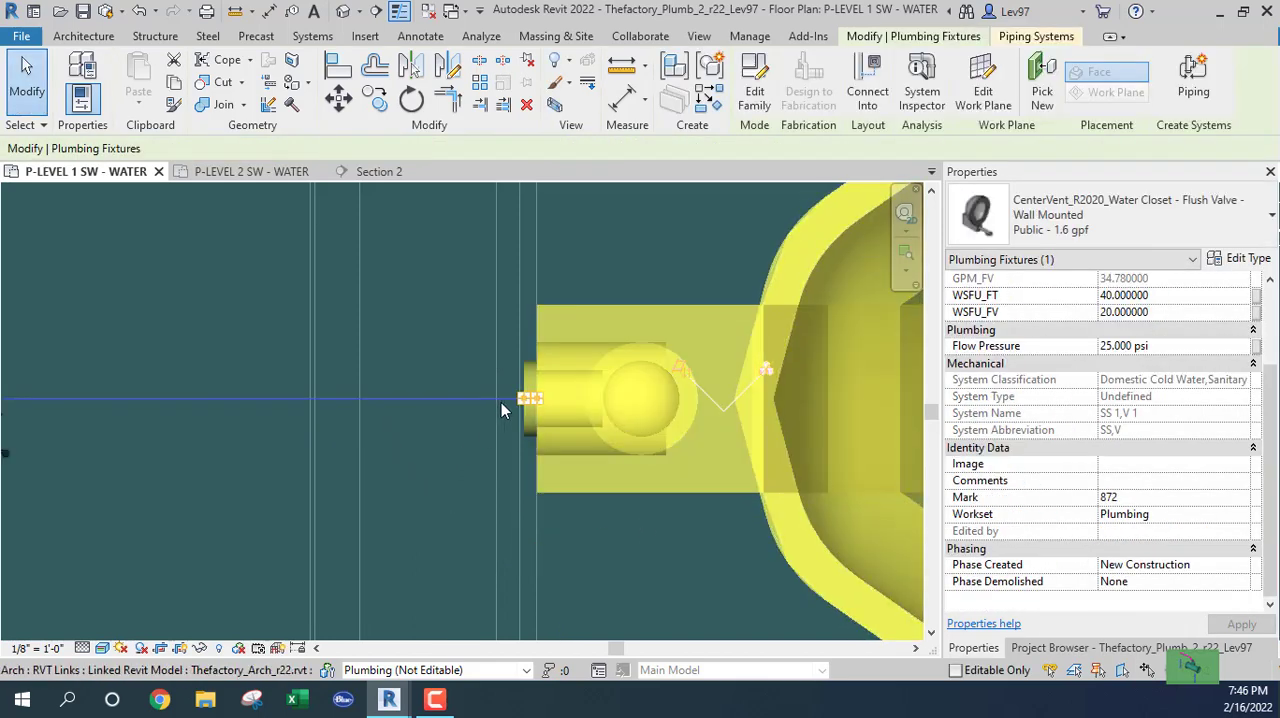
right_click(609, 383)
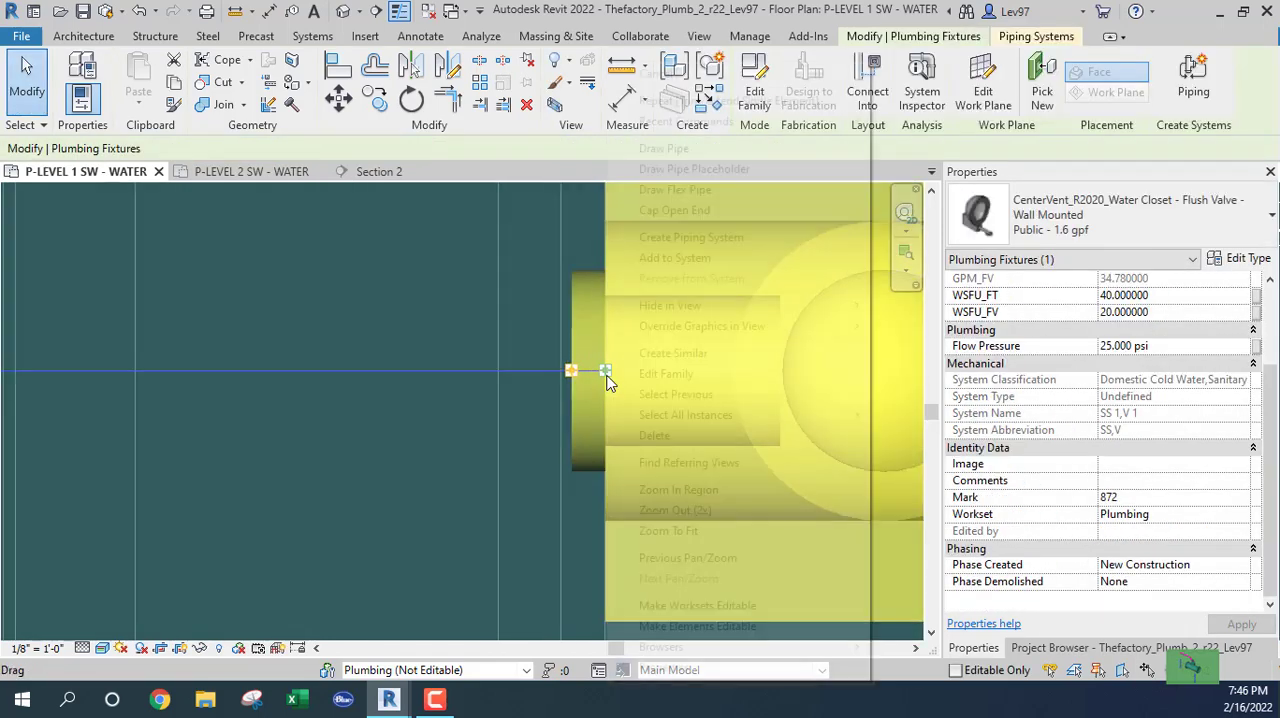
left_click(677, 151)
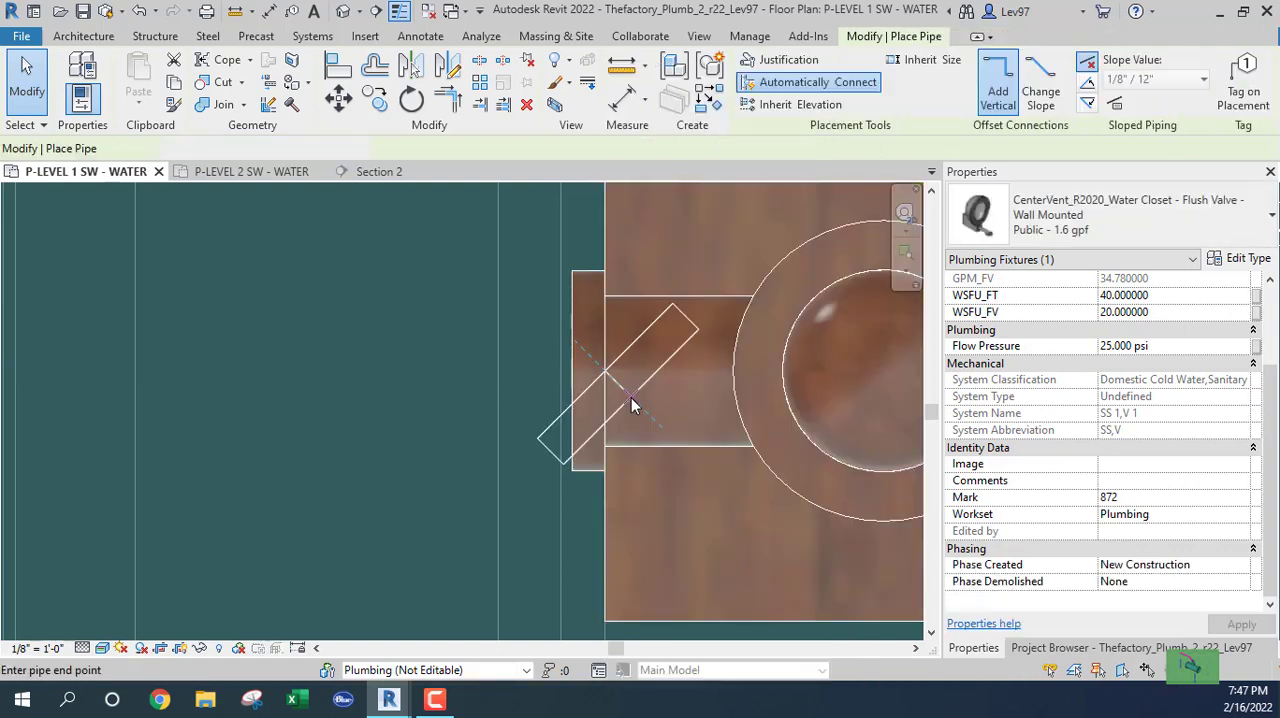
left_click(1157, 220)
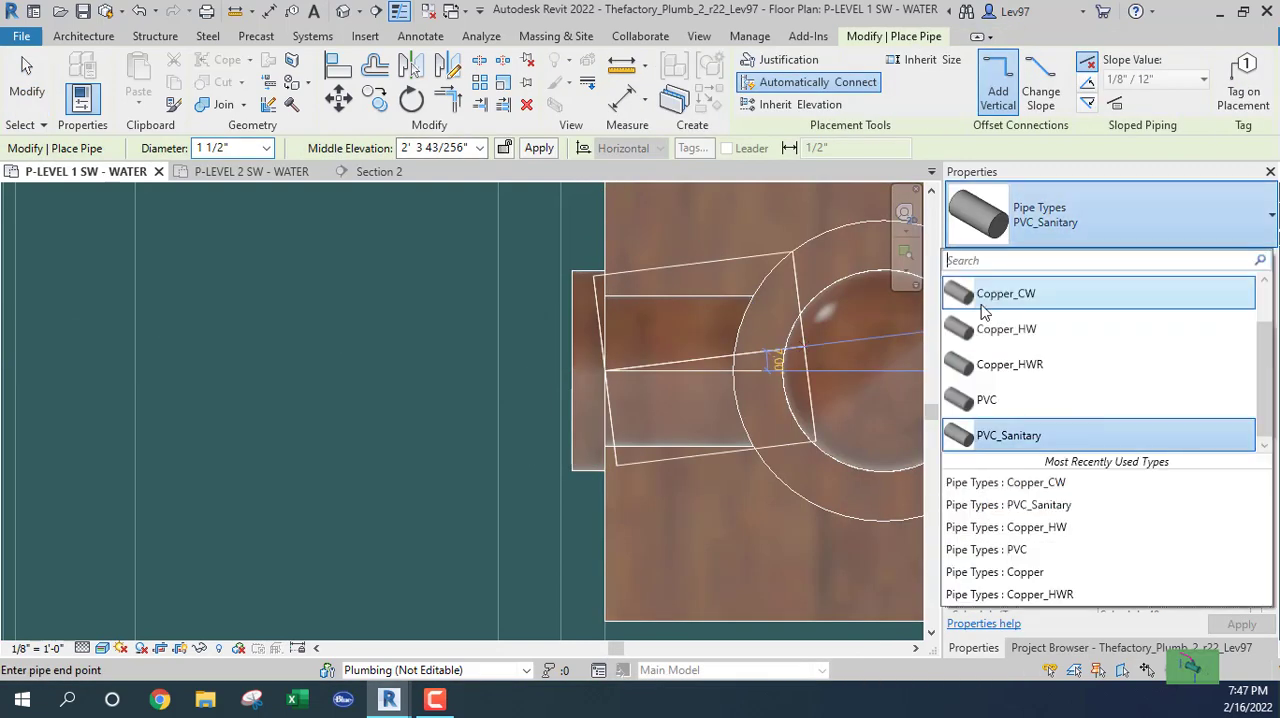
left_click(990, 292)
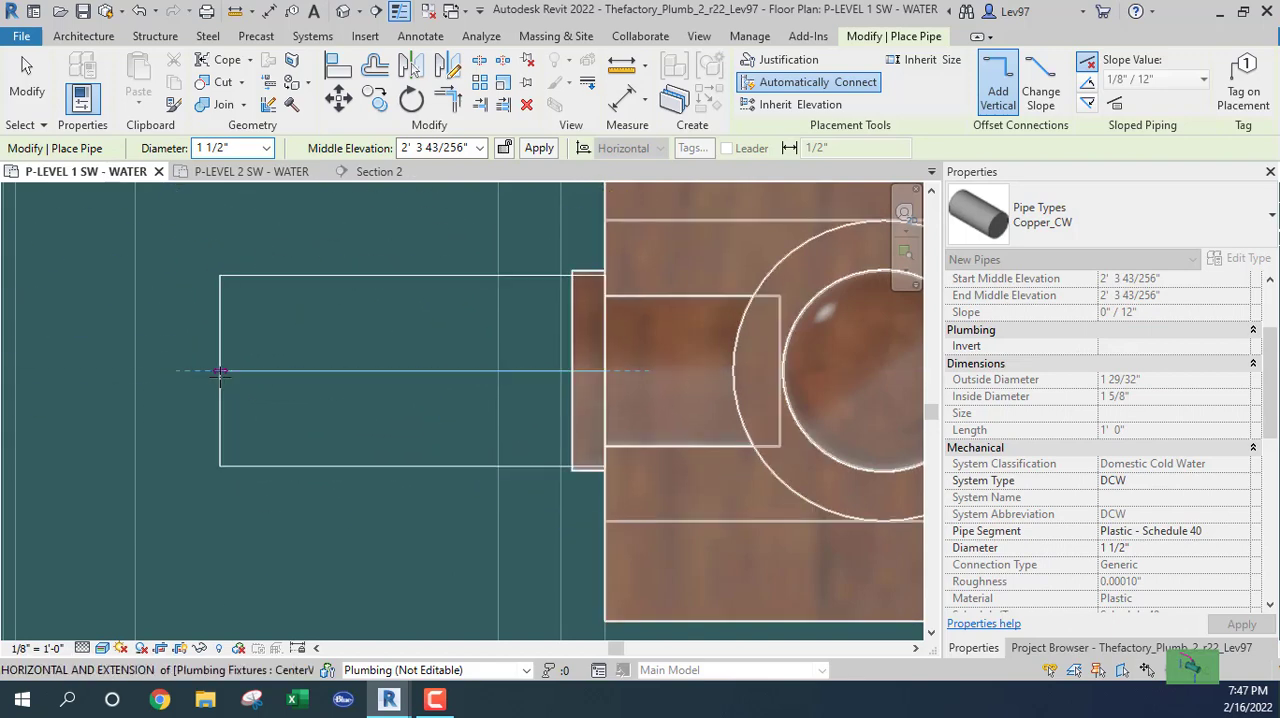
left_click(228, 371)
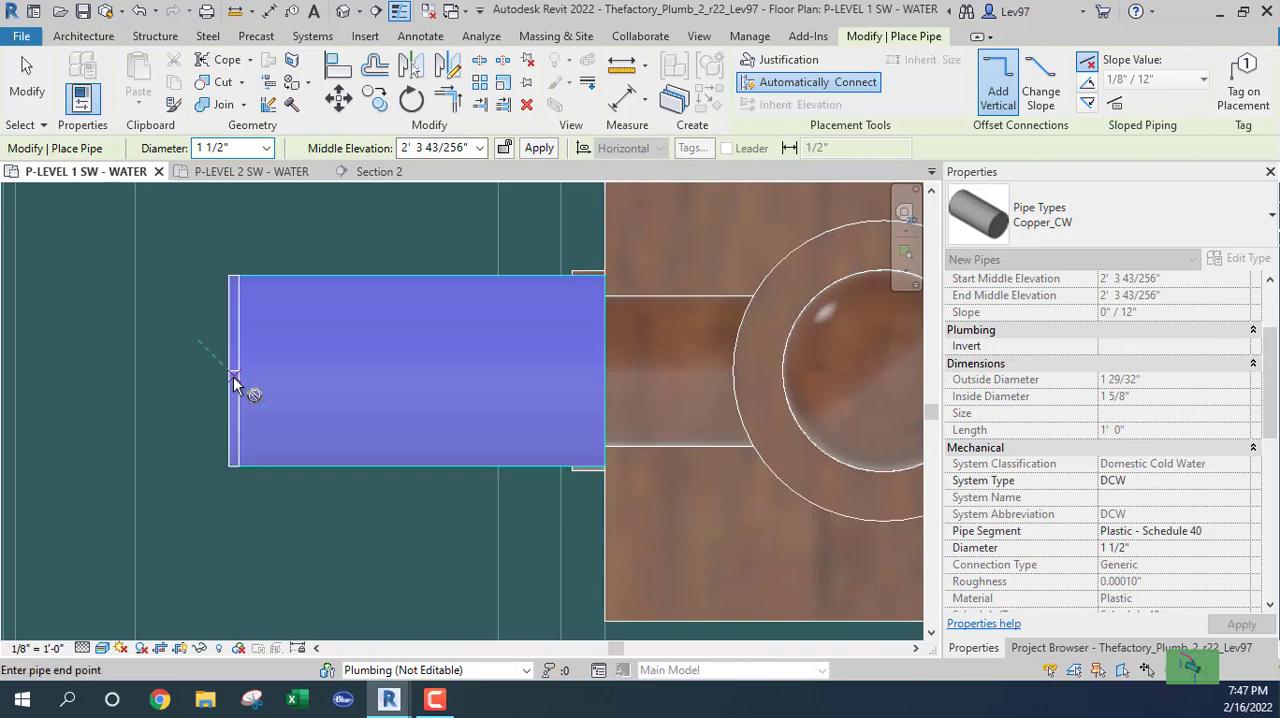
key("Escape")
key("Escape")
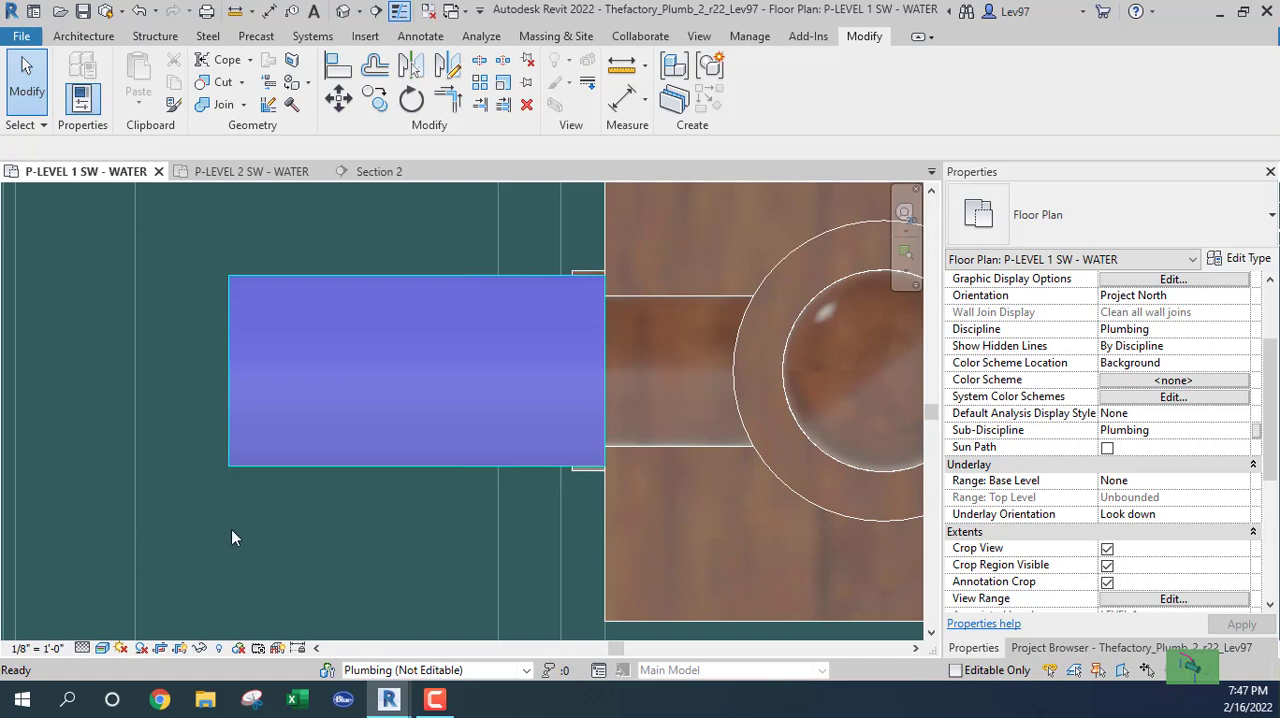
Examine the stubs at the lowest pair of water closets and the cold-water layout serving the restroom fixtures.
scroll(231, 538, "down", 5)
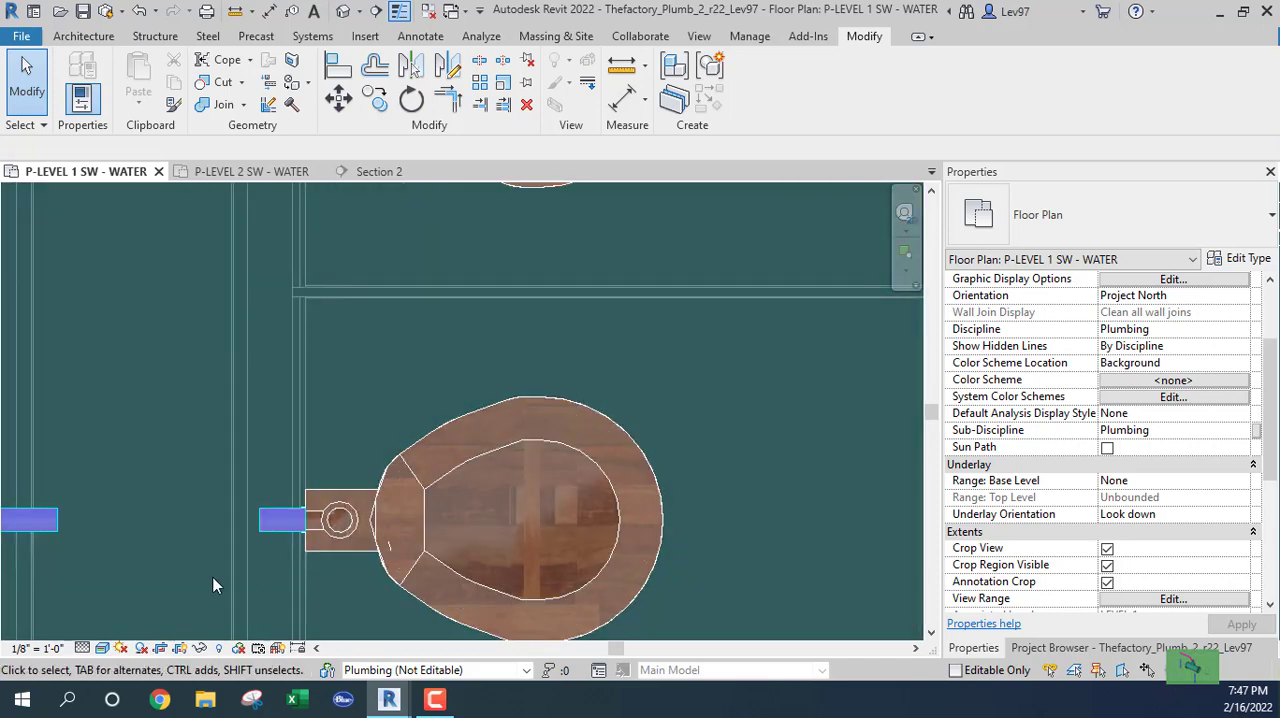
middle_click_drag(213, 586, 585, 499)
left_click(373, 452)
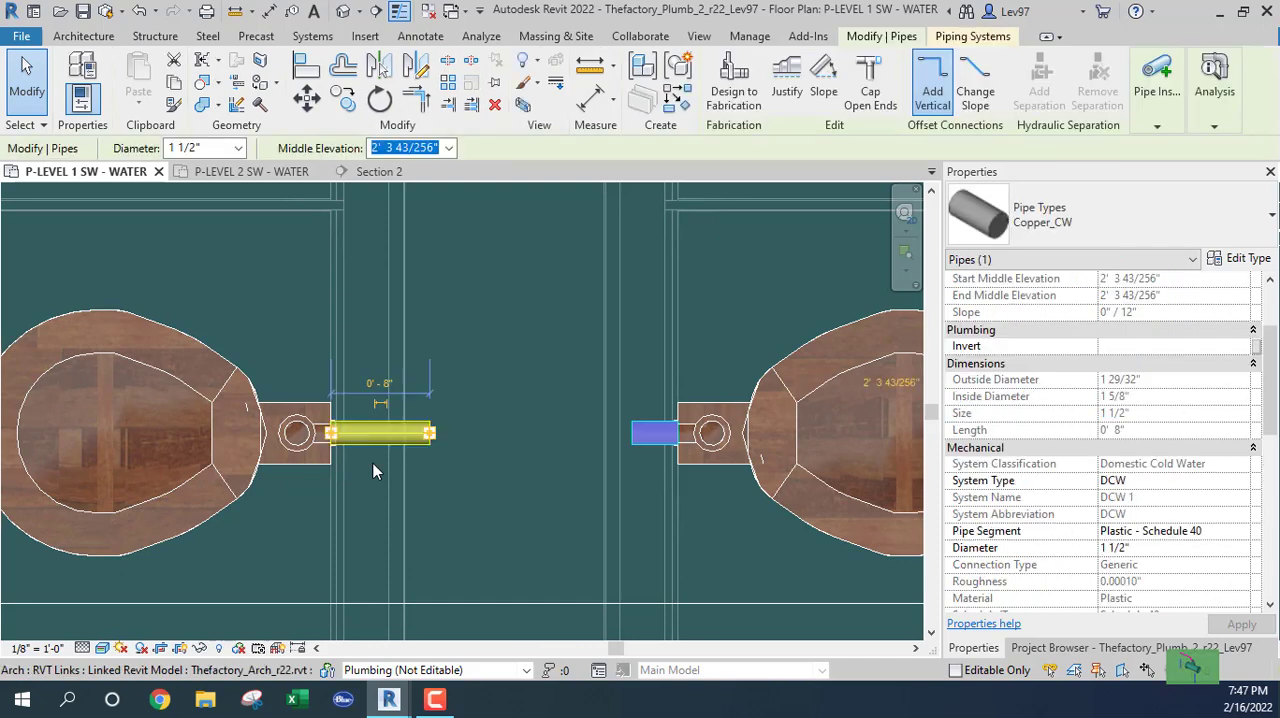
key("Escape")
scroll(546, 459, "up", 2)
scroll(540, 460, "down", 6)
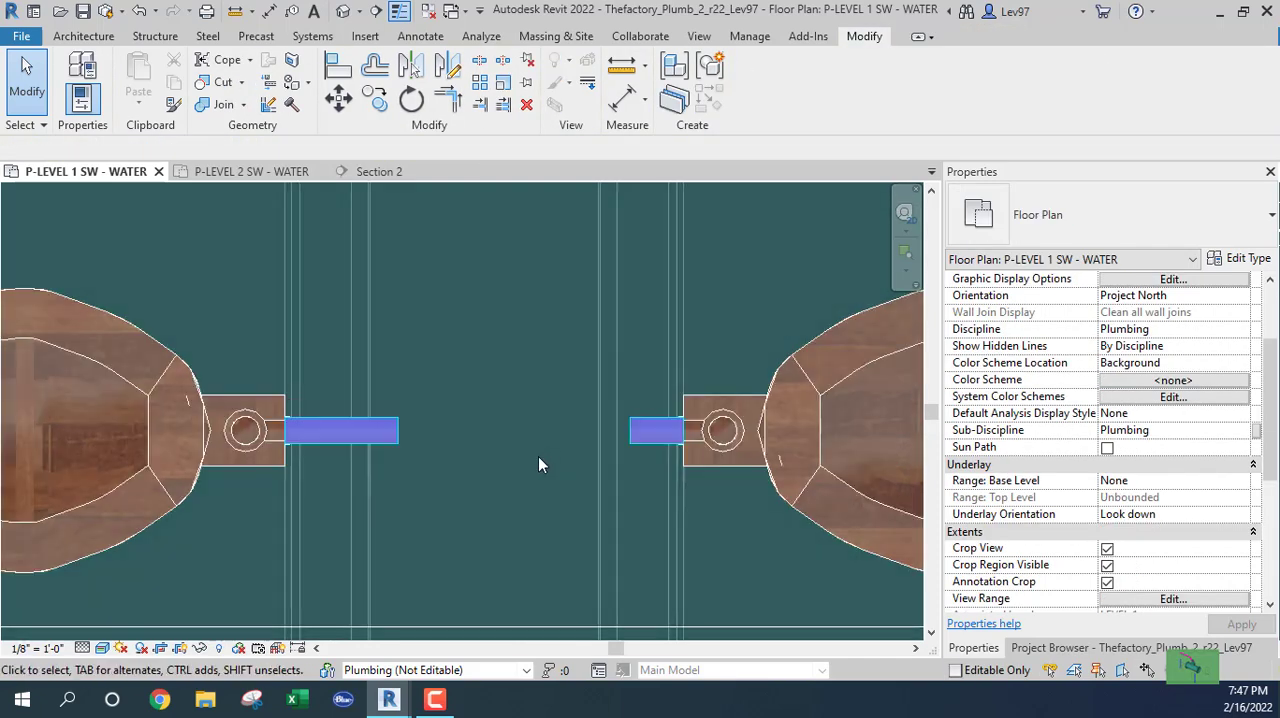
scroll(528, 465, "down", 2)
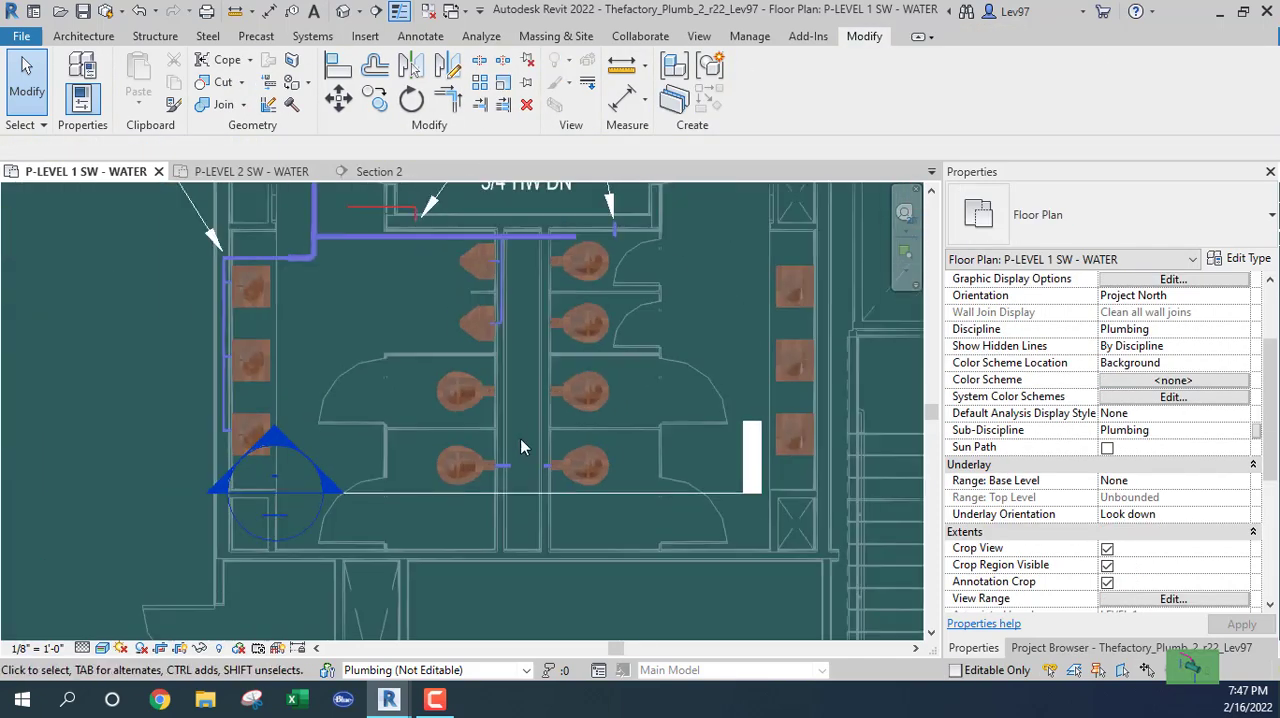
middle_click_drag(530, 446, 550, 487)
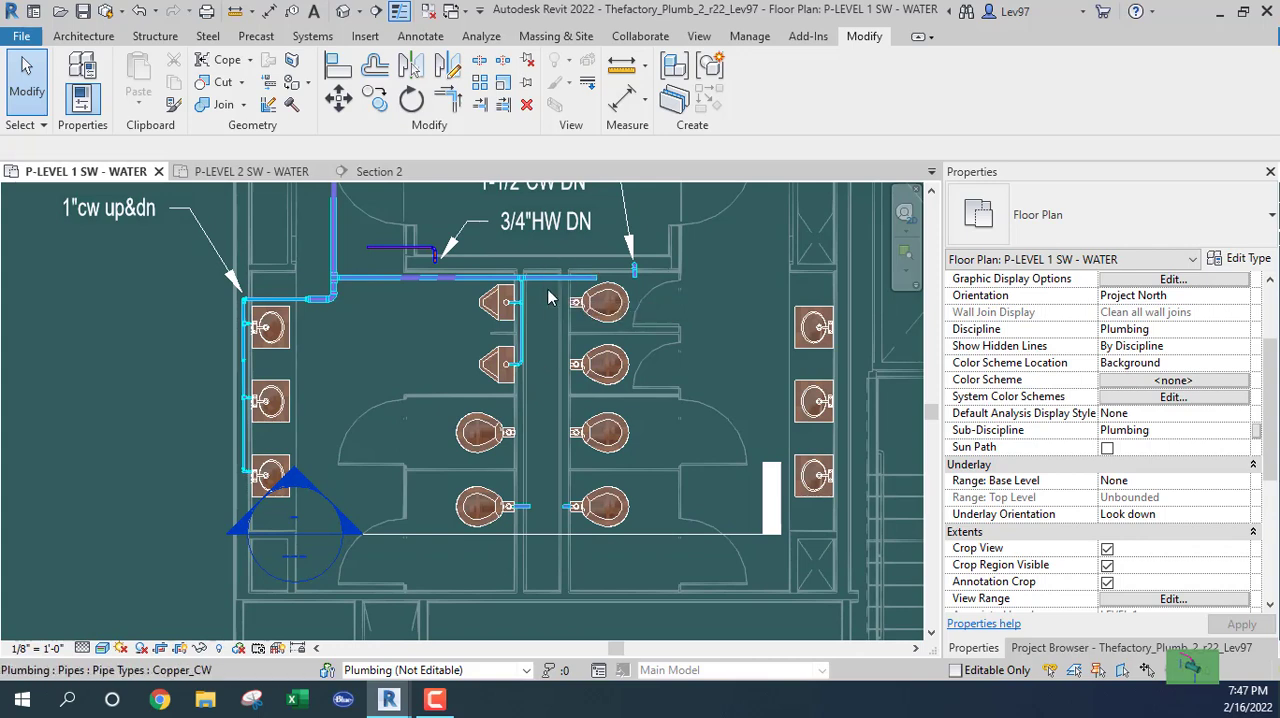
scroll(549, 520, "up", 1)
scroll(550, 512, "up", 3)
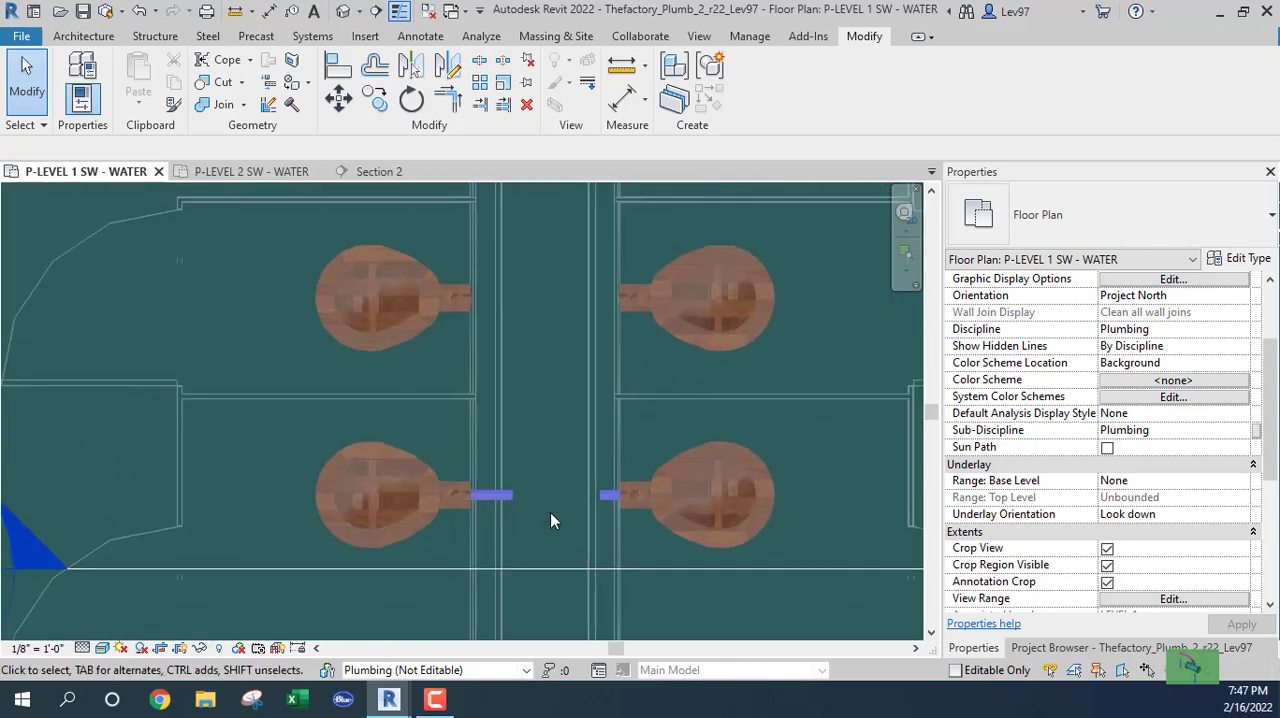
scroll(550, 512, "down", 2)
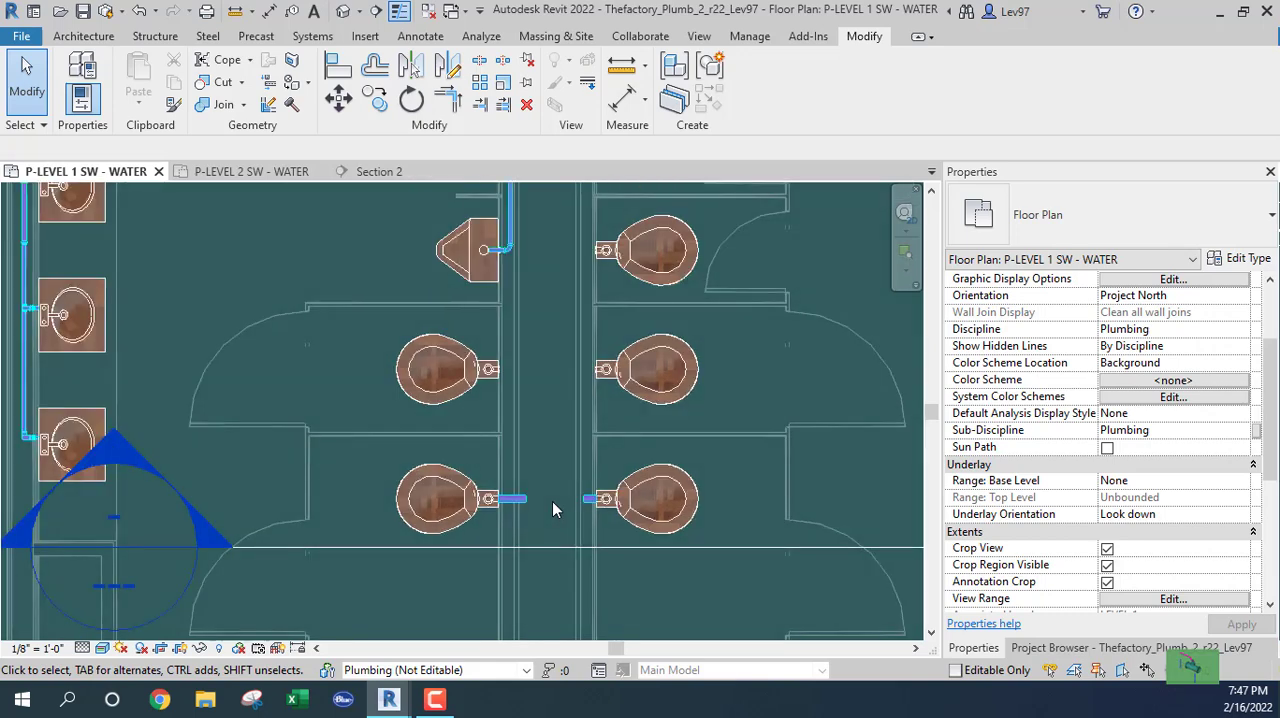
scroll(552, 501, "down", 1)
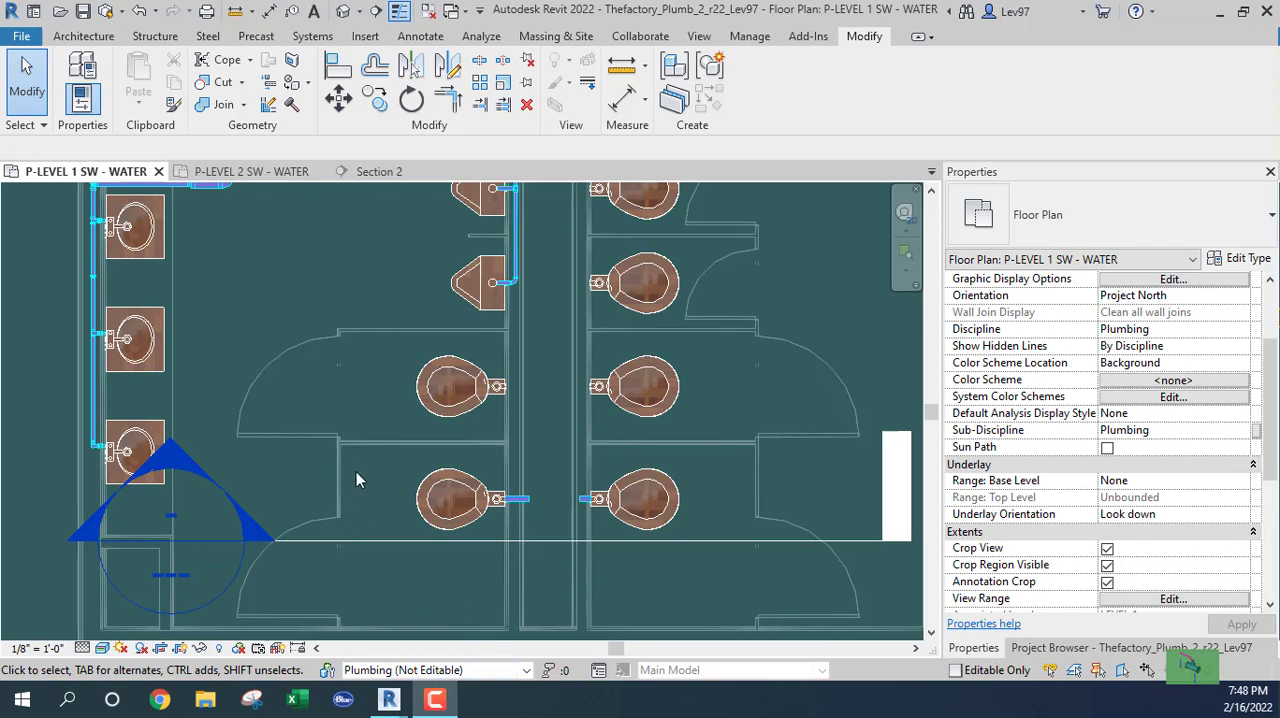
middle_click_drag(360, 462, 378, 524)
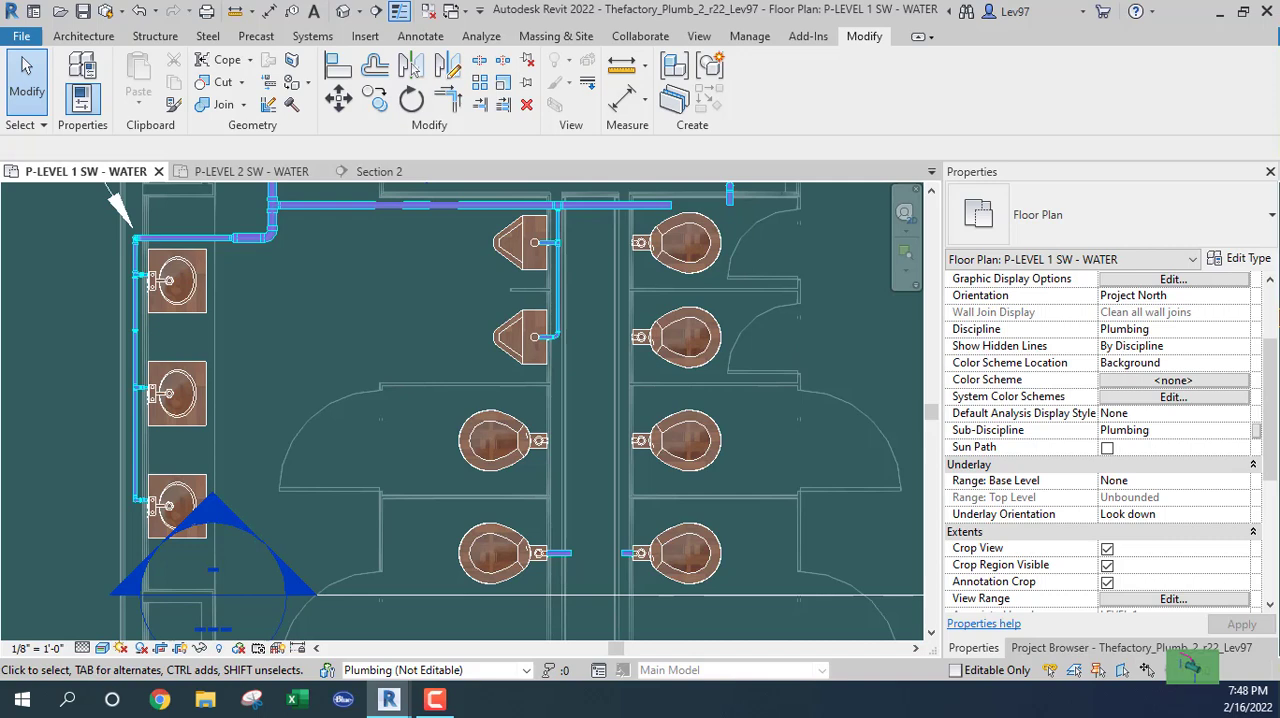
middle_click_drag(428, 324, 456, 205)
scroll(696, 440, "up", 6)
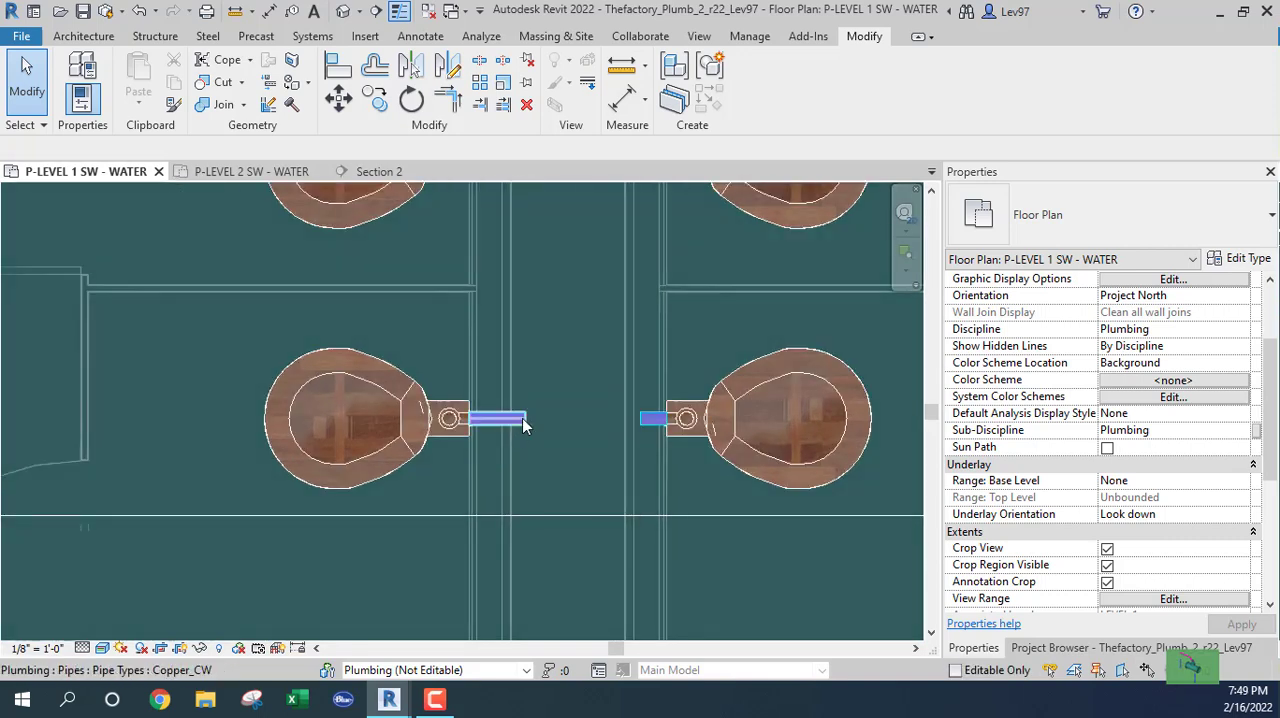
Extend the lowest right water closet's stub across the chase to meet the end of the opposite left stub.
left_click(522, 418)
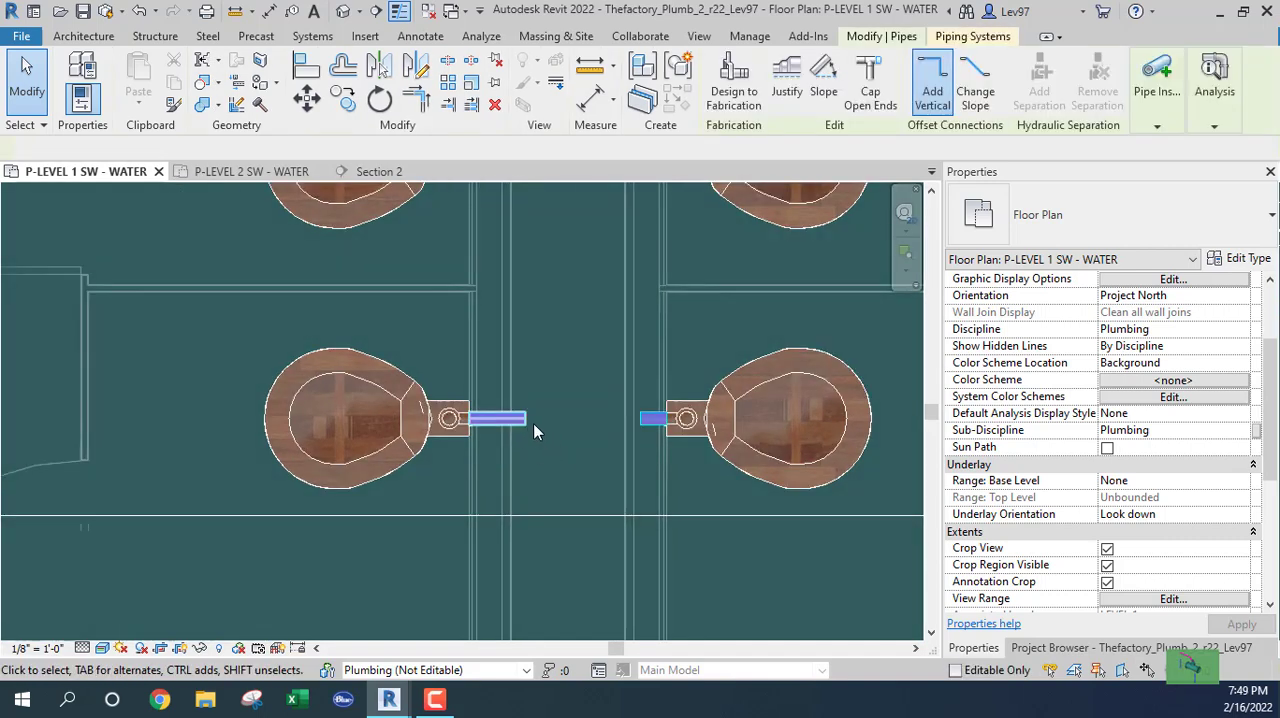
left_click(651, 423)
left_click_drag(641, 423, 524, 418)
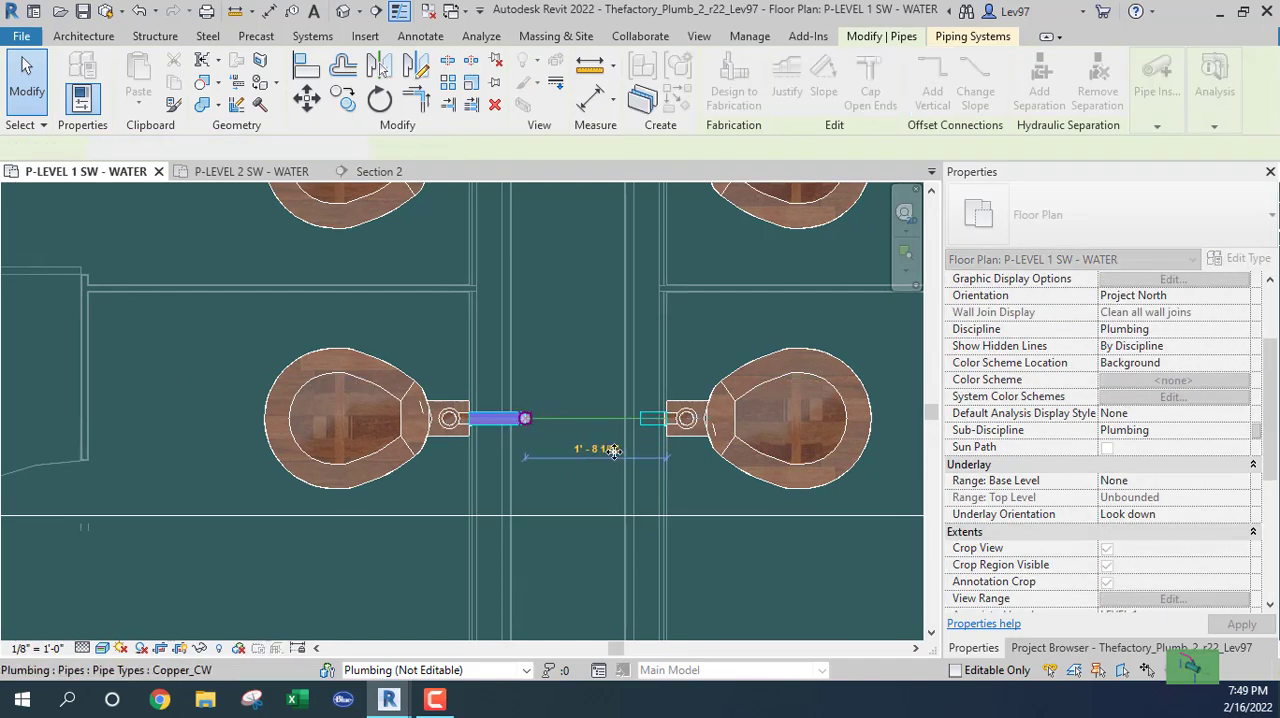
left_click(613, 452)
scroll(614, 452, "down", 2)
middle_click_drag(605, 291, 628, 520)
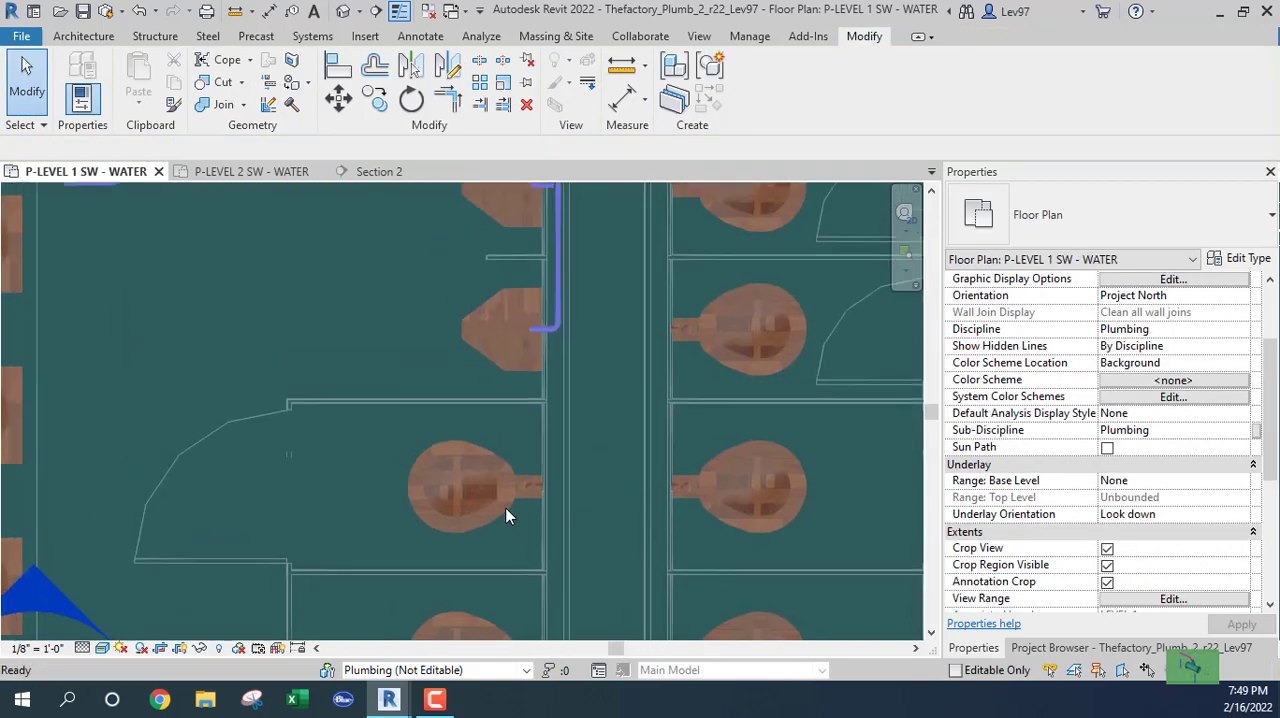
Draw a 1 1/2" Copper_CW stub from the second-lowest left water closet's cold-water connector straight into the chase.
left_click(528, 498)
scroll(545, 495, "up", 6)
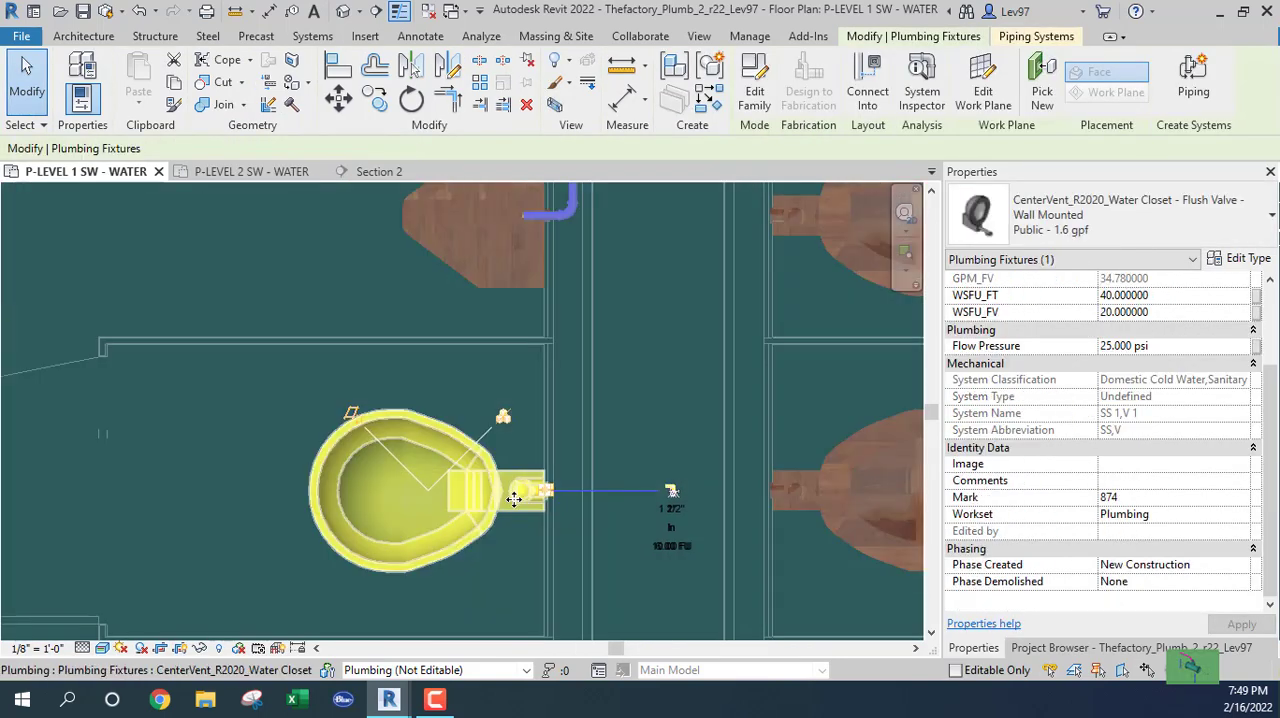
right_click(611, 475)
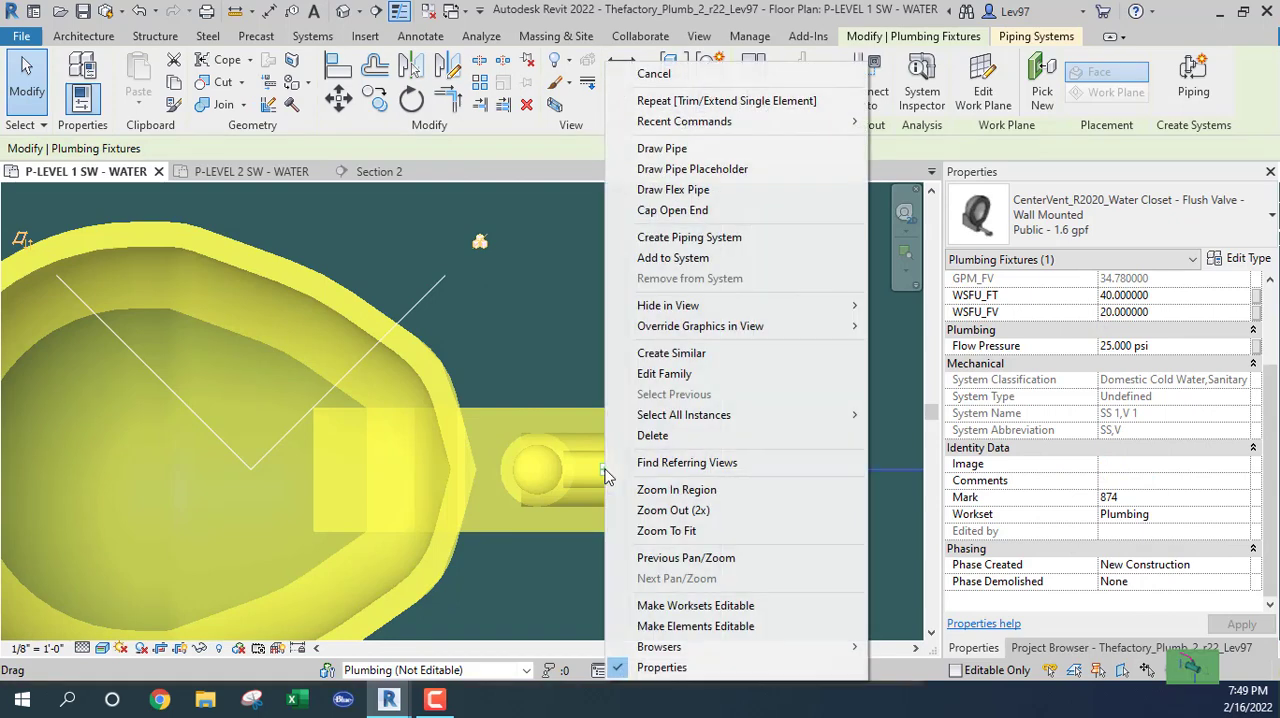
left_click(662, 148)
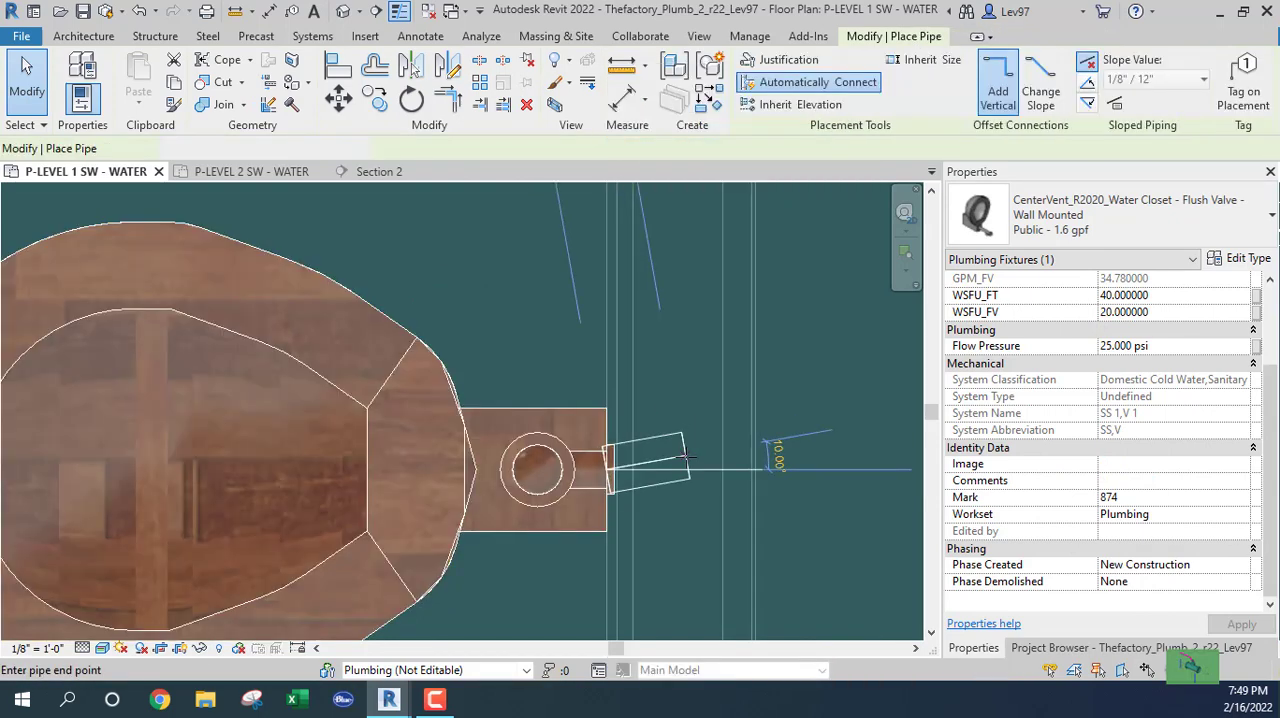
left_click(1153, 226)
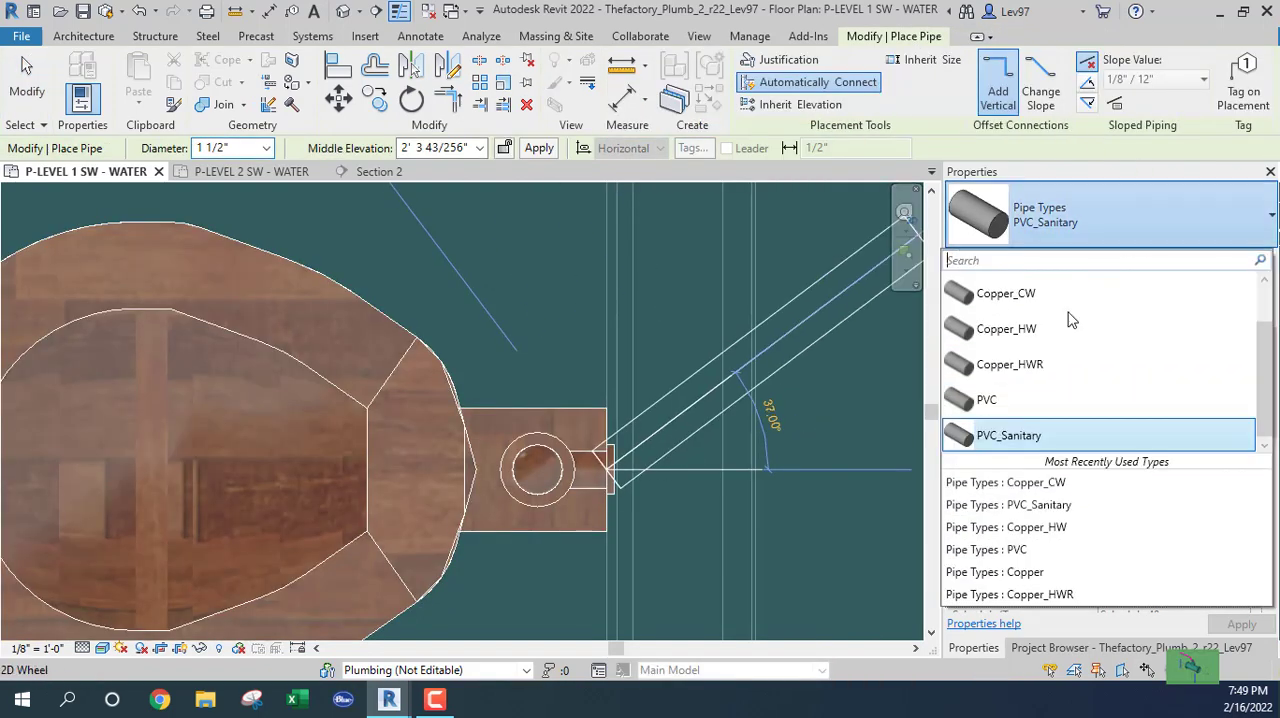
left_click(1000, 290)
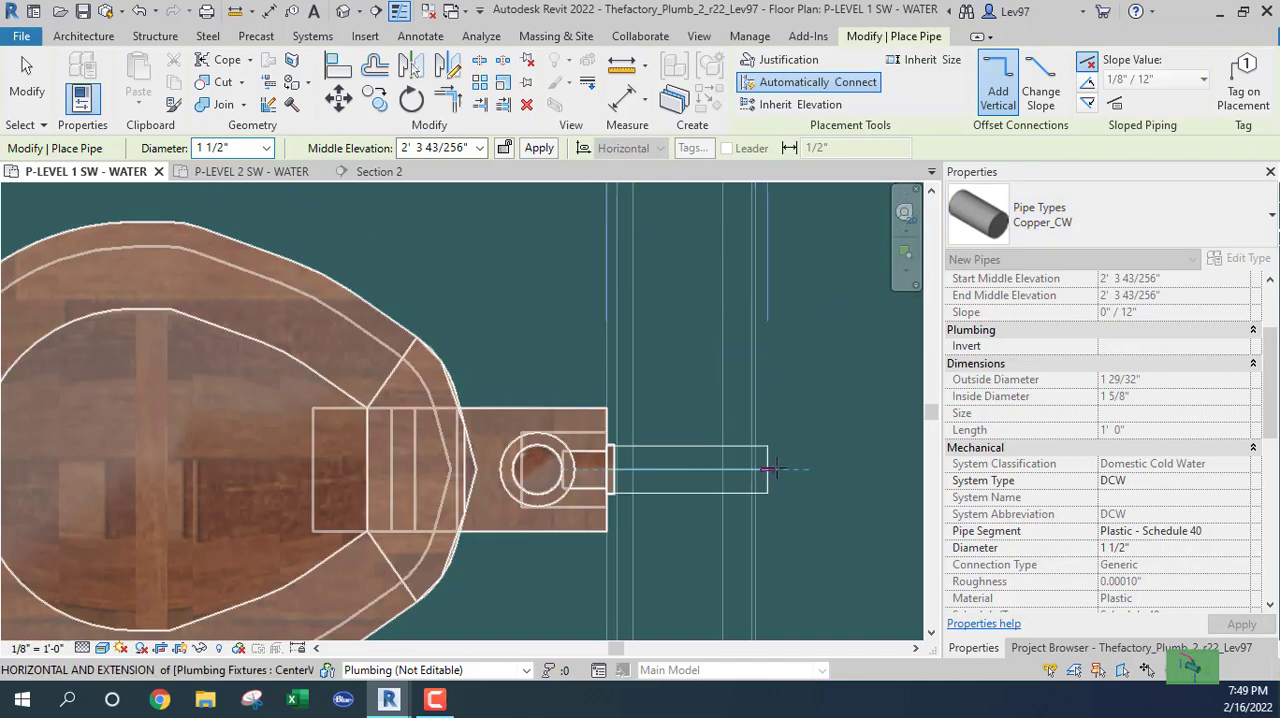
left_click(788, 469)
key("Escape")
key("Escape")
Draw a 1 1/2" pipe from the second-lowest right water closet's cold-water connector across the chase to the end of the opposite left stub.
scroll(700, 510, "down", 2)
middle_click_drag(690, 510, 290, 461)
left_click(780, 479)
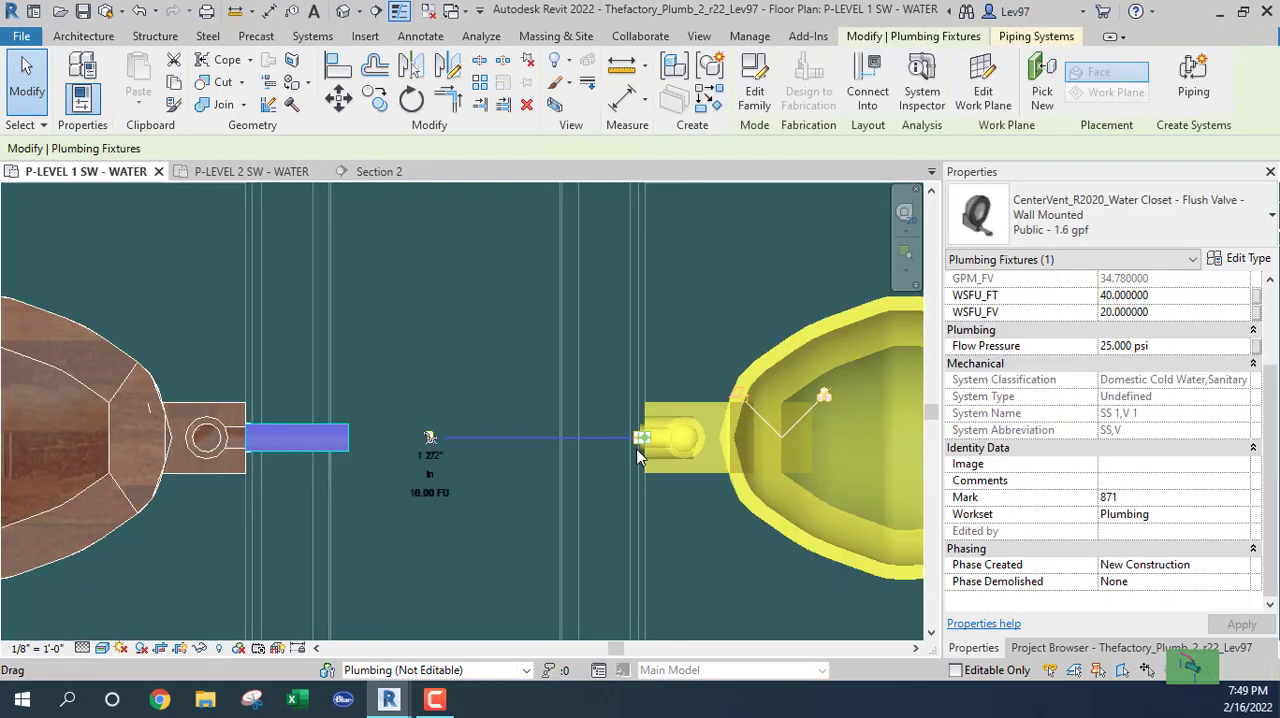
scroll(638, 450, "up", 3)
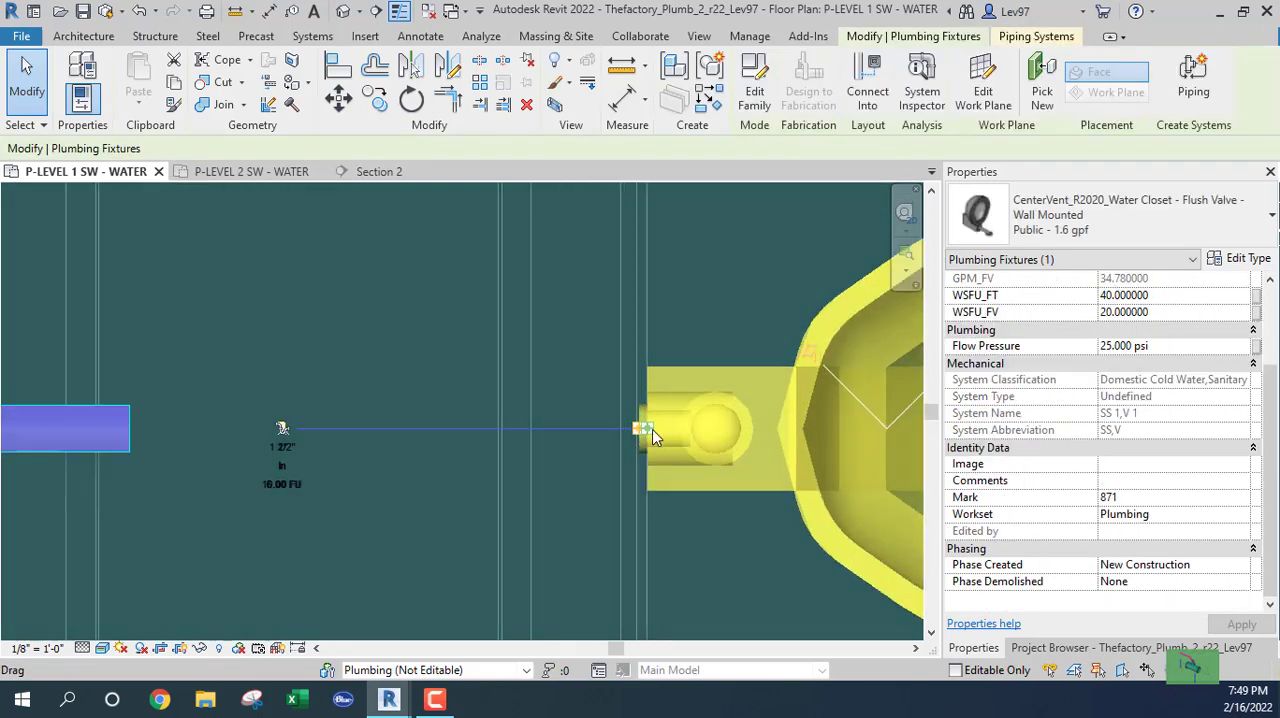
right_click(653, 428)
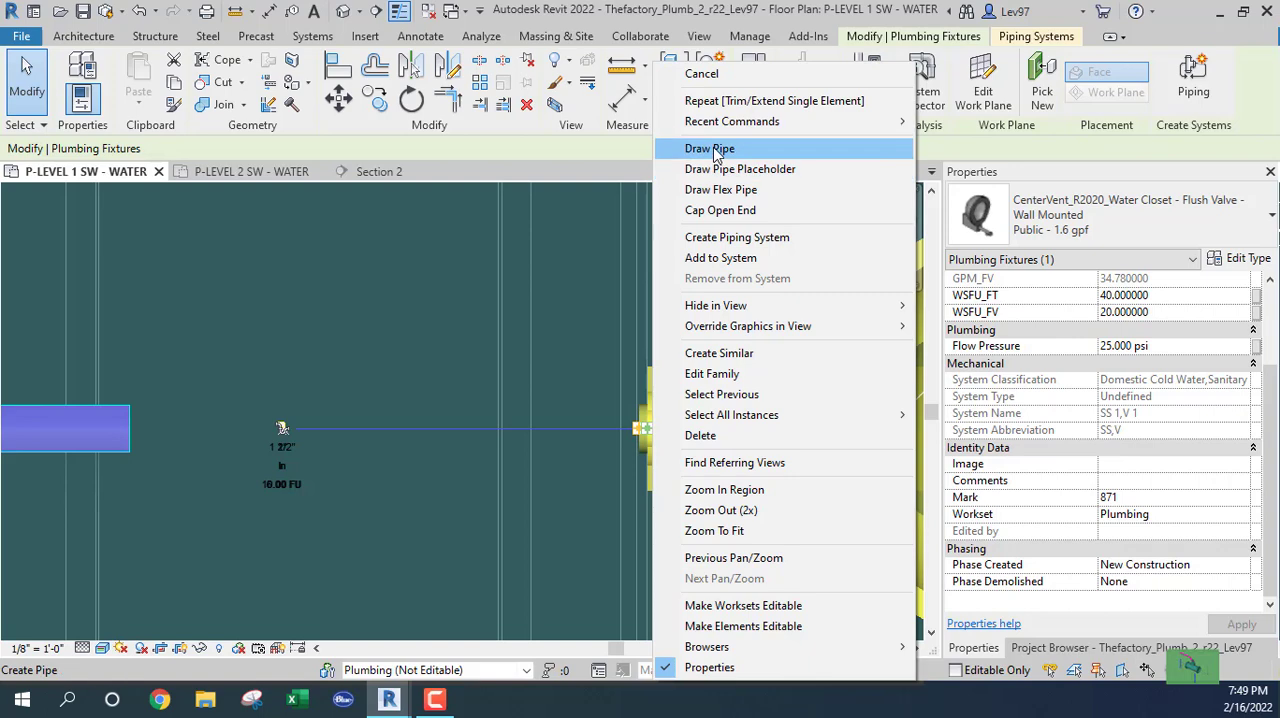
left_click(712, 149)
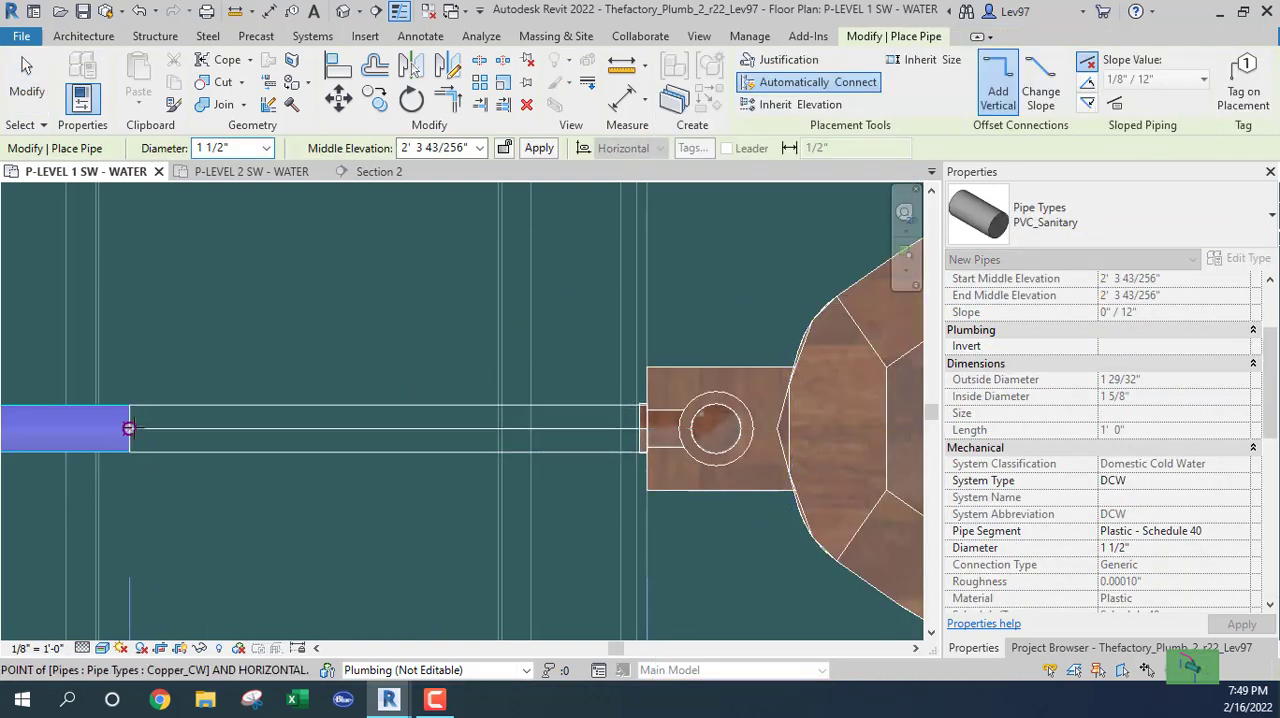
left_click(128, 428)
key("Escape")
key("Escape")
scroll(332, 544, "down", 5)
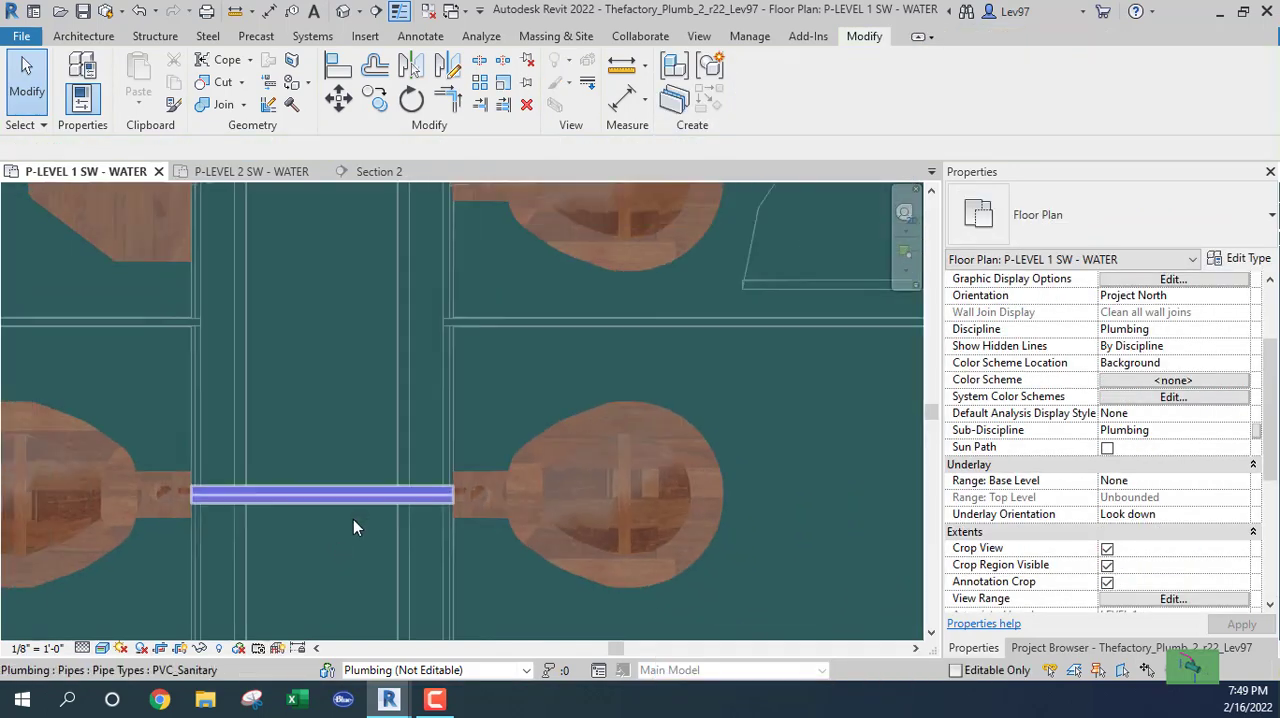
Try drawing a 1 1/2" branch about 2' 6" up the chase from the midpoint of the second-lowest water closet pair's crossing pipe.
middle_click_drag(347, 386, 466, 462)
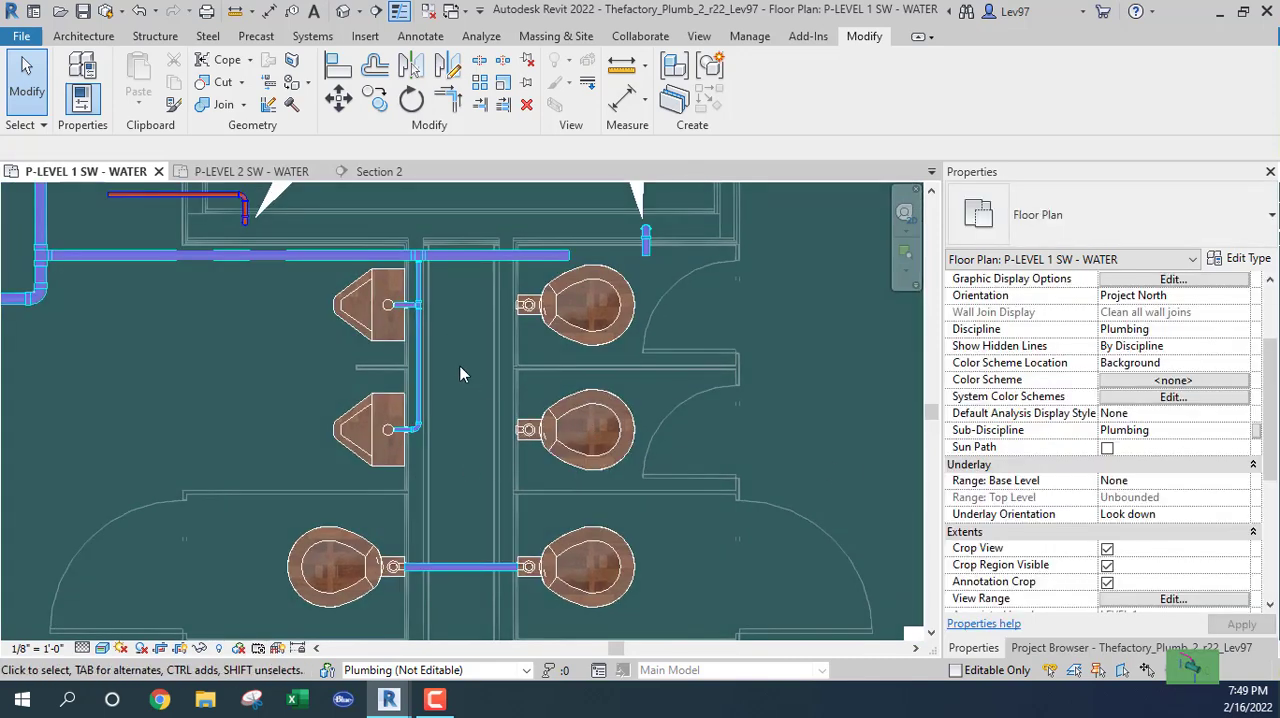
scroll(470, 462, "down", 2)
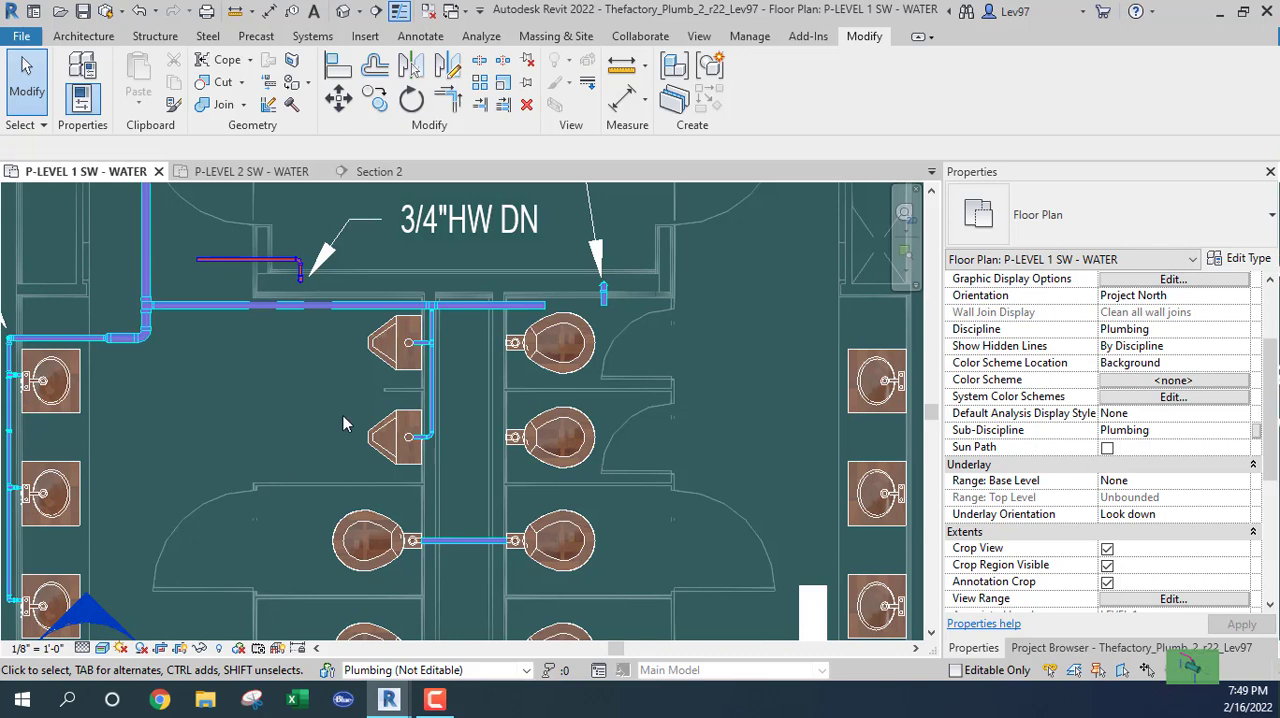
middle_click_drag(338, 415, 357, 366)
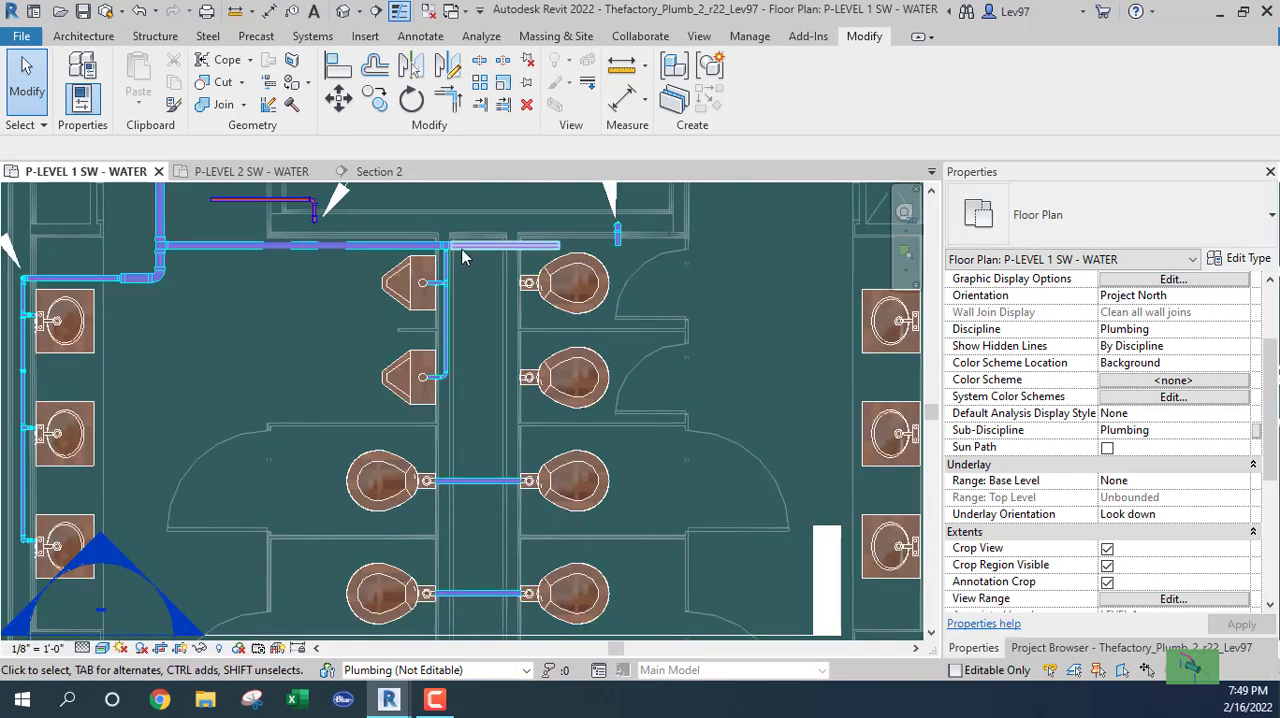
right_click(474, 482)
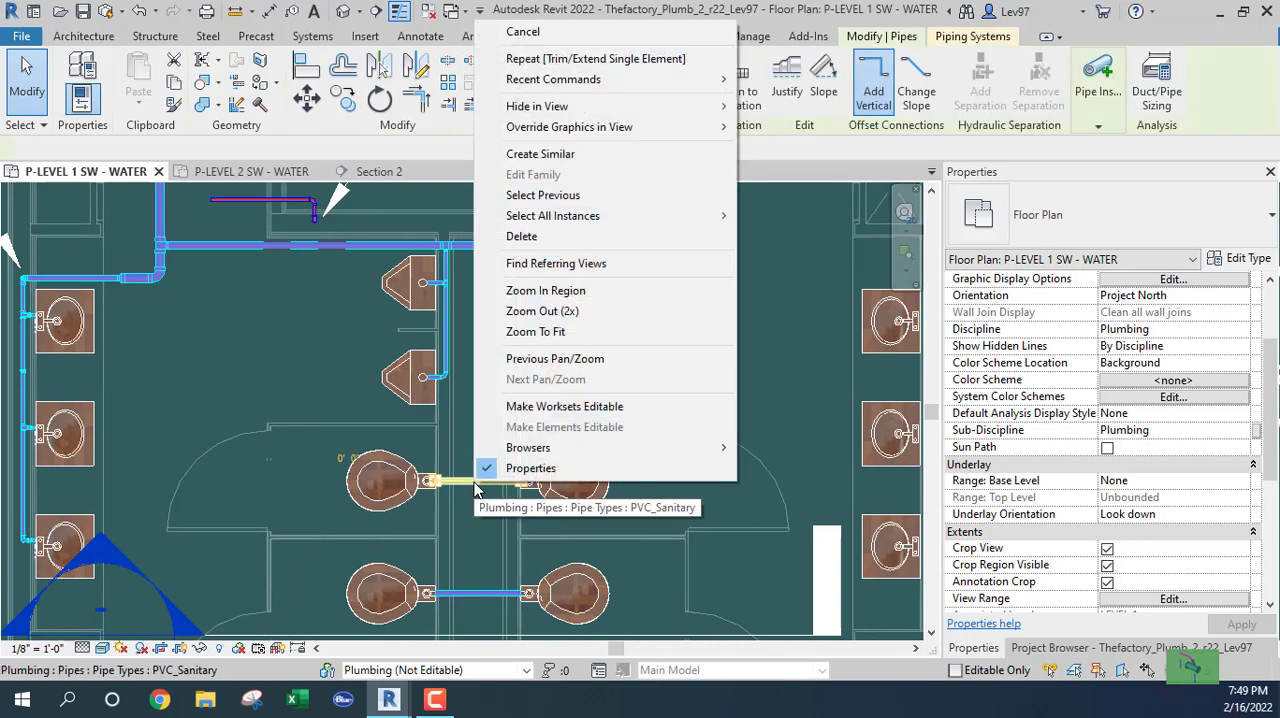
left_click(519, 160)
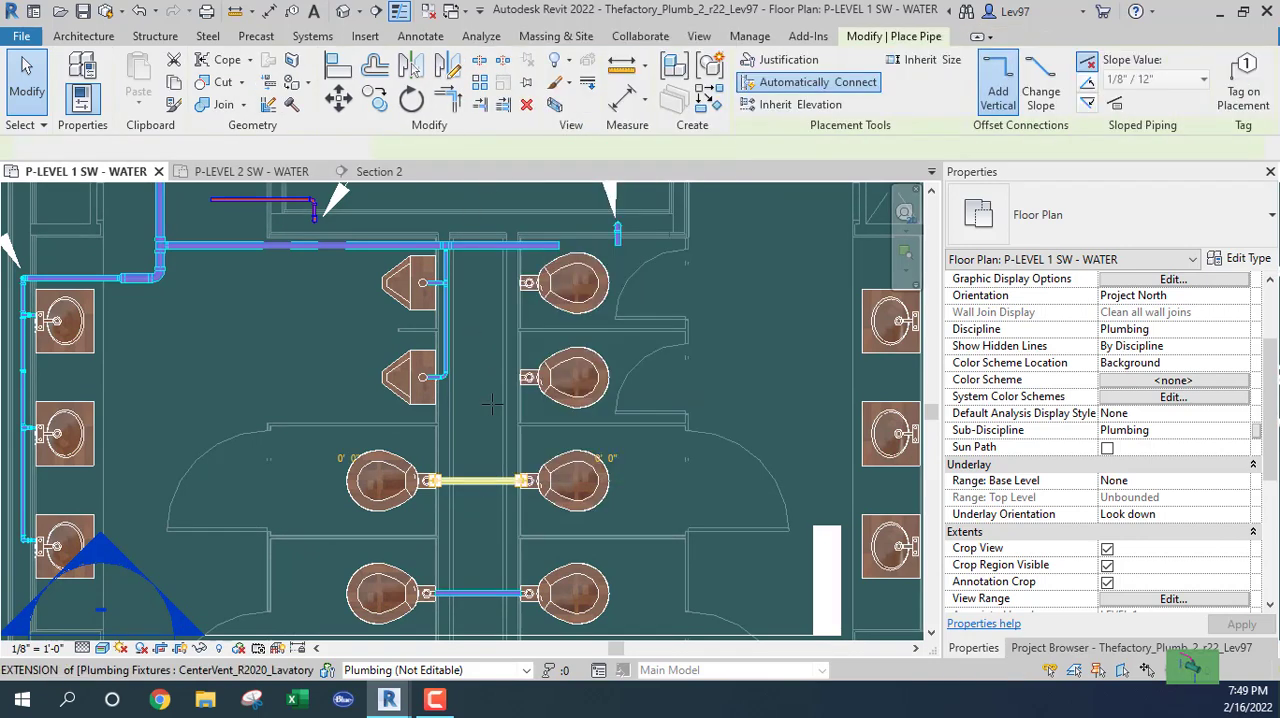
left_click(477, 477)
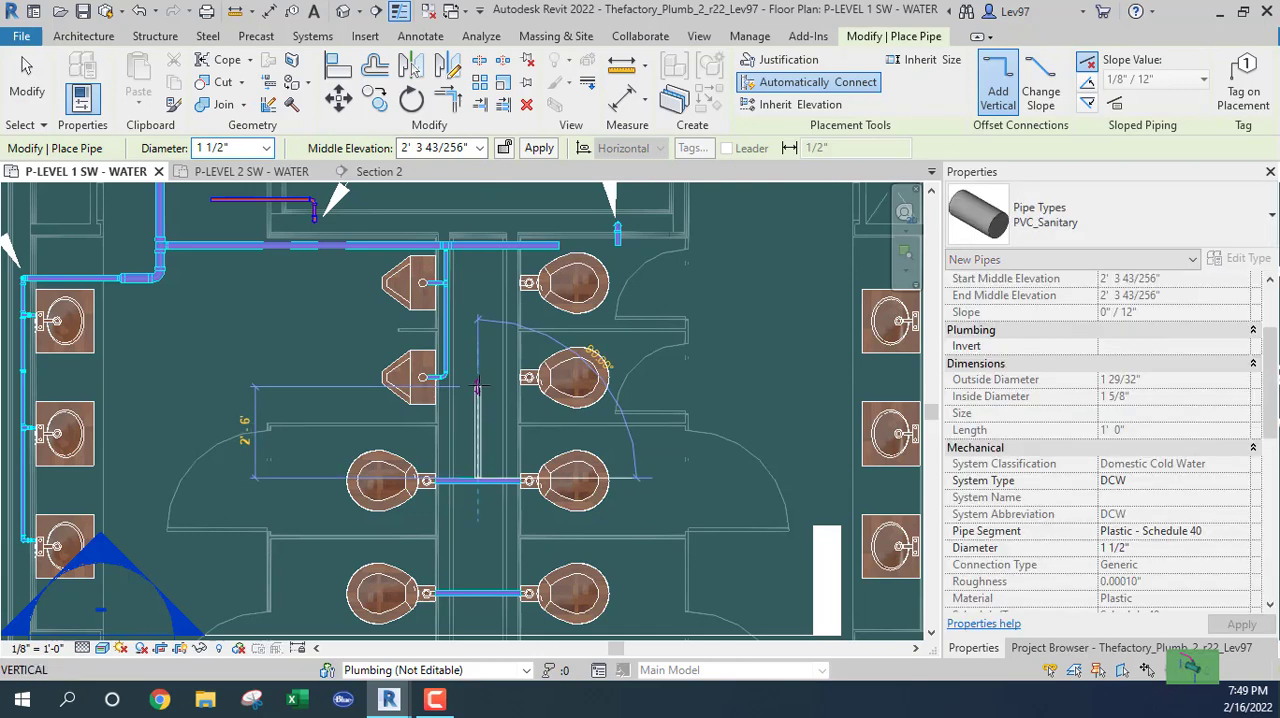
left_click(479, 384)
key("Escape")
key("Escape")
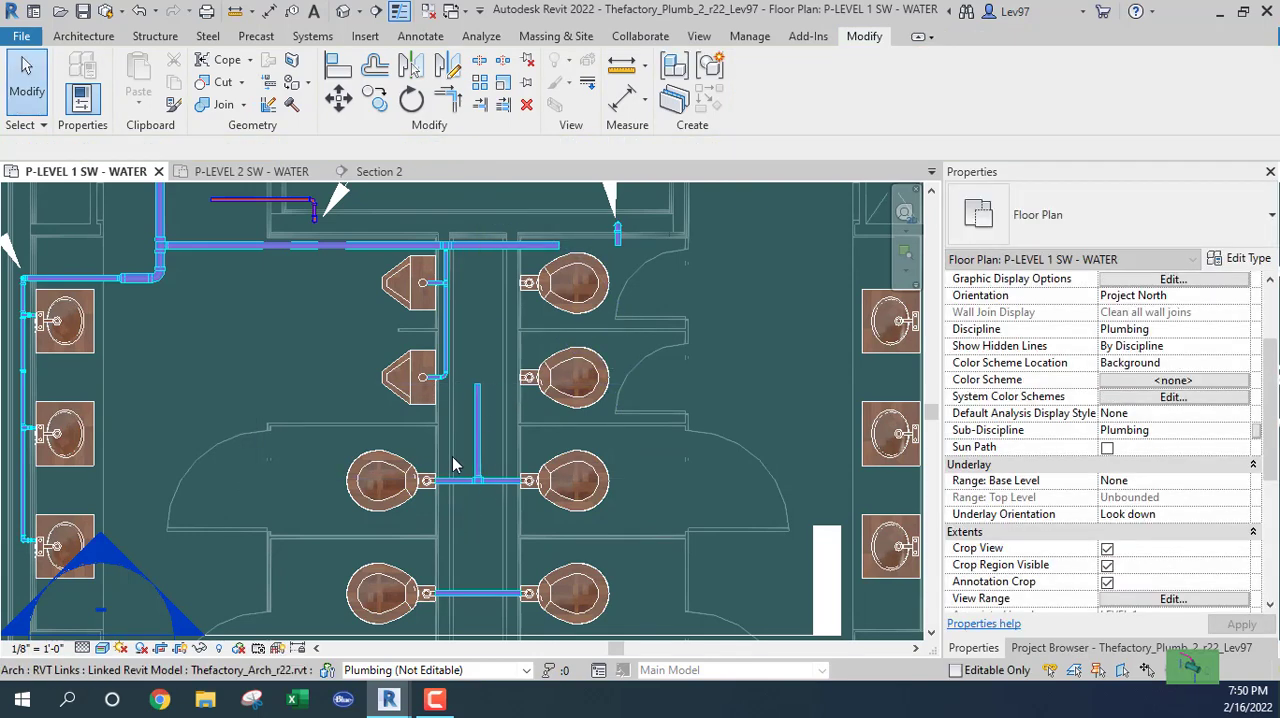
scroll(485, 420, "up", 3)
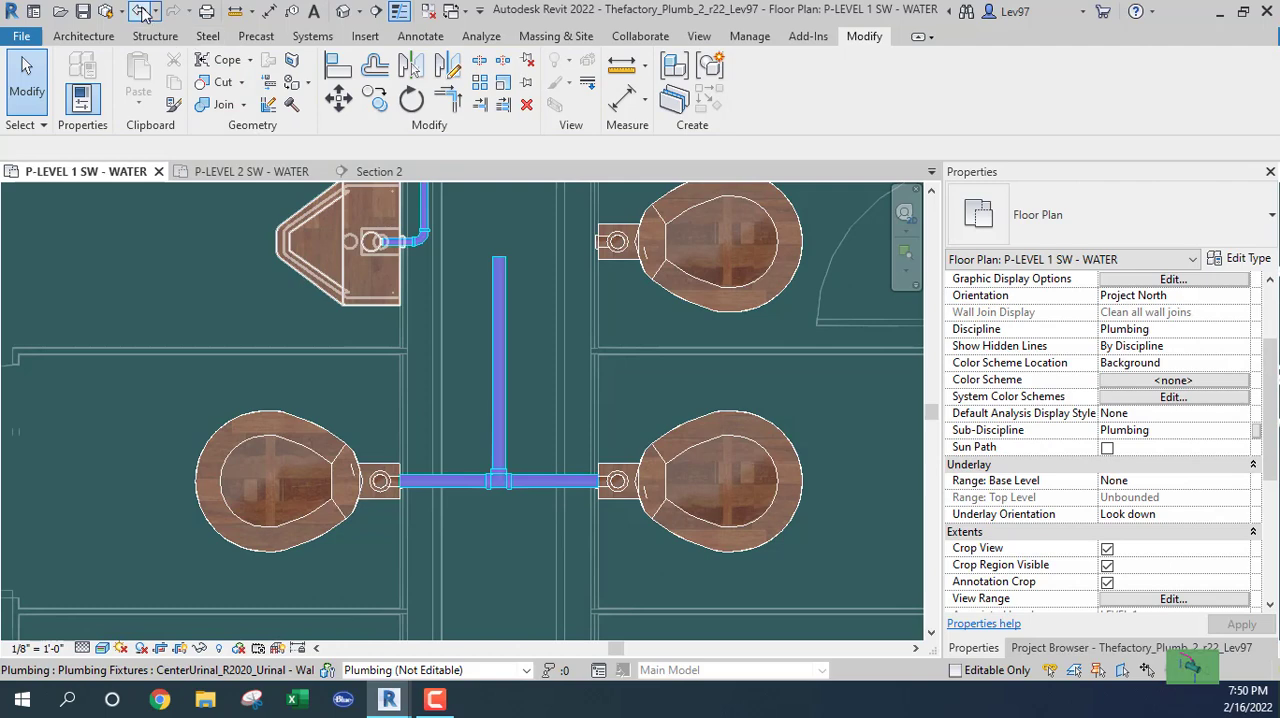
Draw a 2" Copper_CW branch at 10' 6" elevation from the horizontal main down the chase, about 4' 4" long, between the urinals and water closets.
scroll(509, 466, "down", 5)
scroll(516, 482, "up", 3)
scroll(530, 352, "up", 2)
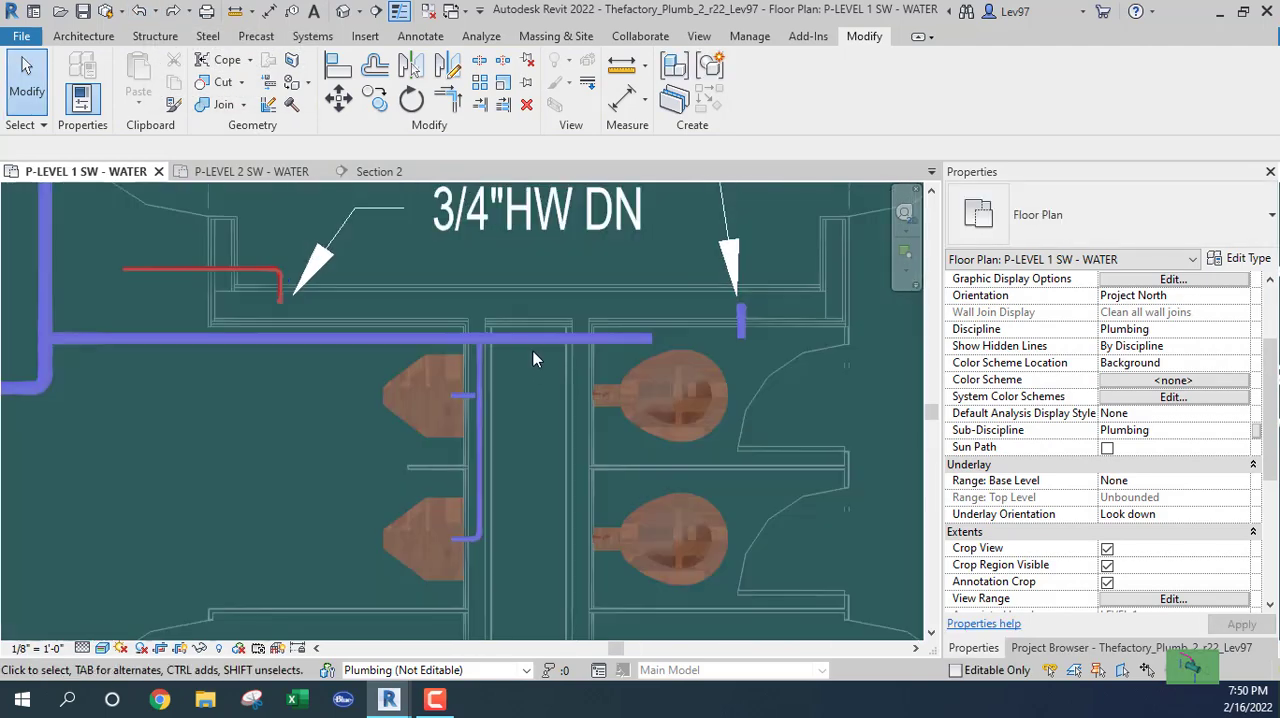
right_click(530, 340)
left_click(584, 356)
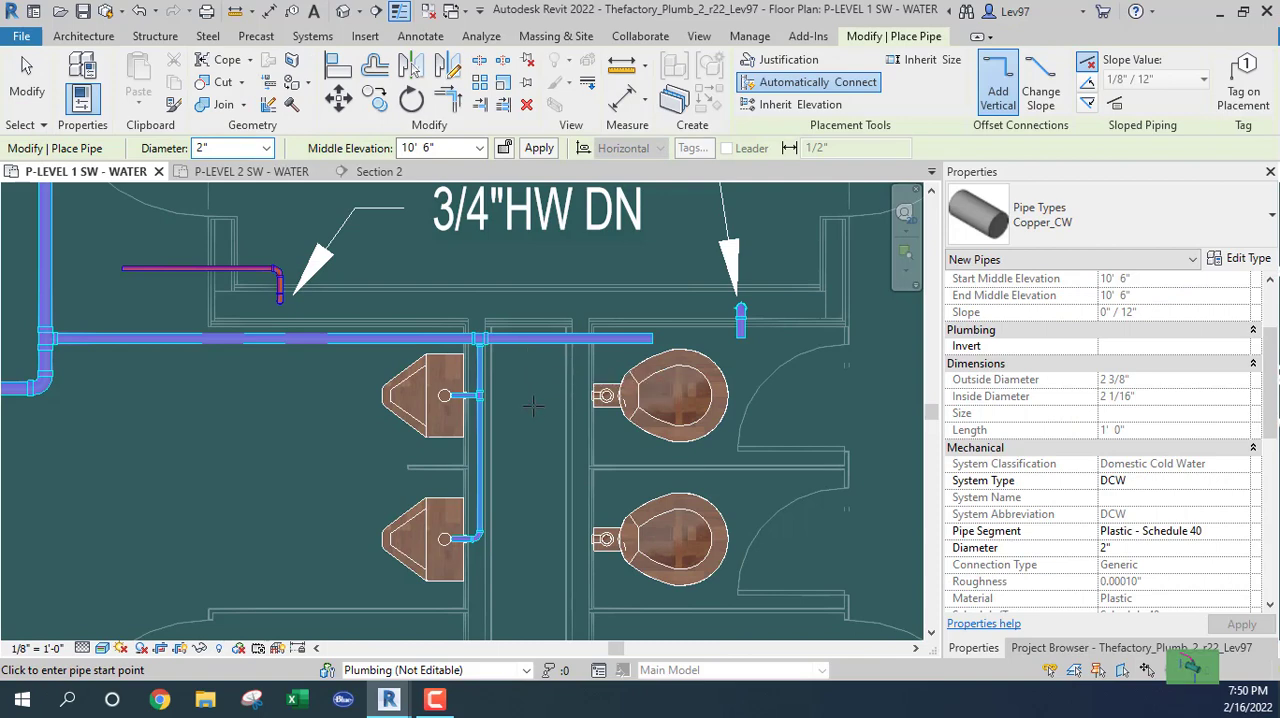
scroll(531, 410, "down", 2)
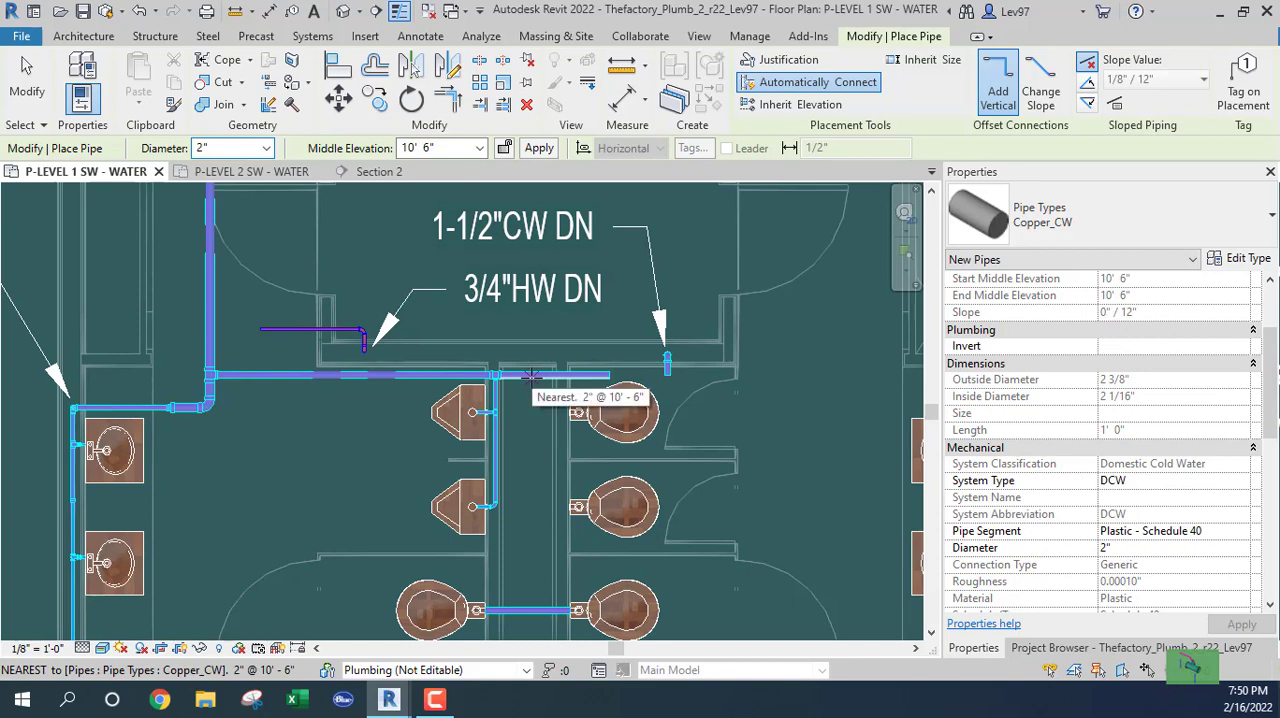
scroll(531, 378, "up", 2)
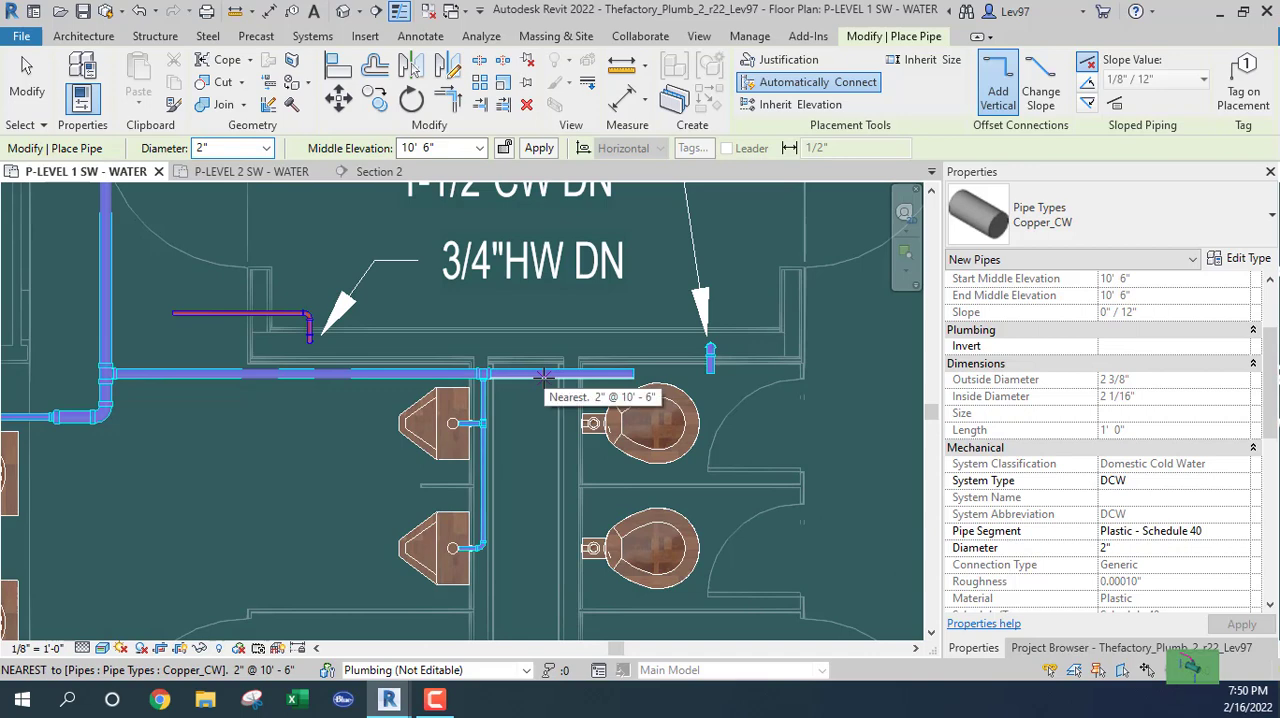
left_click(543, 377)
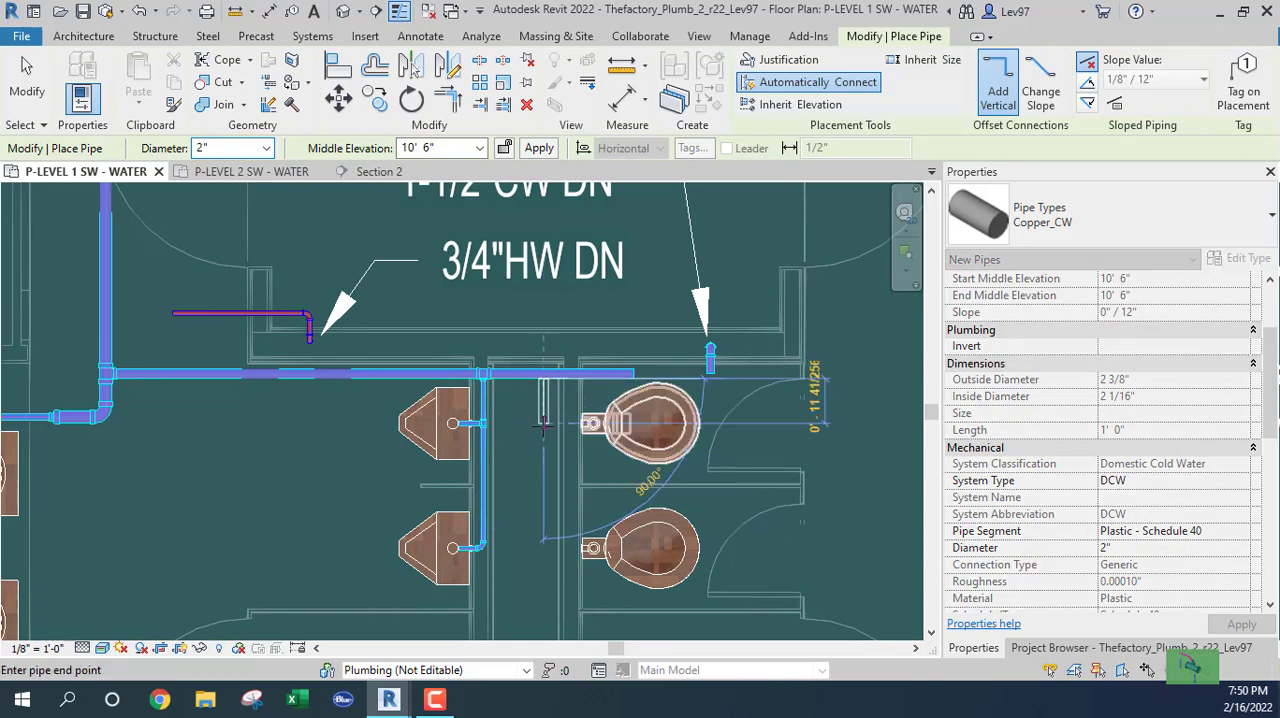
left_click(544, 591)
key("Escape")
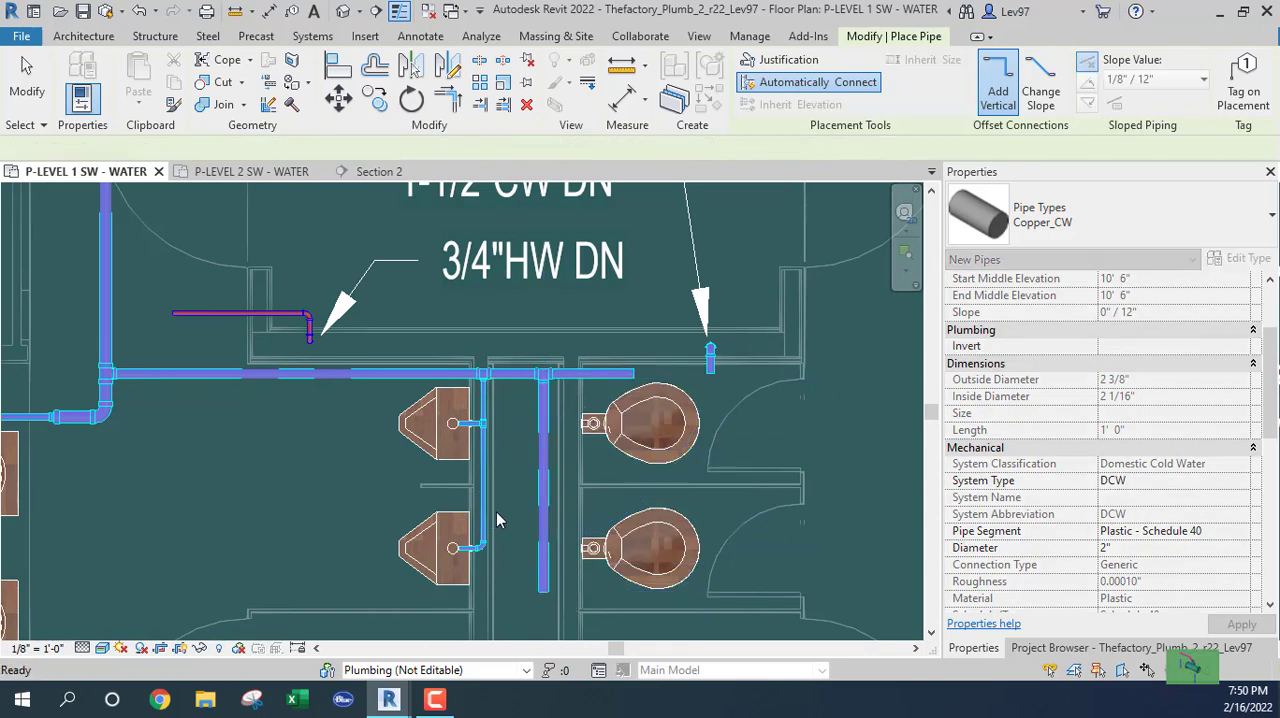
key("Escape")
middle_click_drag(507, 510, 523, 534)
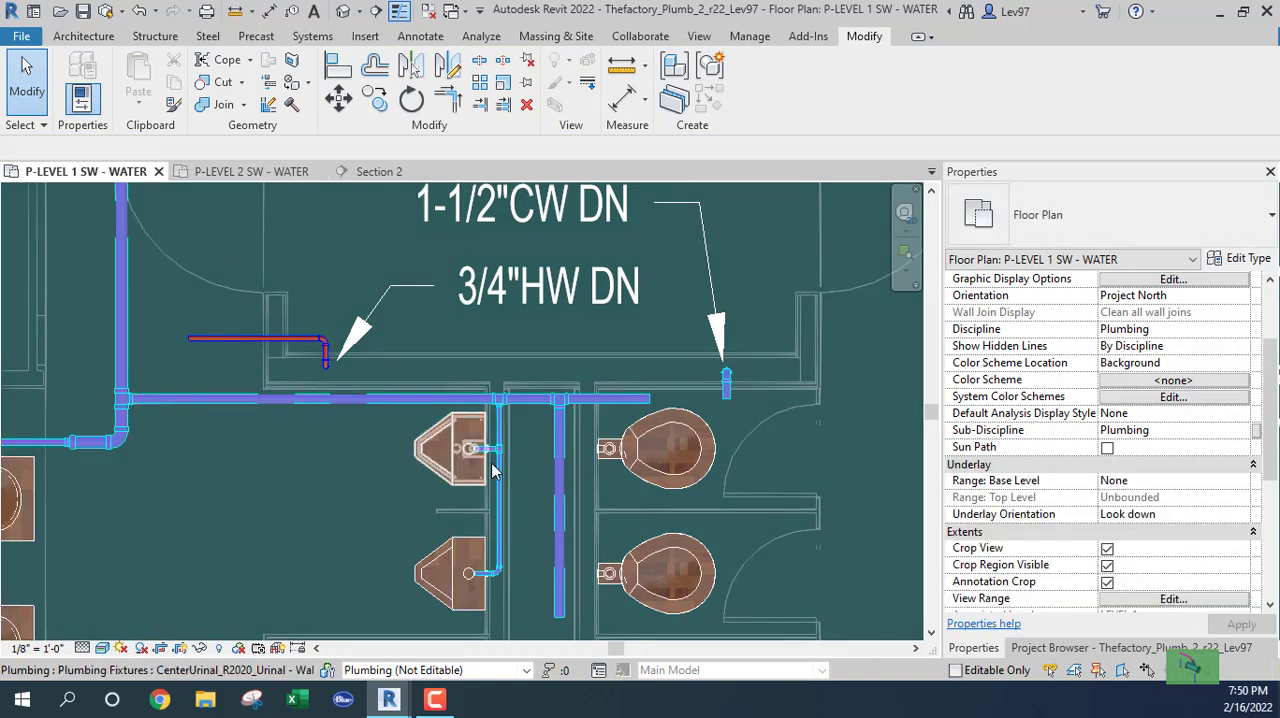
Set the diameter of the new chase branch to 1 1/2".
left_click(558, 500)
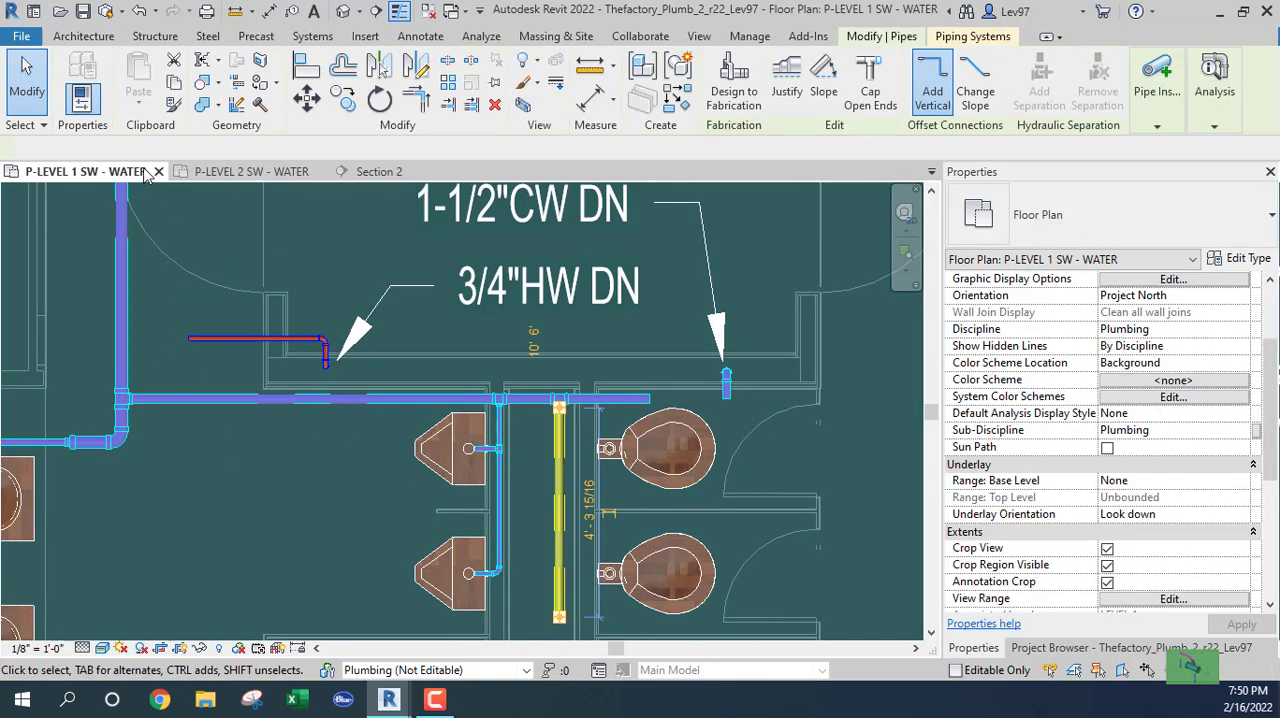
left_click(239, 148)
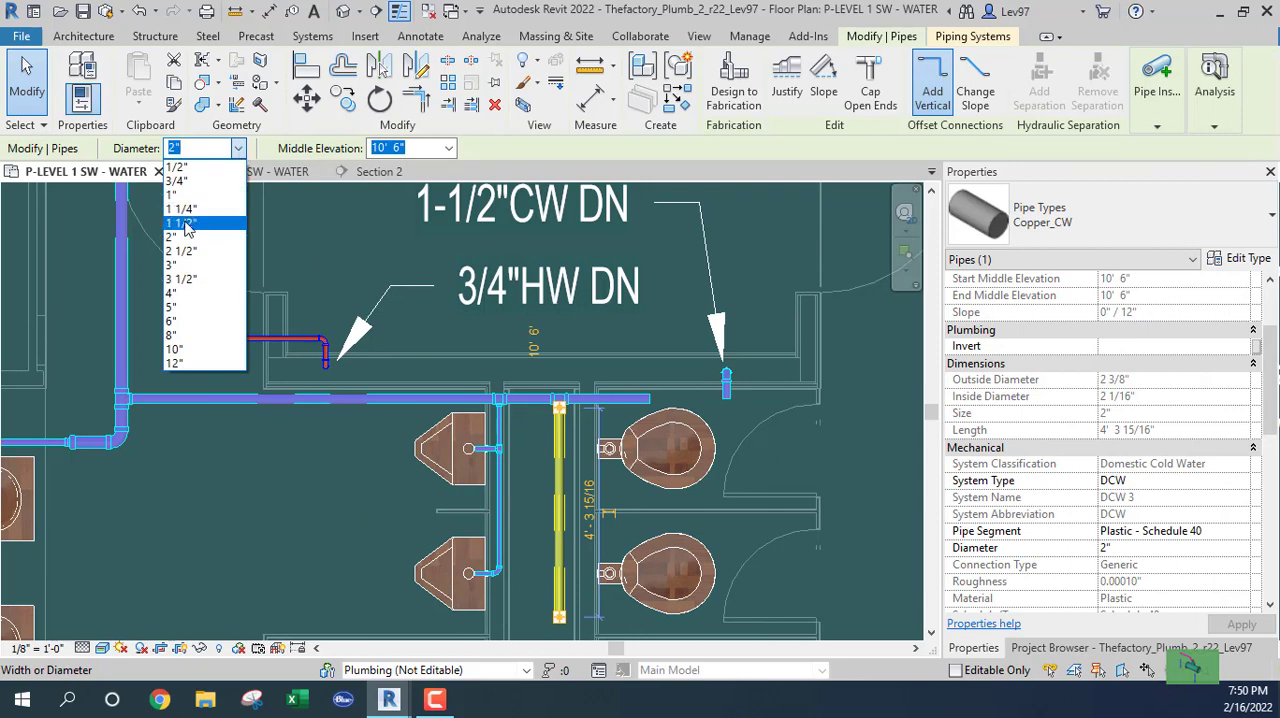
left_click(181, 223)
left_click(349, 533)
Extend the chase branch down past the second-lowest water closet pair's crossing pipe, to a length of about 7' 7".
scroll(350, 526, "down", 2)
middle_click_drag(376, 478, 393, 243)
middle_click_drag(489, 402, 525, 440)
scroll(533, 469, "up", 1)
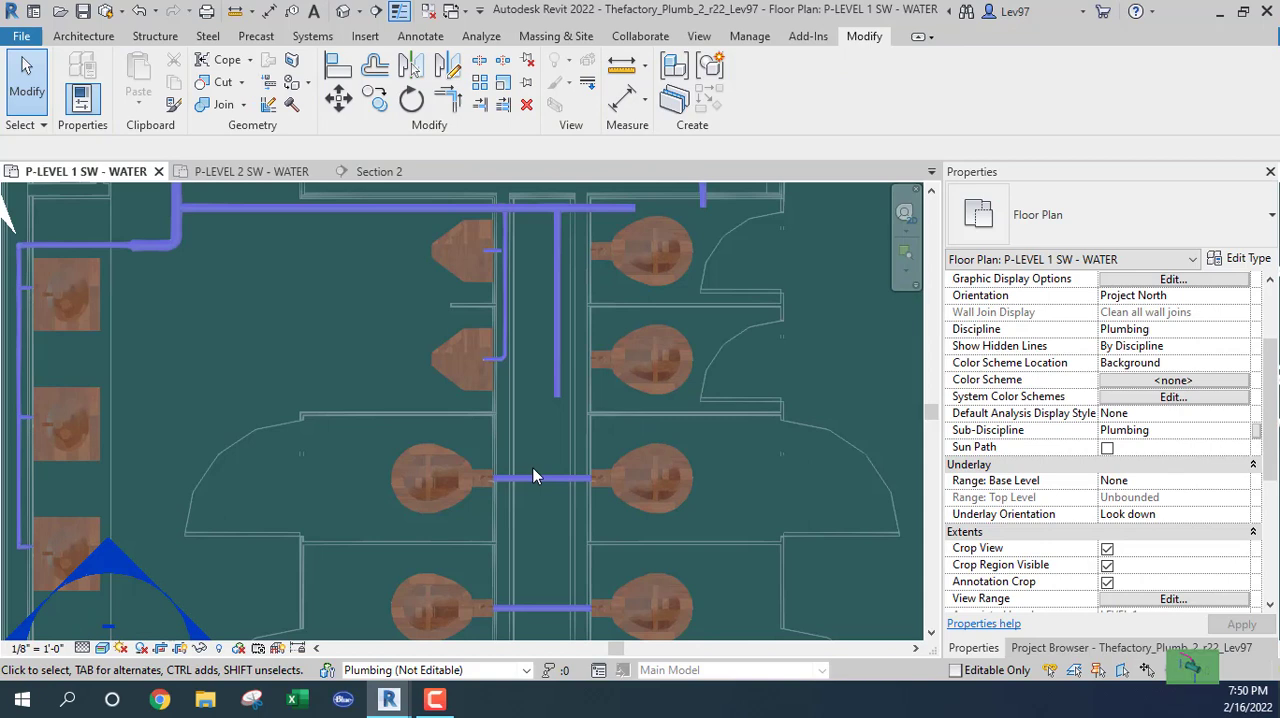
left_click(551, 410)
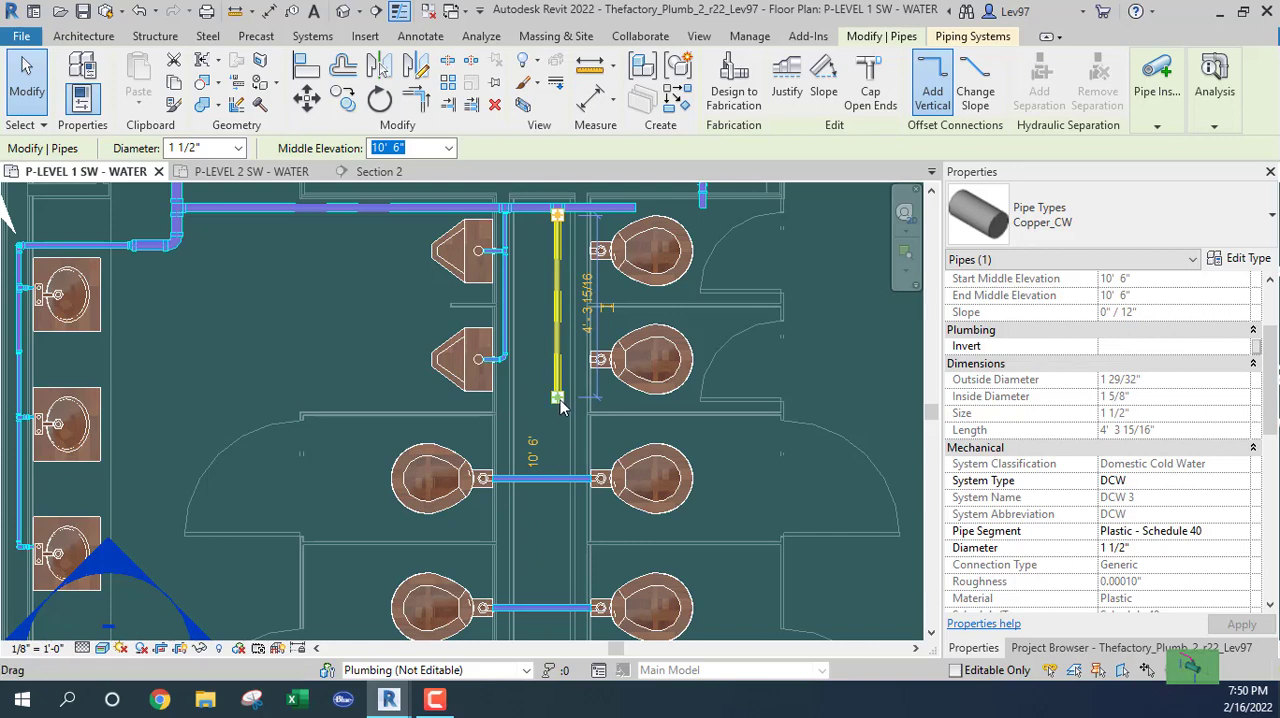
left_click_drag(558, 400, 557, 432)
left_click_drag(557, 508, 546, 553)
left_click(568, 568)
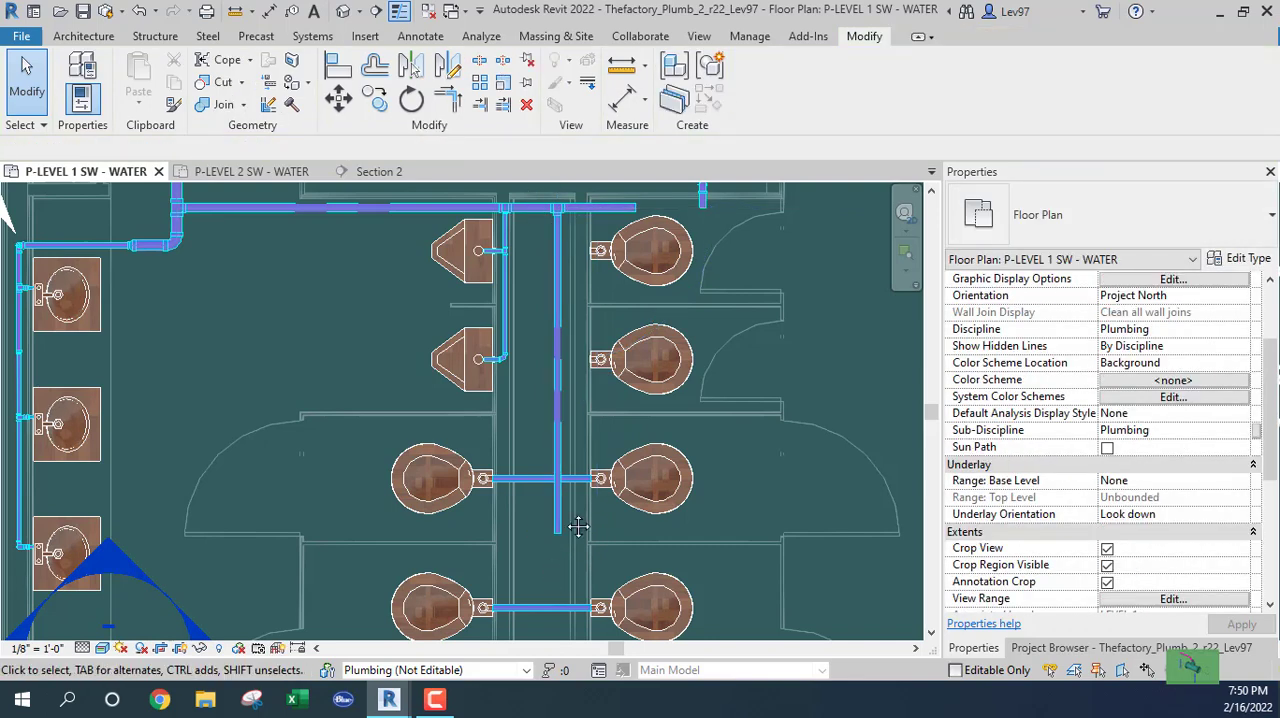
Extend the chase branch further down and connect it to the crossing pipe between the lowest pair of water closets.
middle_click_drag(544, 595, 591, 445)
left_click(586, 414)
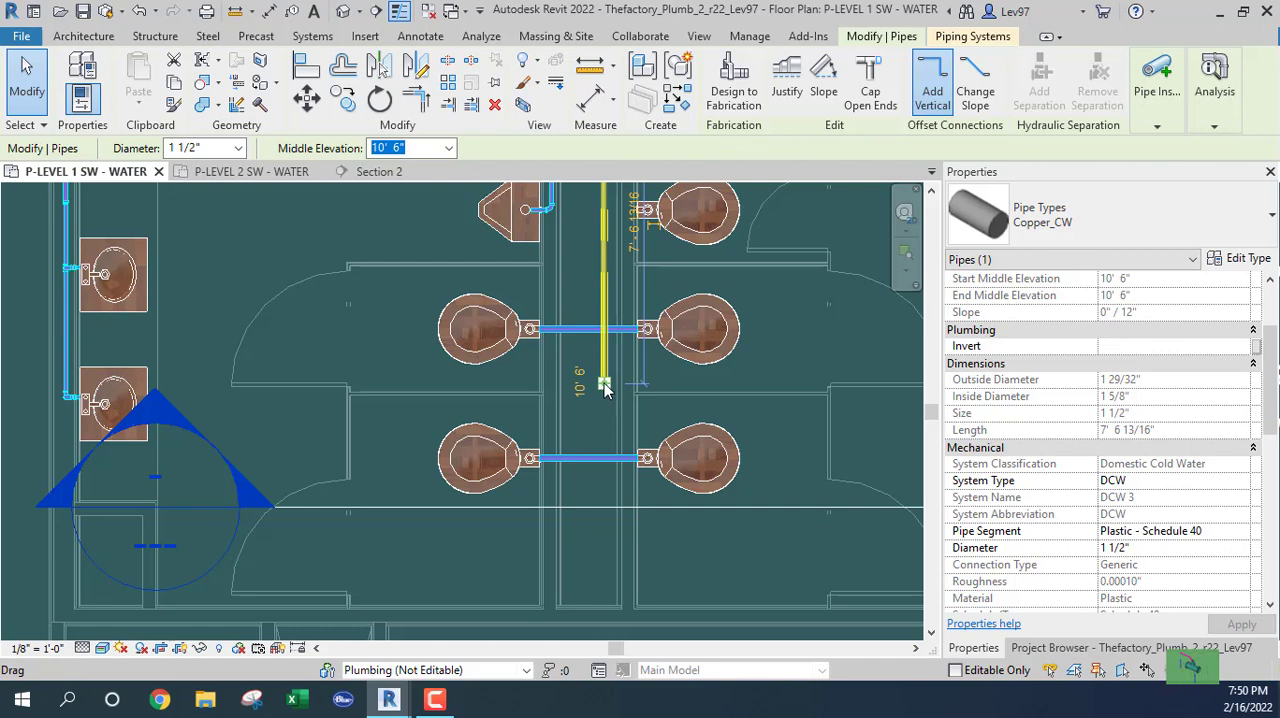
key("Escape")
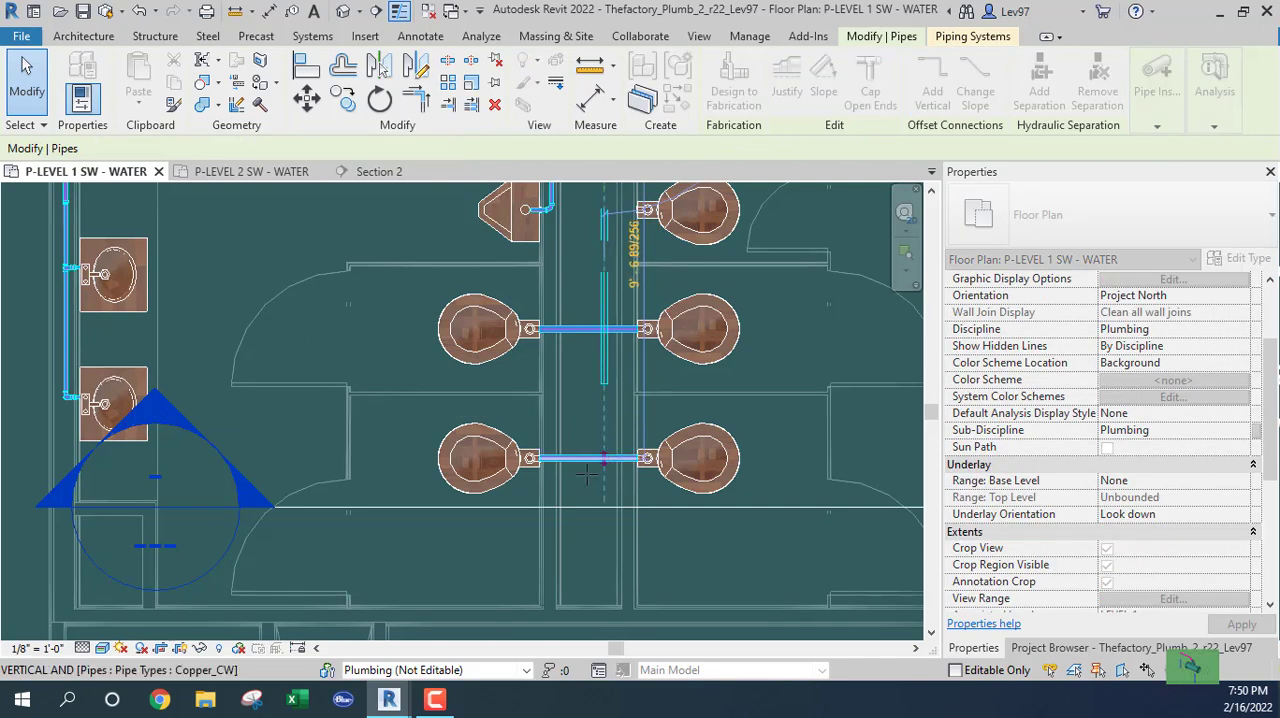
left_click(601, 465)
scroll(600, 469, "up", 4)
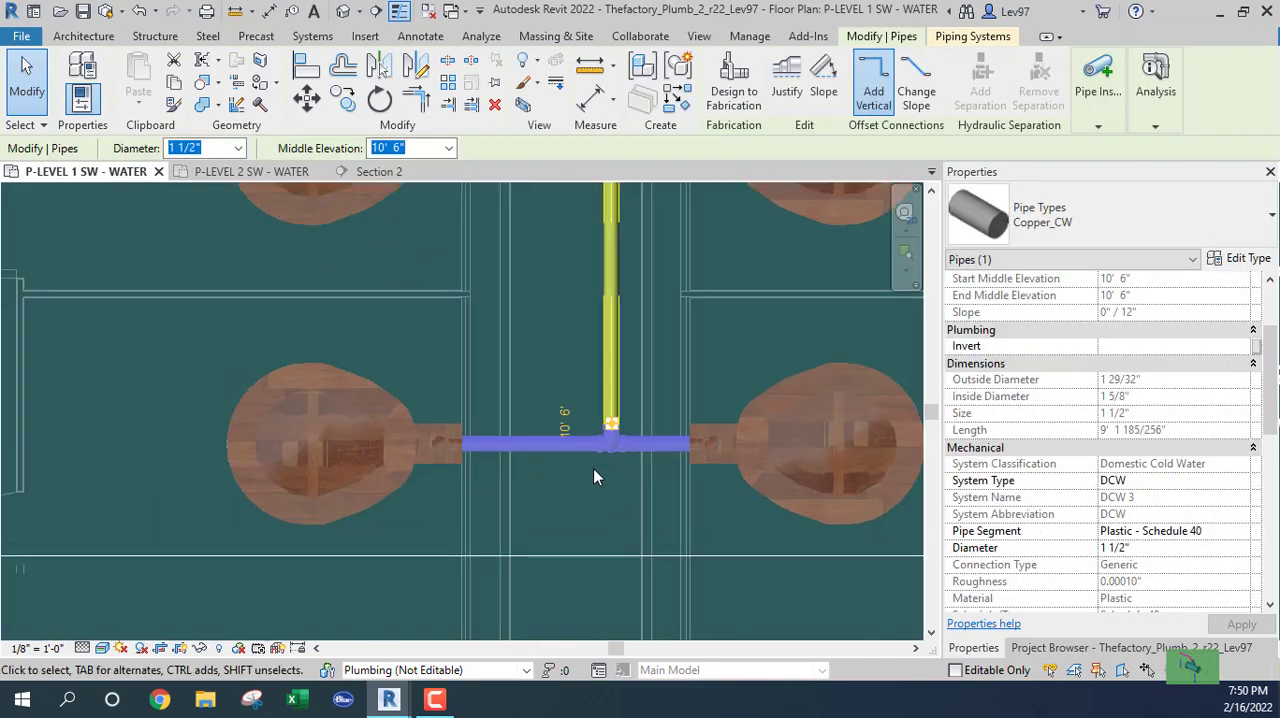
left_click(593, 468)
scroll(538, 354, "down", 2)
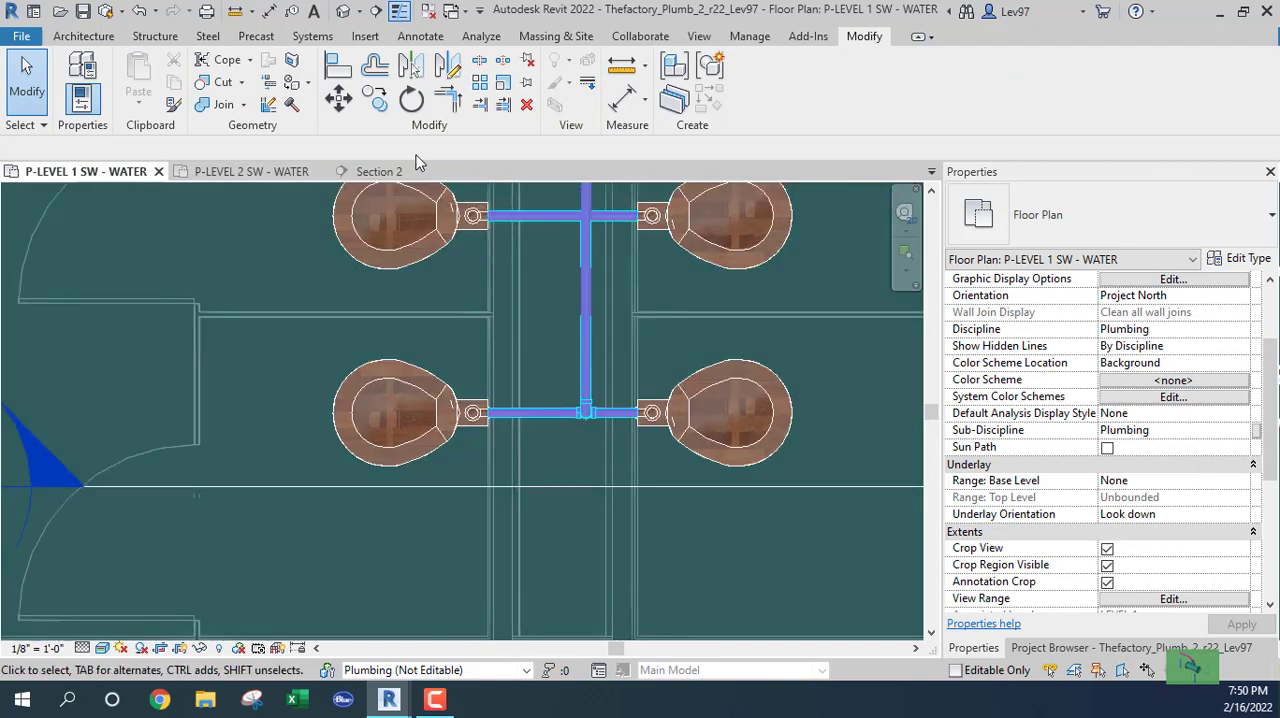
scroll(548, 305, "down", 2)
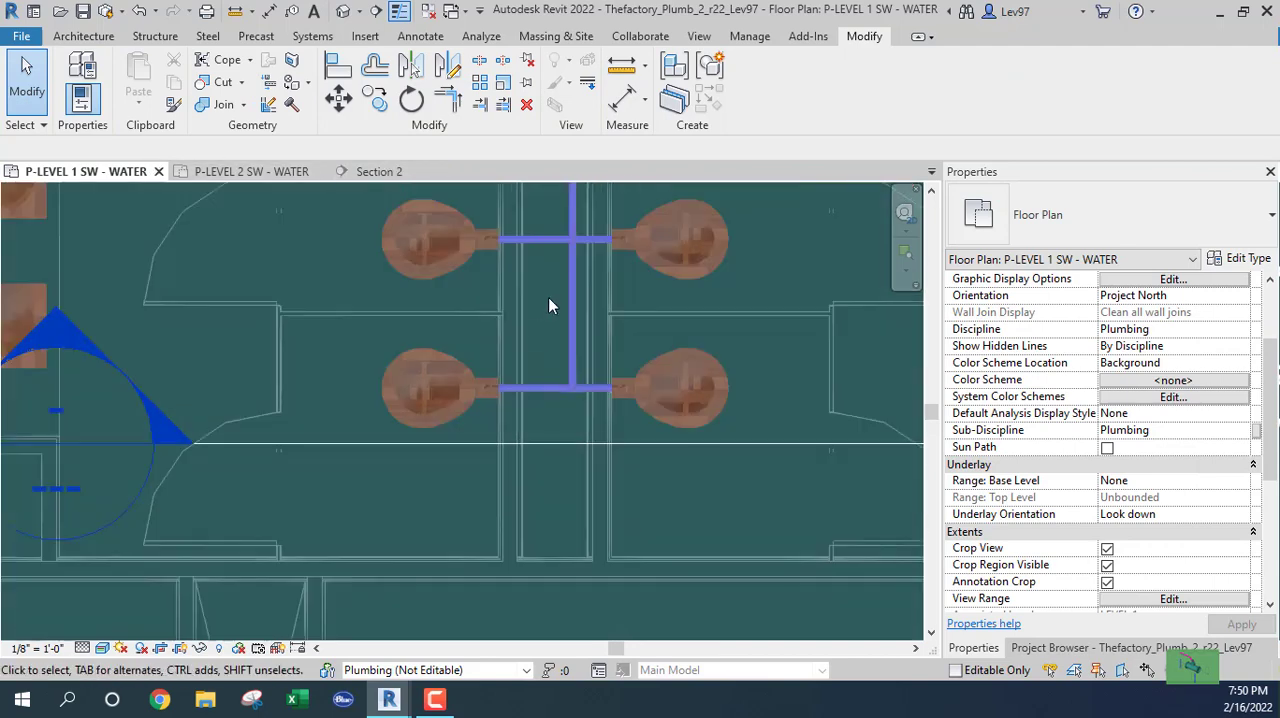
scroll(548, 300, "up", 4)
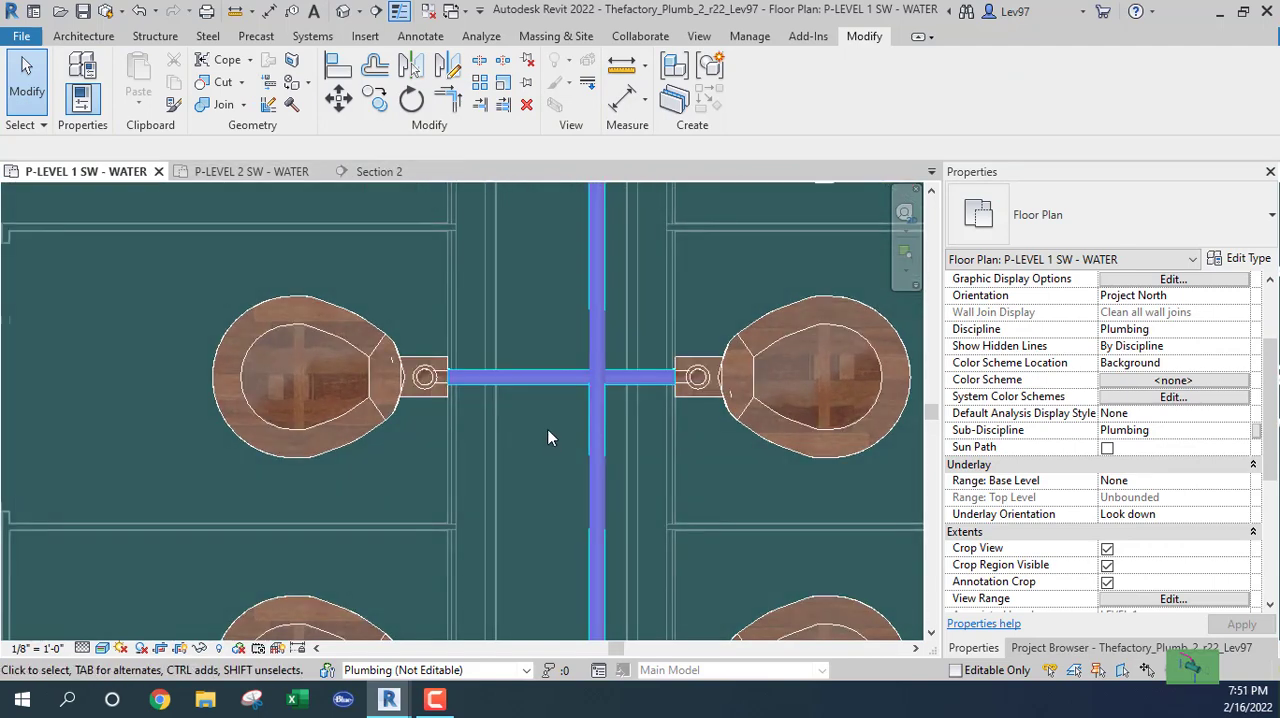
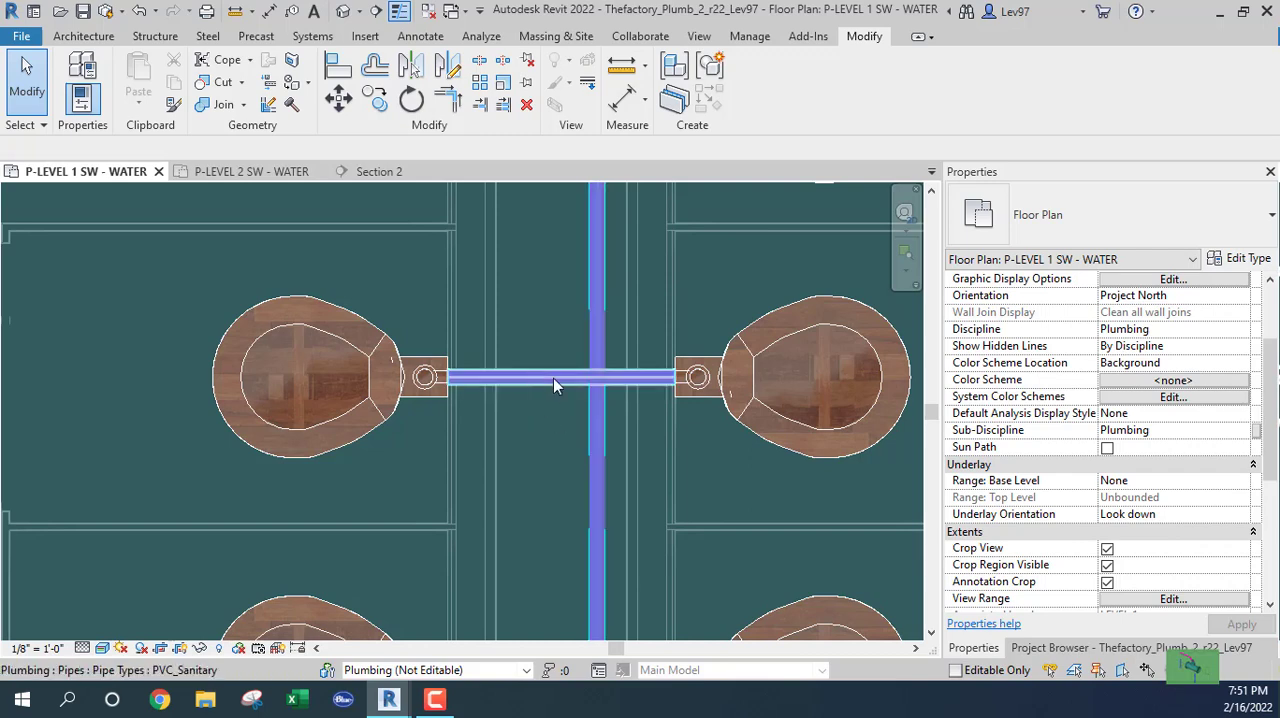
Open the SECTON 3D view and examine the new chase piping between the water closets.
scroll(578, 450, "down", 3)
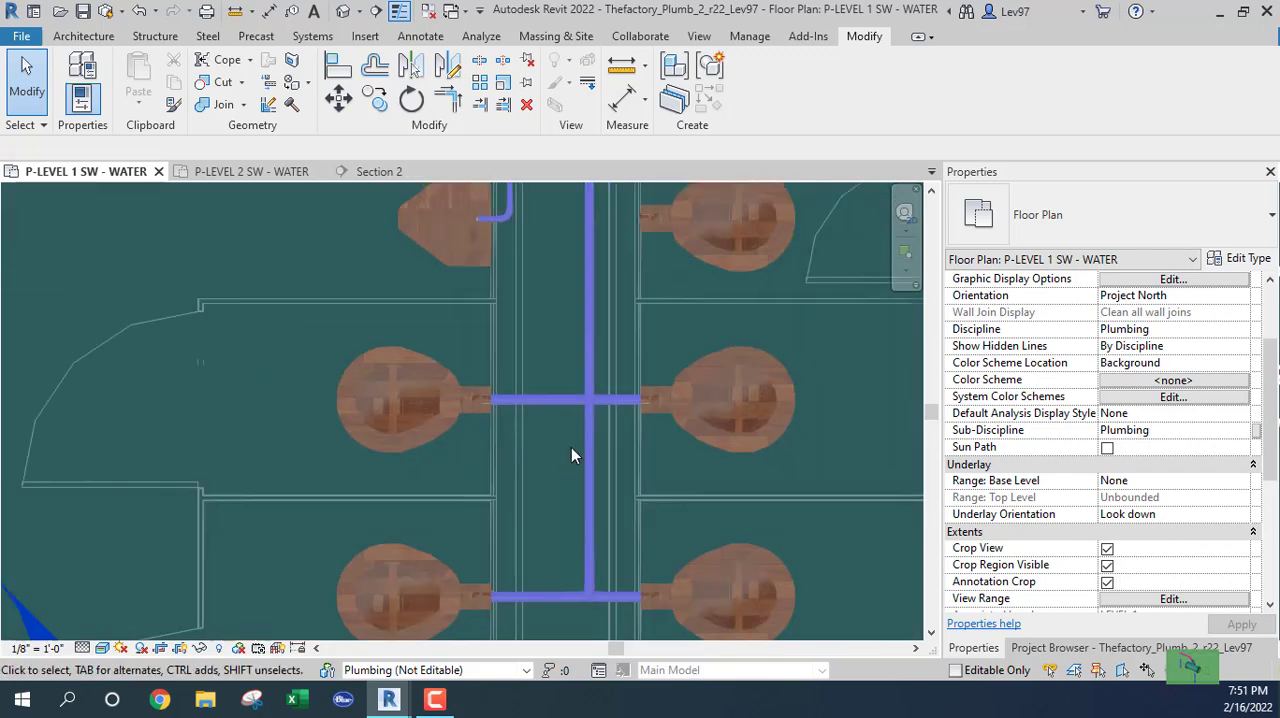
scroll(560, 360, "up", 2)
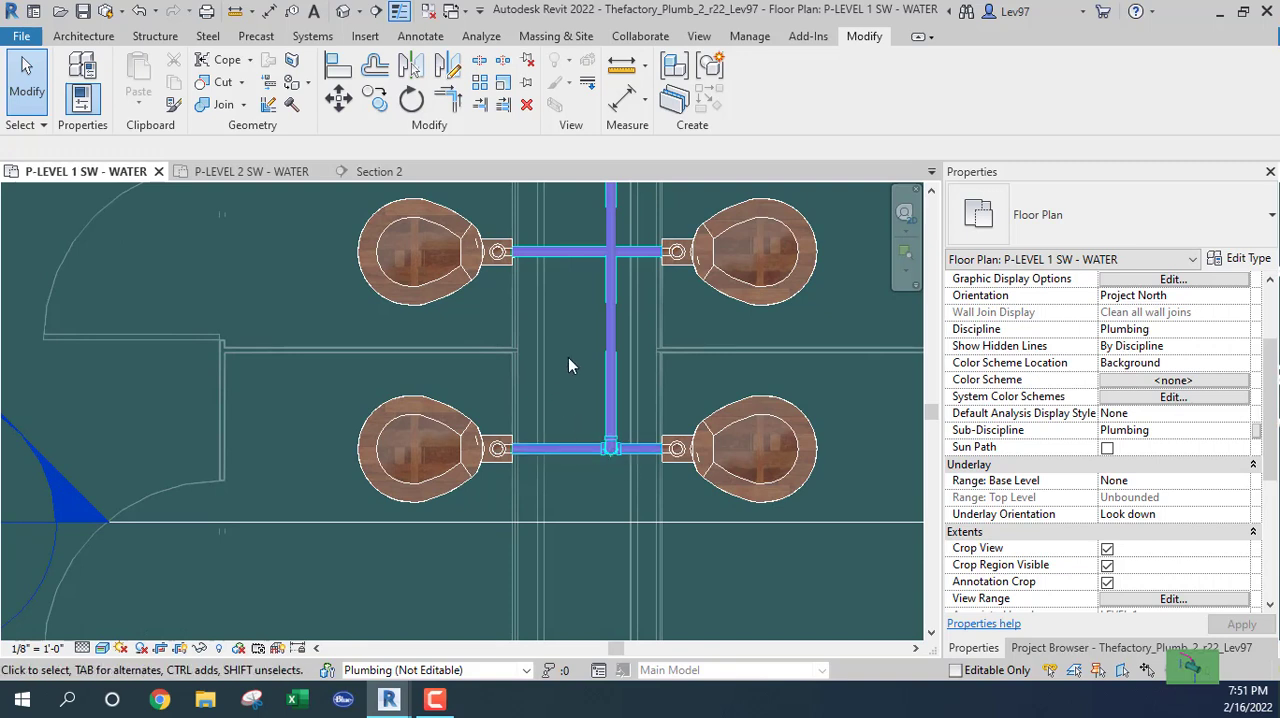
left_click(1090, 648)
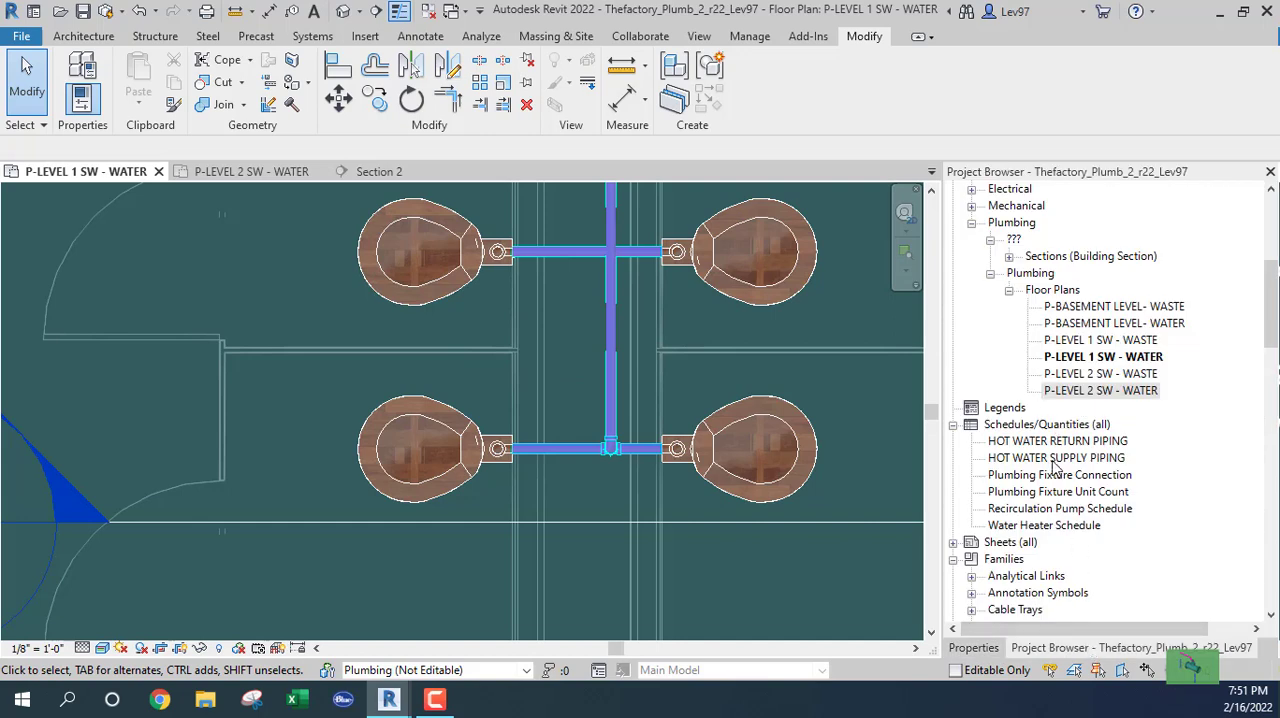
scroll(1052, 465, "up", 5)
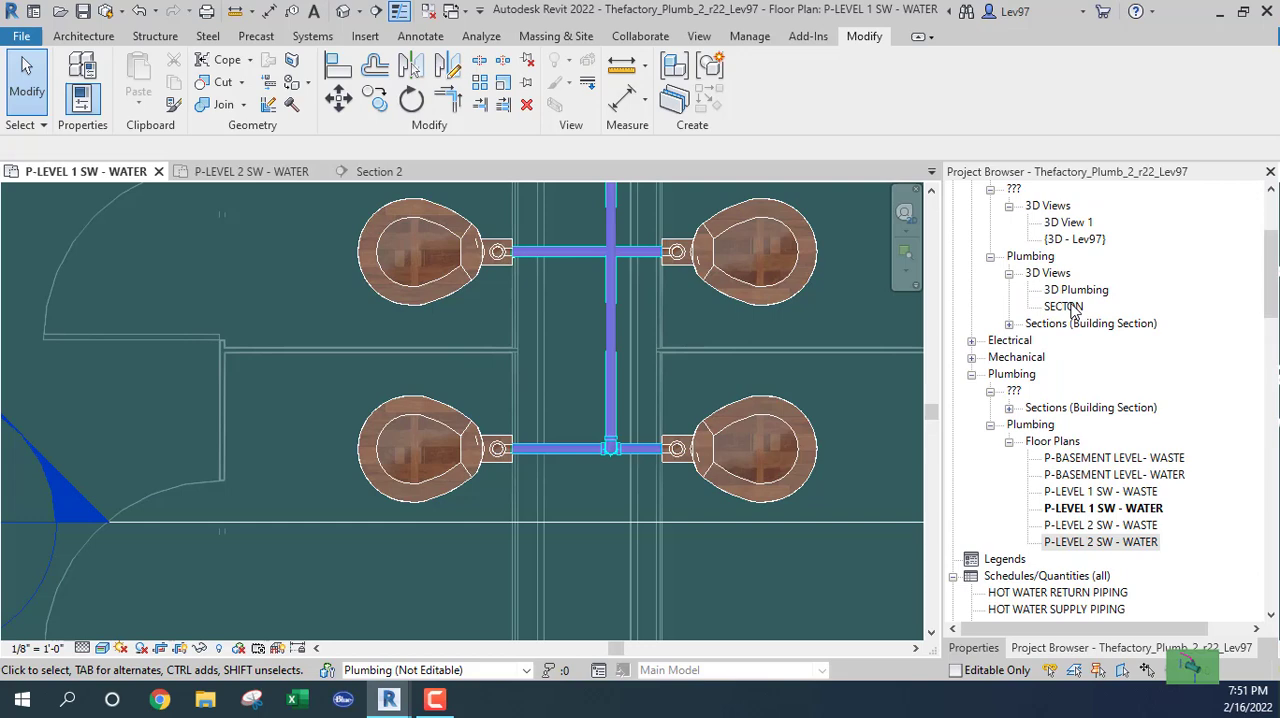
double_click(1064, 306)
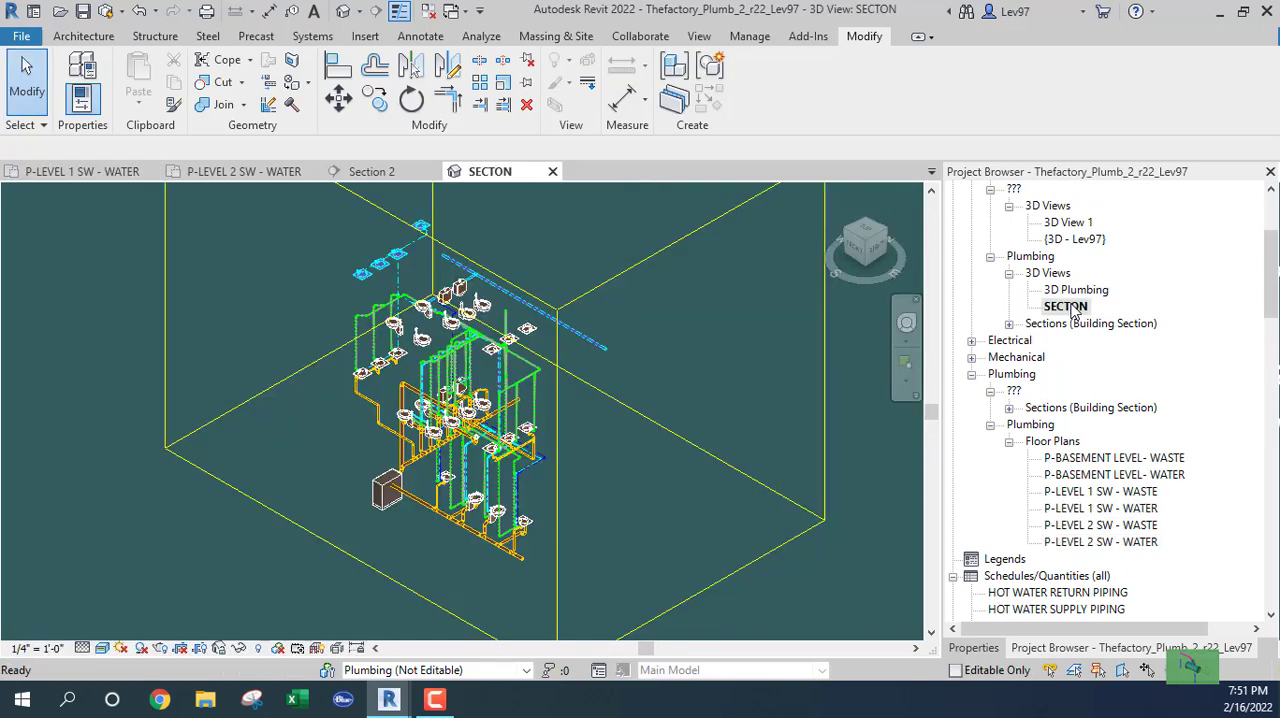
left_click(837, 192)
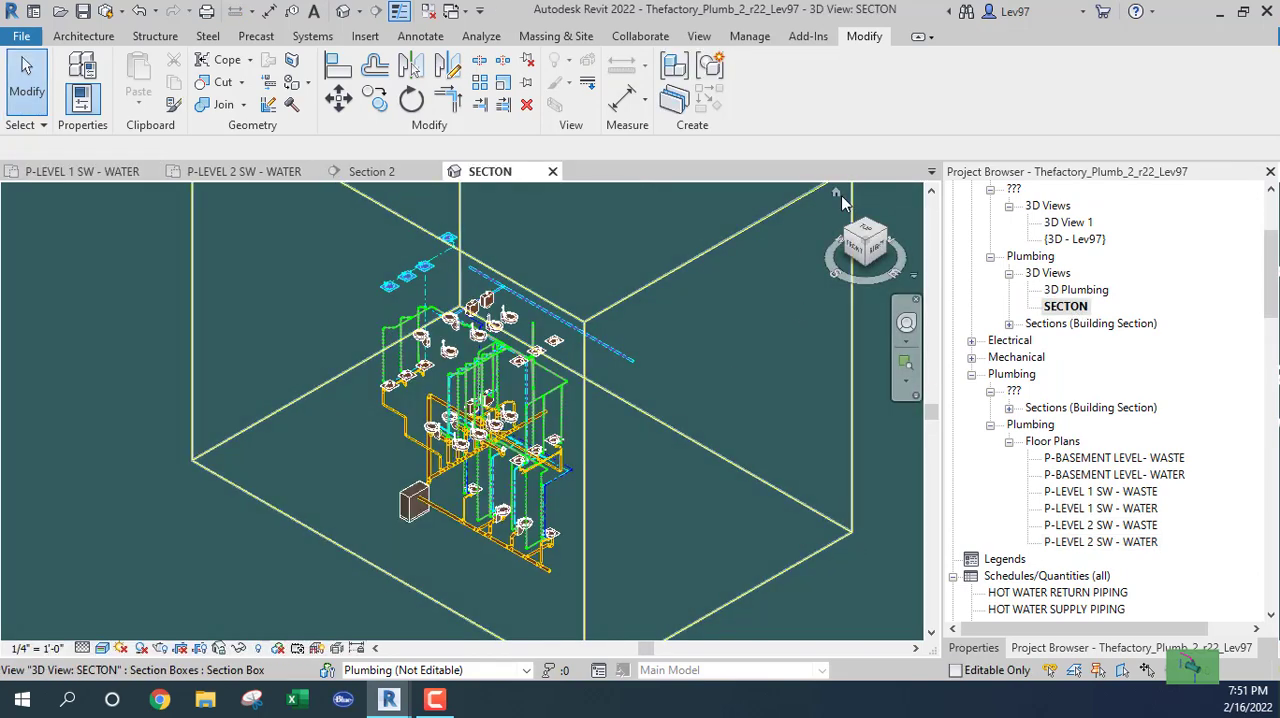
scroll(500, 400, "up", 3)
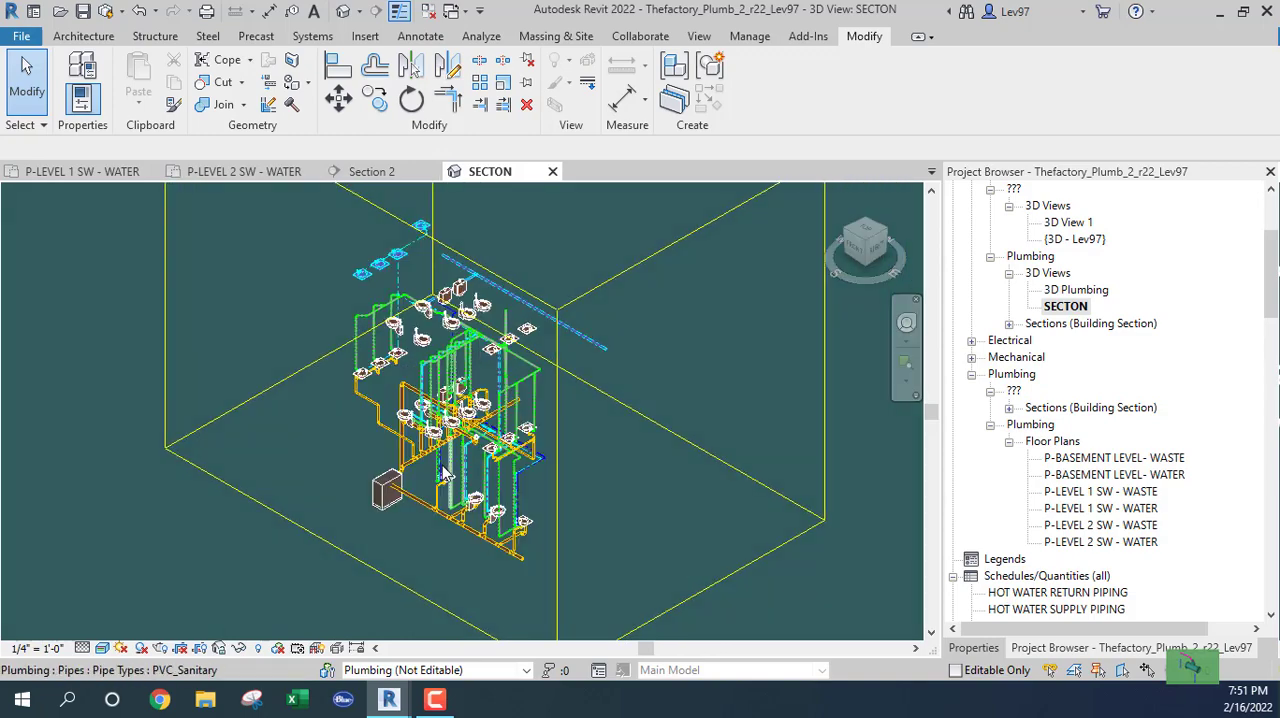
scroll(478, 395, "up", 3)
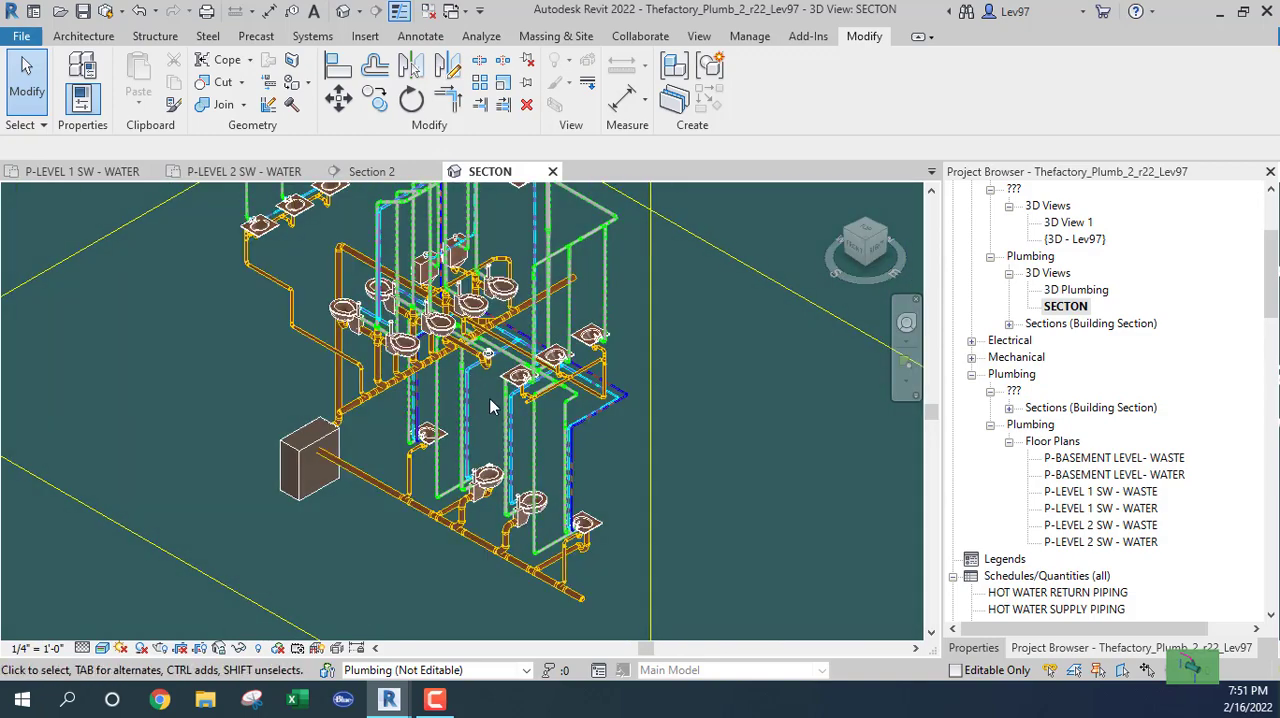
scroll(490, 410, "up", 6)
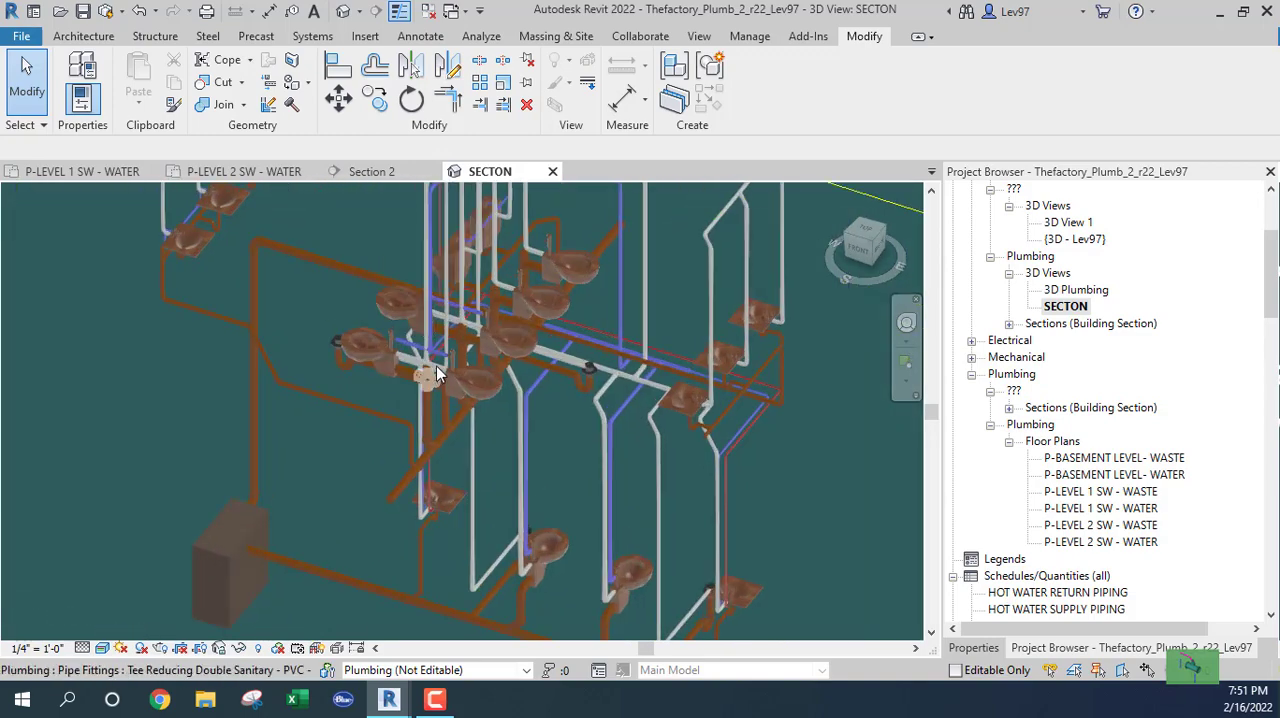
middle_click_drag(420, 327, 668, 345, "shift")
middle_click_drag(663, 400, 423, 508, "shift")
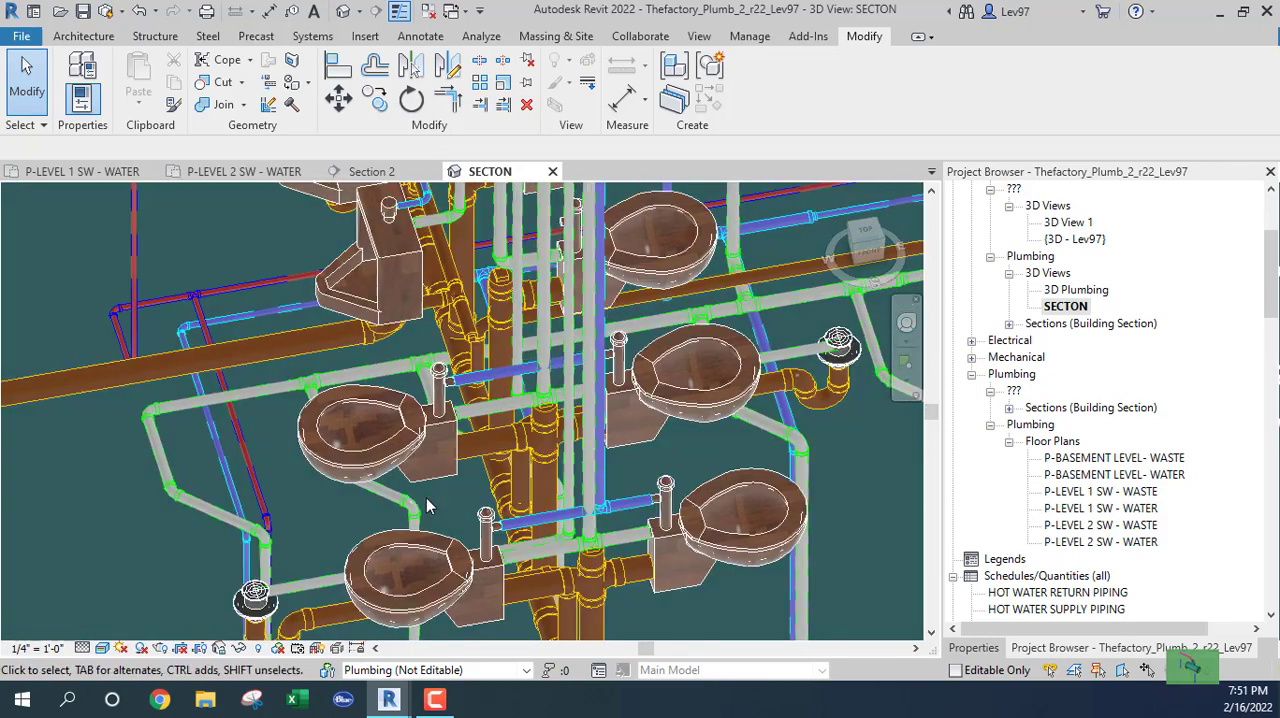
Hide the Plumbing - DHW, Plumbing - Waste and Plumbing - Vent filters in the SECTON 3D view.
key("v")
key("v")
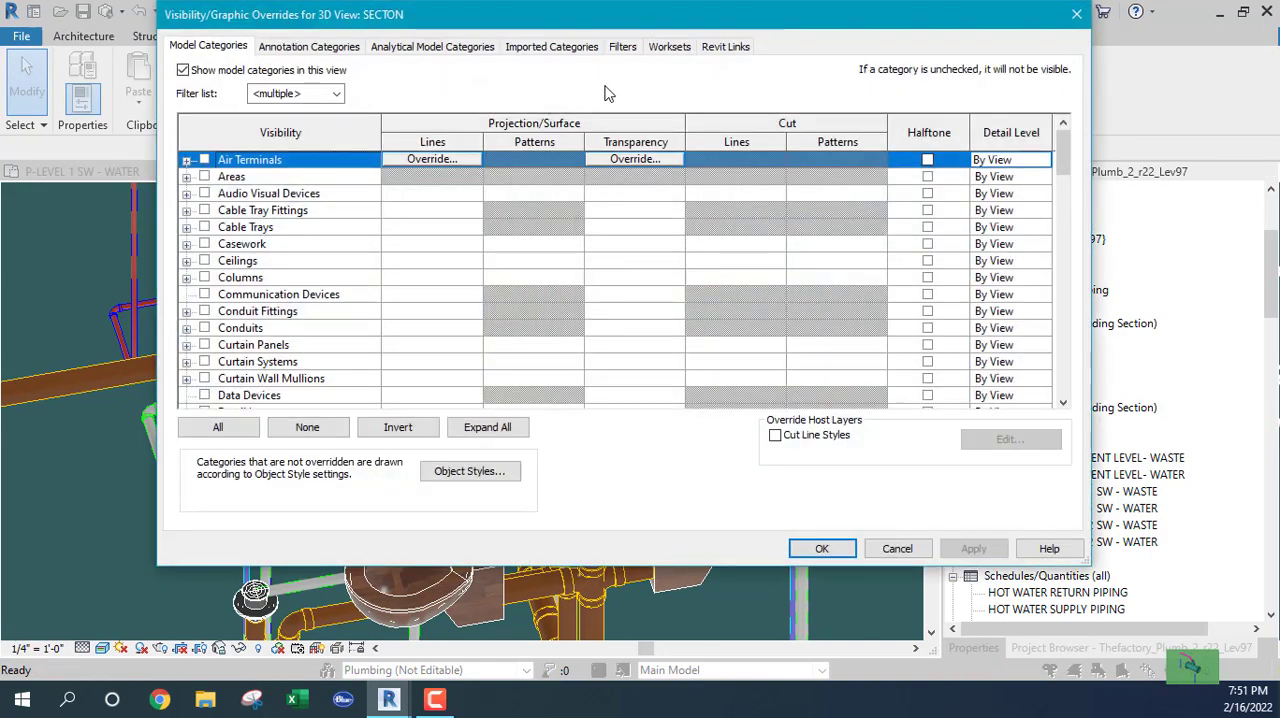
left_click(622, 47)
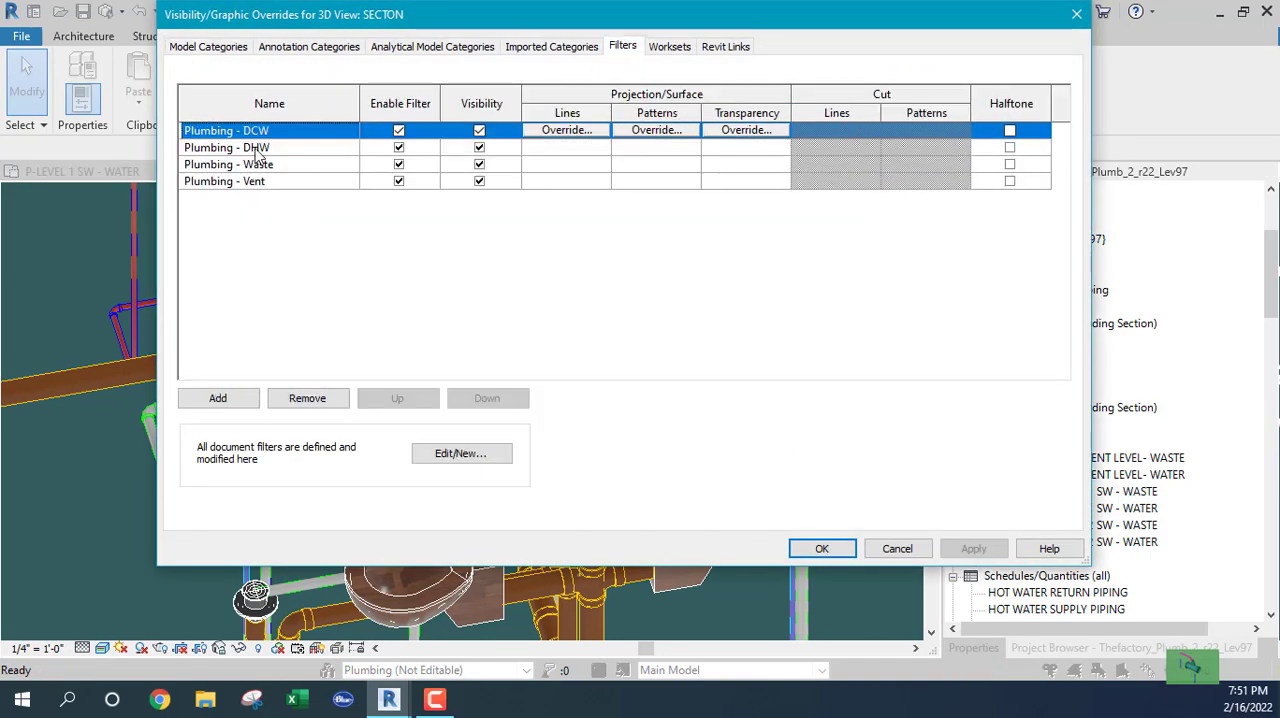
left_click(479, 147)
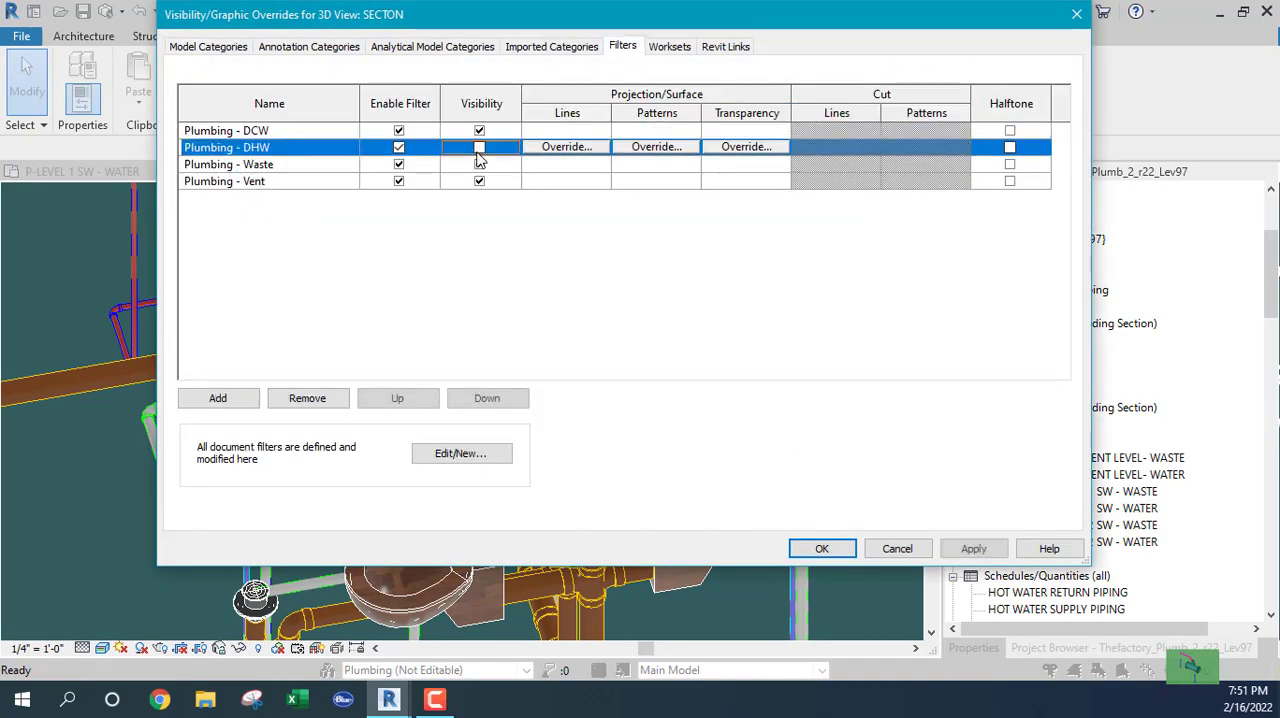
left_click(479, 164)
left_click(479, 181)
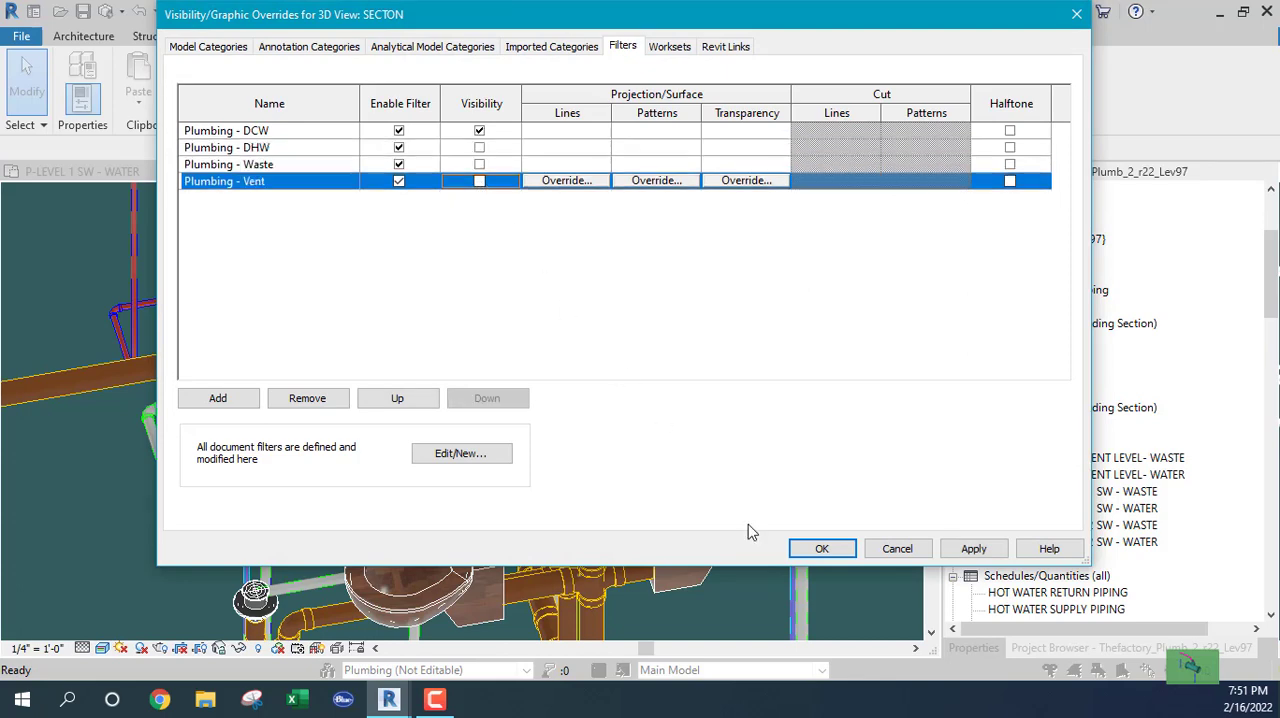
left_click(822, 549)
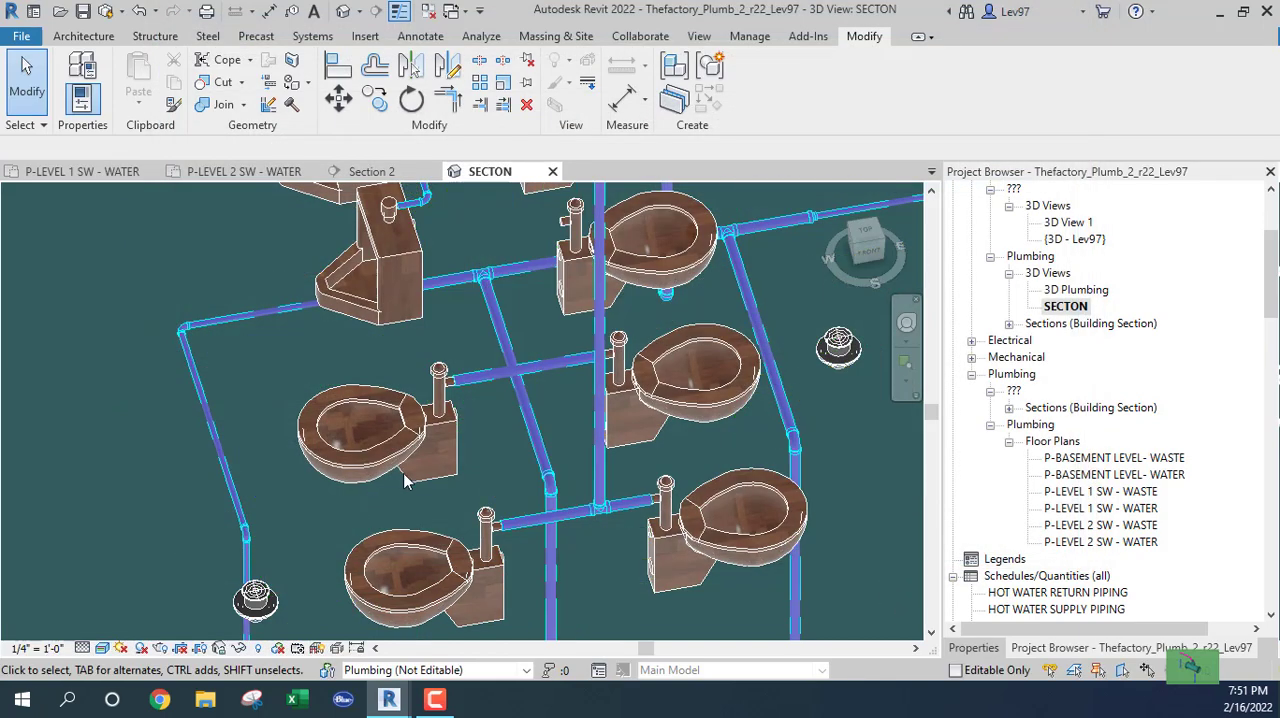
Inspect the chase branch's vertical drop to the crossing pipe between the lowest pair of water closets.
scroll(575, 557, "up", 2)
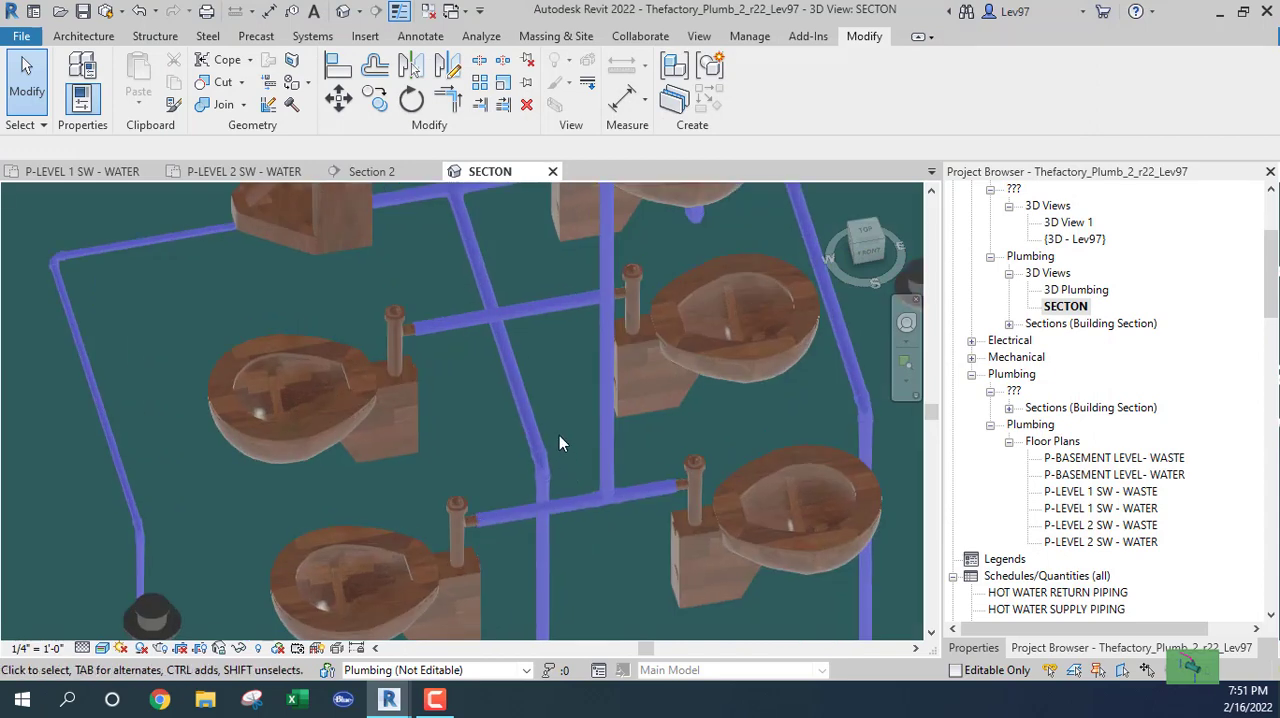
middle_click_drag(573, 418, 593, 581)
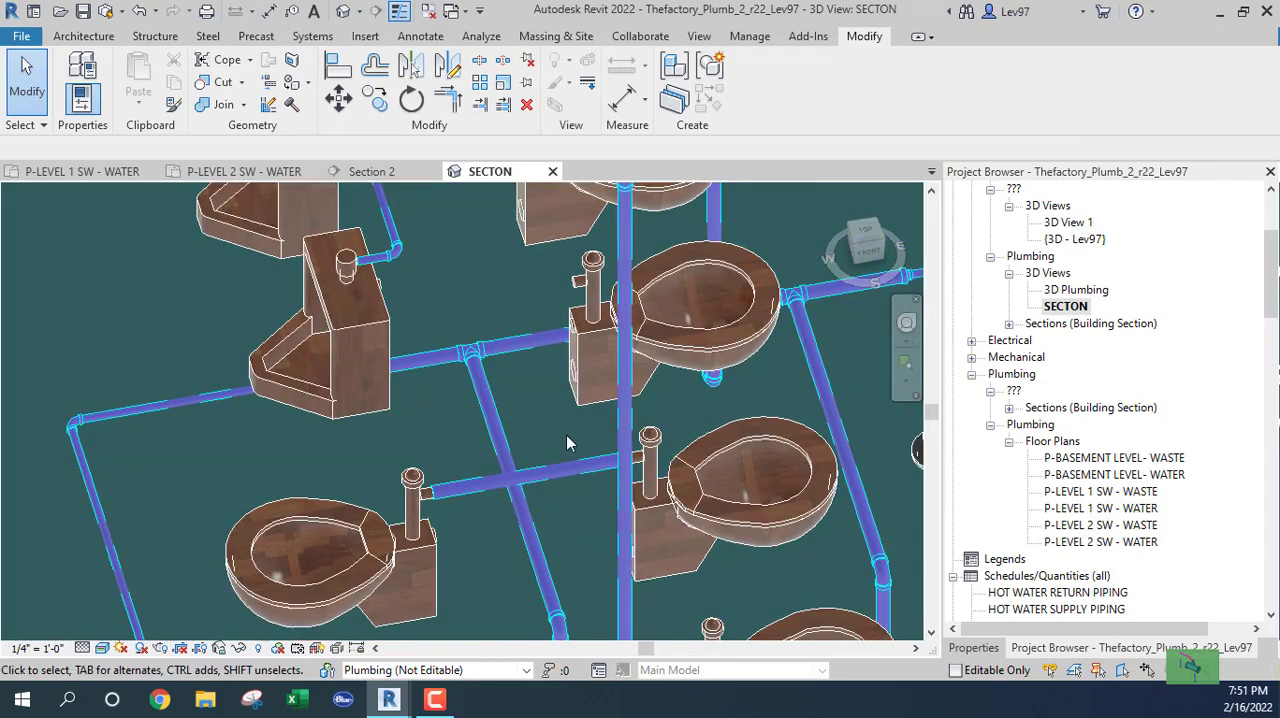
left_click(625, 432)
scroll(547, 438, "down", 3)
scroll(561, 507, "up", 2)
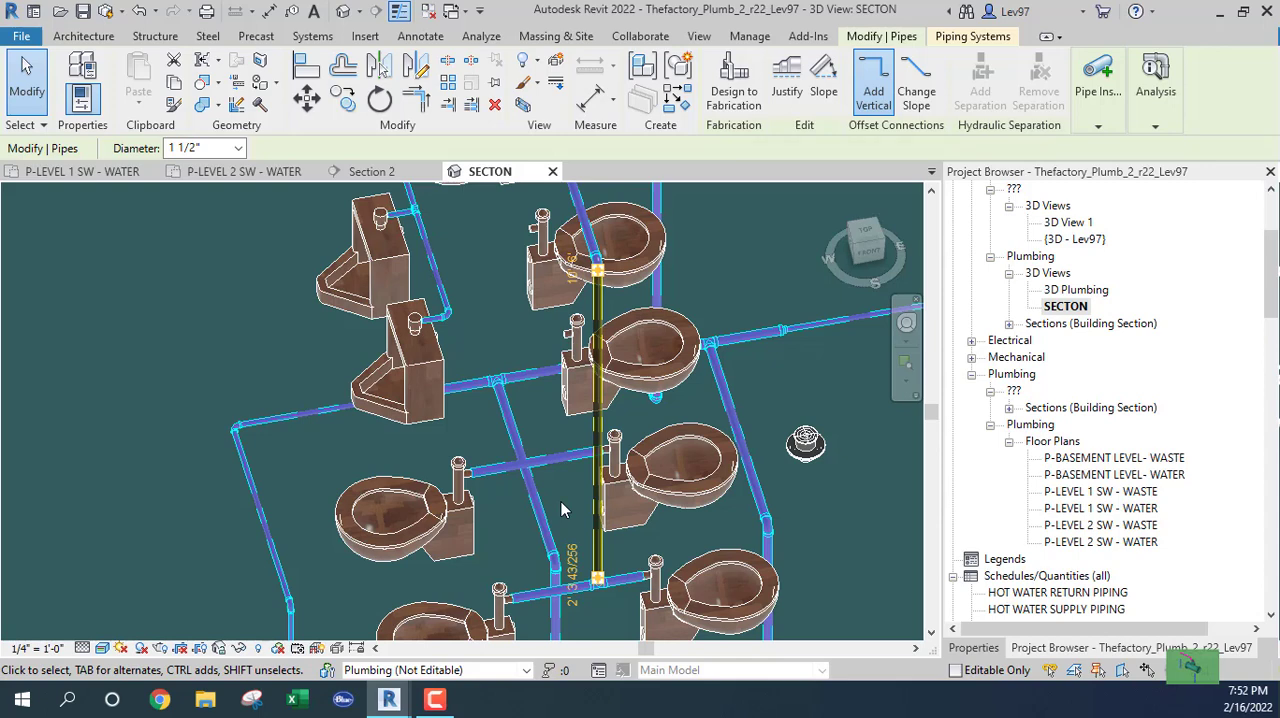
left_click(566, 495)
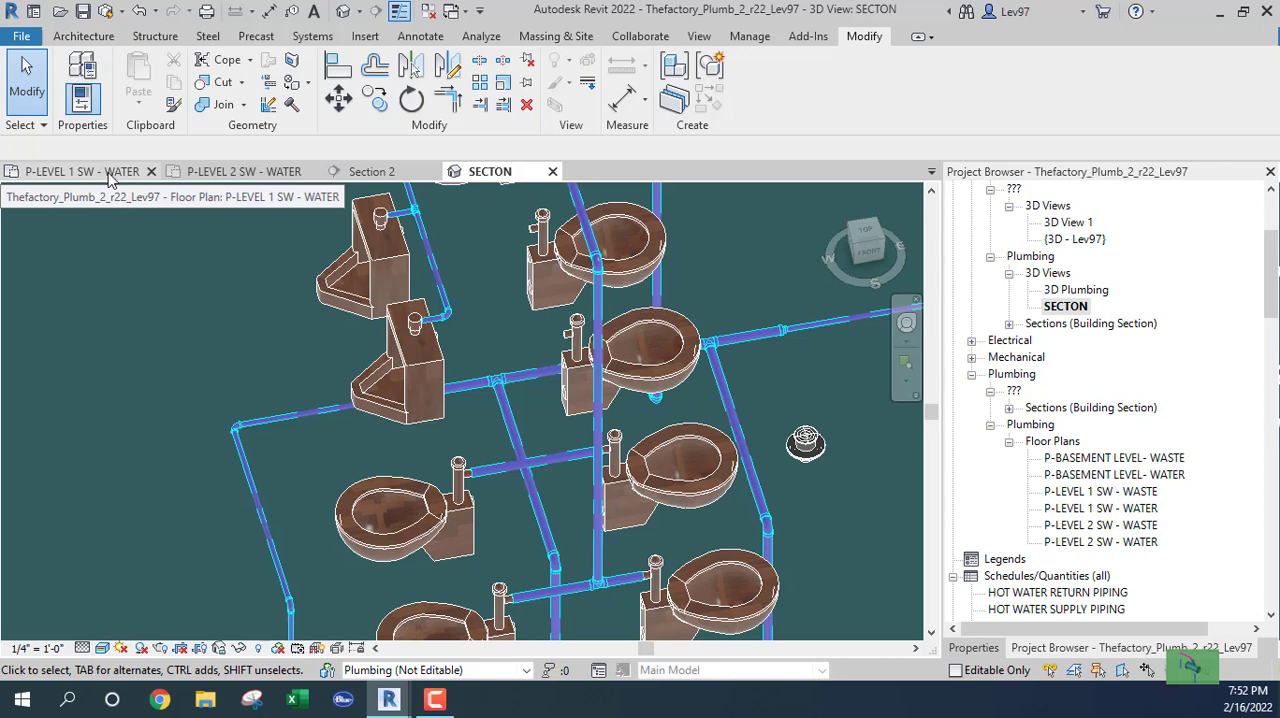
In the P-LEVEL 1 SW - WATER plan, rotate the section below the water closets by 90 degrees and position it along the chase.
left_click(82, 172)
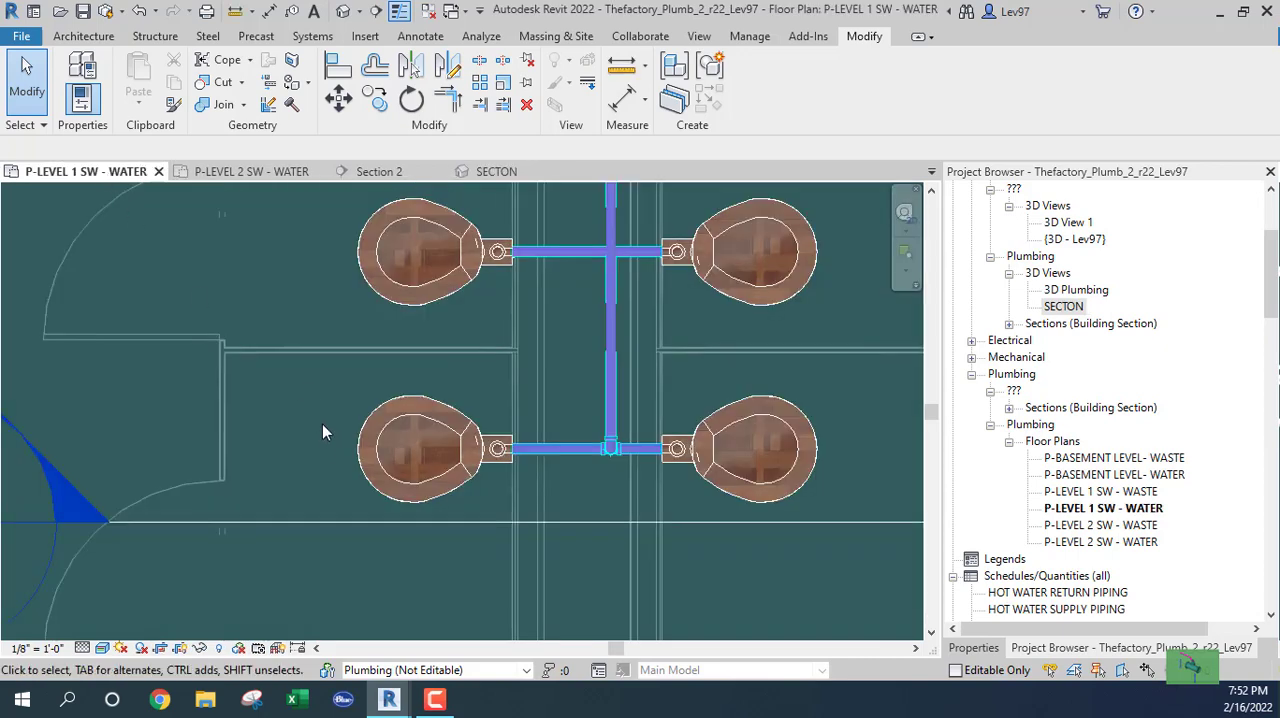
left_click(420, 531)
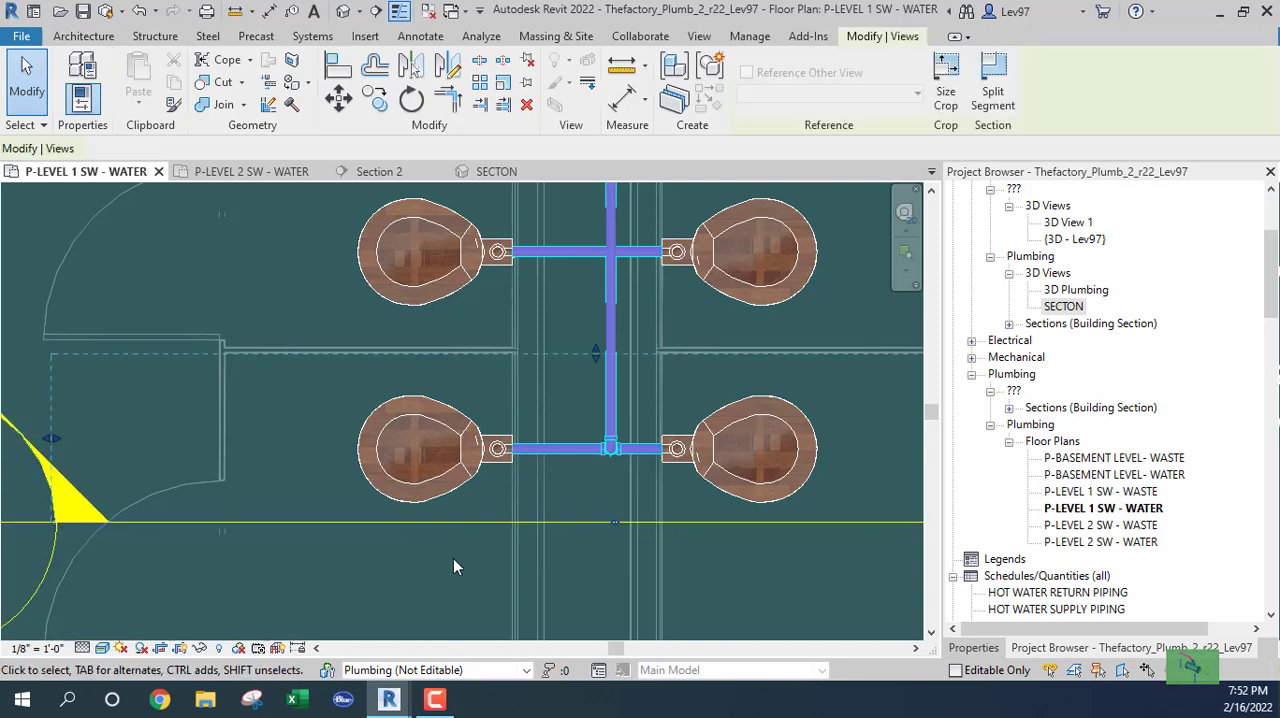
scroll(450, 554, "down", 2)
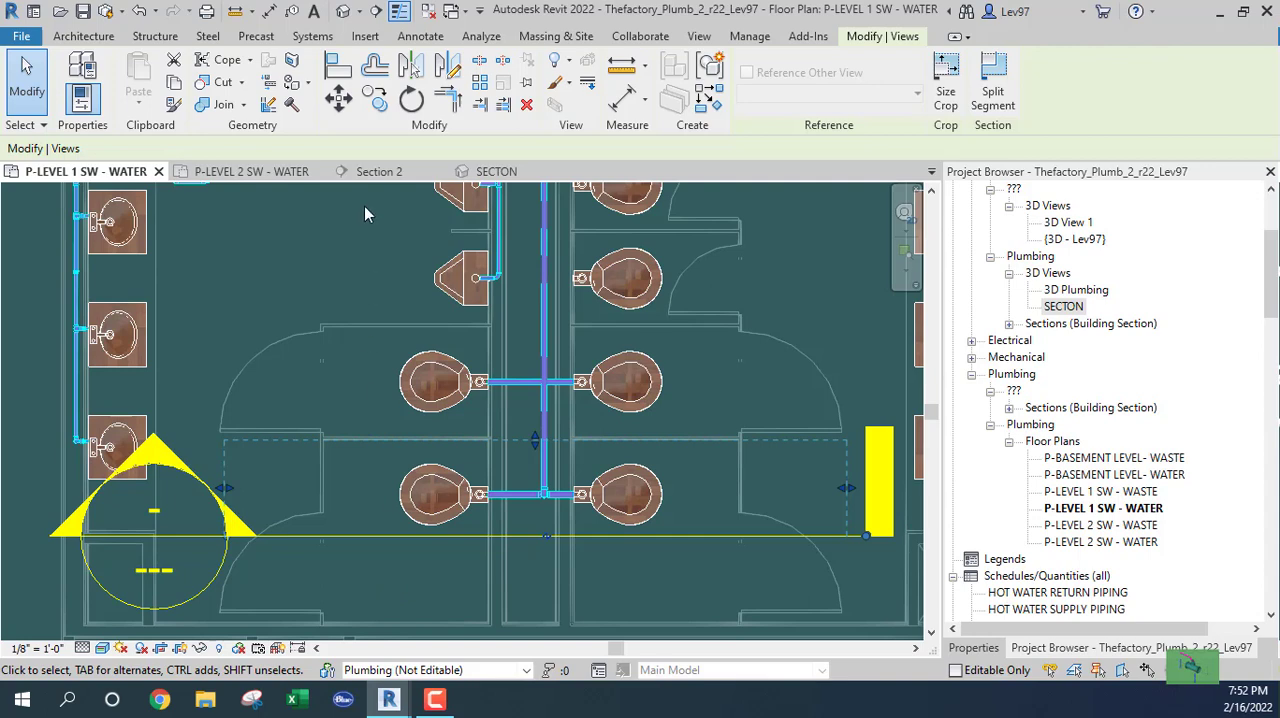
left_click(411, 99)
left_click(274, 148)
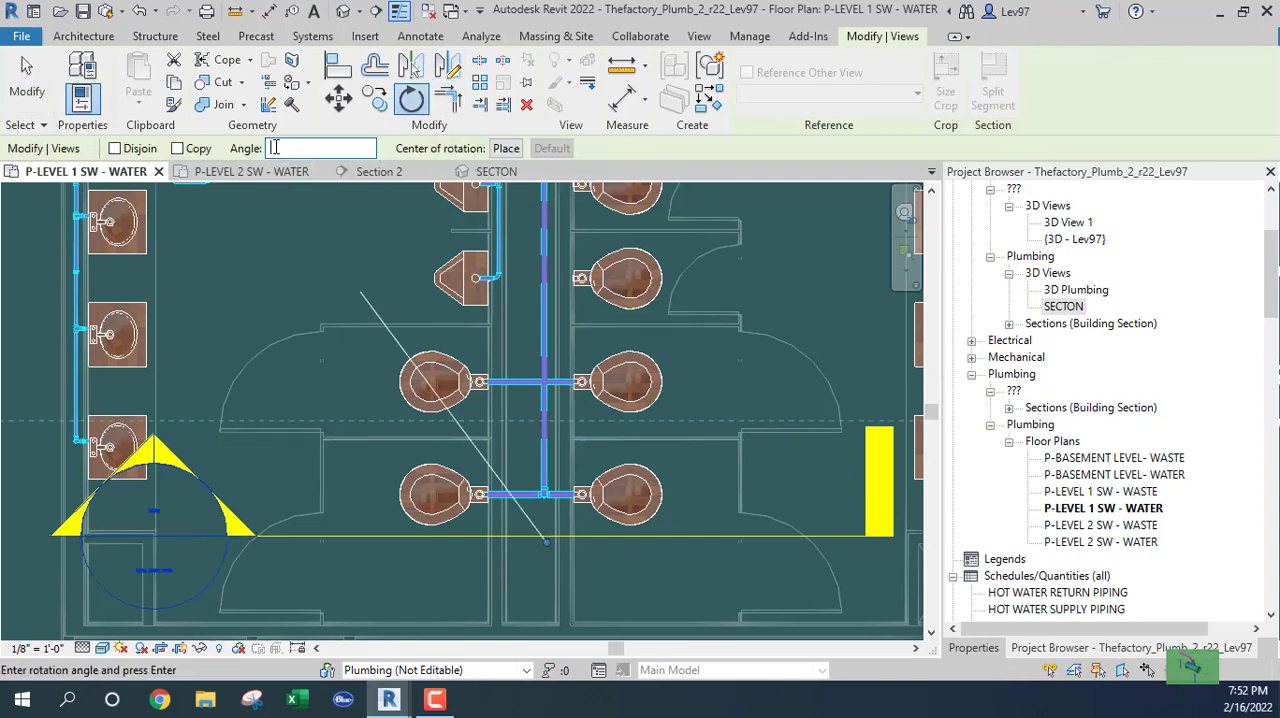
type("90")
key("Return")
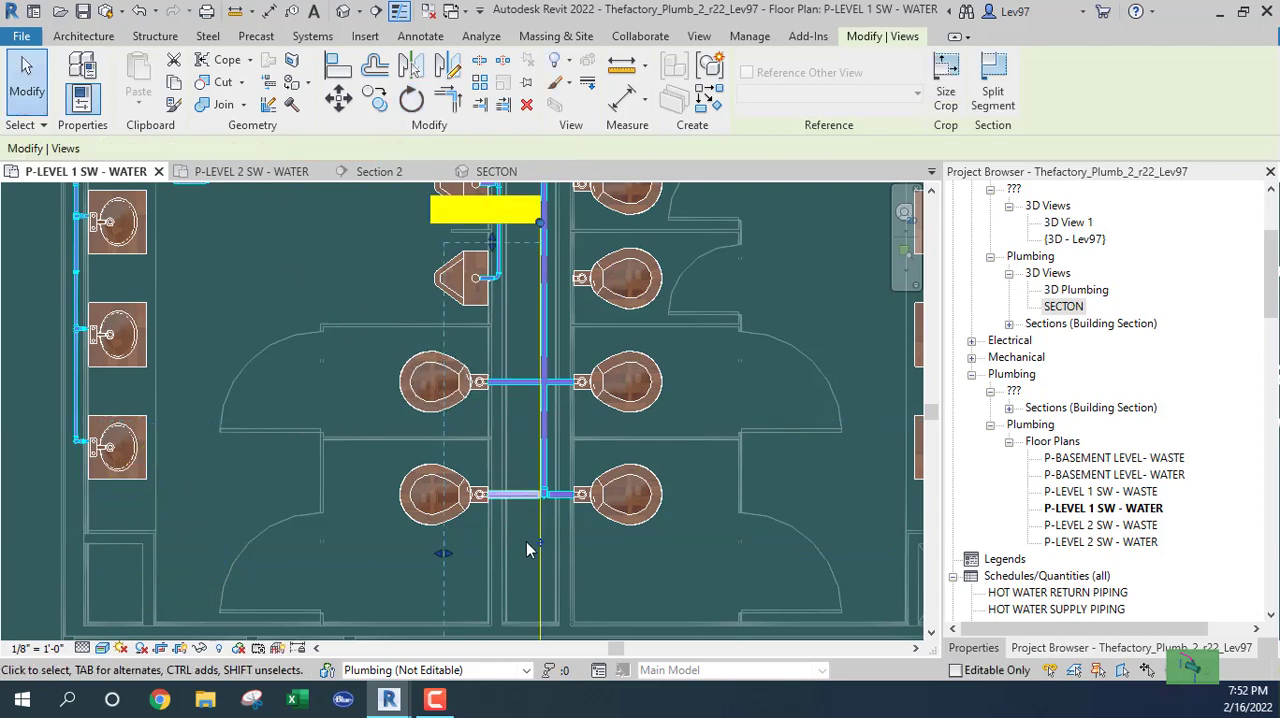
left_click_drag(566, 457, 524, 438)
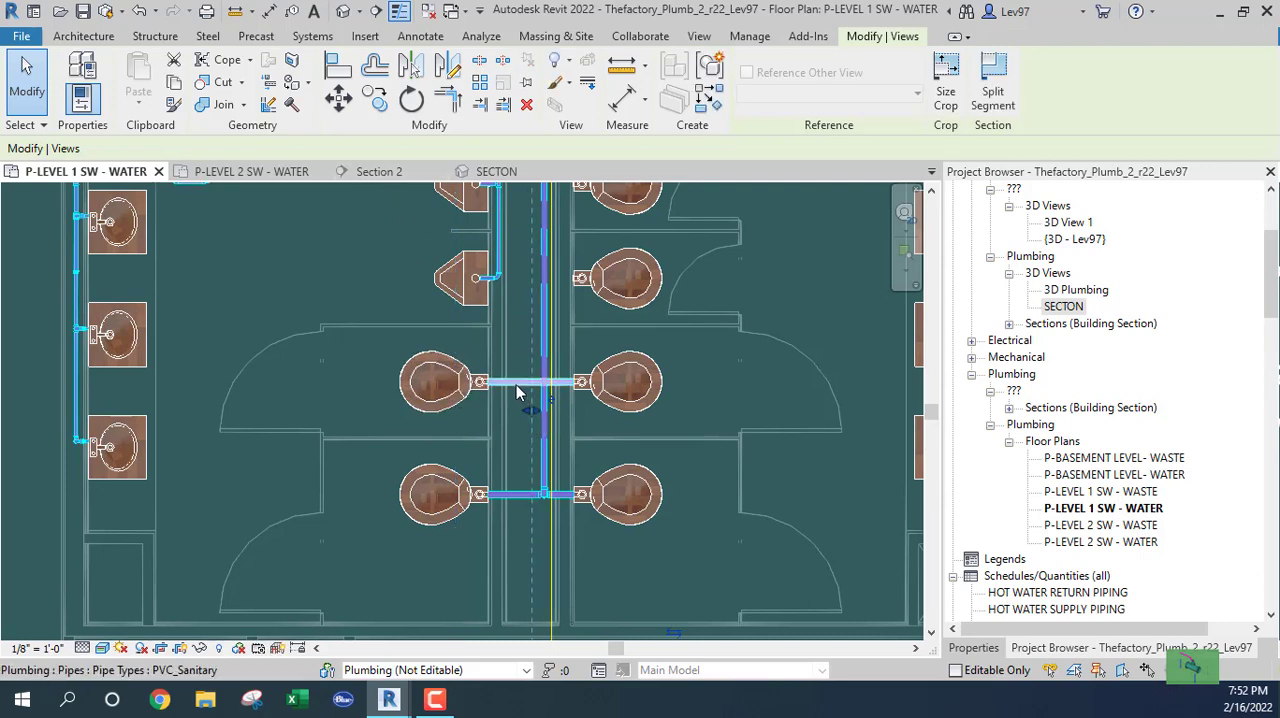
Select the crossing pipe between the second-lowest pair of water closets and examine it in Section 2.
left_click(466, 413)
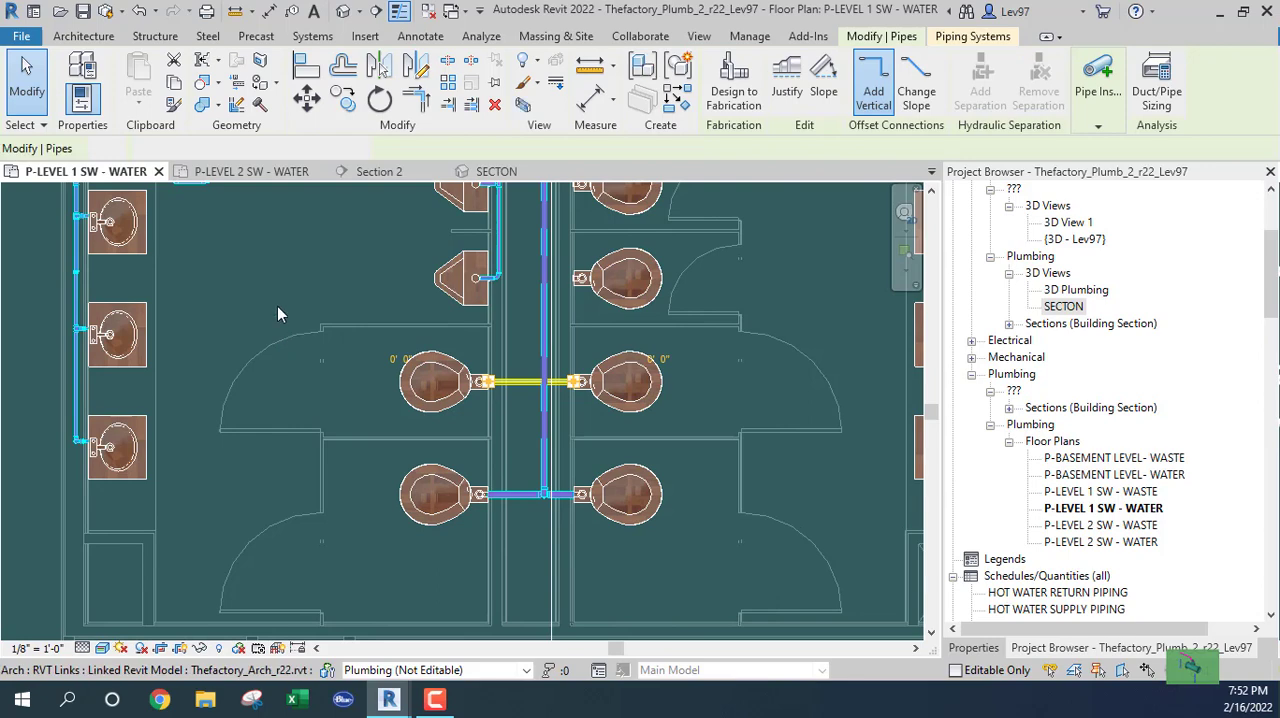
left_click(380, 172)
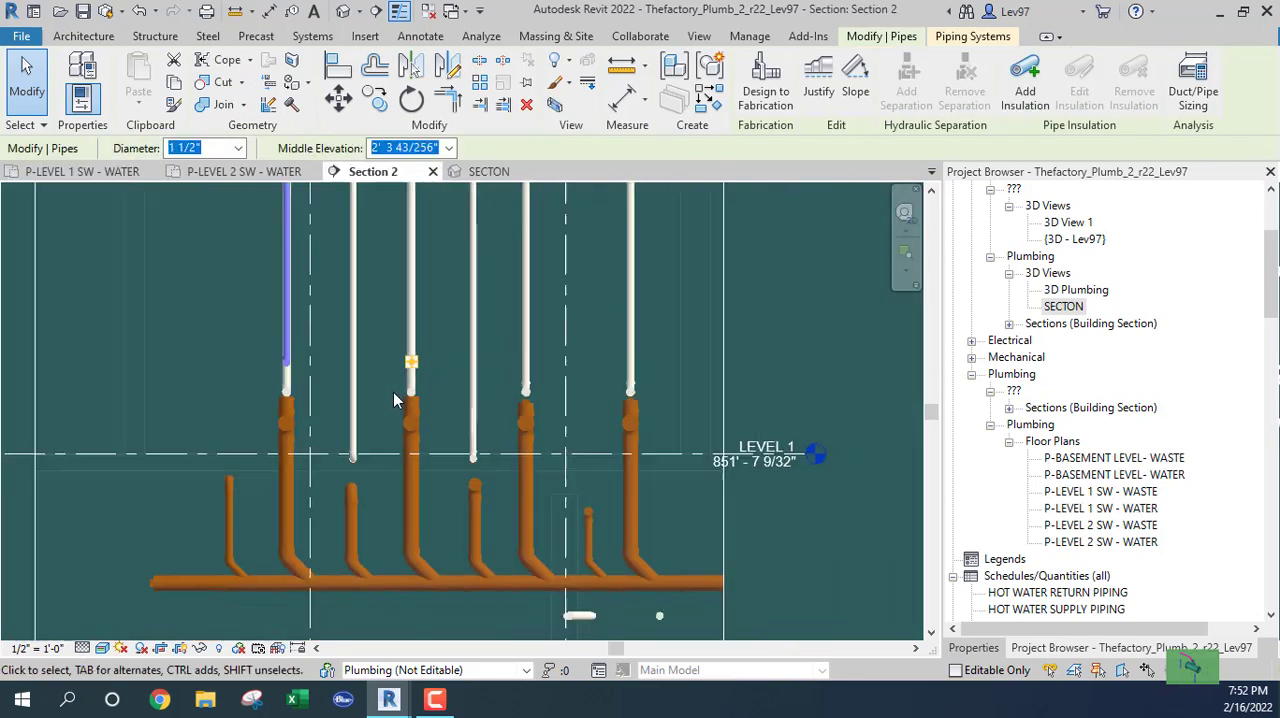
middle_click_drag(221, 321, 298, 358)
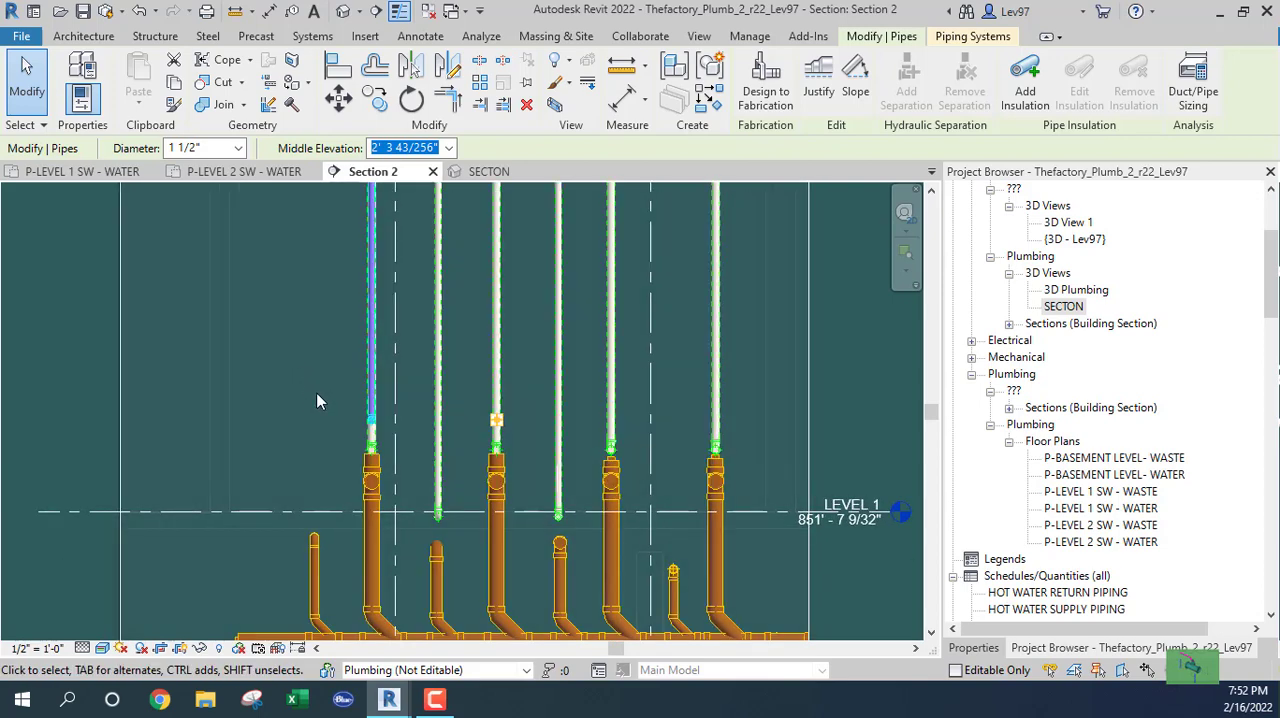
middle_click_drag(321, 427, 320, 457)
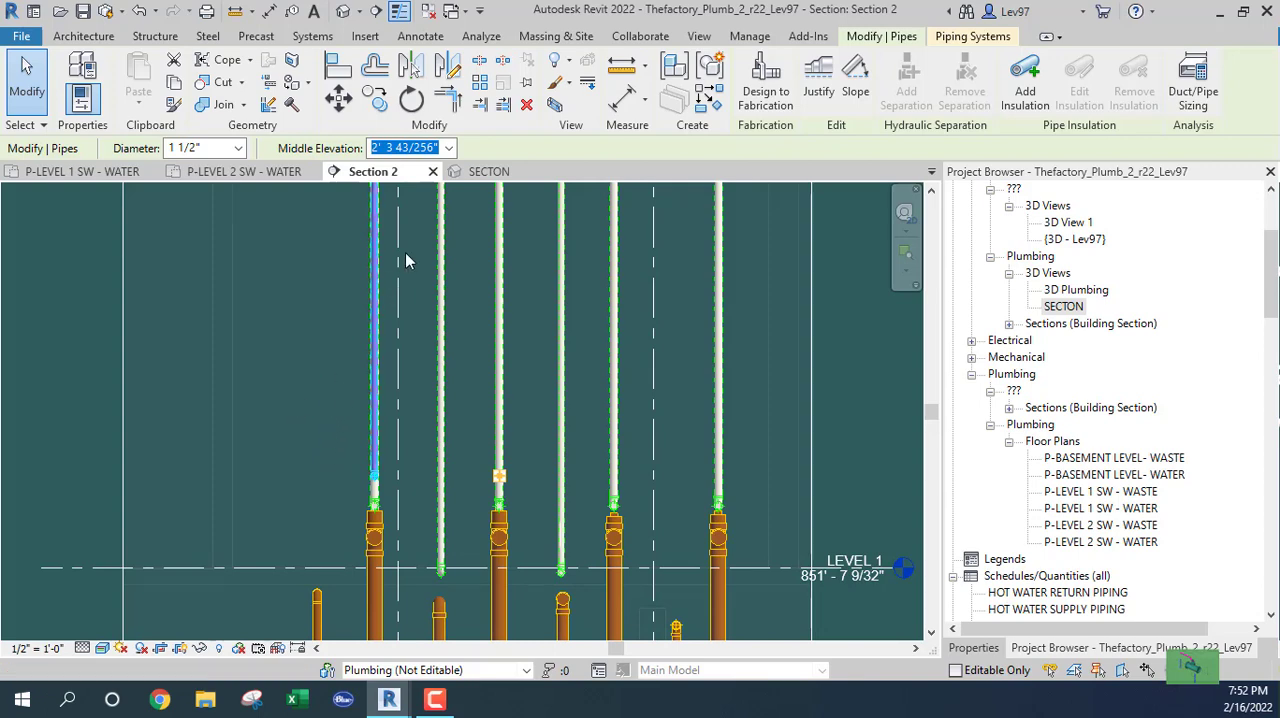
Examine the second-lowest crossing pipe against the chase branch's drop in the SECTON 3D view.
left_click(483, 174)
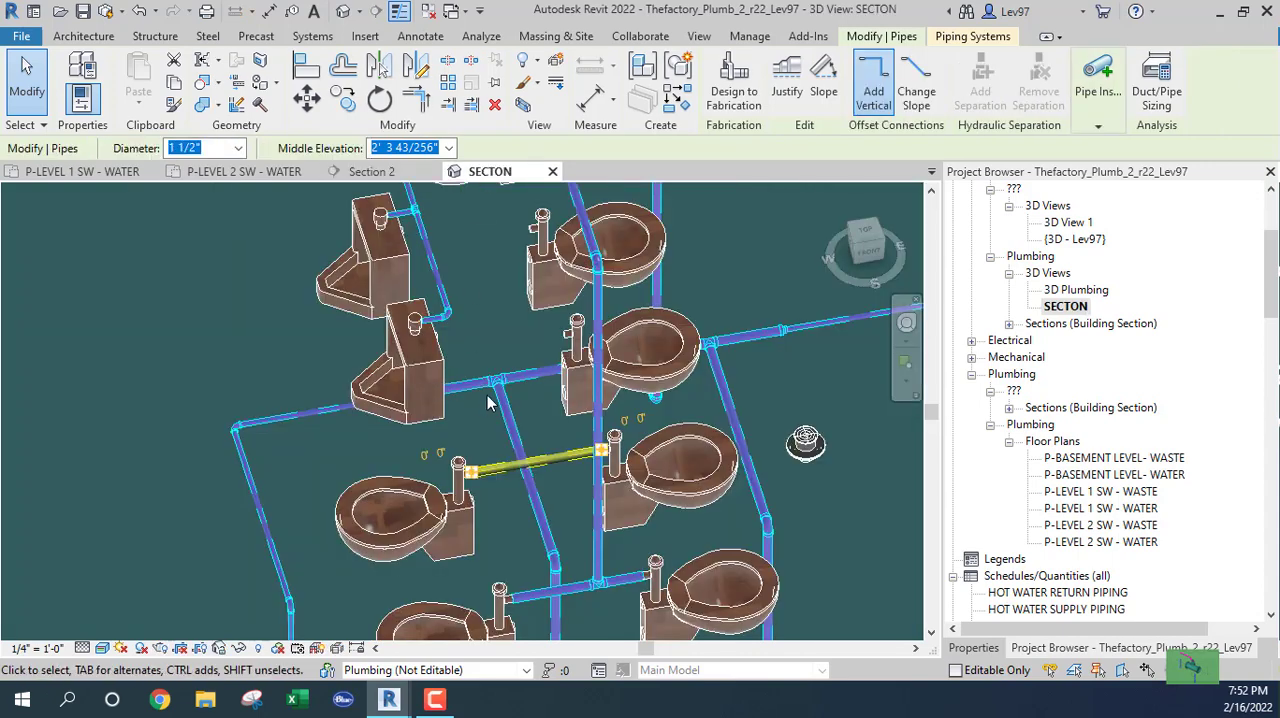
key("Escape")
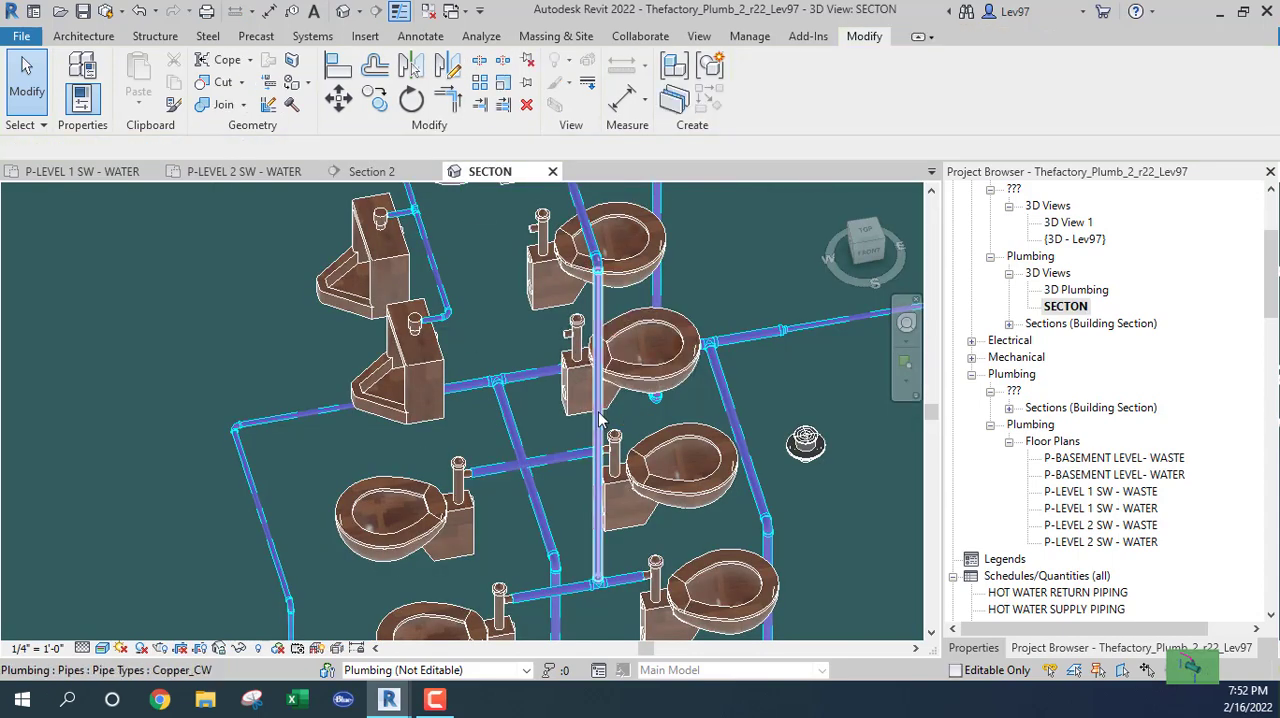
middle_click_drag(540, 430, 566, 327)
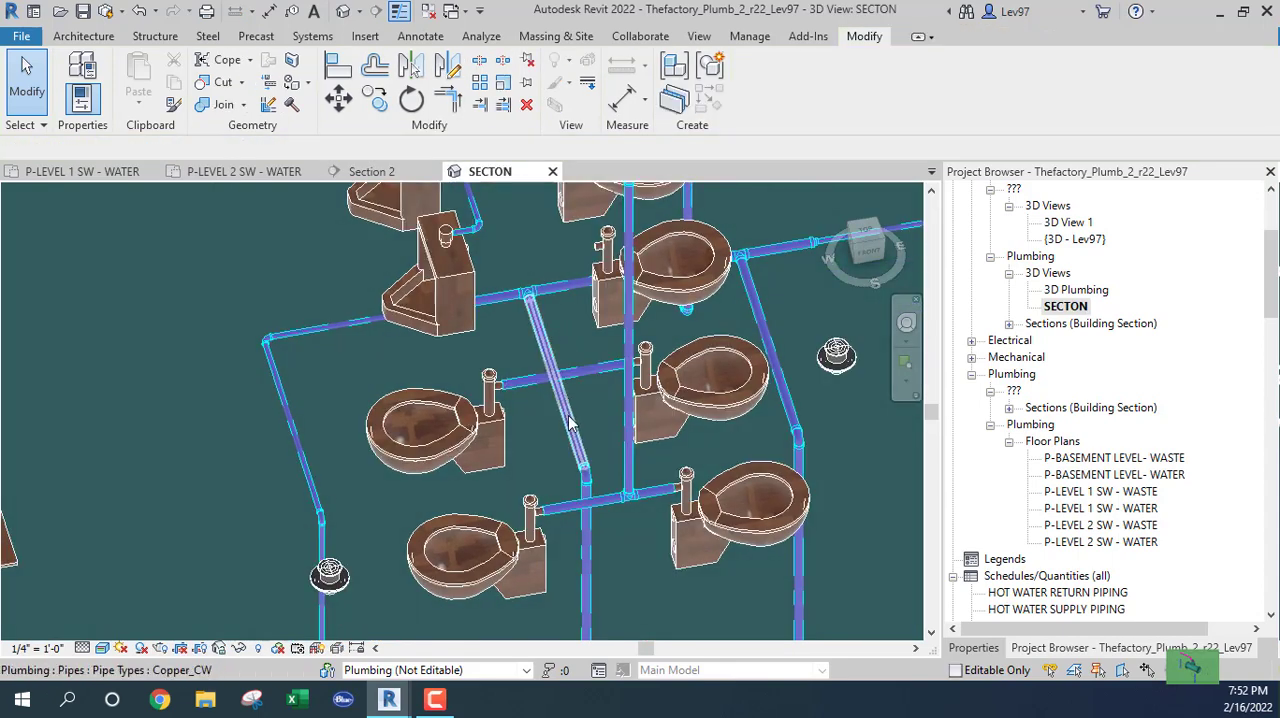
middle_click_drag(600, 420, 608, 476)
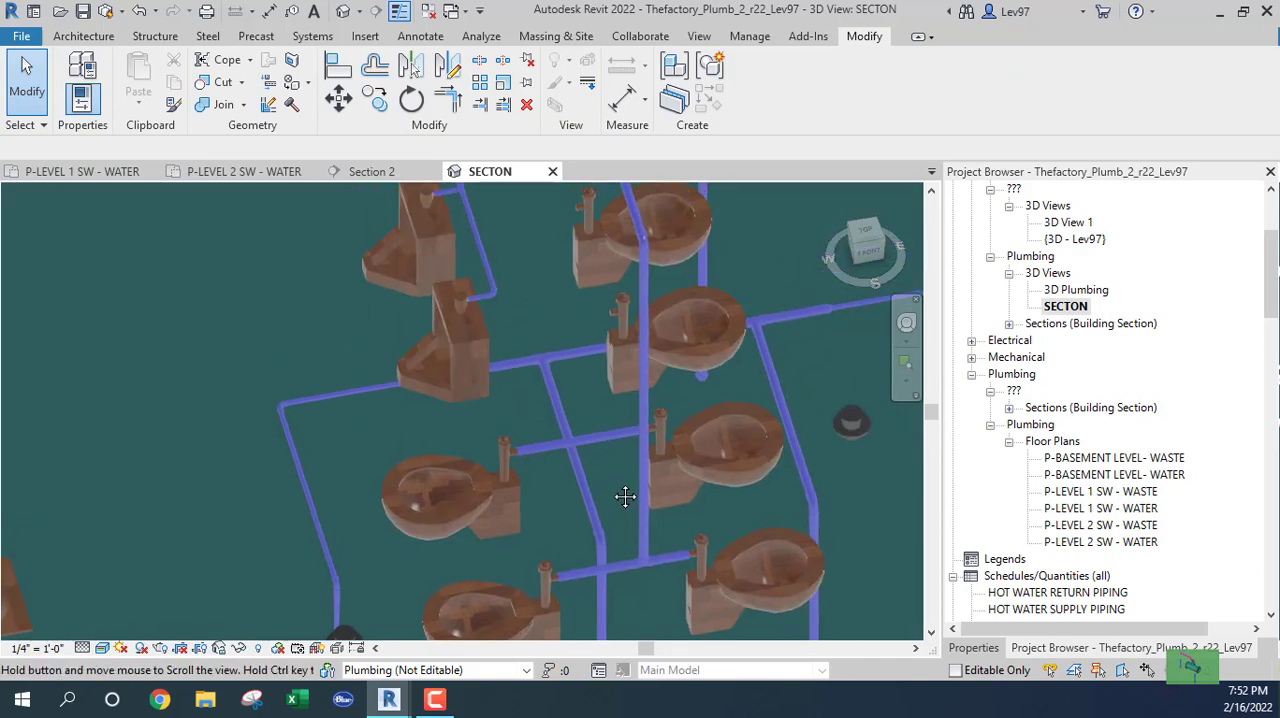
left_click(89, 173)
scroll(373, 400, "up", 4)
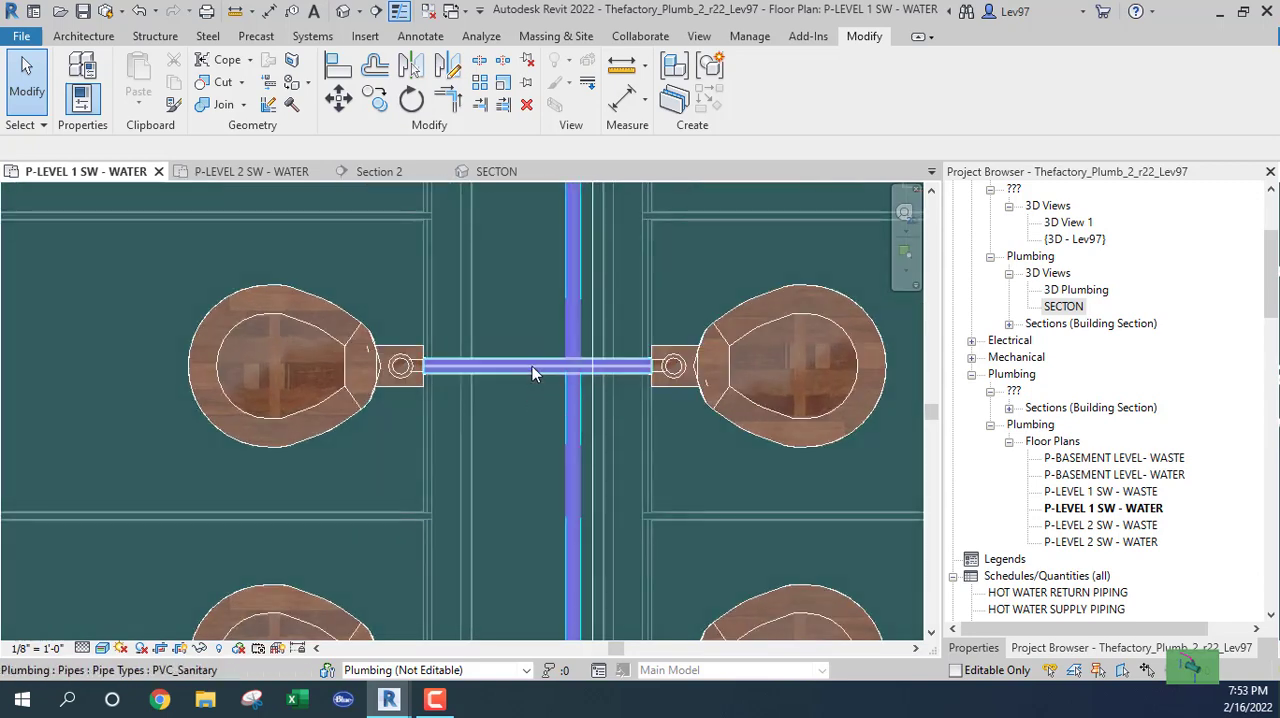
right_click(532, 368)
left_click(598, 355)
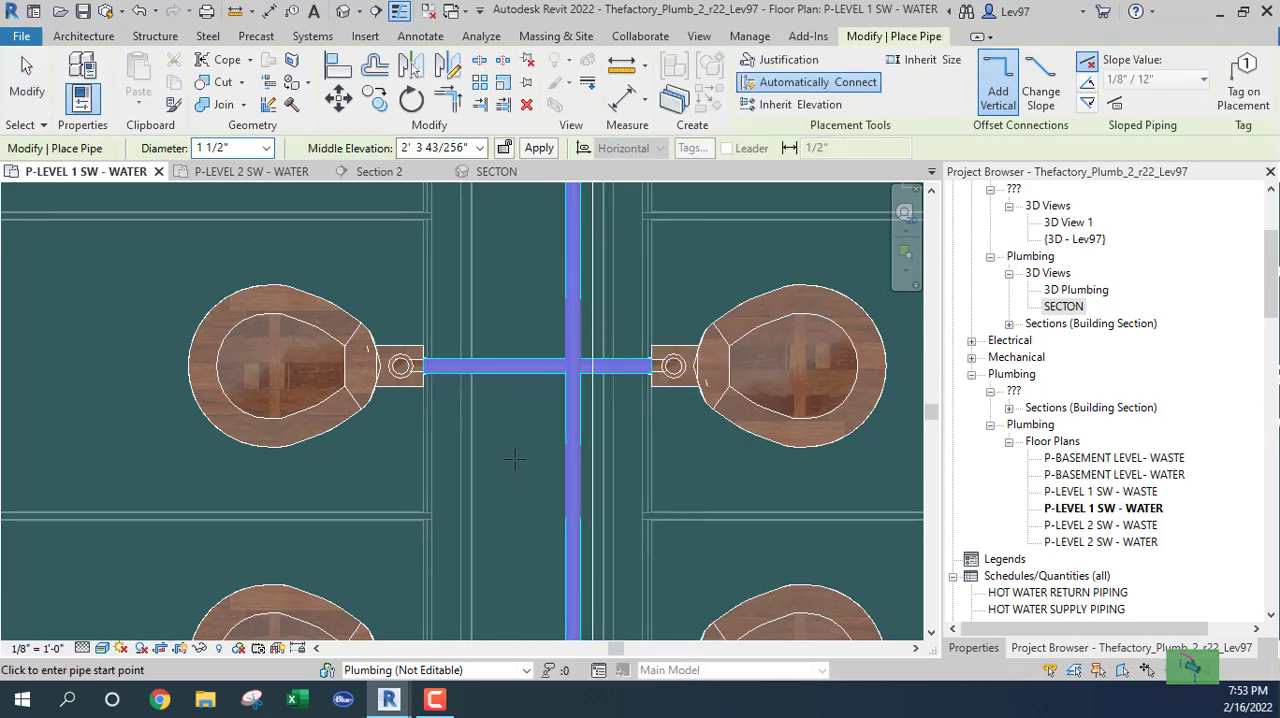
left_click(537, 368)
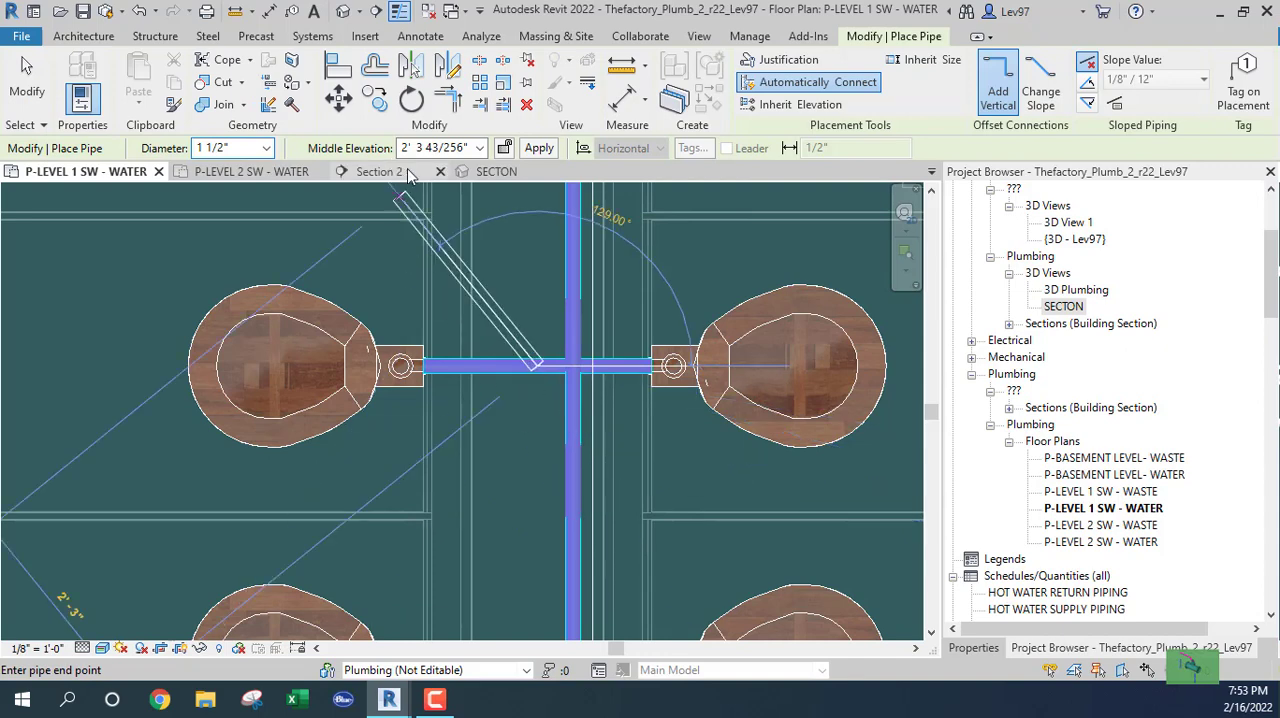
left_click(449, 147)
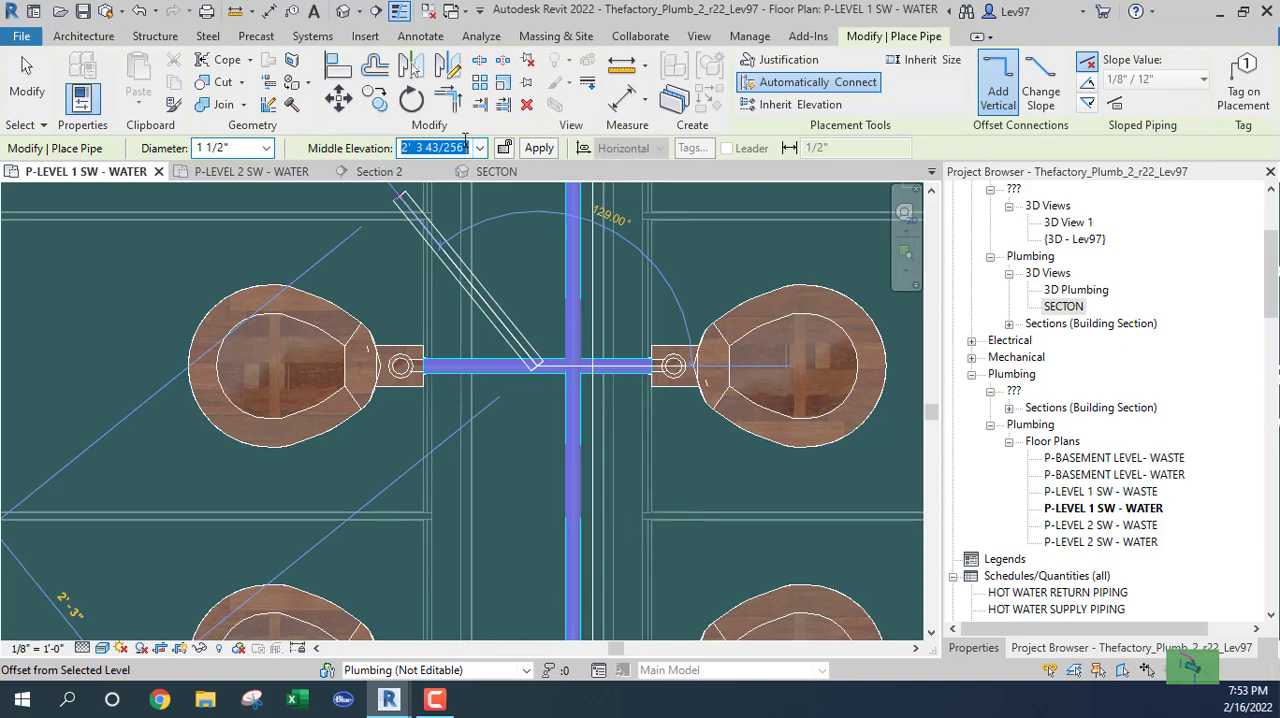
key("Escape")
key("Escape")
scroll(505, 463, "down", 3)
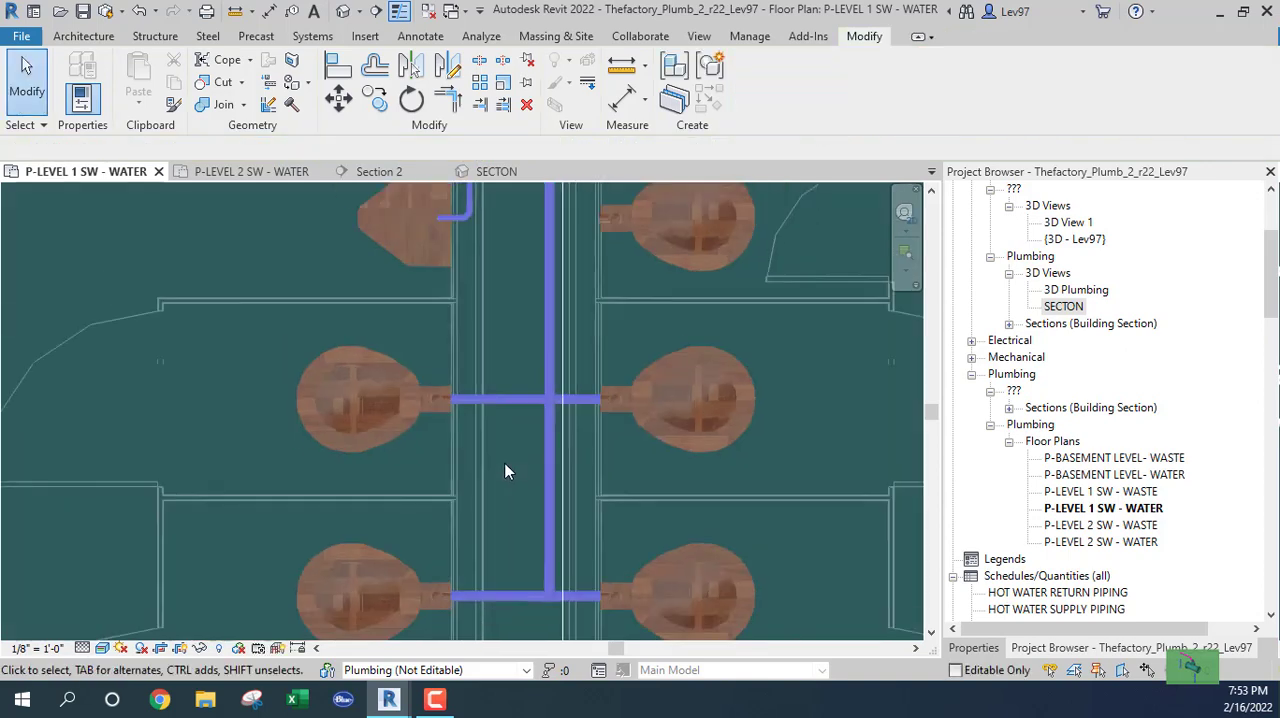
Select the chase branch running above the two lowest crossing pipes in plan and view it in Section 2.
middle_click_drag(505, 463, 559, 410)
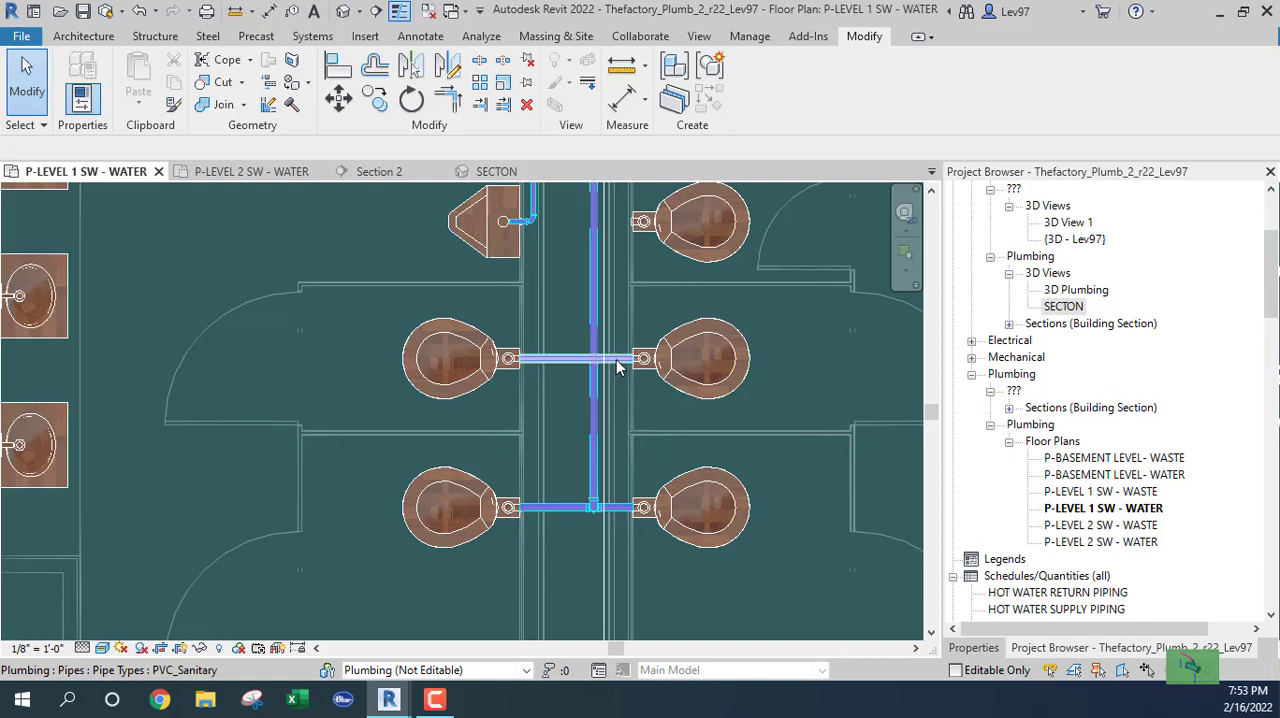
left_click(550, 377)
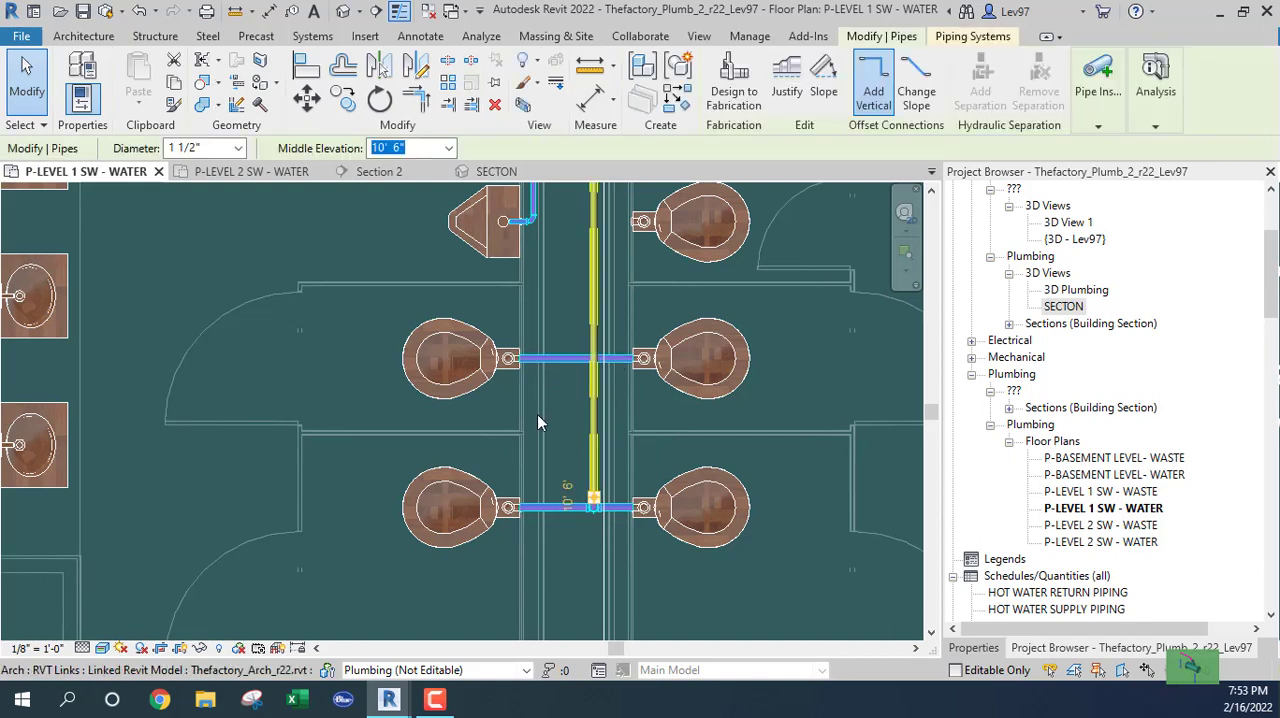
left_click(386, 174)
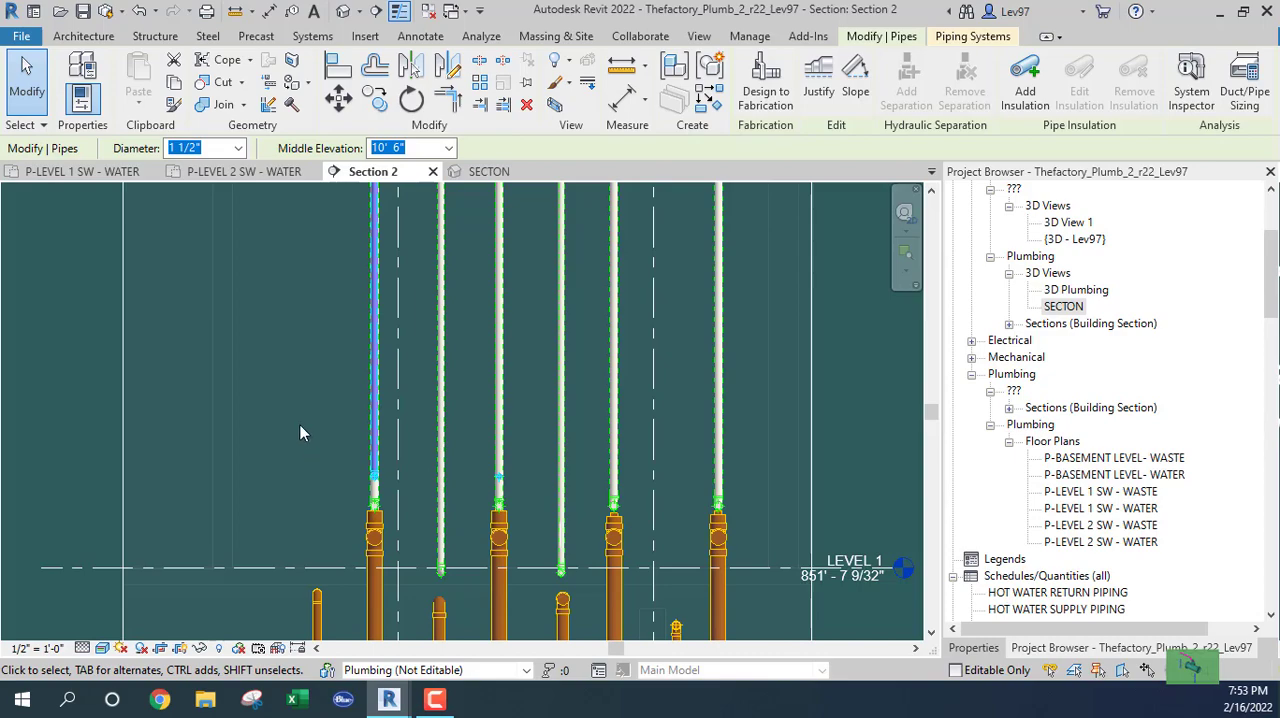
Add the Plumbing - DCW, Plumbing - DHW, Plumbing - Vent and Plumbing - Waste filters to Section 2's visibility overrides.
key("v")
key("g")
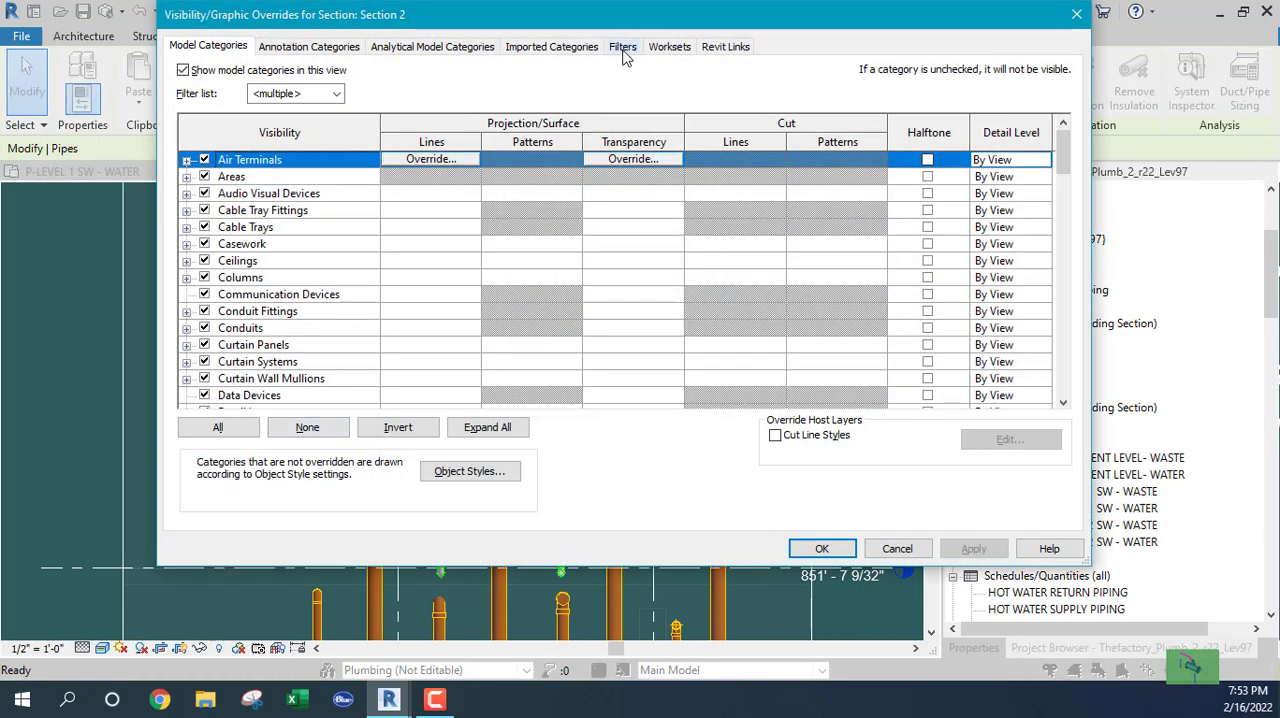
left_click(622, 50)
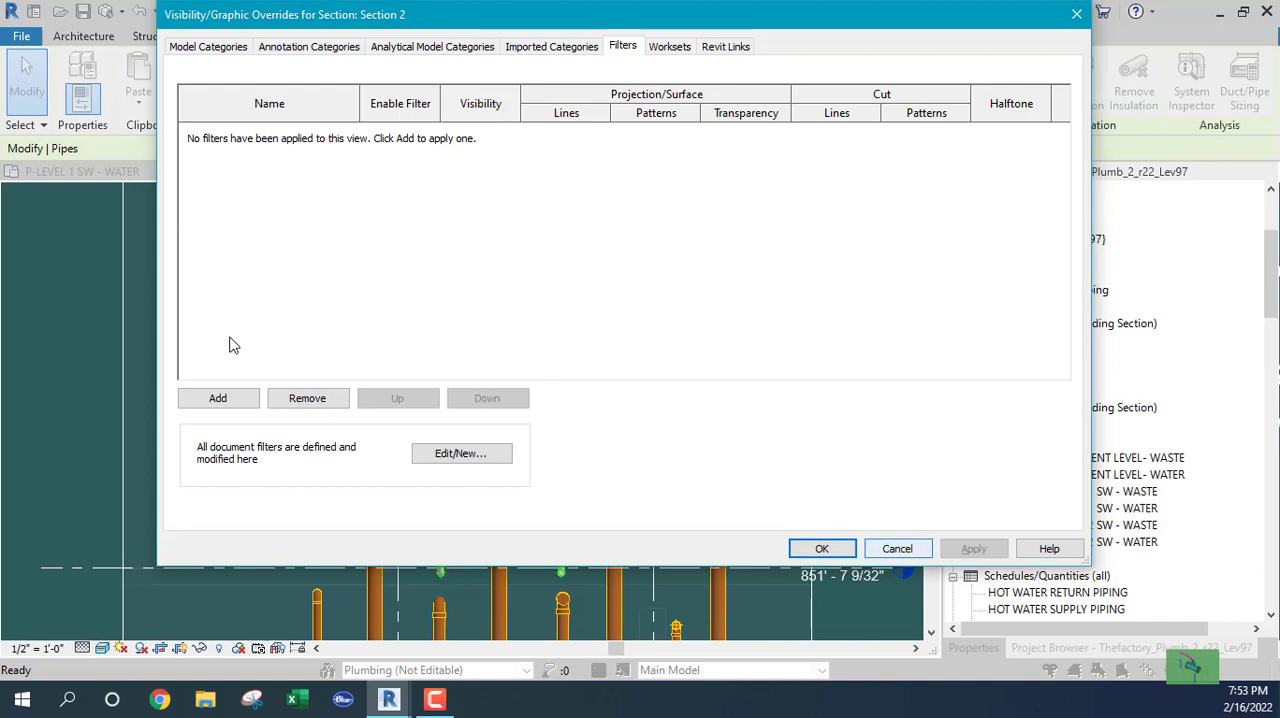
left_click(215, 400)
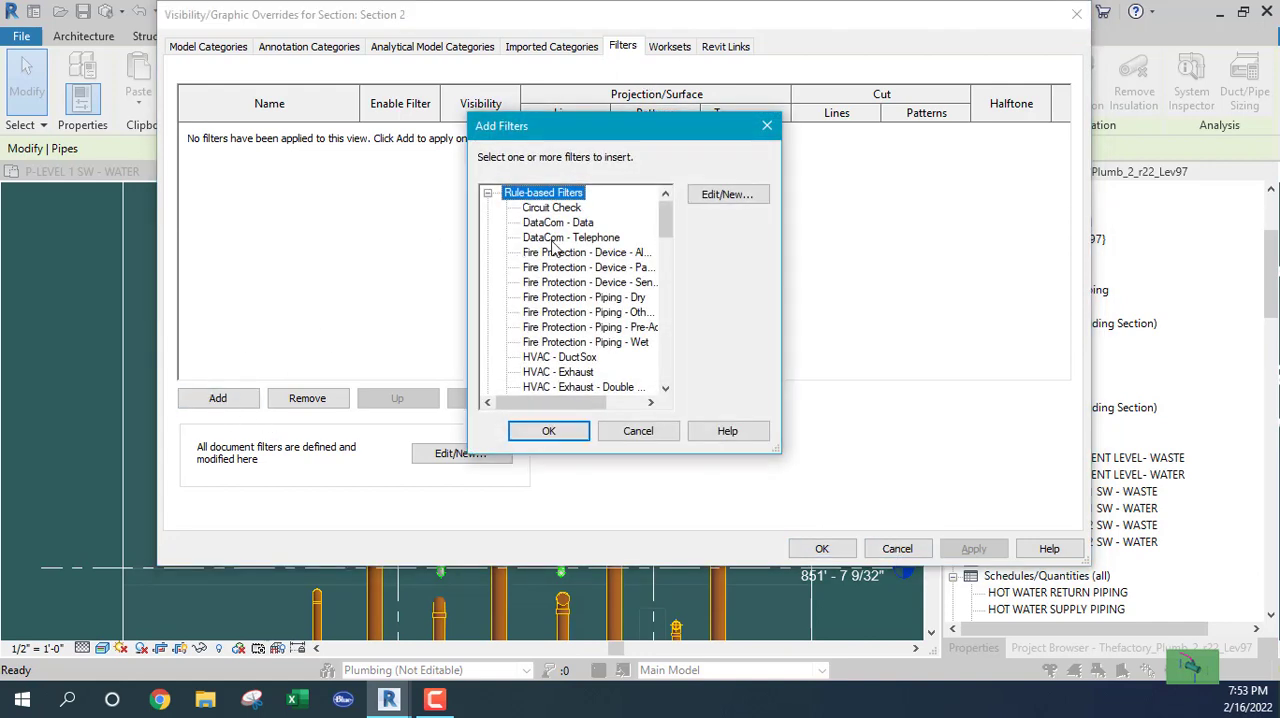
left_click_drag(666, 212, 668, 331)
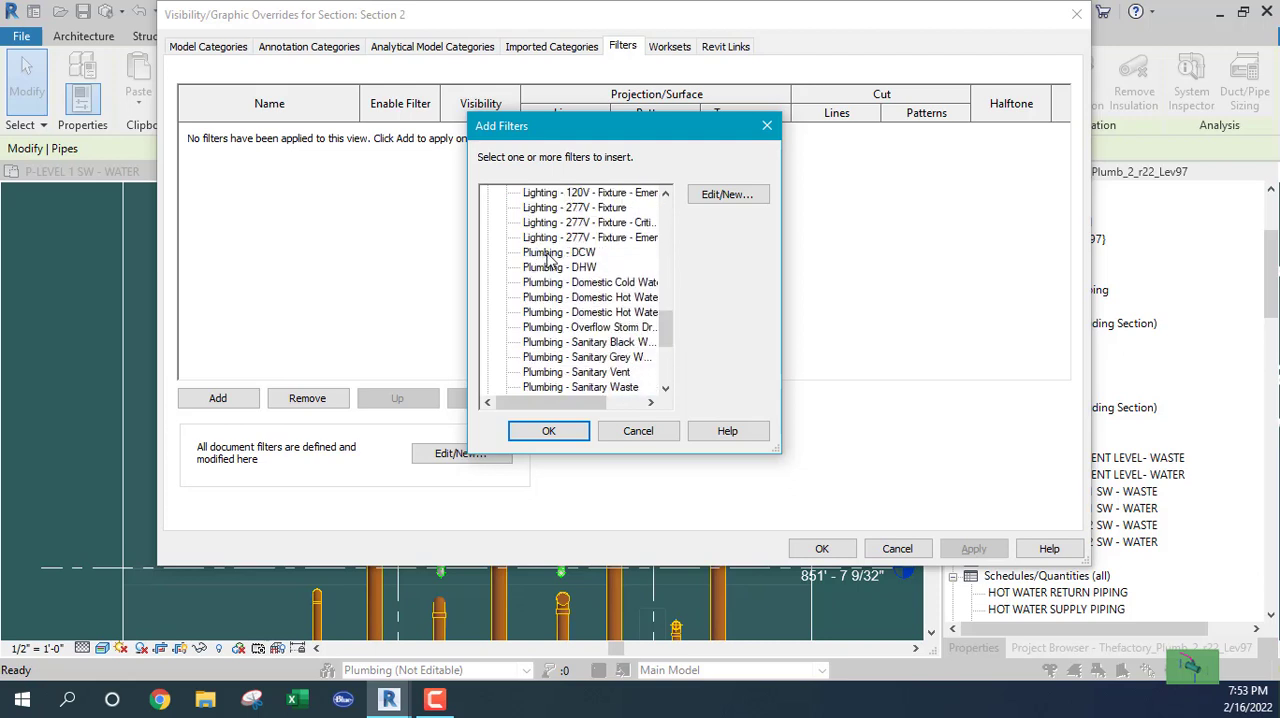
left_click(549, 256)
left_click(549, 268, "ctrl")
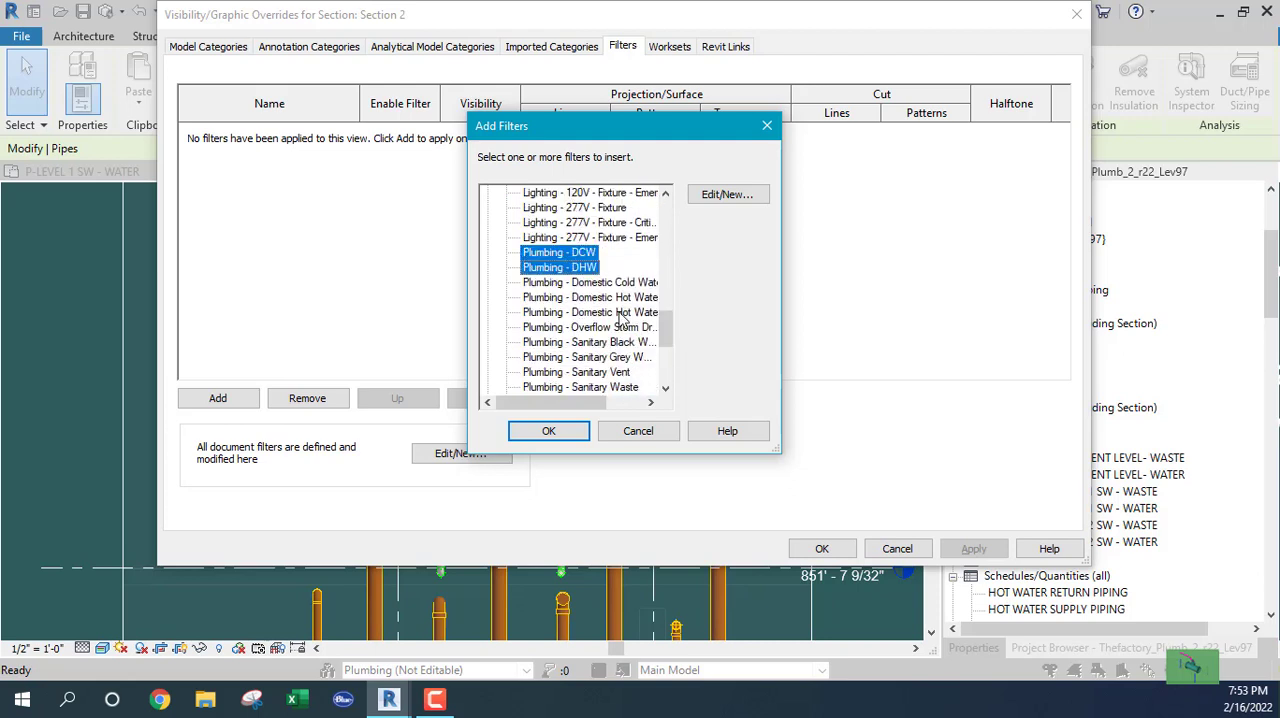
left_click_drag(668, 330, 668, 350)
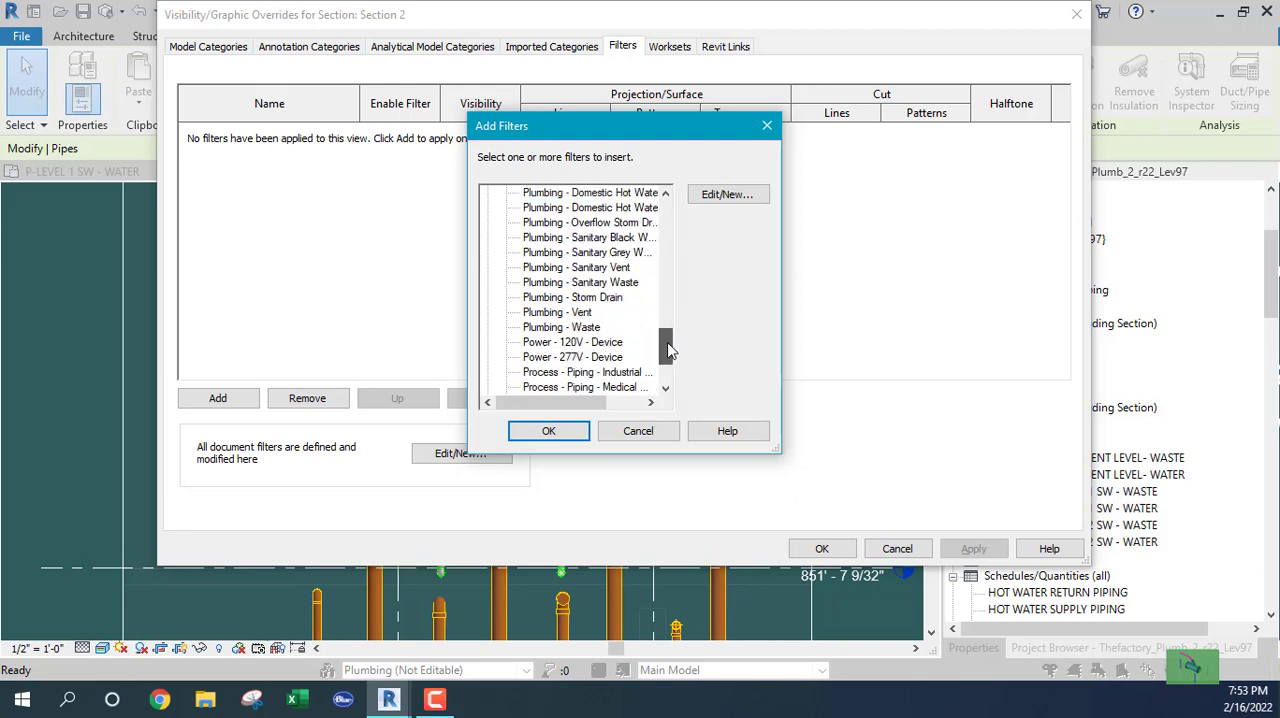
left_click(540, 313)
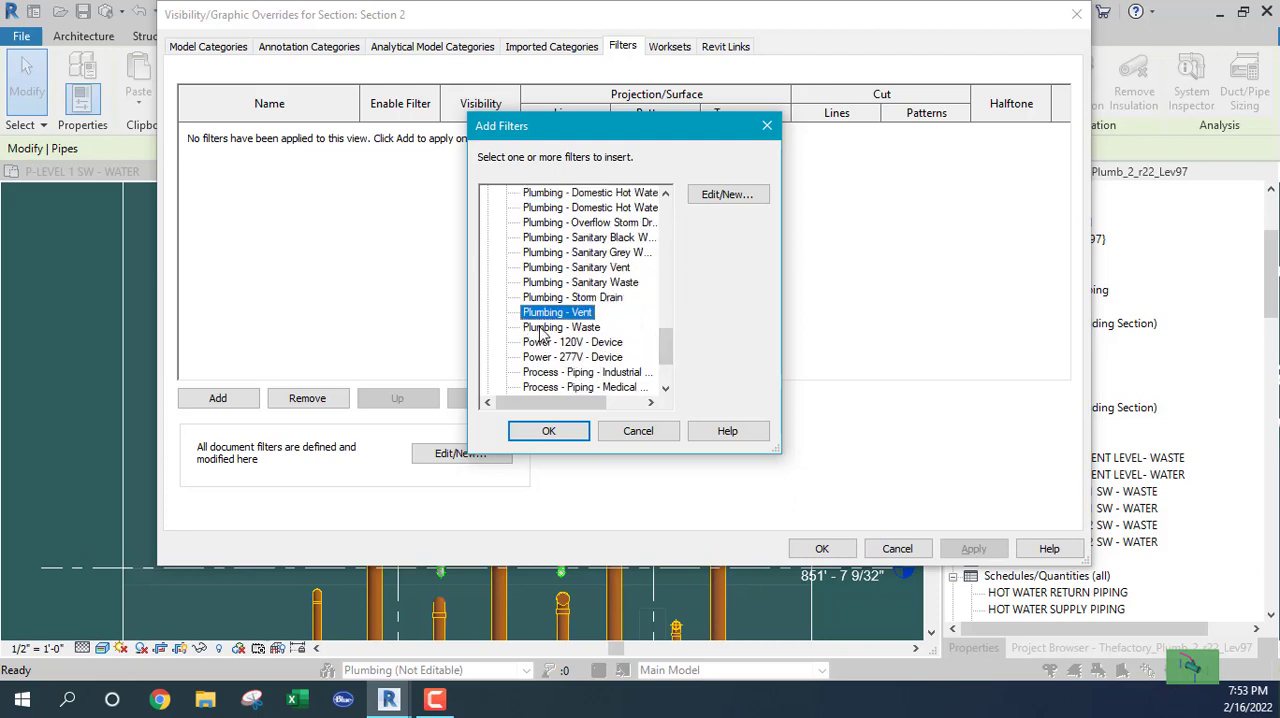
left_click(545, 328, "ctrl")
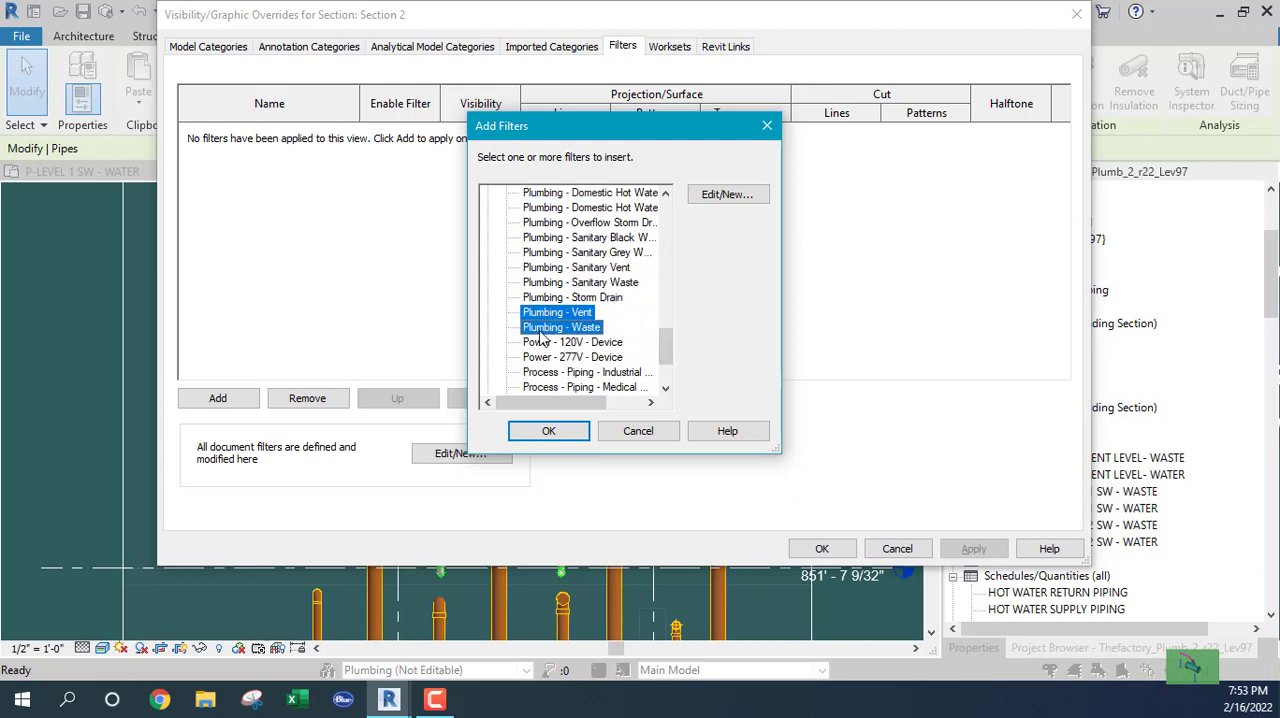
left_click(551, 433)
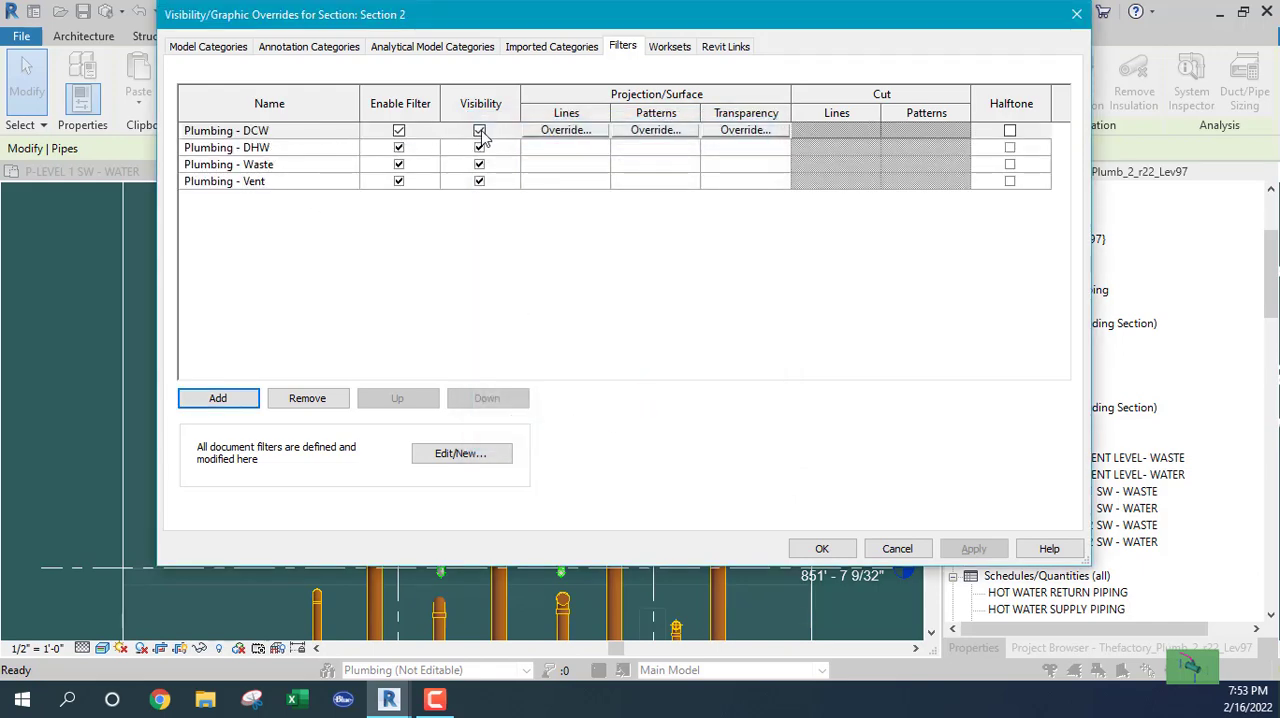
Turn off visibility for the Plumbing - DHW, Waste and Vent filters in Section 2, leaving Plumbing - DCW visible.
left_click(480, 131)
left_click(479, 147)
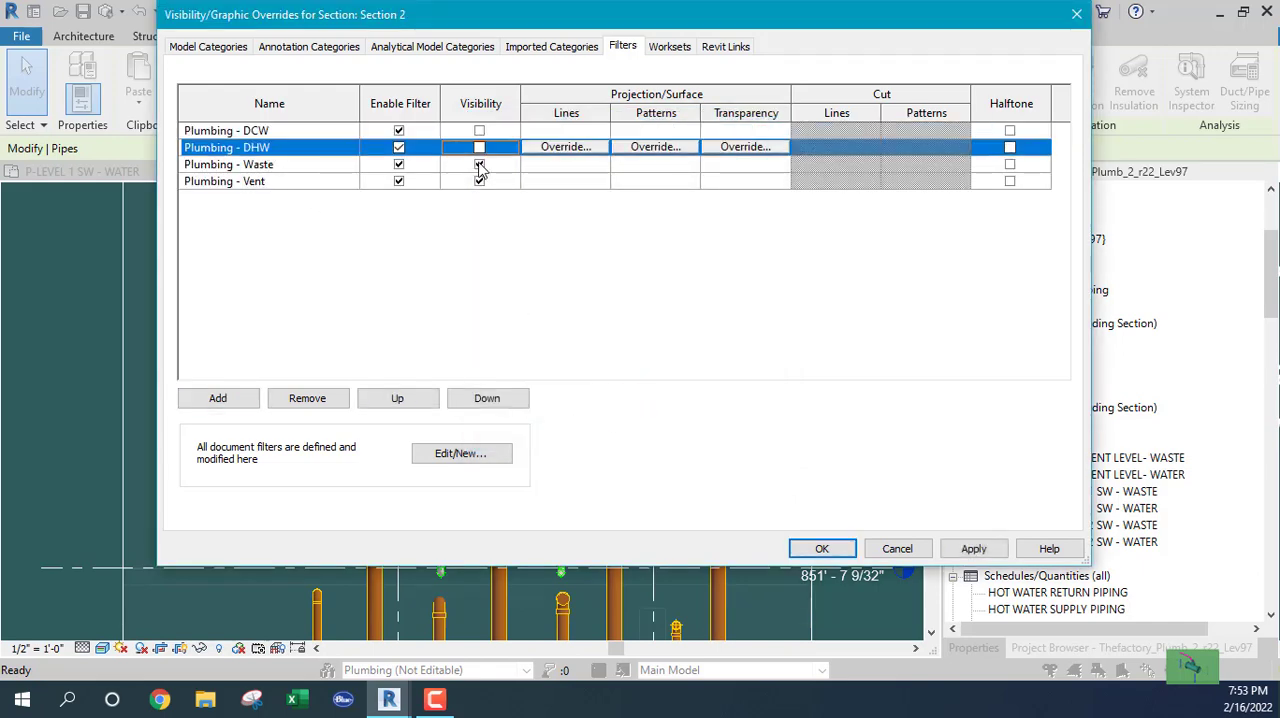
left_click(479, 165)
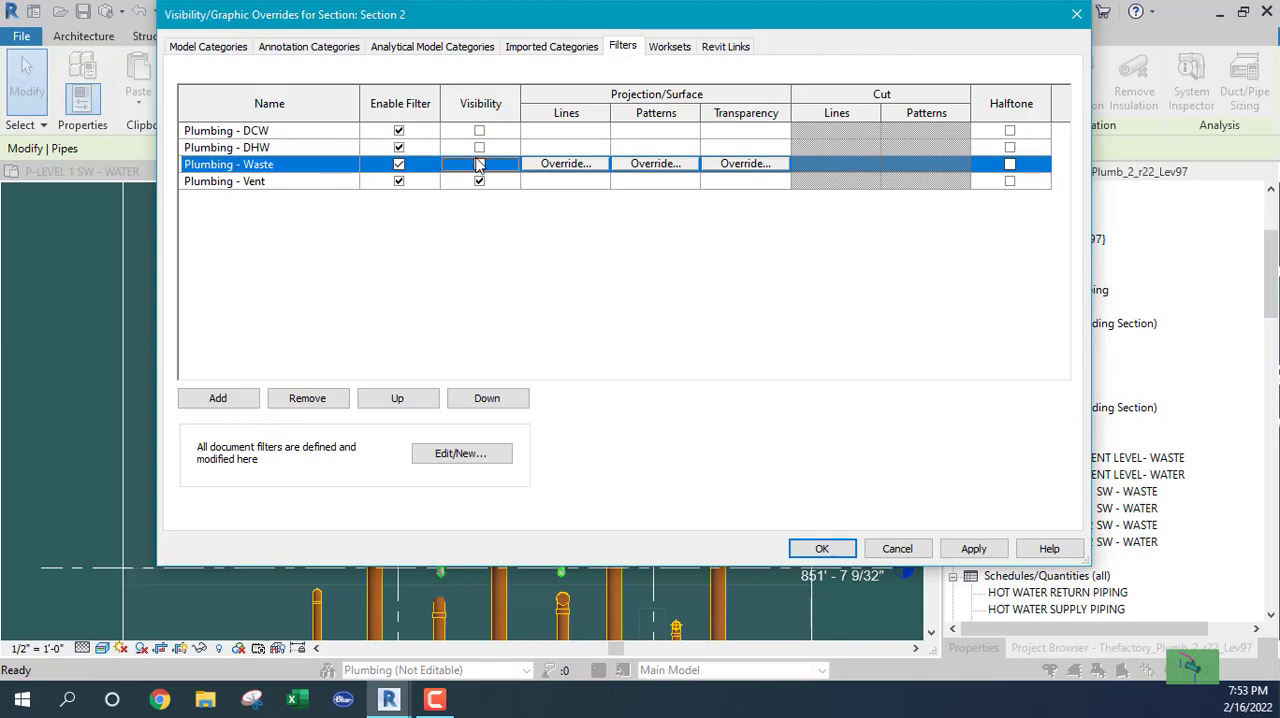
left_click(479, 131)
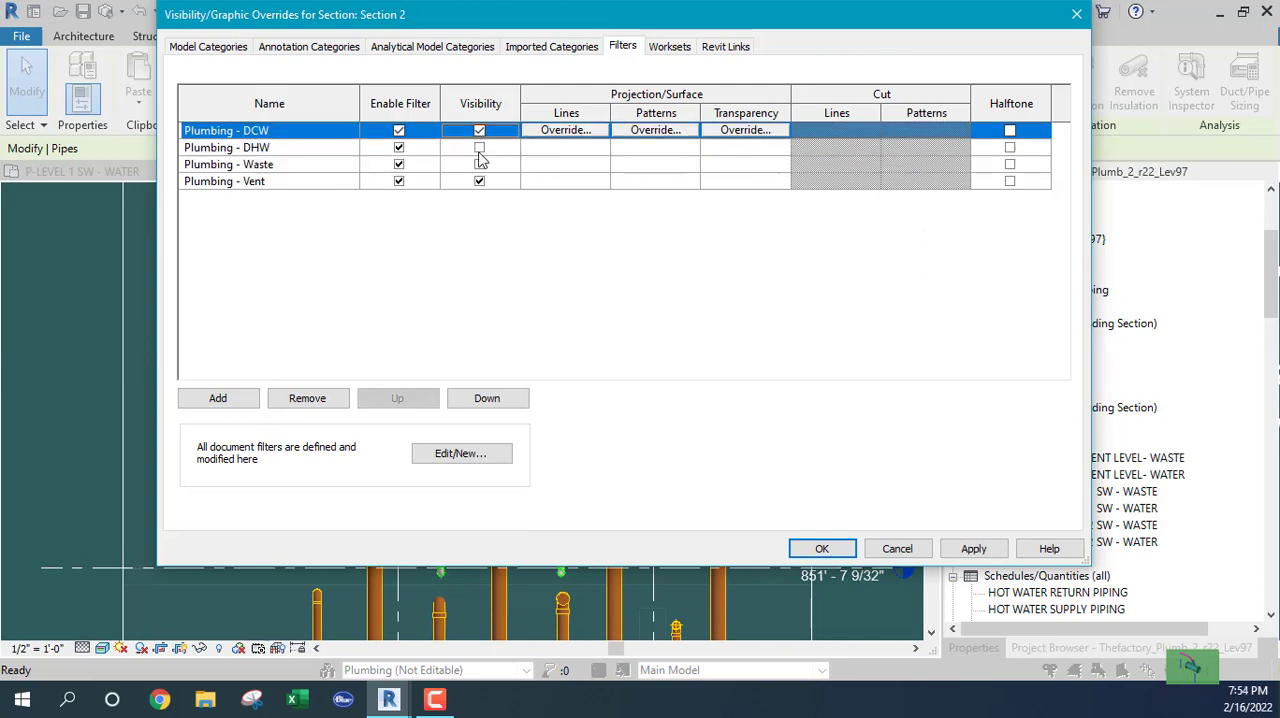
left_click(479, 147)
left_click(479, 147)
left_click(479, 181)
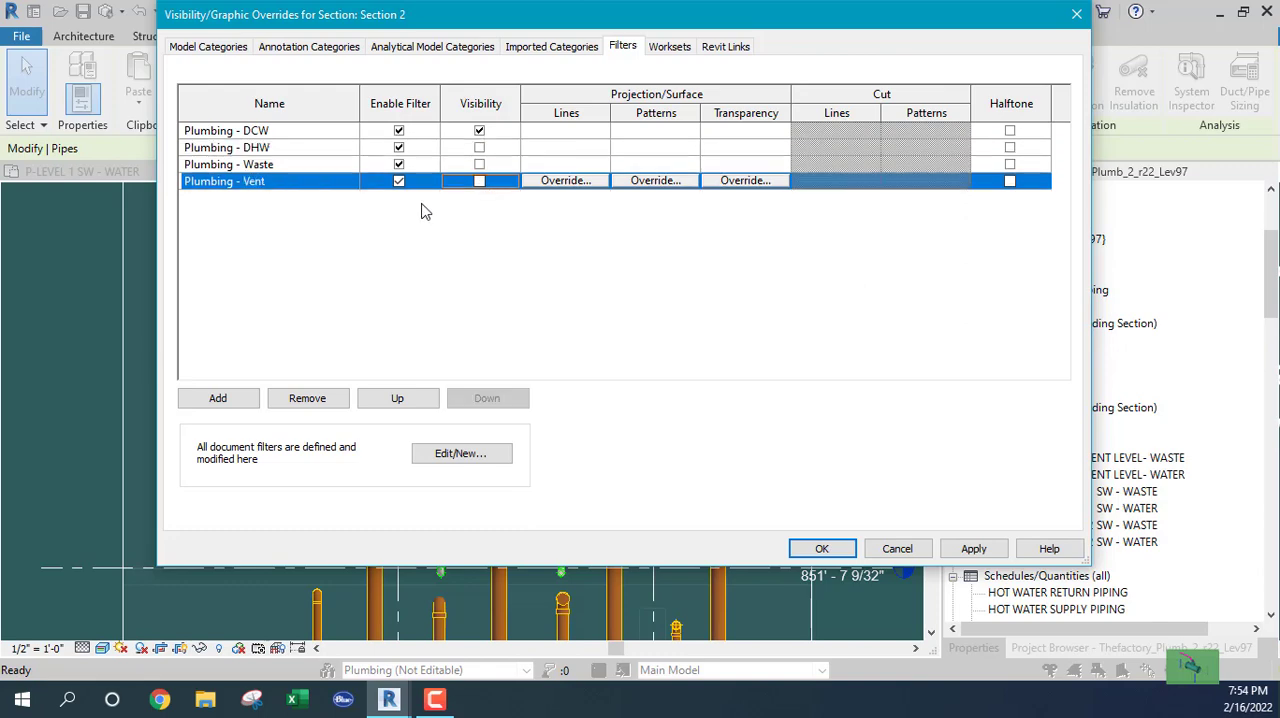
left_click(821, 548)
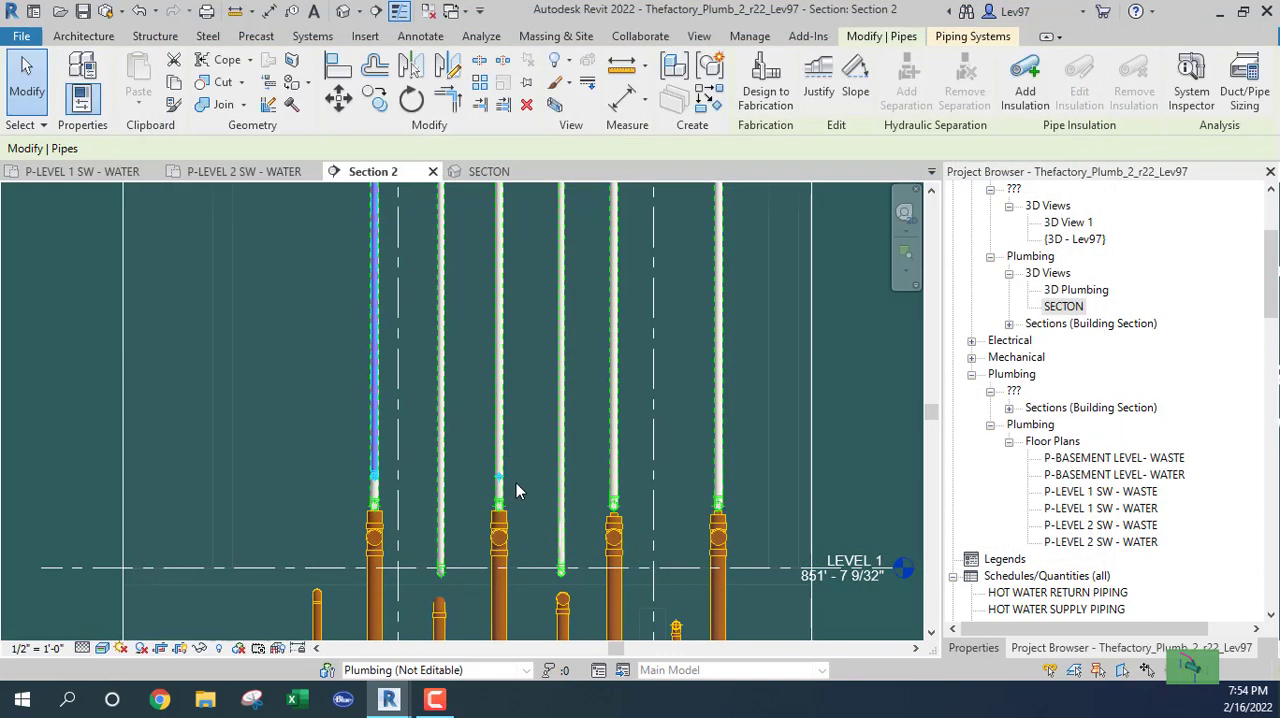
Try to copy the chase branch's vertical drop 3'-0" horizontally so it stands over the second-lowest crossing pipe.
scroll(260, 395, "down", 3)
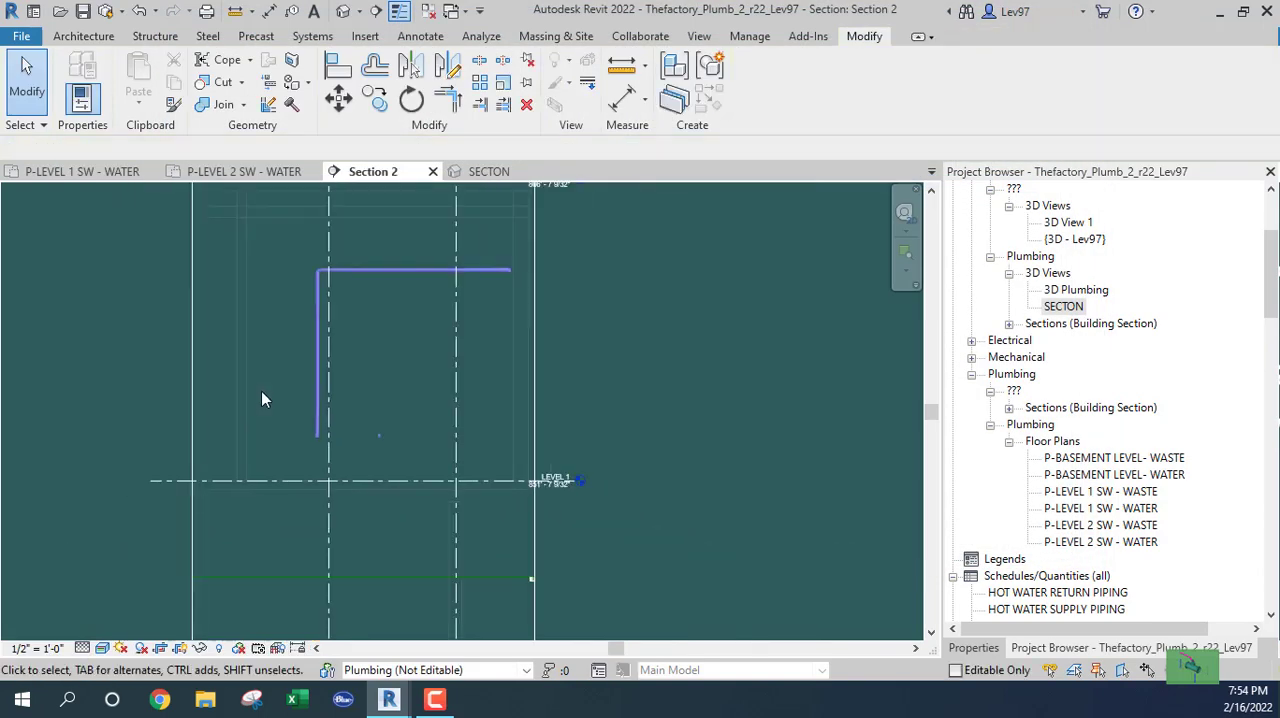
scroll(330, 400, "up", 3)
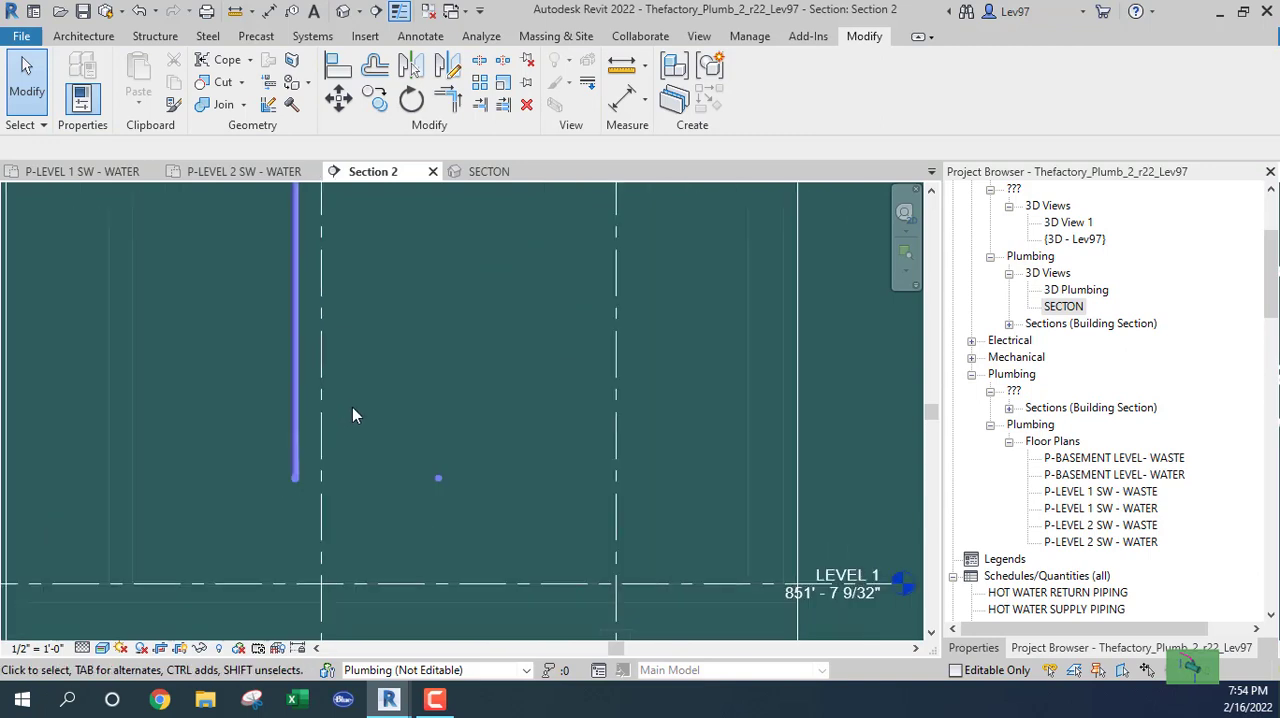
middle_click_drag(403, 420, 445, 499)
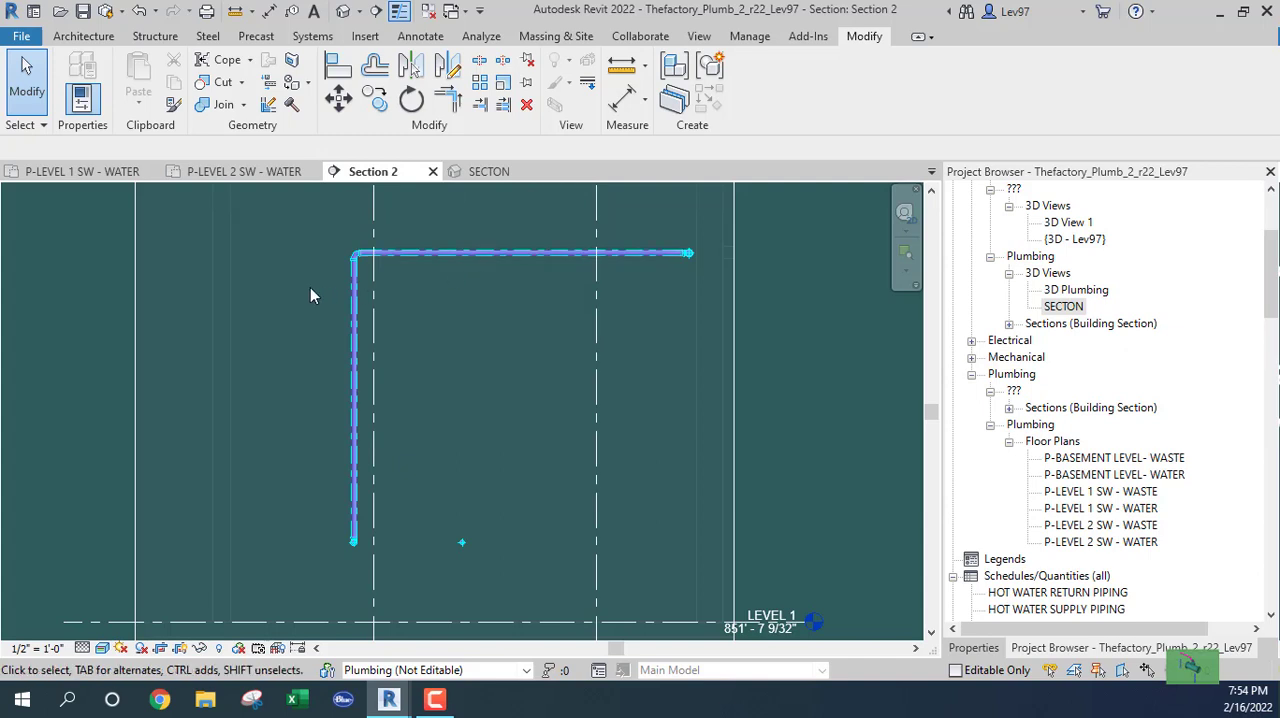
left_click(353, 364)
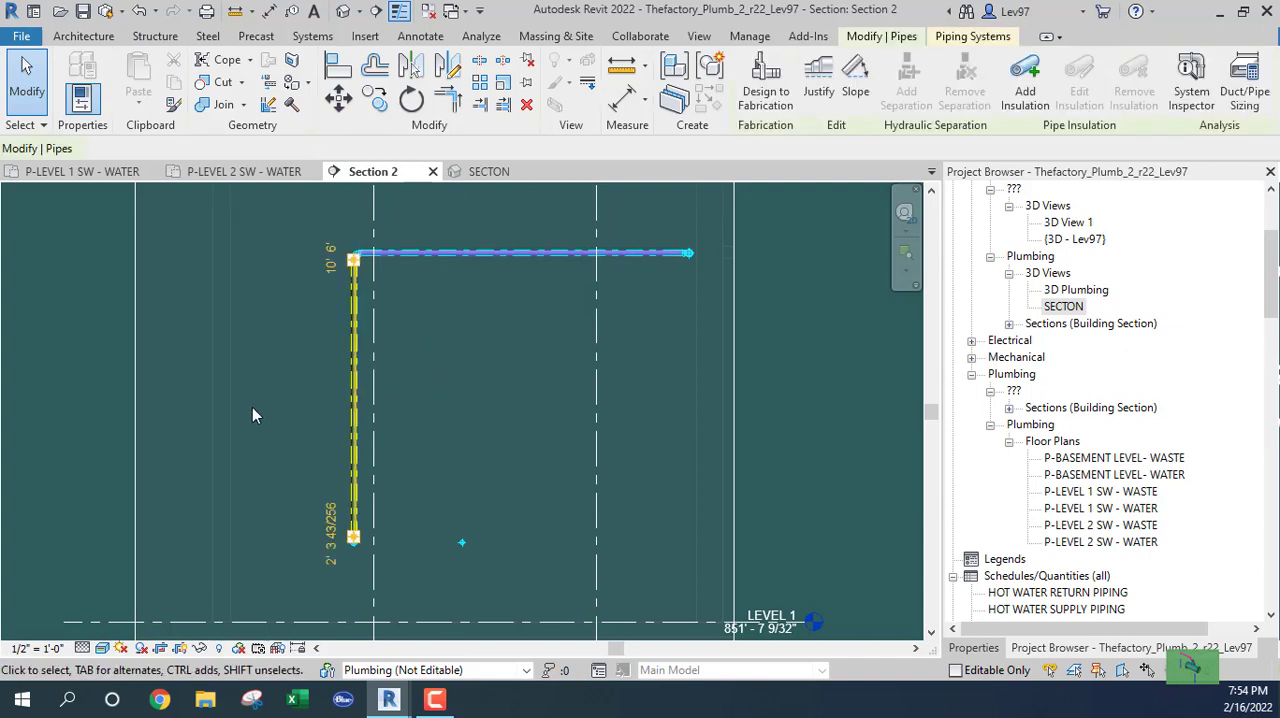
left_click(375, 98)
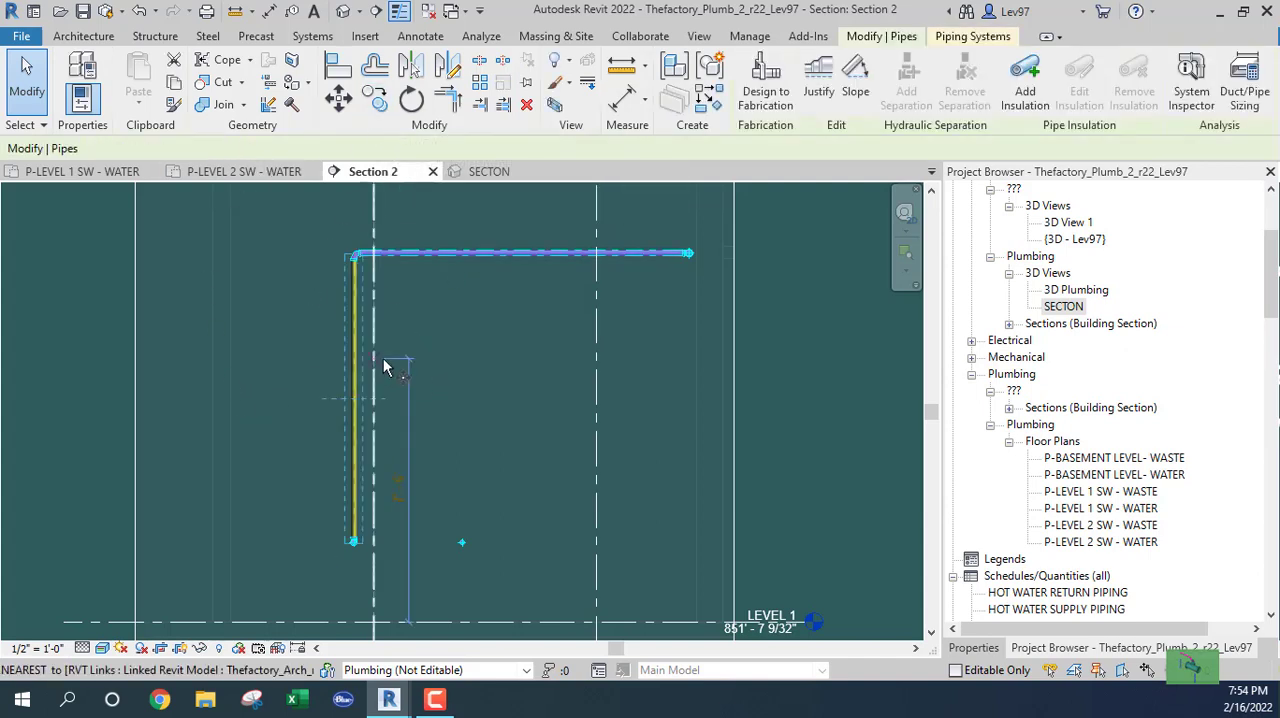
left_click(391, 337)
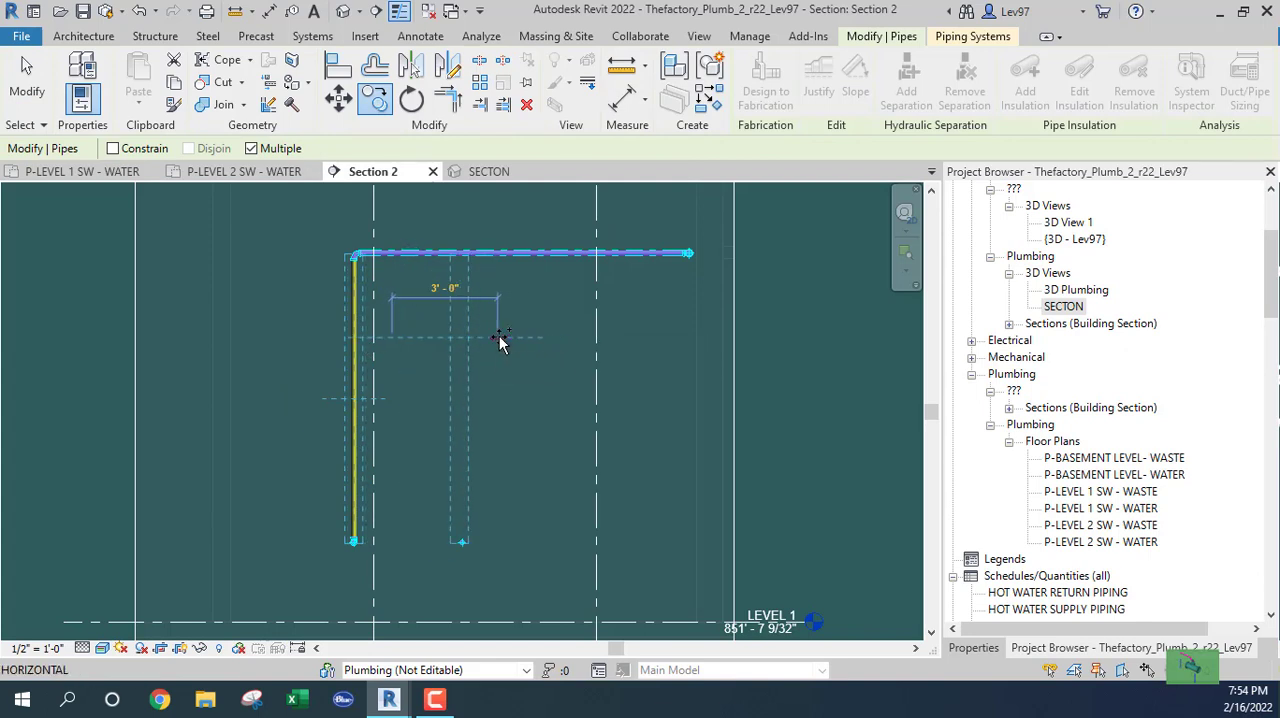
left_click(497, 337)
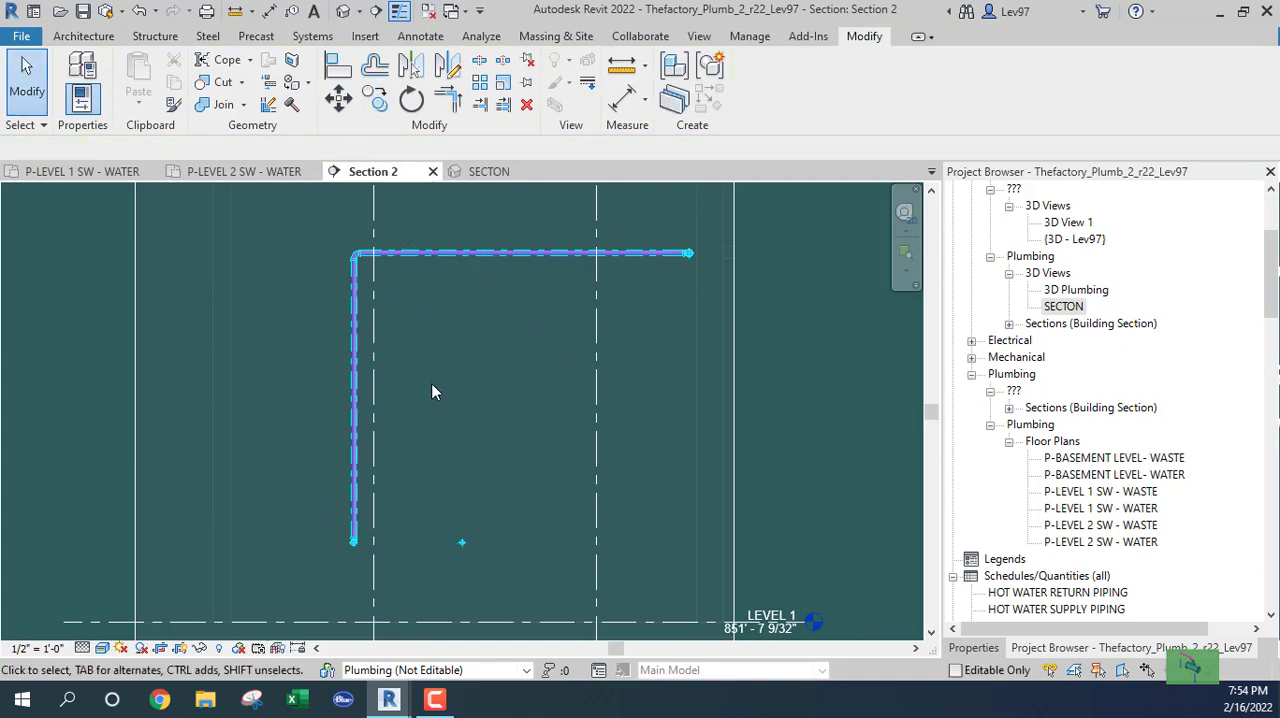
Using Create Similar on the horizontal branch, draw a 1 1/2" pipe about 3'-7" straight up from the second-lowest crossing pipe.
right_click(466, 253)
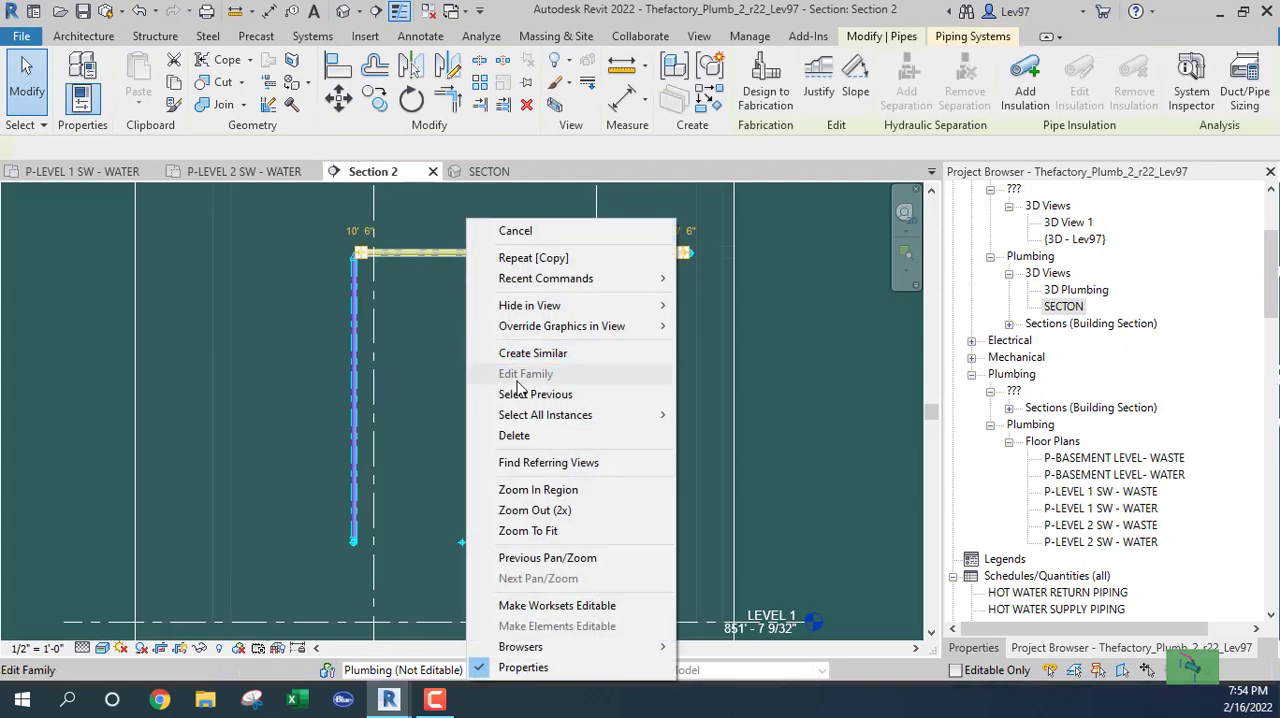
left_click(525, 353)
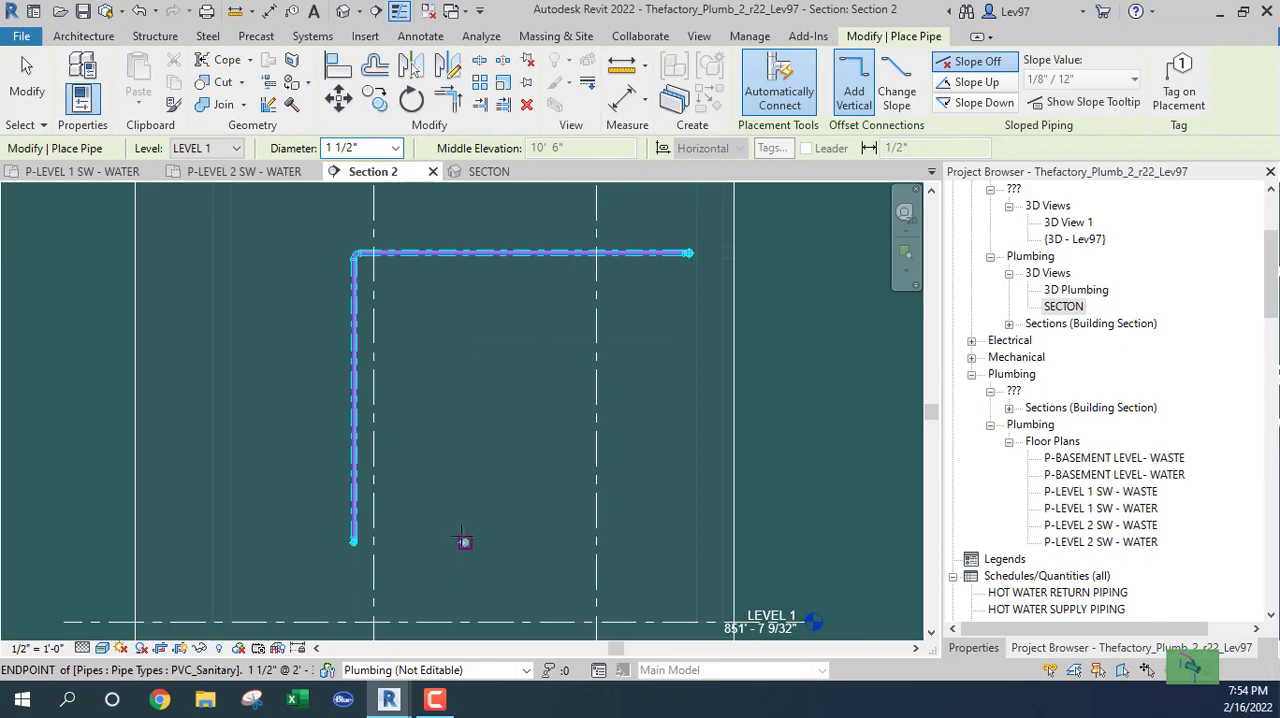
scroll(460, 538, "up", 3)
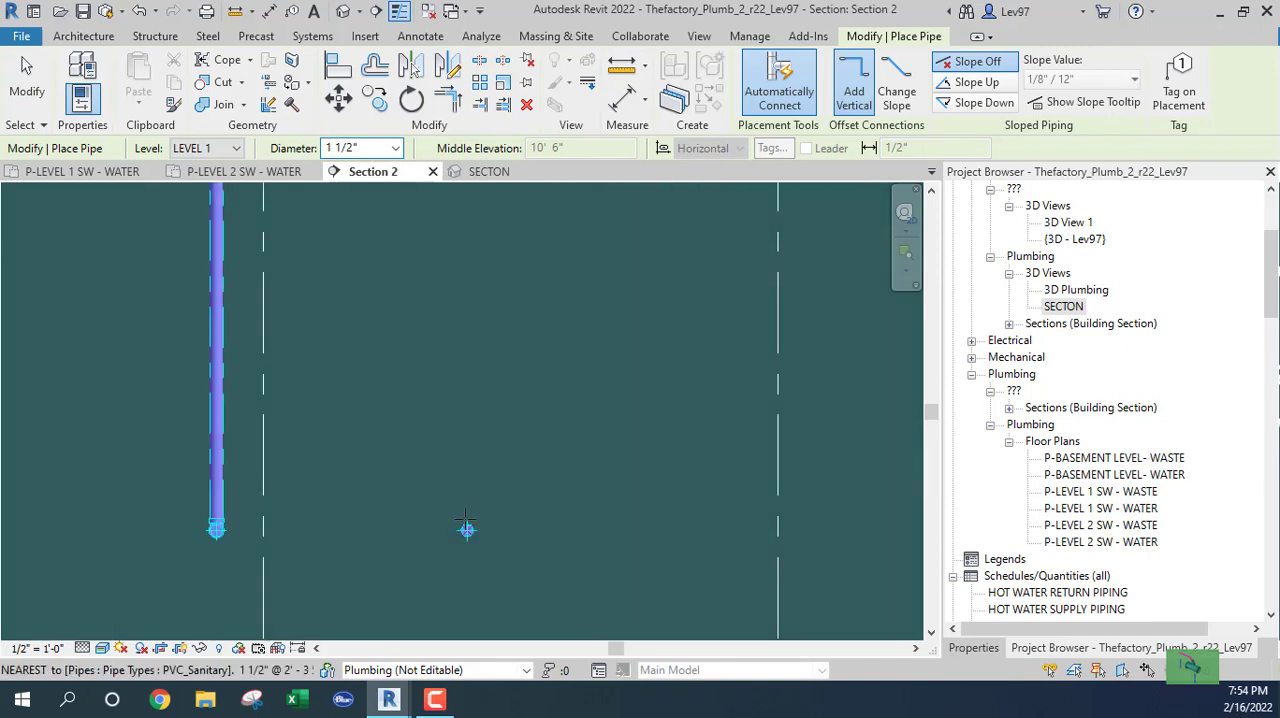
left_click(467, 528)
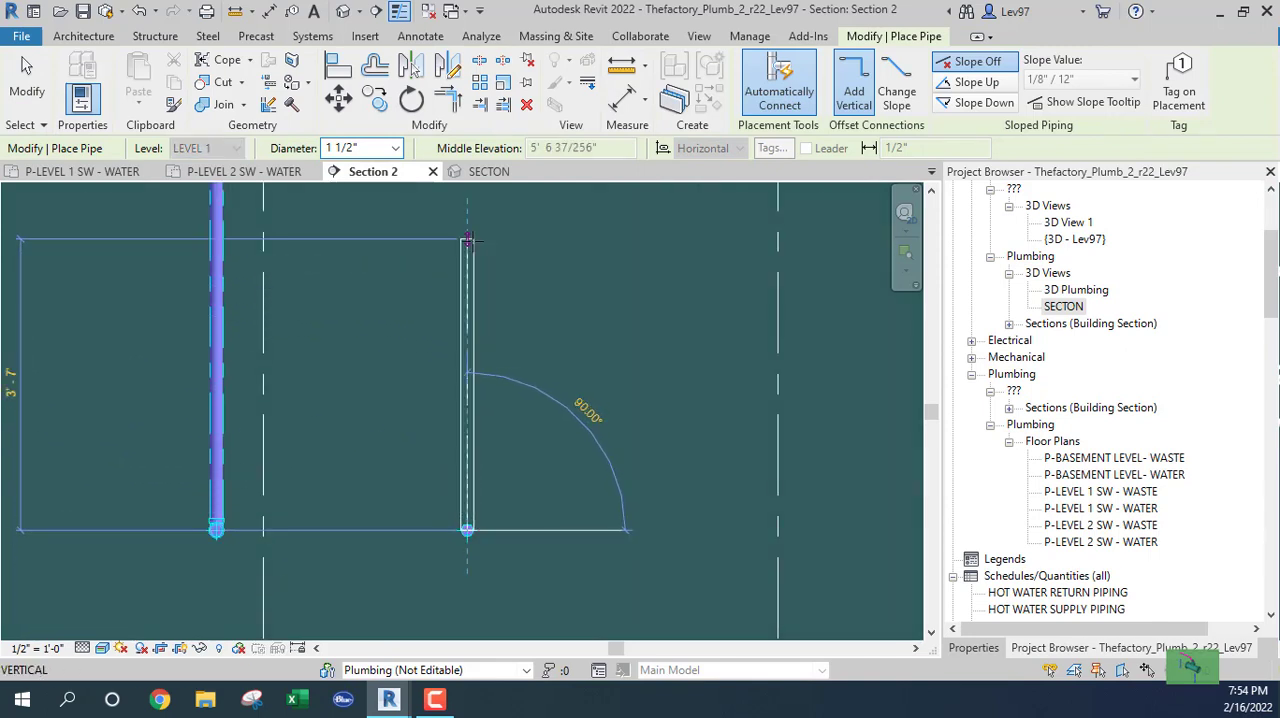
left_click(467, 238)
key("Escape")
key("Escape")
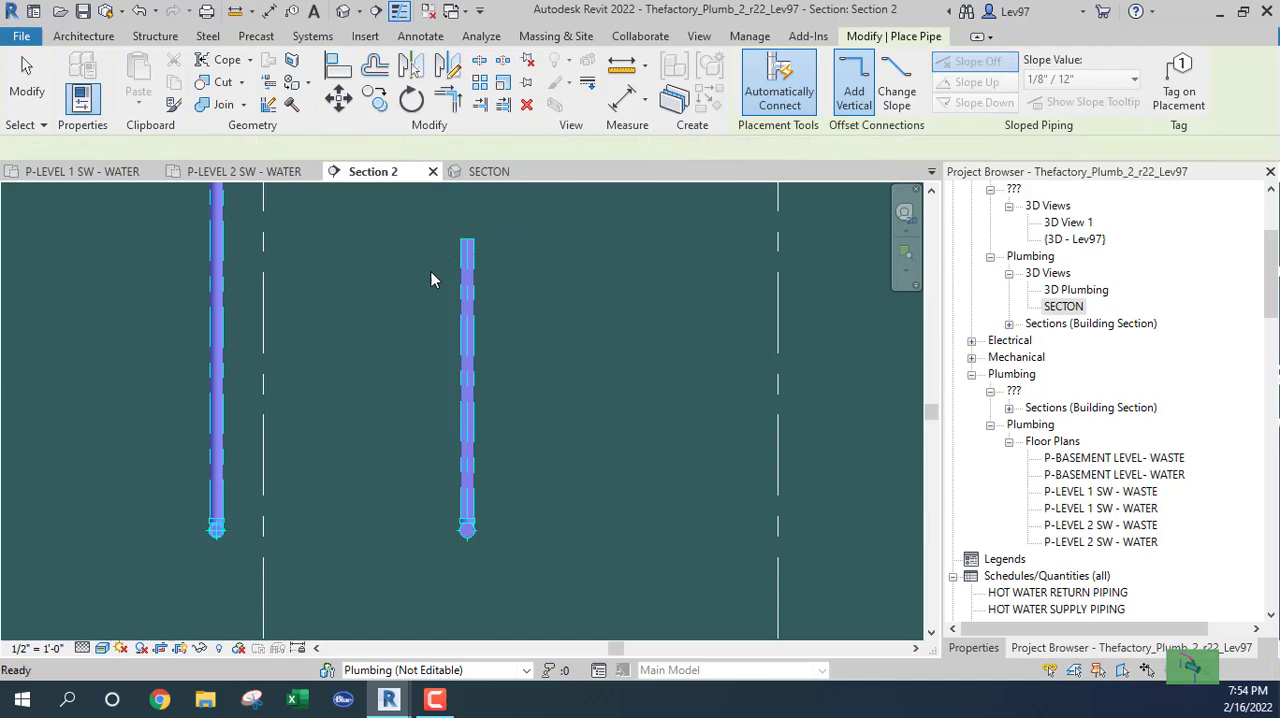
scroll(401, 292, "down", 2)
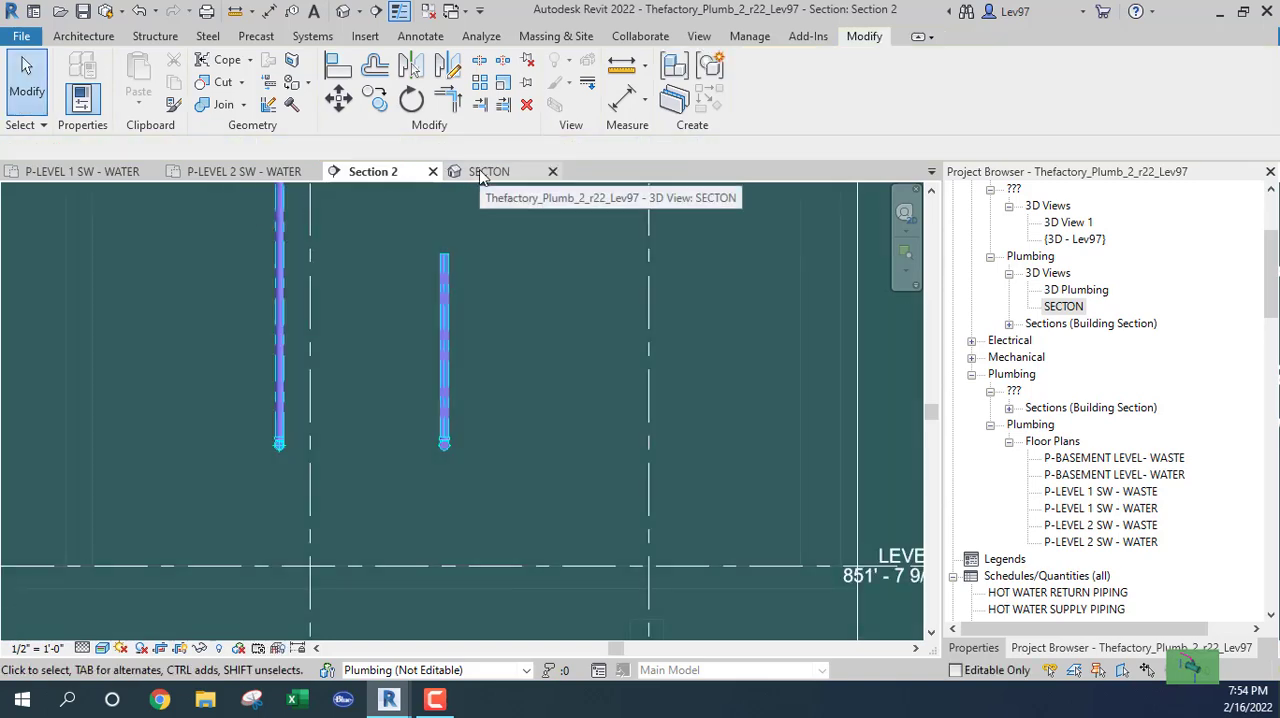
Open the P-LEVEL 1 SW - WATER plan at the second-lowest crossing pipe's tee beside the chase branch.
left_click(466, 176)
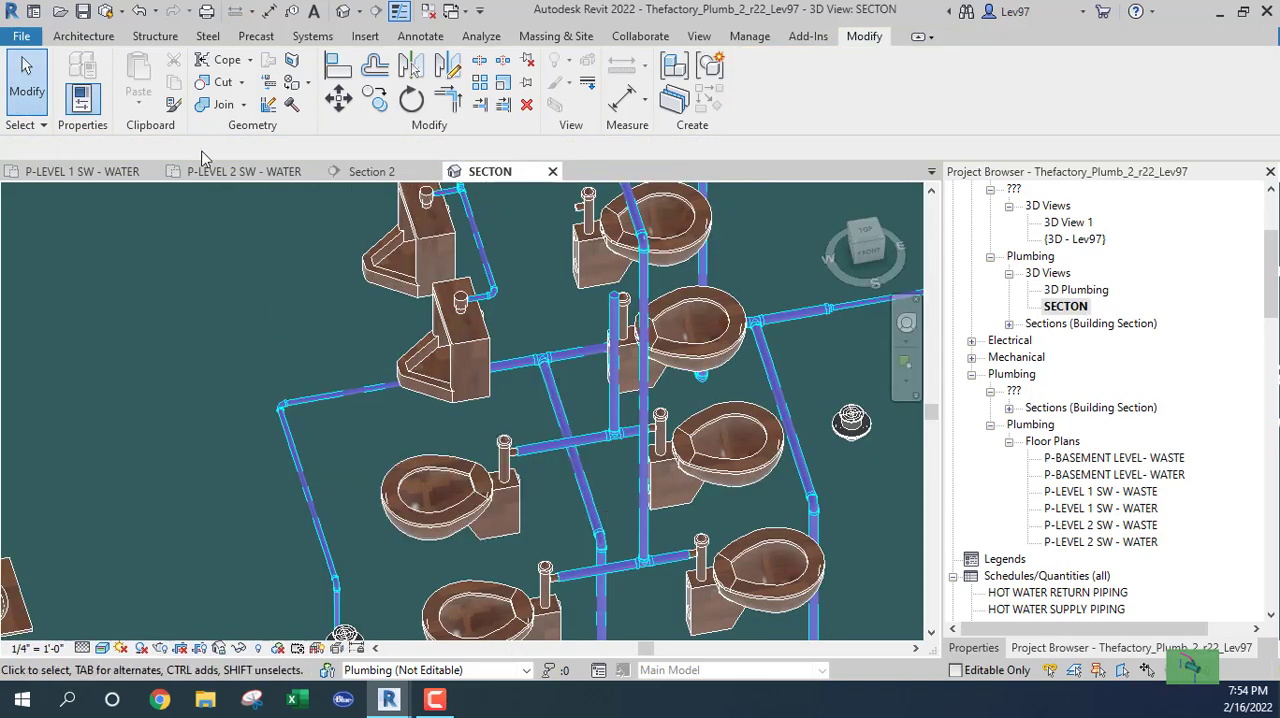
left_click(14, 171)
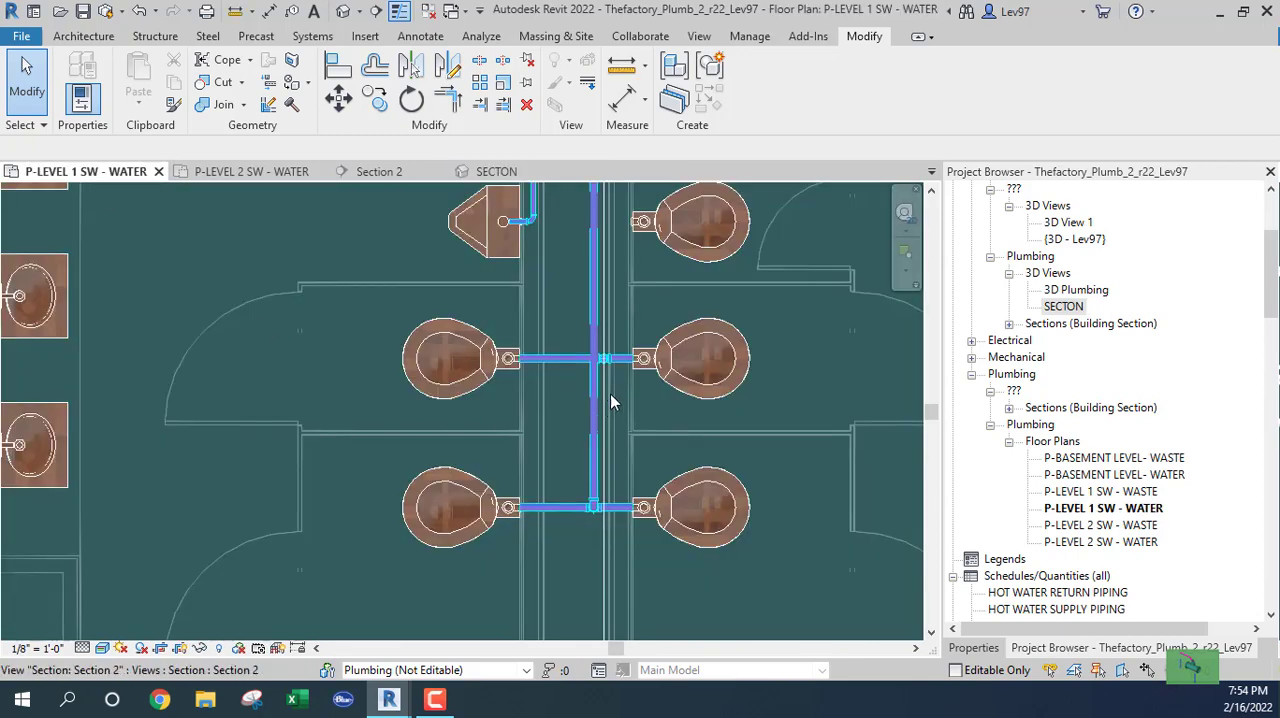
scroll(589, 375, "up", 4)
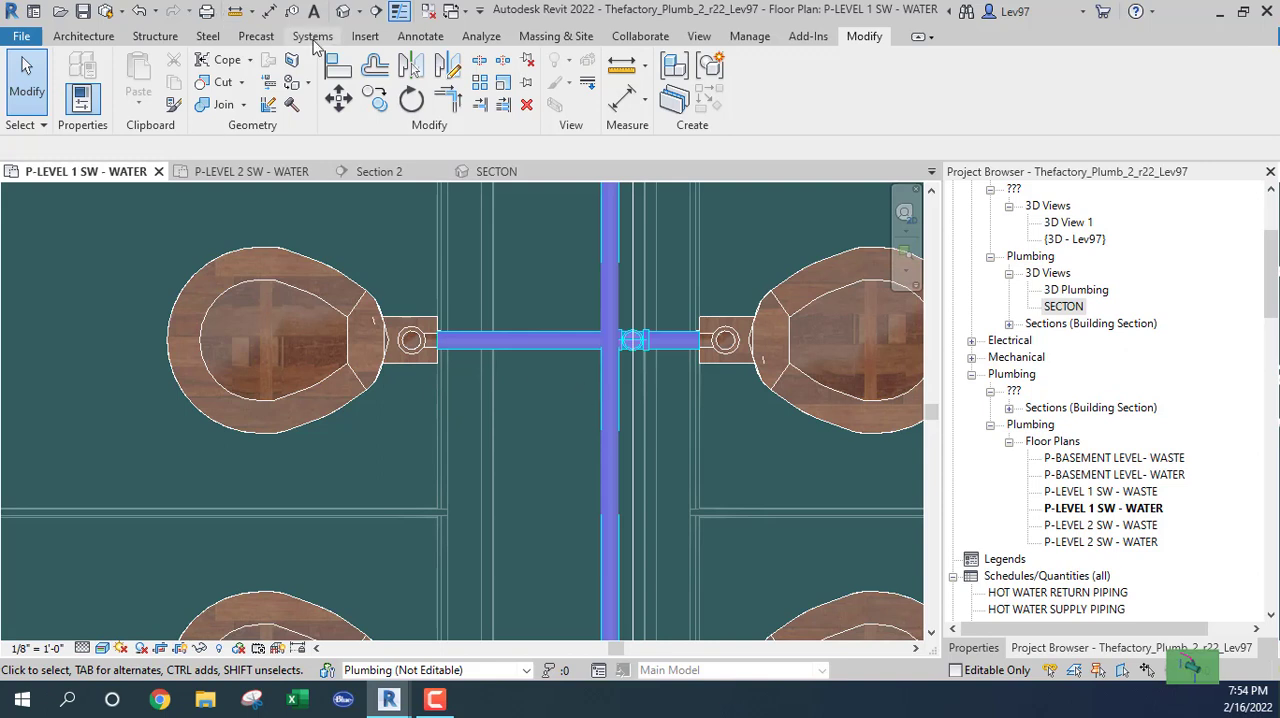
Try to align the second-lowest crossing pipe's tee with the chase branch centerline.
left_click(338, 68)
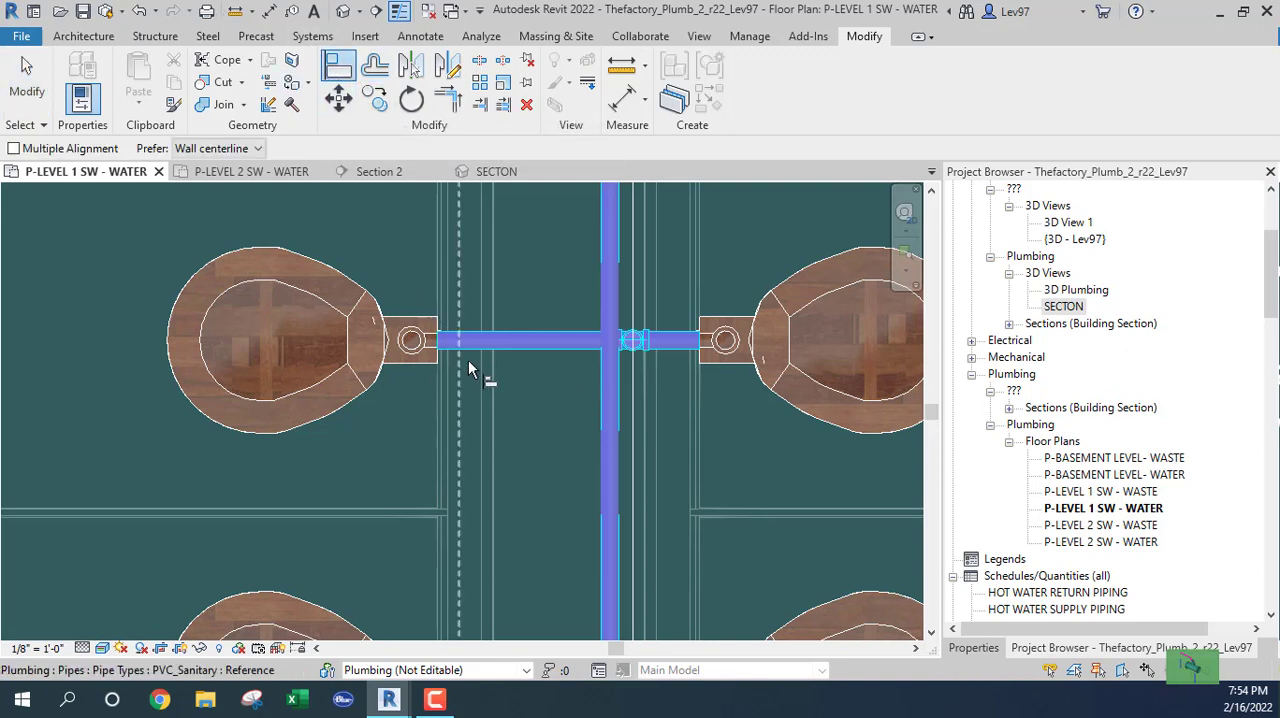
left_click(611, 366)
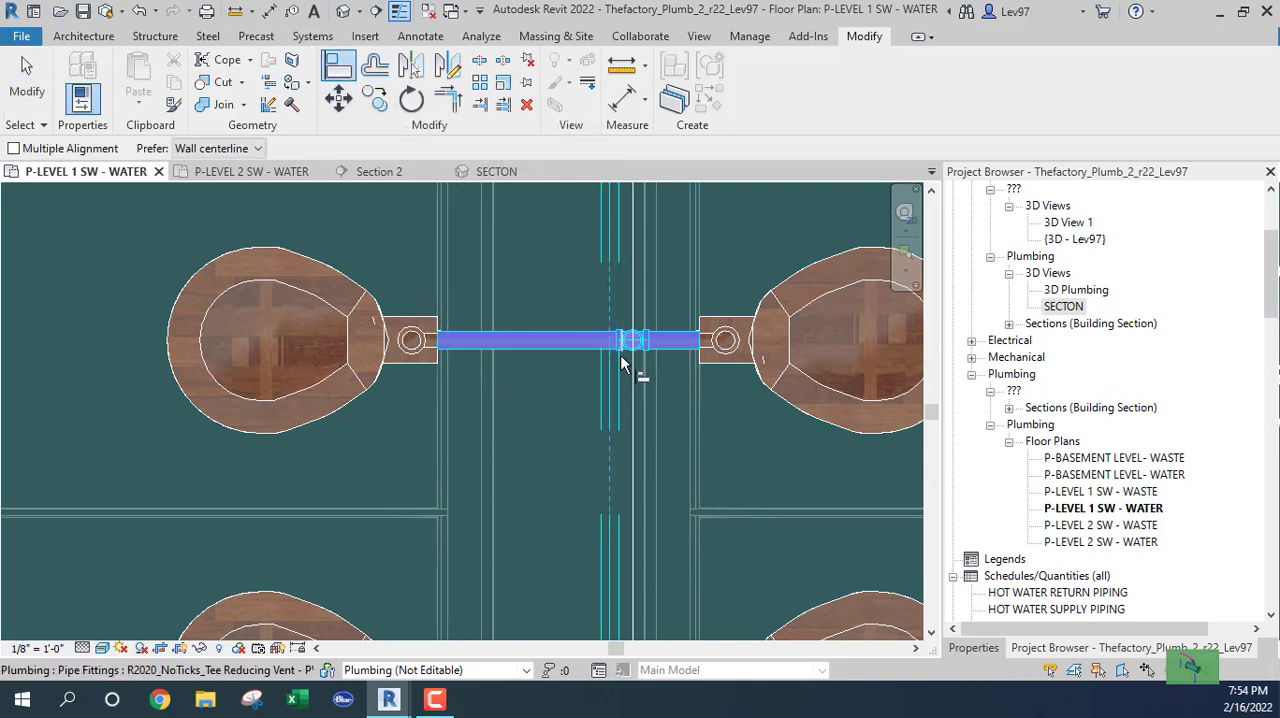
left_click(632, 343)
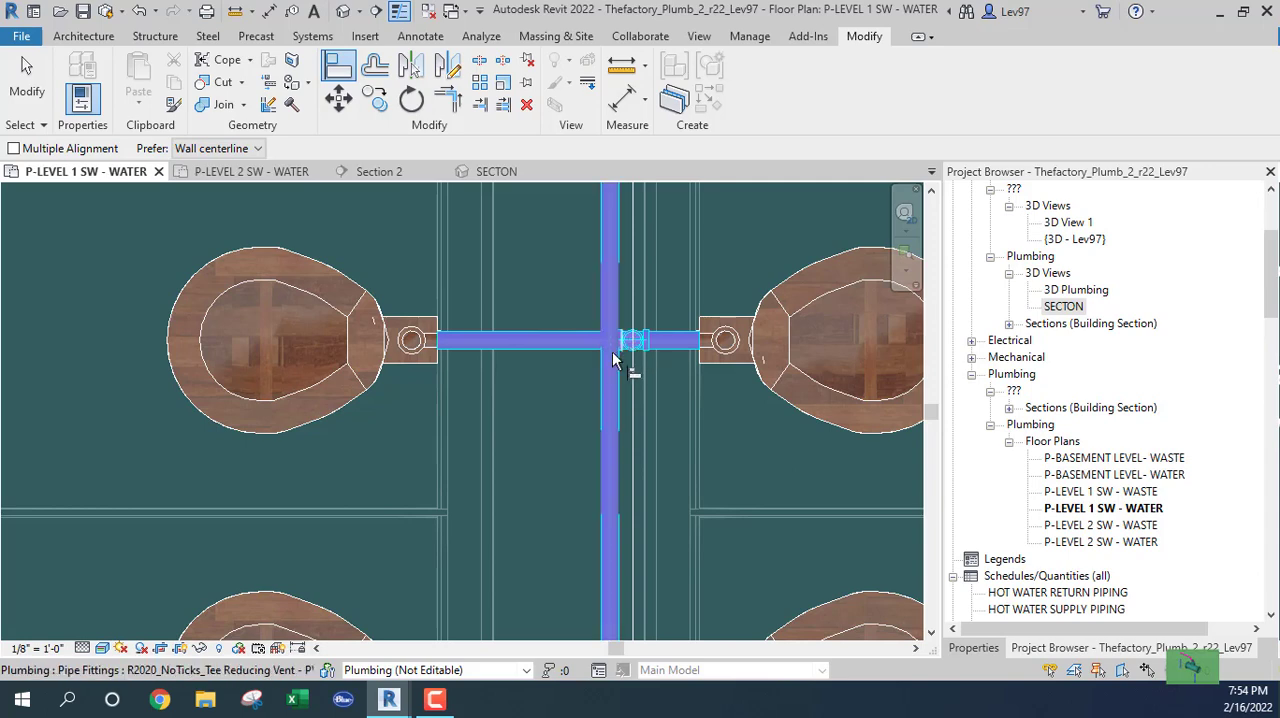
key("Escape")
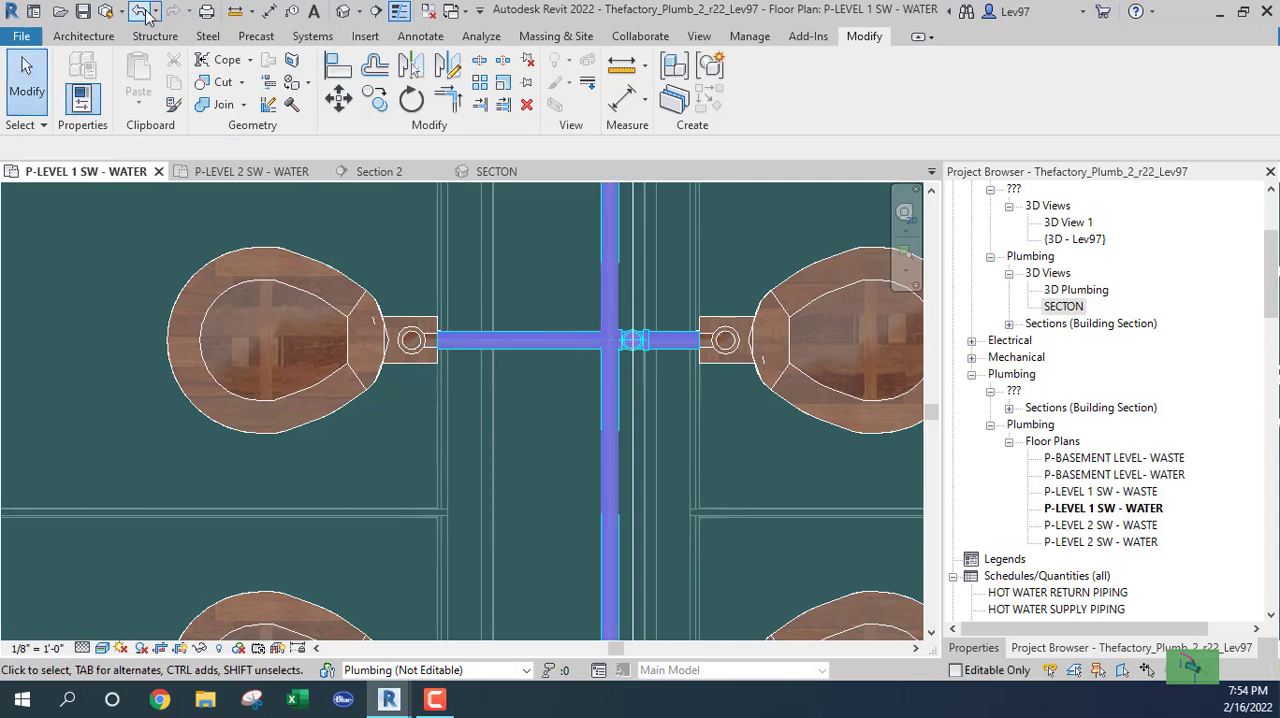
Move the Section 2 line slightly away from the chase branch so it clears the second-lowest crossing pipe's tee.
middle_click_drag(474, 303, 300, 281)
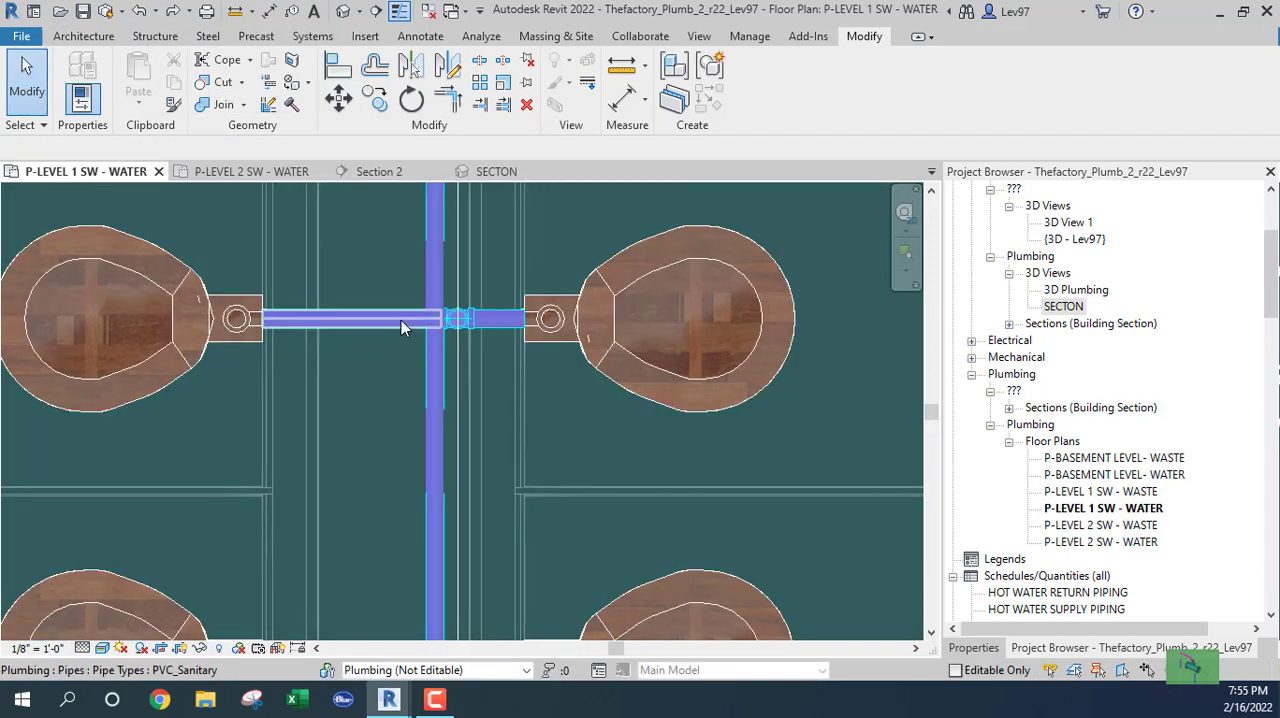
scroll(400, 318, "up", 2)
left_click(490, 417)
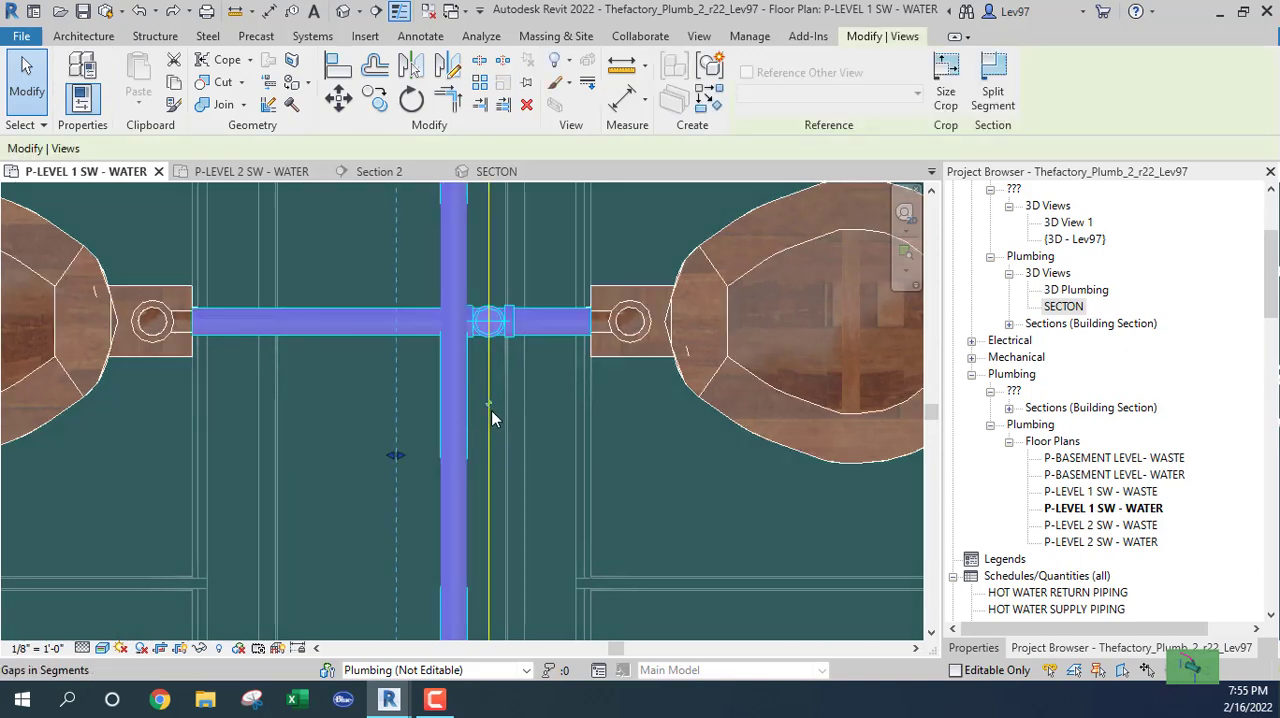
left_click_drag(491, 424, 524, 415)
left_click(346, 253)
middle_click_drag(399, 277, 411, 307)
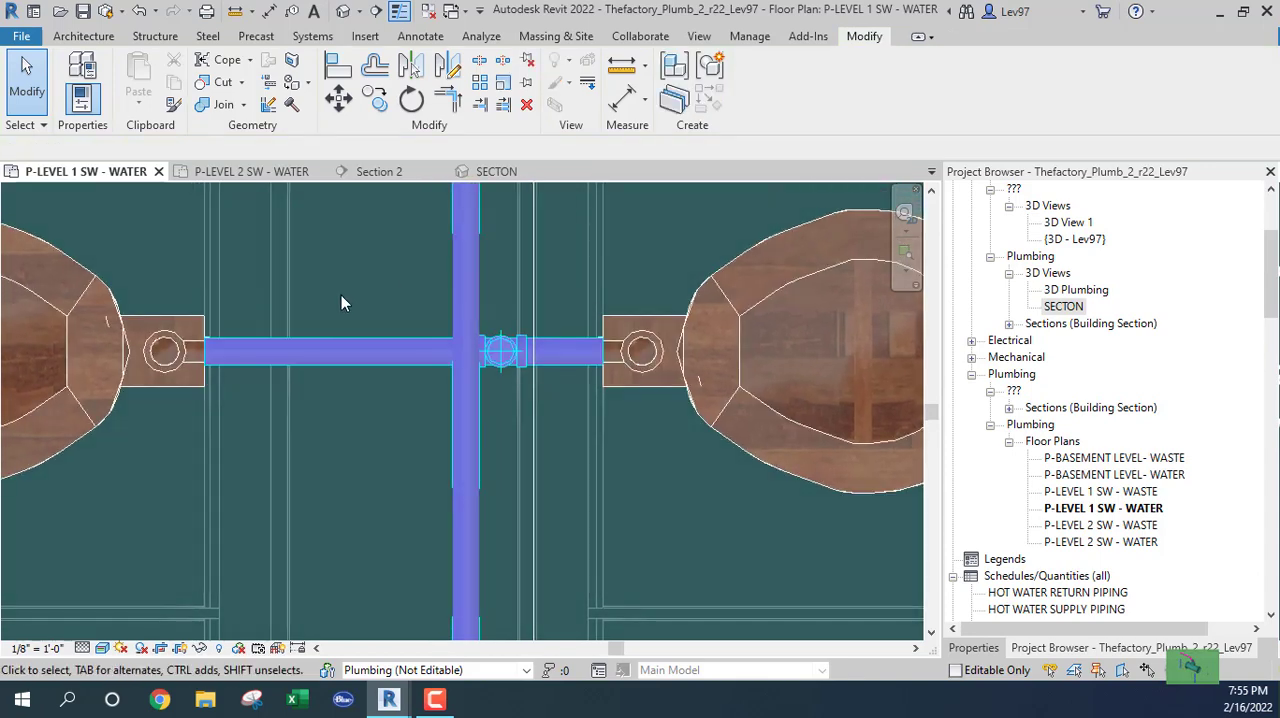
Align the second-lowest crossing pipe's tee and riser with the centerline of the Copper_CW chase branch.
left_click(338, 66)
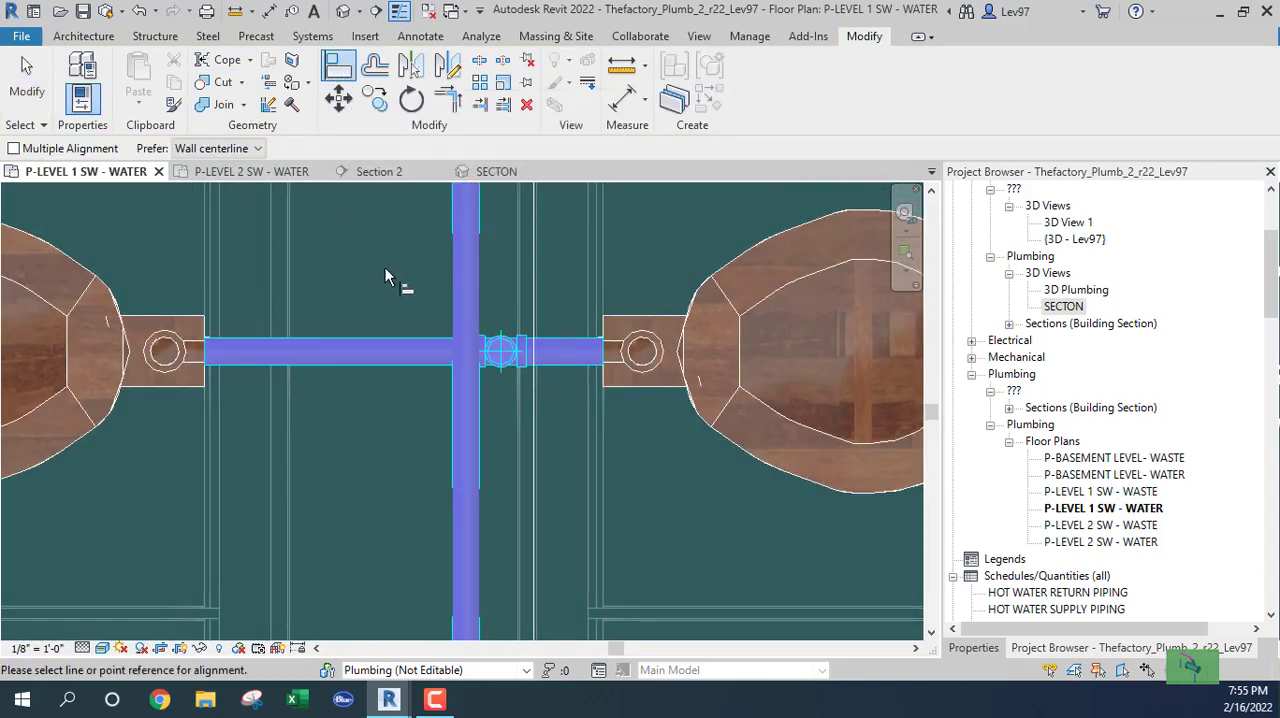
left_click(465, 305)
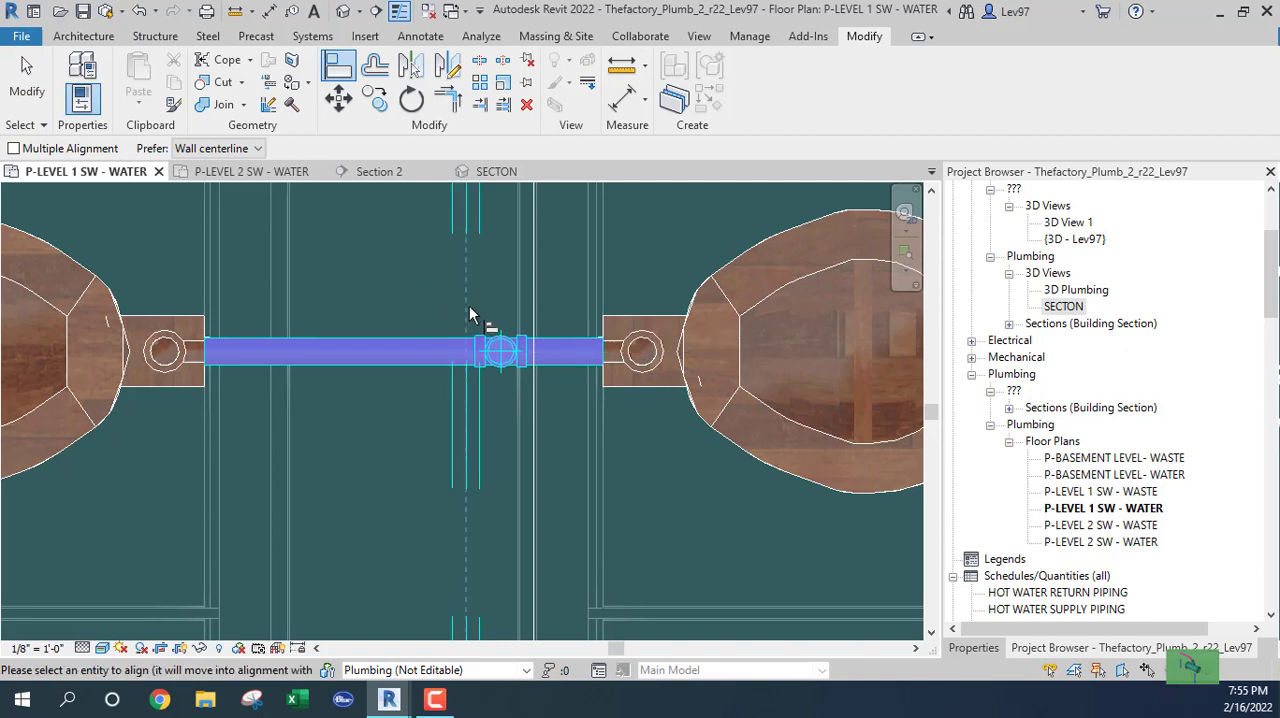
left_click(507, 372)
key("Escape")
key("Escape")
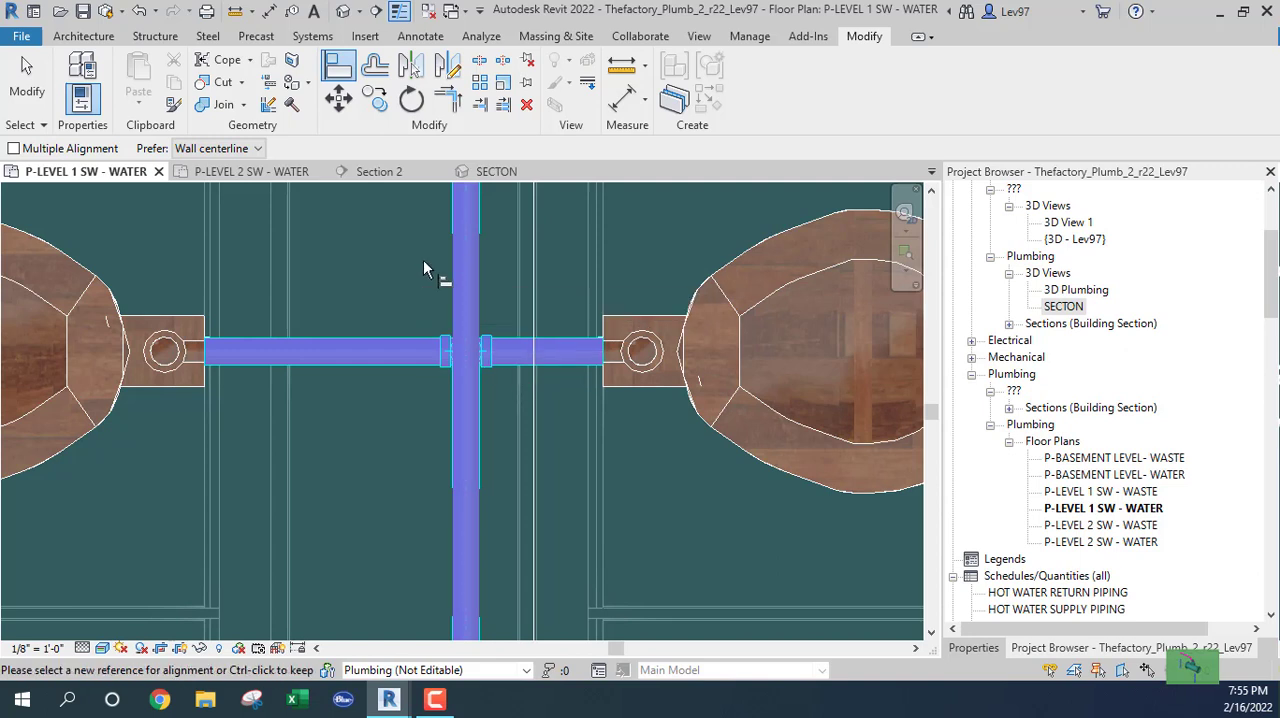
In Section 2, extend the second-lowest crossing pipe's vertical riser up to the horizontal chase branch with Trim/Extend Single Element.
left_click(388, 175)
scroll(393, 327, "down", 1)
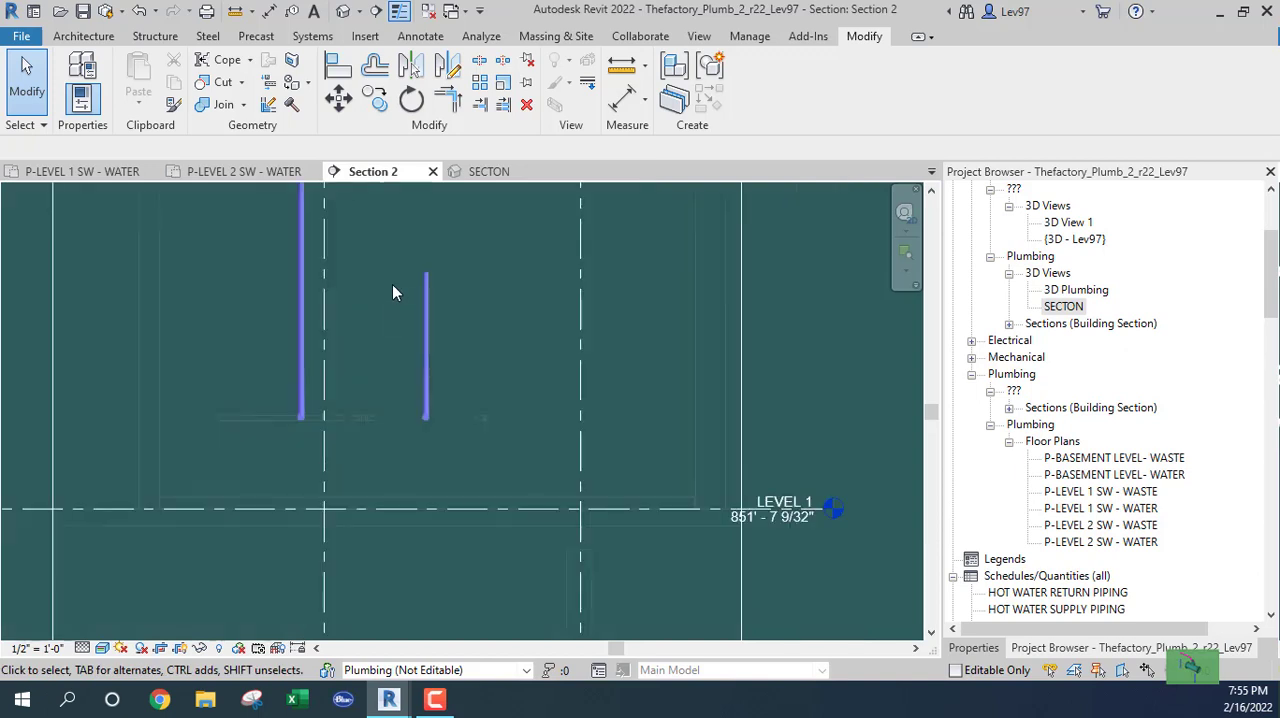
middle_click_drag(393, 283, 424, 459)
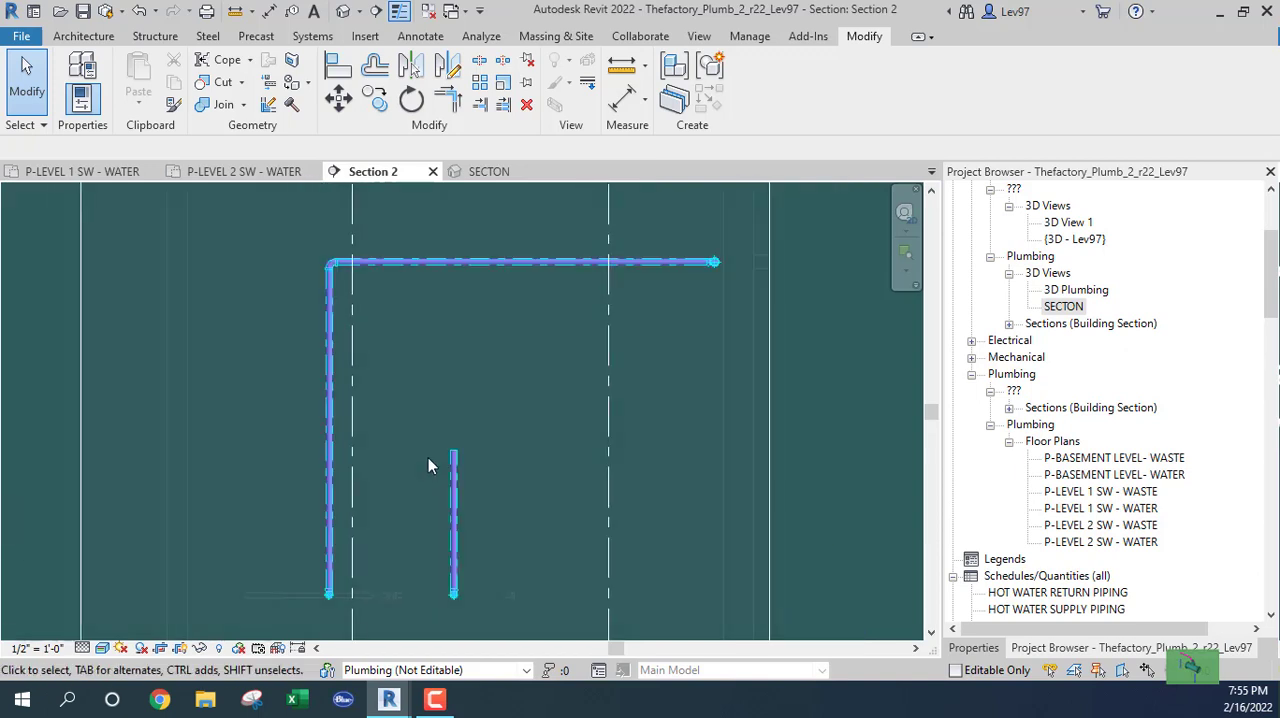
left_click(479, 104)
left_click(470, 262)
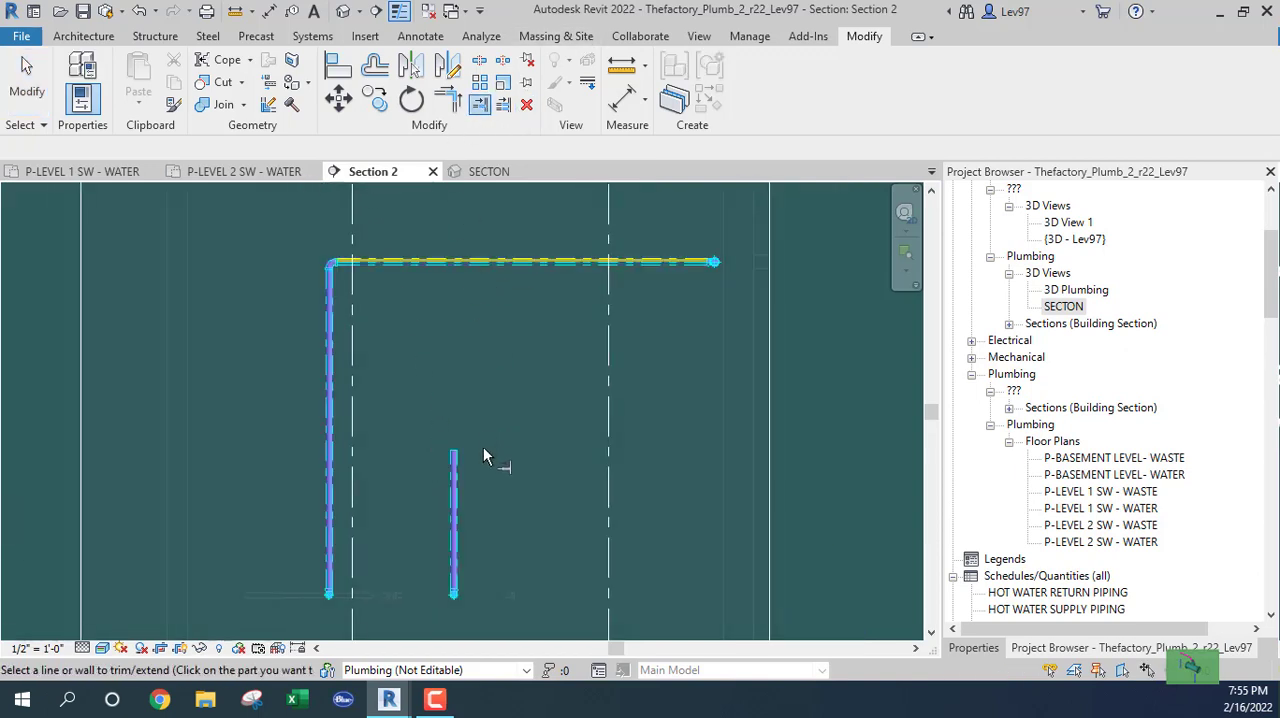
left_click(456, 470)
key("Escape")
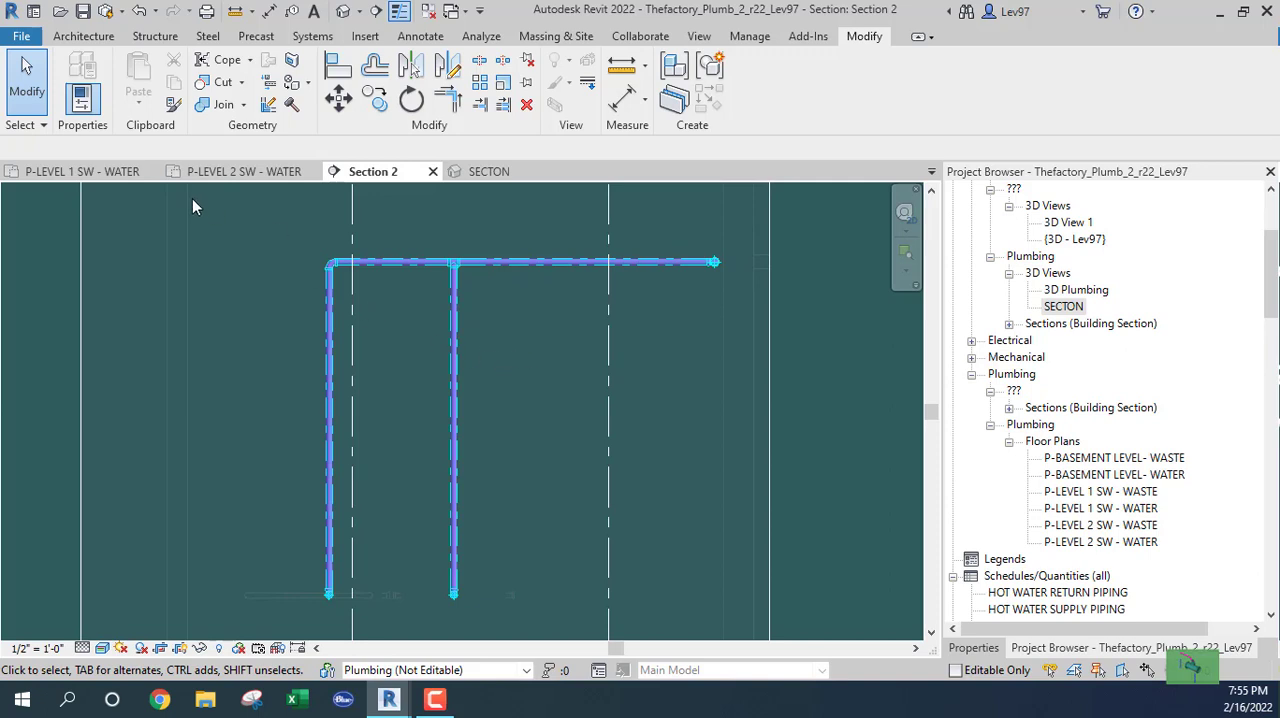
Examine the two drops, their connections to the chase branch and the crossing pipes between water closets in the SECTON 3D view.
left_click(93, 174)
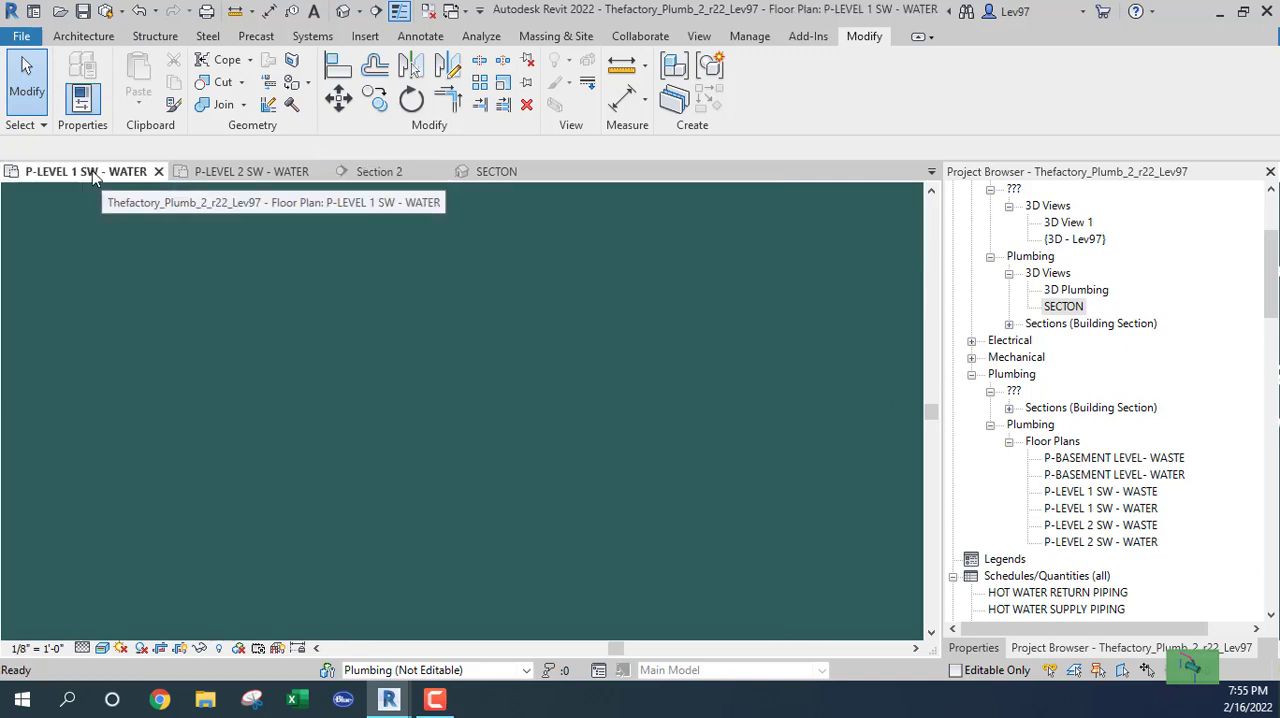
left_click(496, 171)
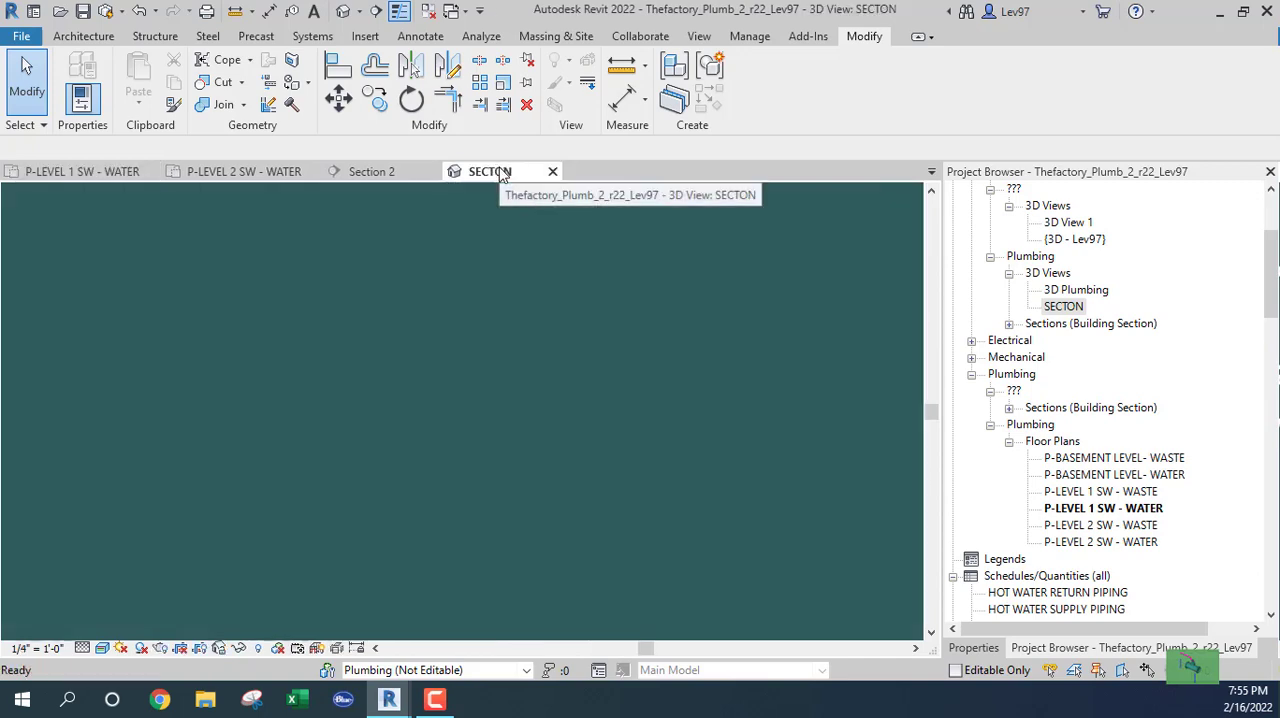
scroll(546, 391, "down", 3)
middle_click_drag(557, 370, 623, 577)
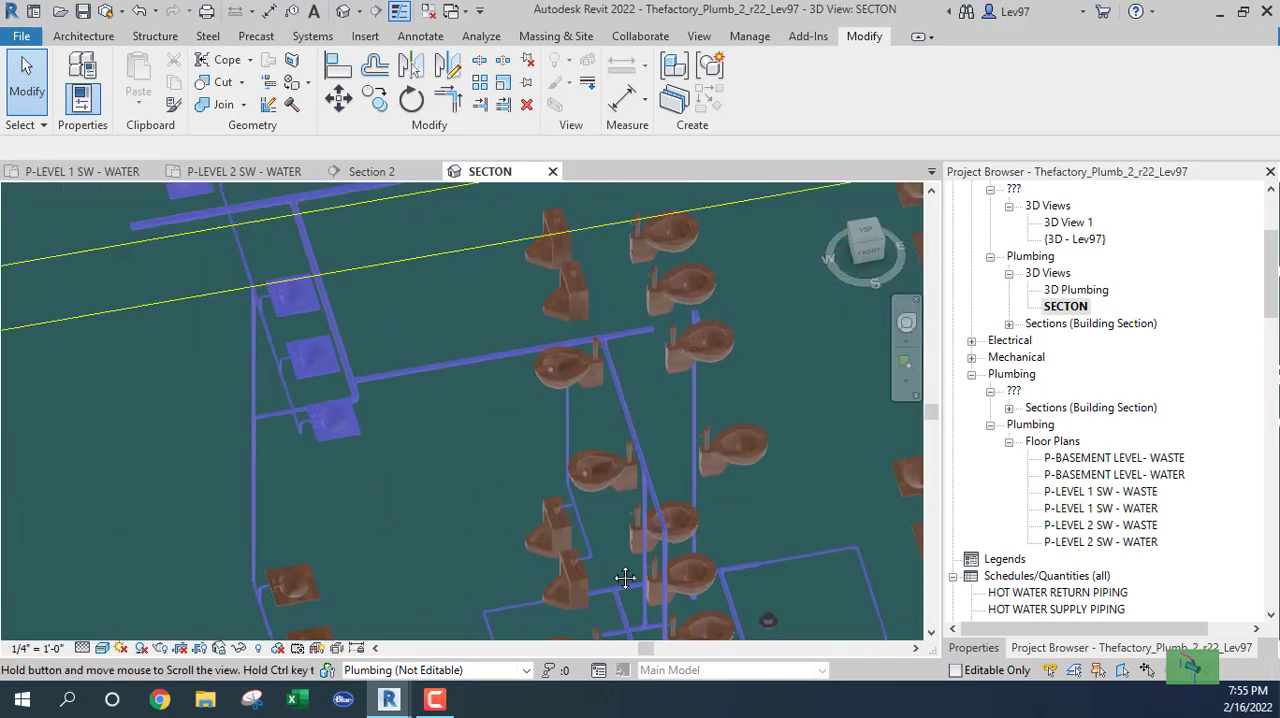
scroll(611, 369, "up", 2)
scroll(610, 364, "up", 2)
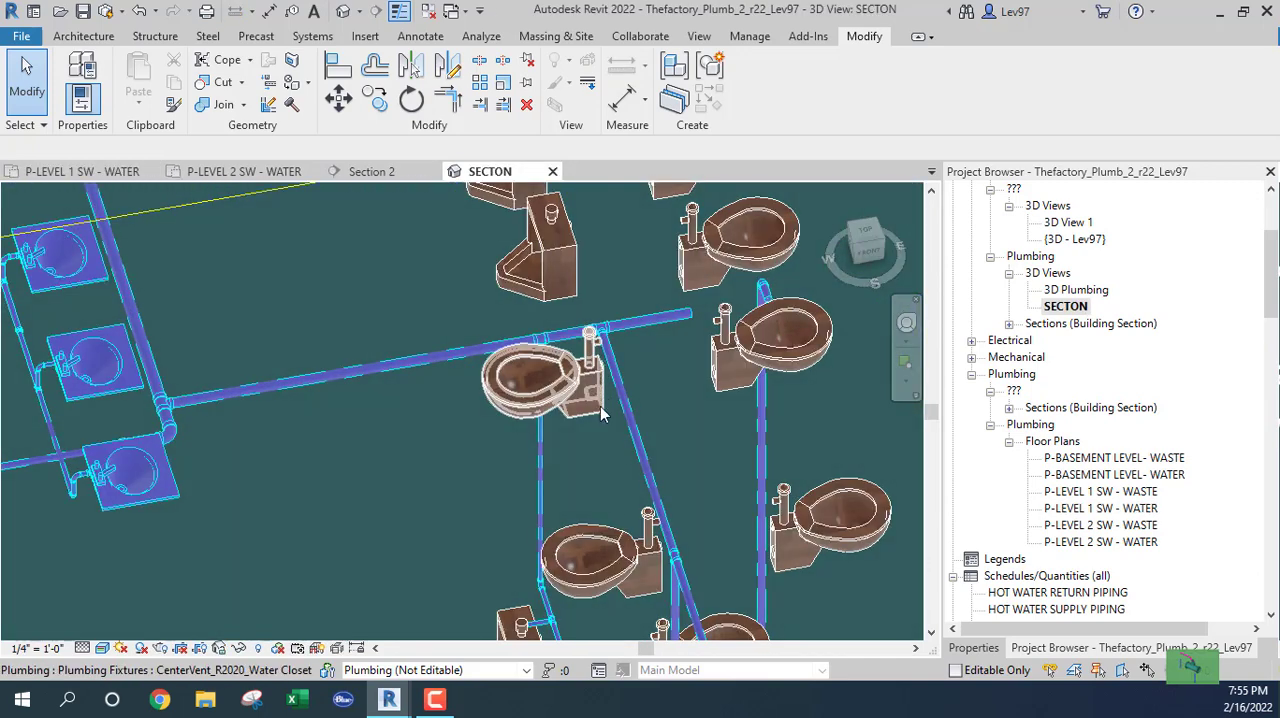
scroll(612, 533, "down", 3)
middle_click_drag(611, 492, 614, 385)
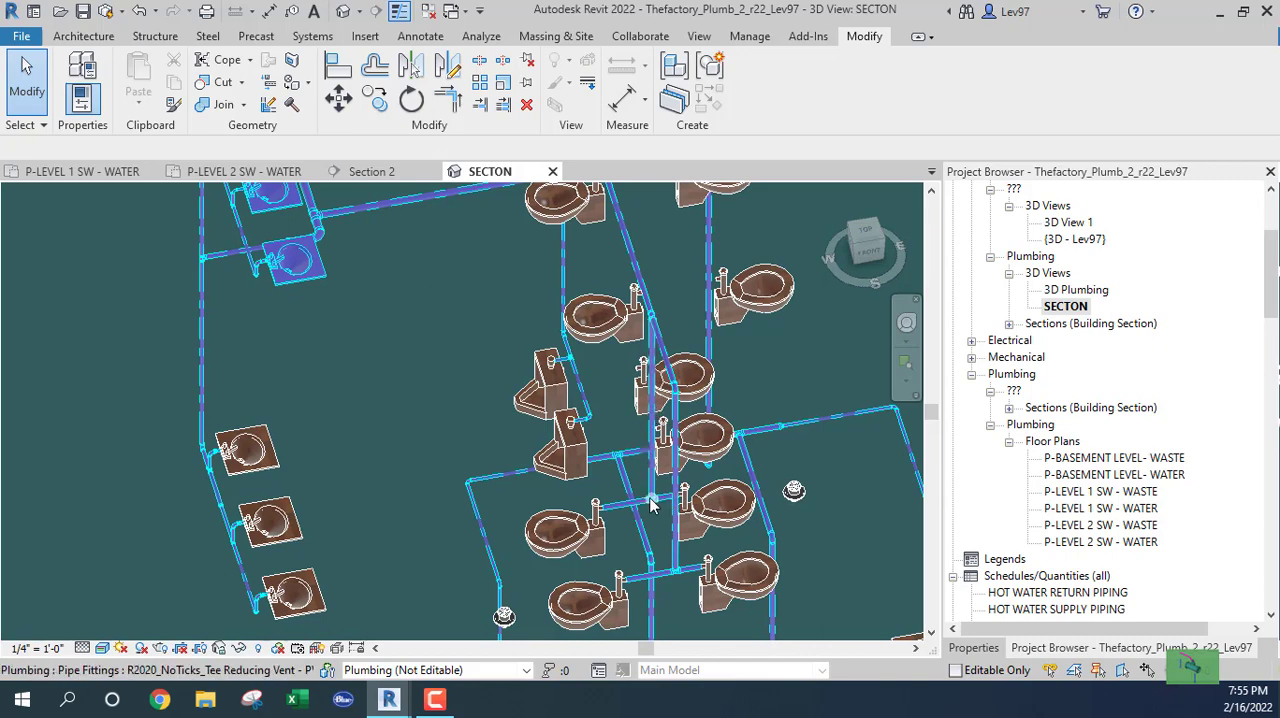
middle_click_drag(488, 297, 472, 435)
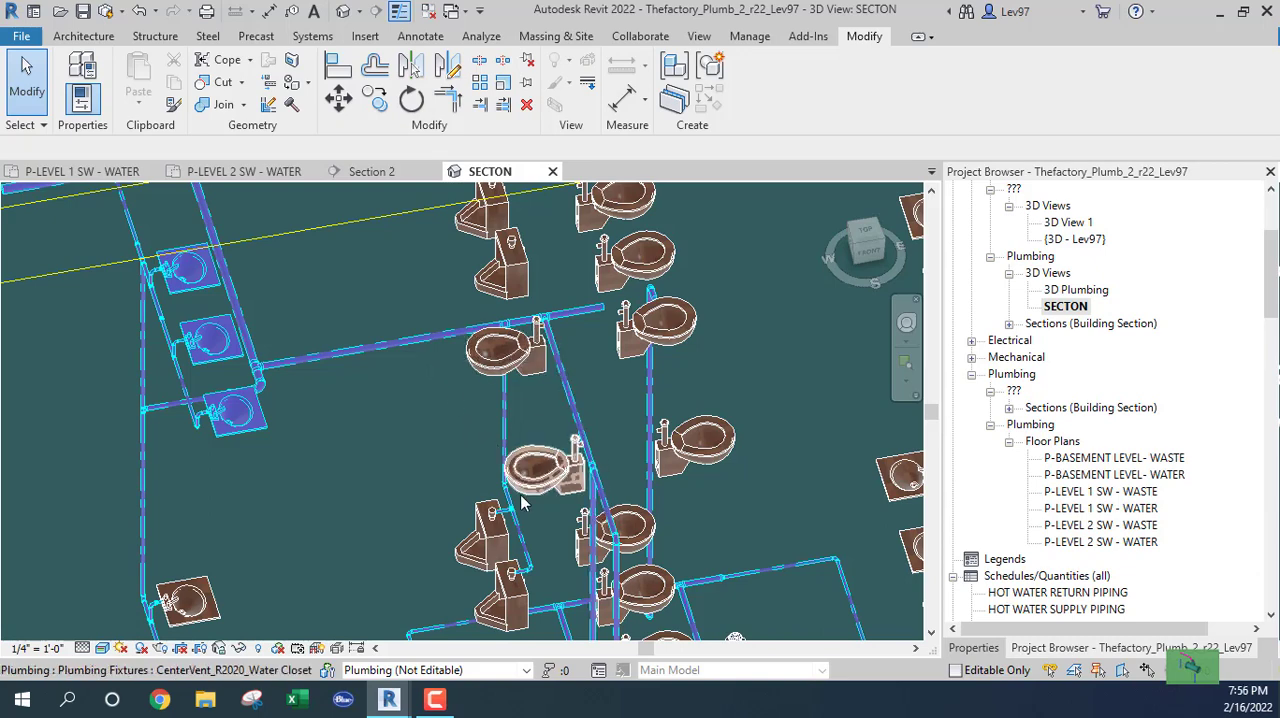
middle_click_drag(521, 502, 533, 475)
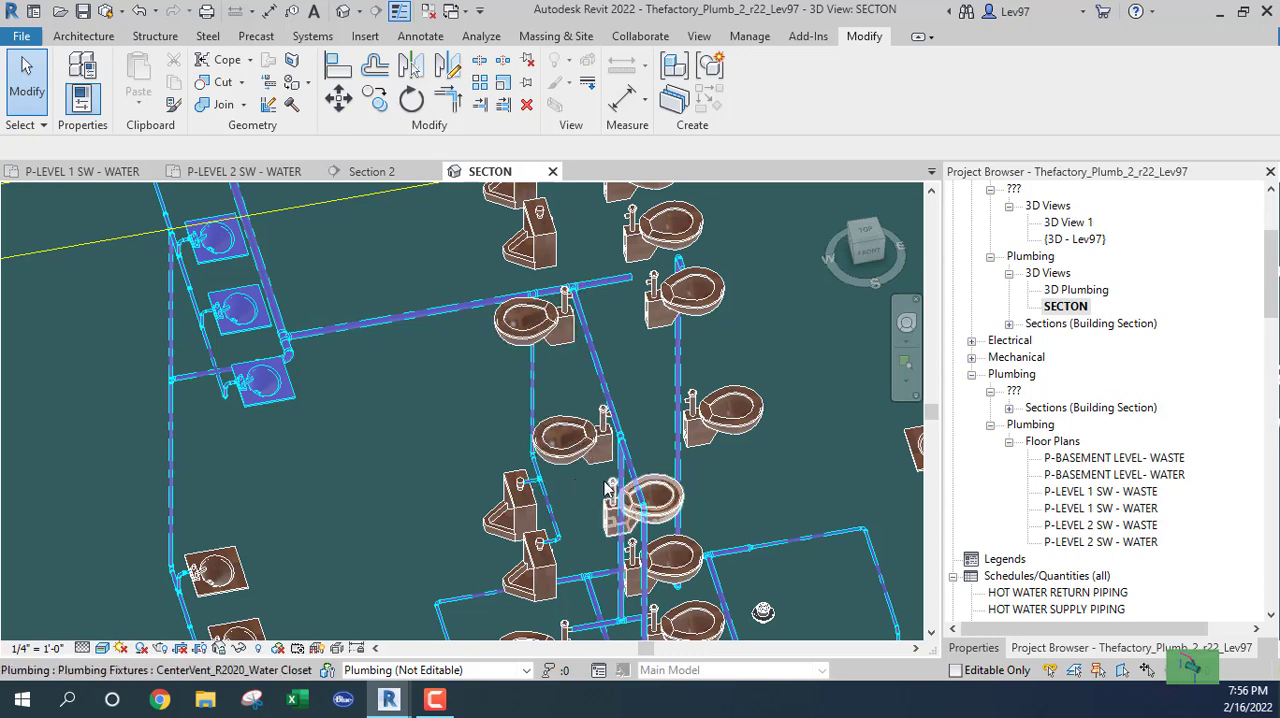
middle_click_drag(617, 522, 586, 403)
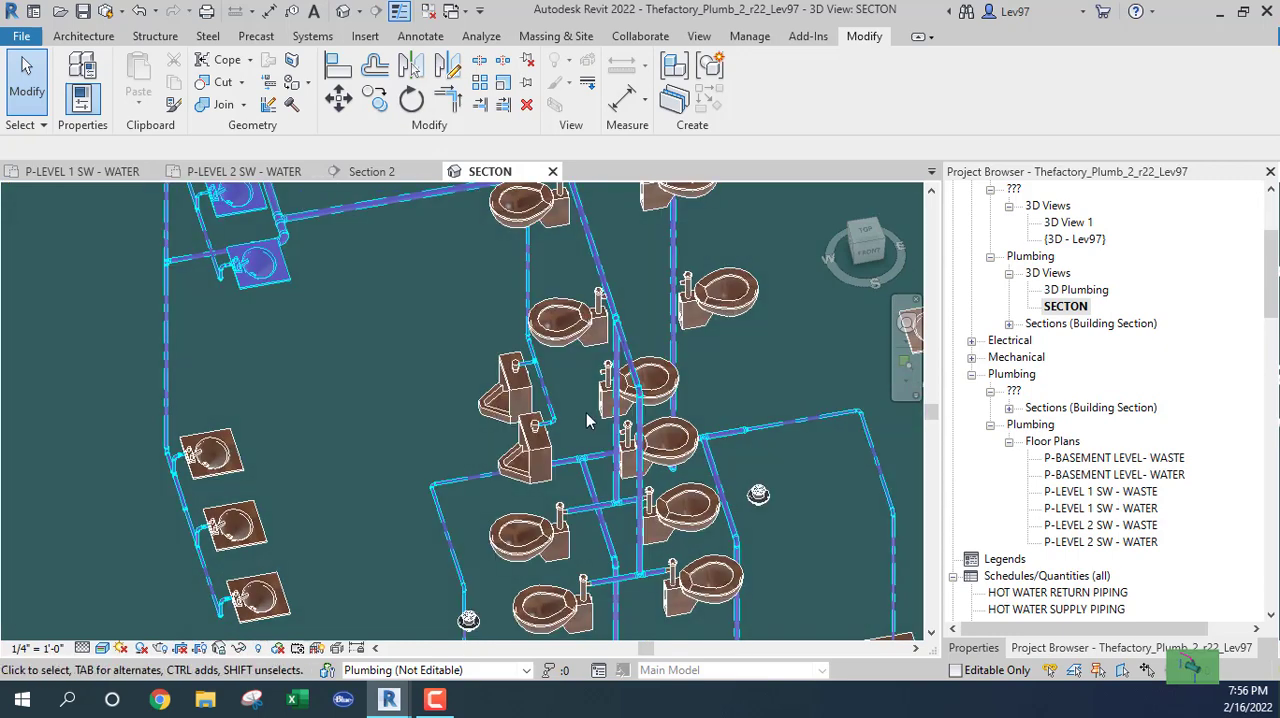